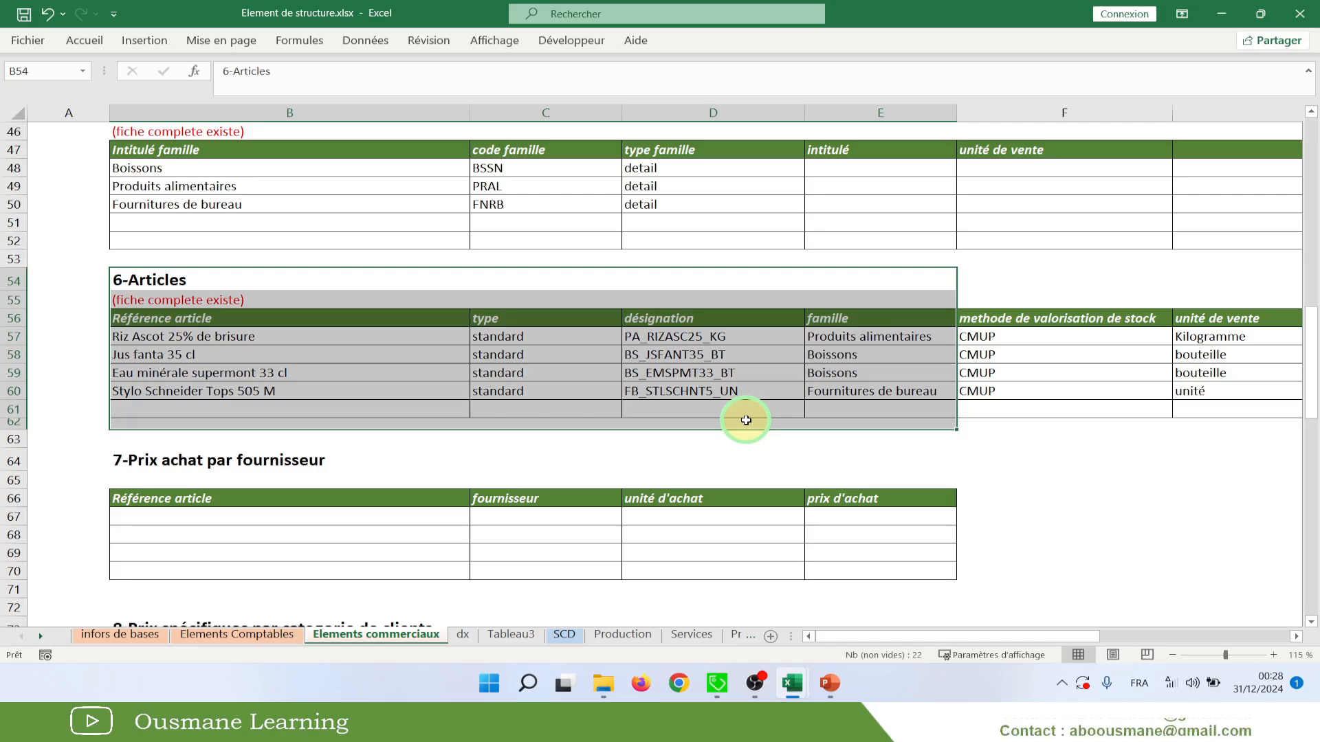
# Copy the "désignation" header of the 6-Articles table over the "Référence article" header in cell B56
pyautogui.click(205, 339)
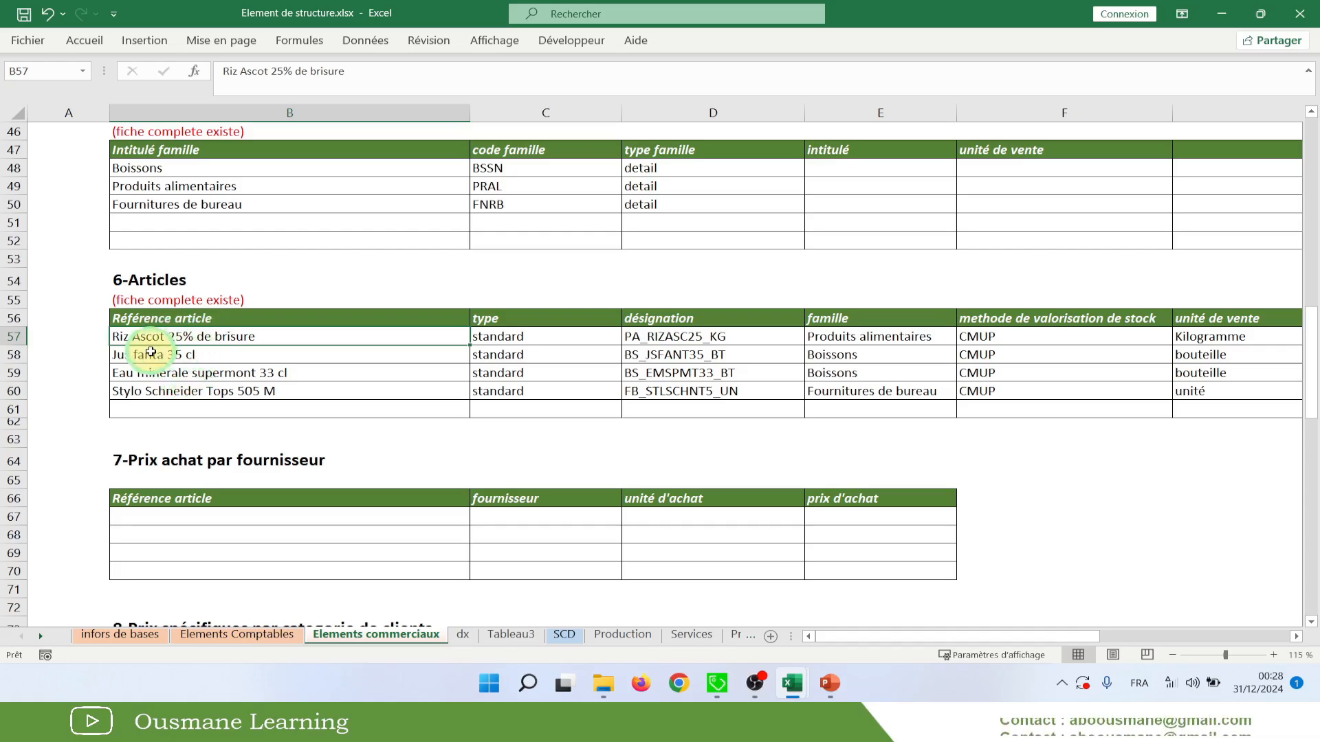
pyautogui.click(193, 318)
pyautogui.click(662, 320)
pyautogui.hotkey('ctrl', 'c')
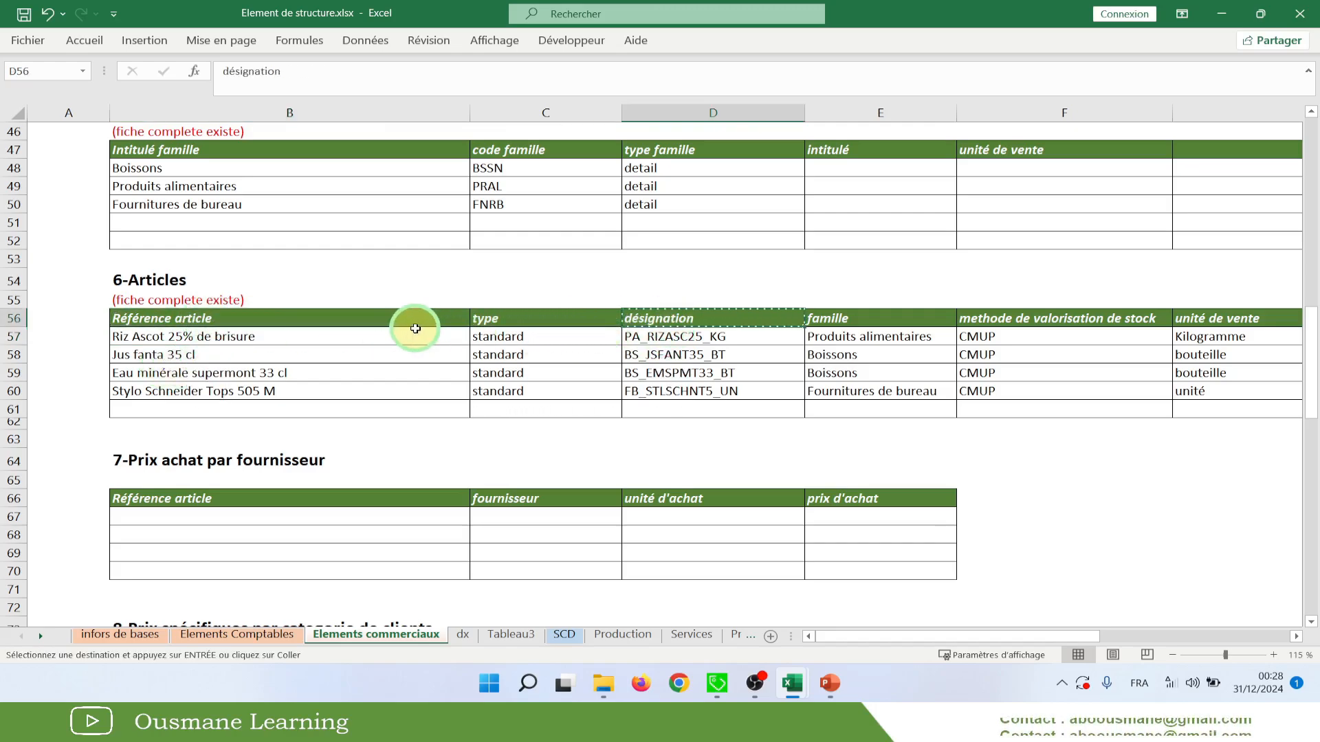
pyautogui.click(399, 318)
pyautogui.hotkey('ctrl', 'v')
# Rename the 6-Articles table header in cell D56 as "Référence"
pyautogui.click(696, 322)
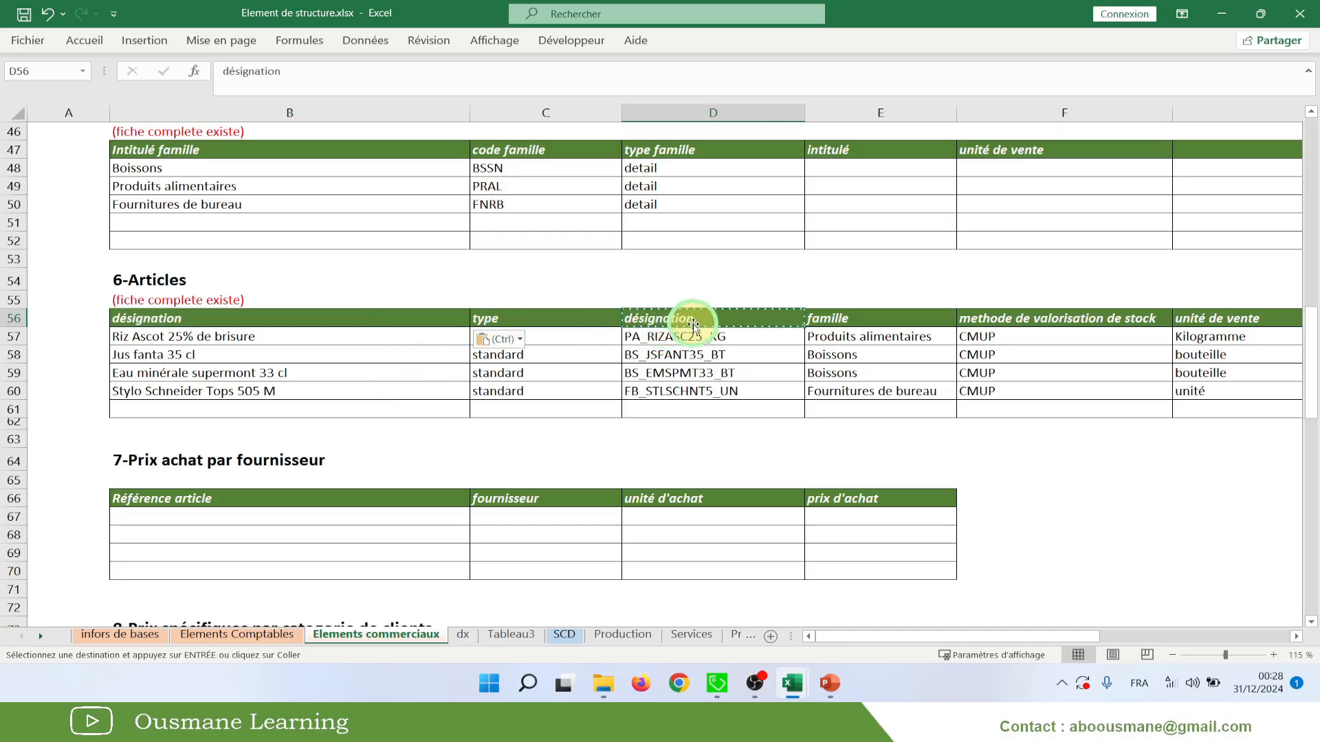
pyautogui.write('REF')
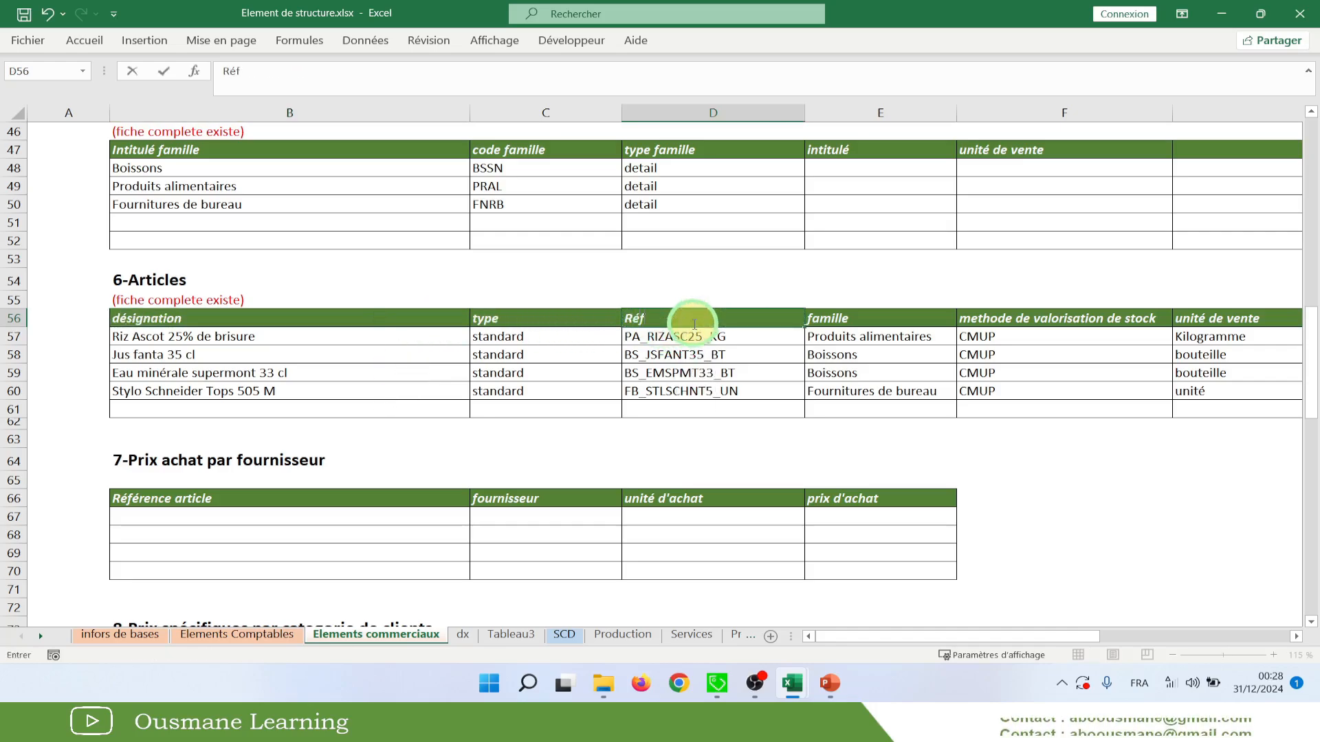
pyautogui.write('érence')
pyautogui.press('Return')
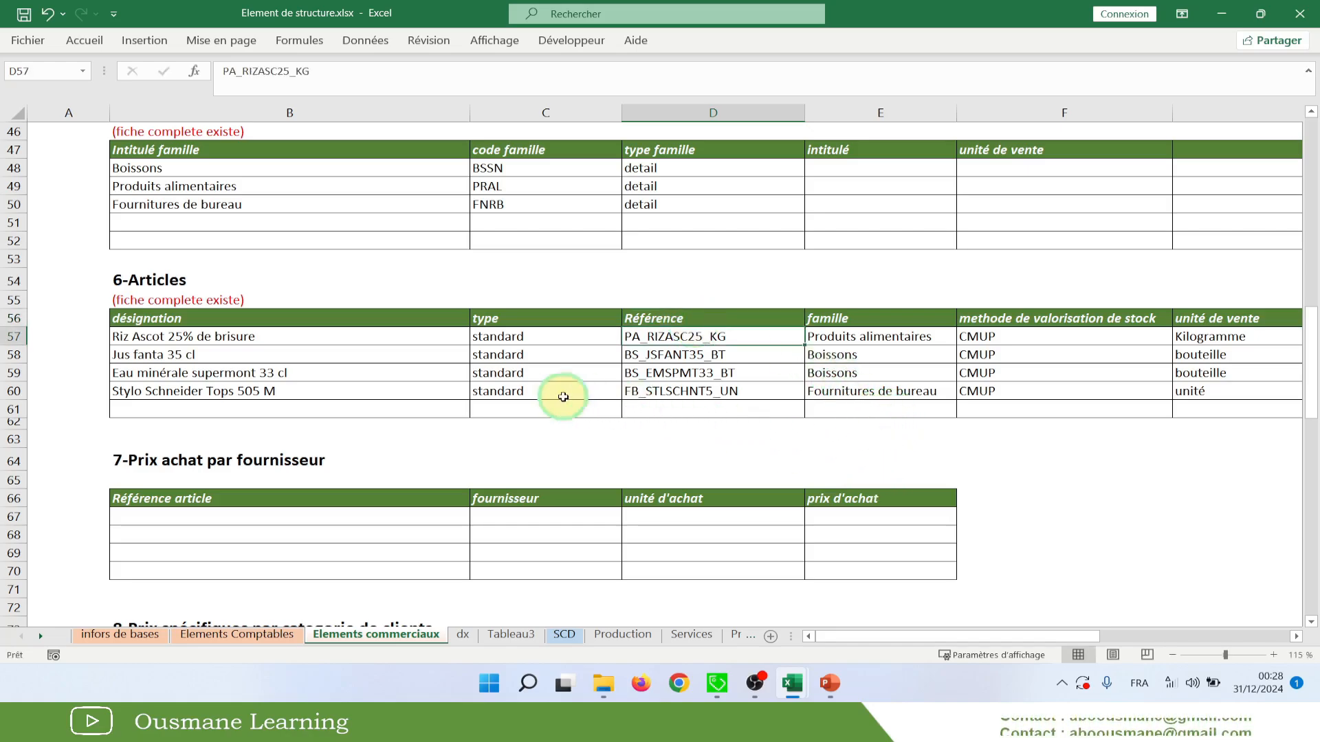
# Show the Infos articles.xlsx workbook, checking its file in the "fiches techniques" folder along the way
pyautogui.click(138, 300)
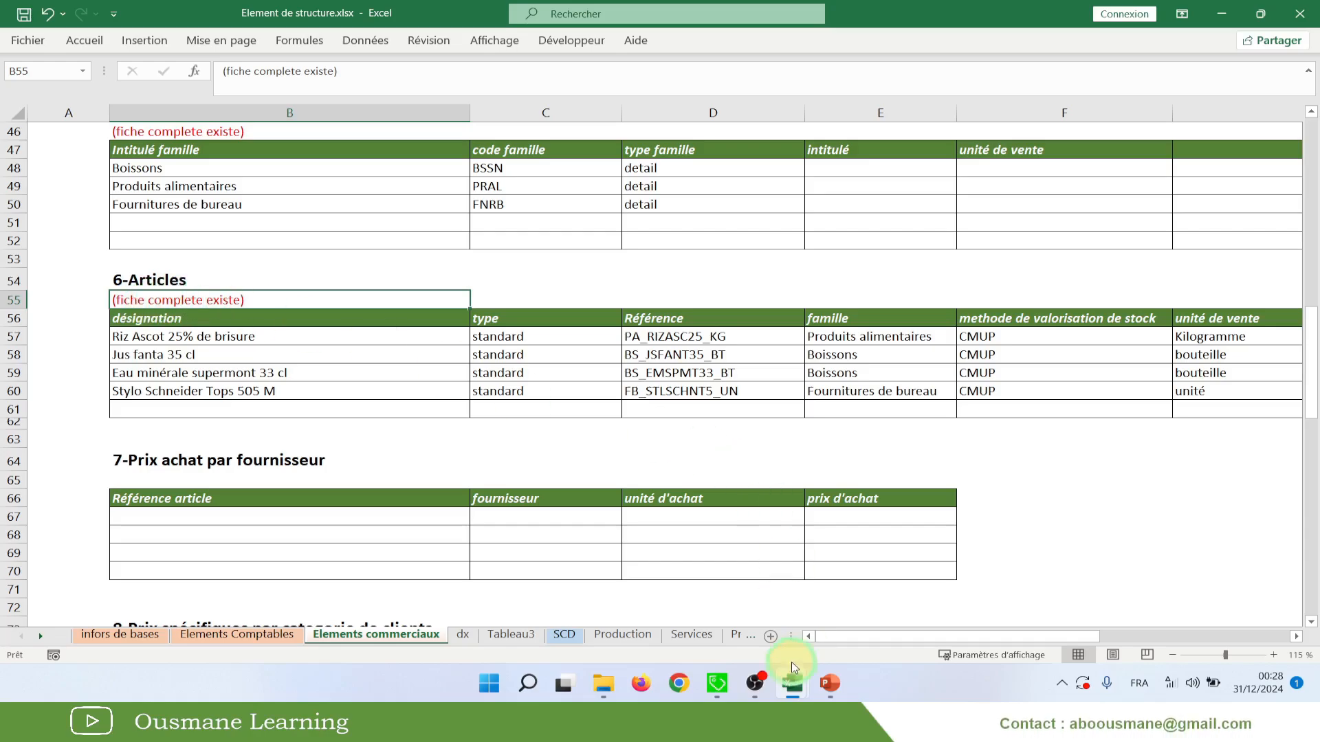
pyautogui.moveTo(794, 667)
pyautogui.click(897, 629)
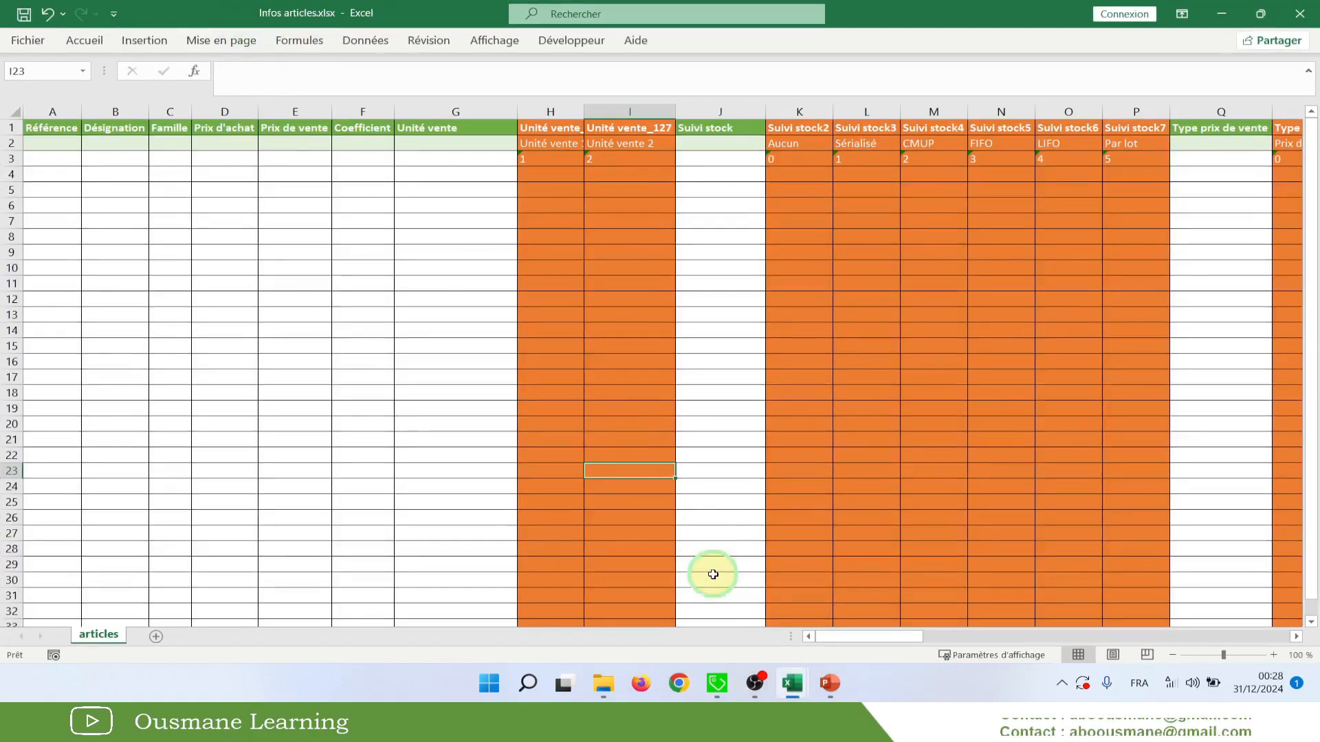
pyautogui.click(604, 682)
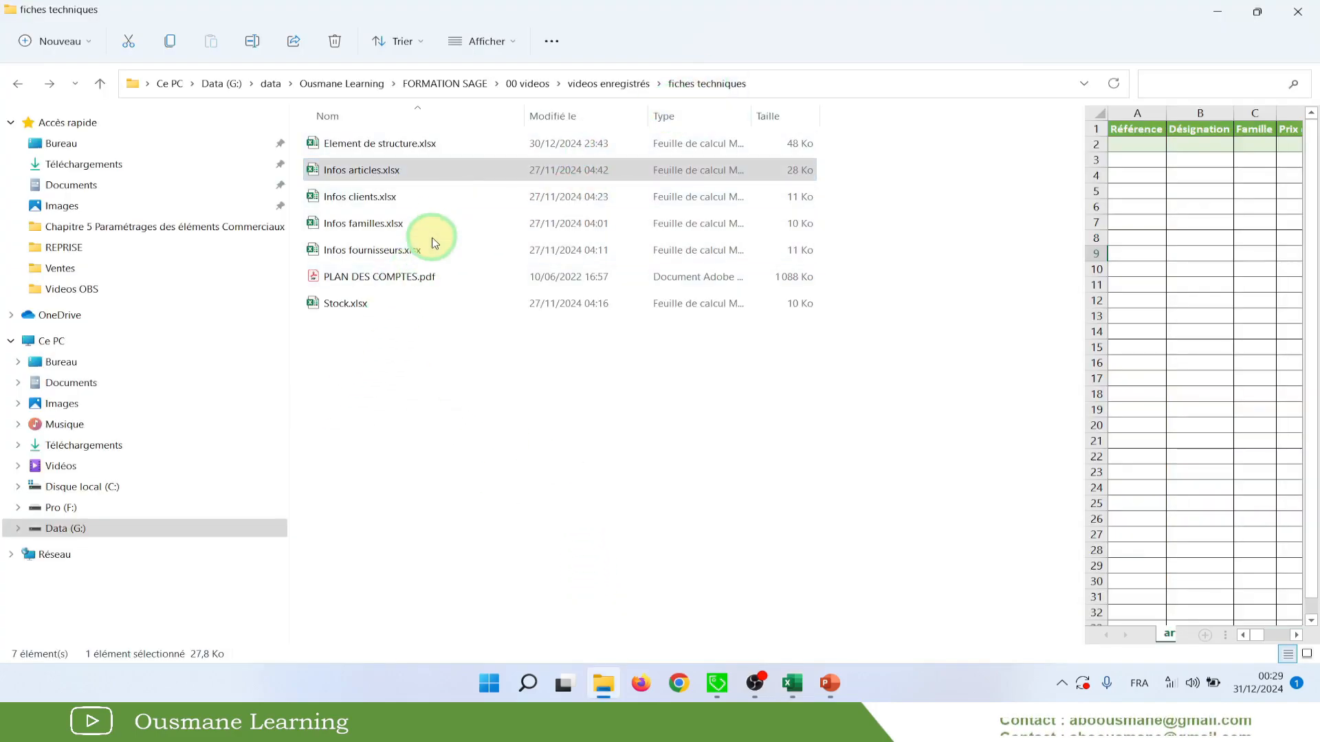
pyautogui.click(369, 179)
pyautogui.click(780, 474)
pyautogui.click(798, 691)
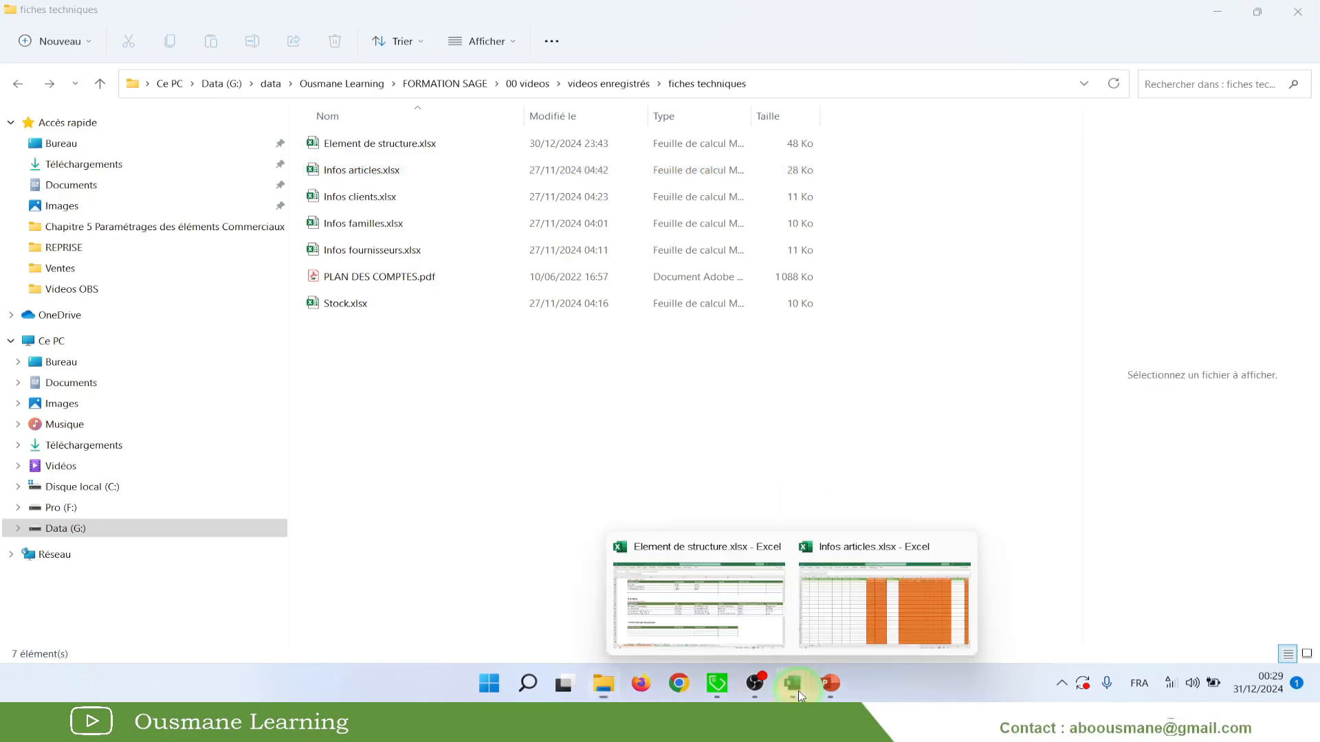
pyautogui.click(856, 626)
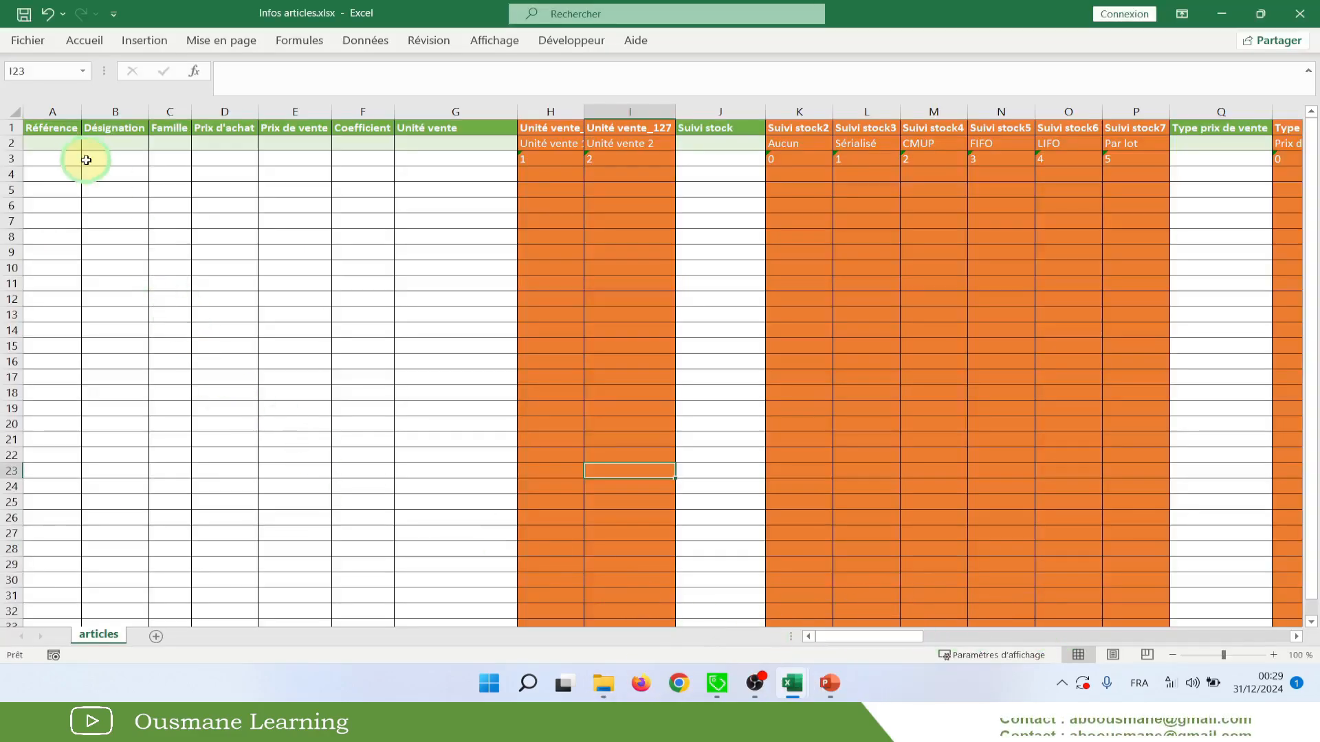
# Review the column headers across the articles sheet of the Infos articles workbook
pyautogui.moveTo(592, 14); pyautogui.dragTo(563, 2)
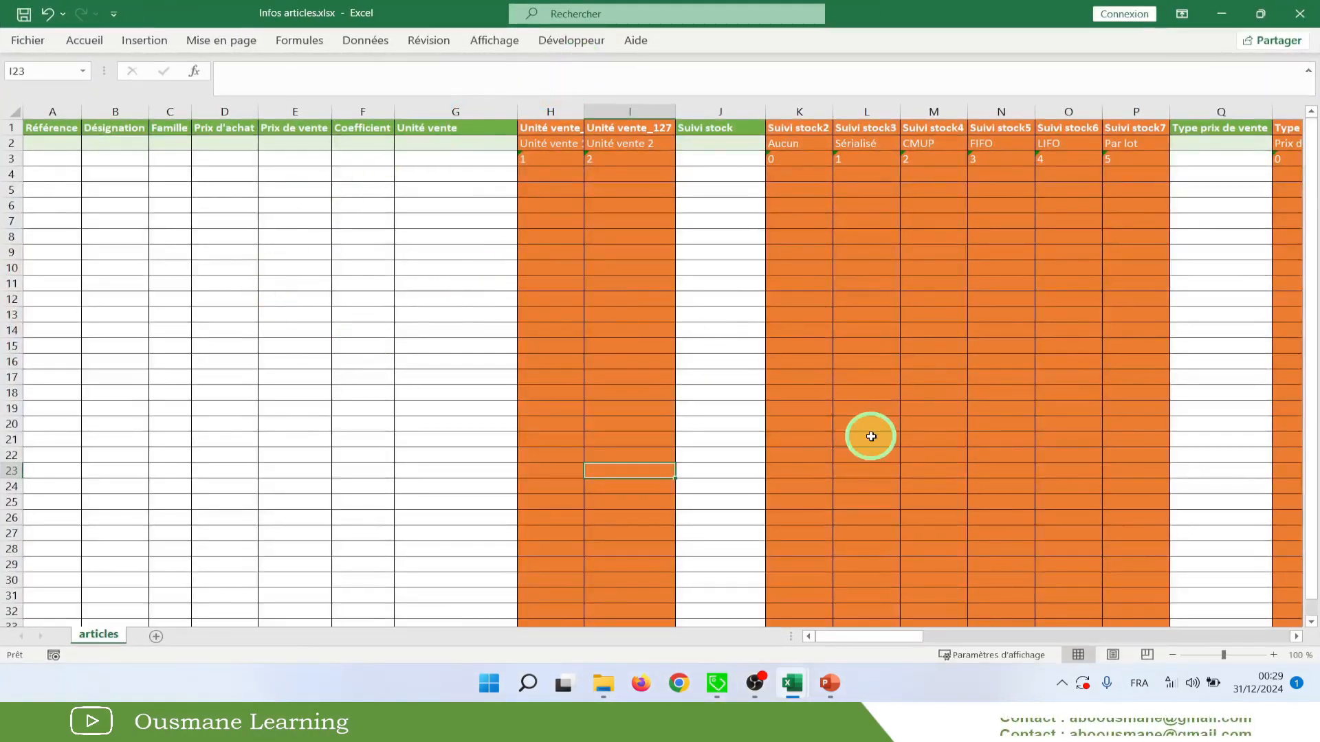
pyautogui.moveTo(885, 635); pyautogui.dragTo(619, 642)
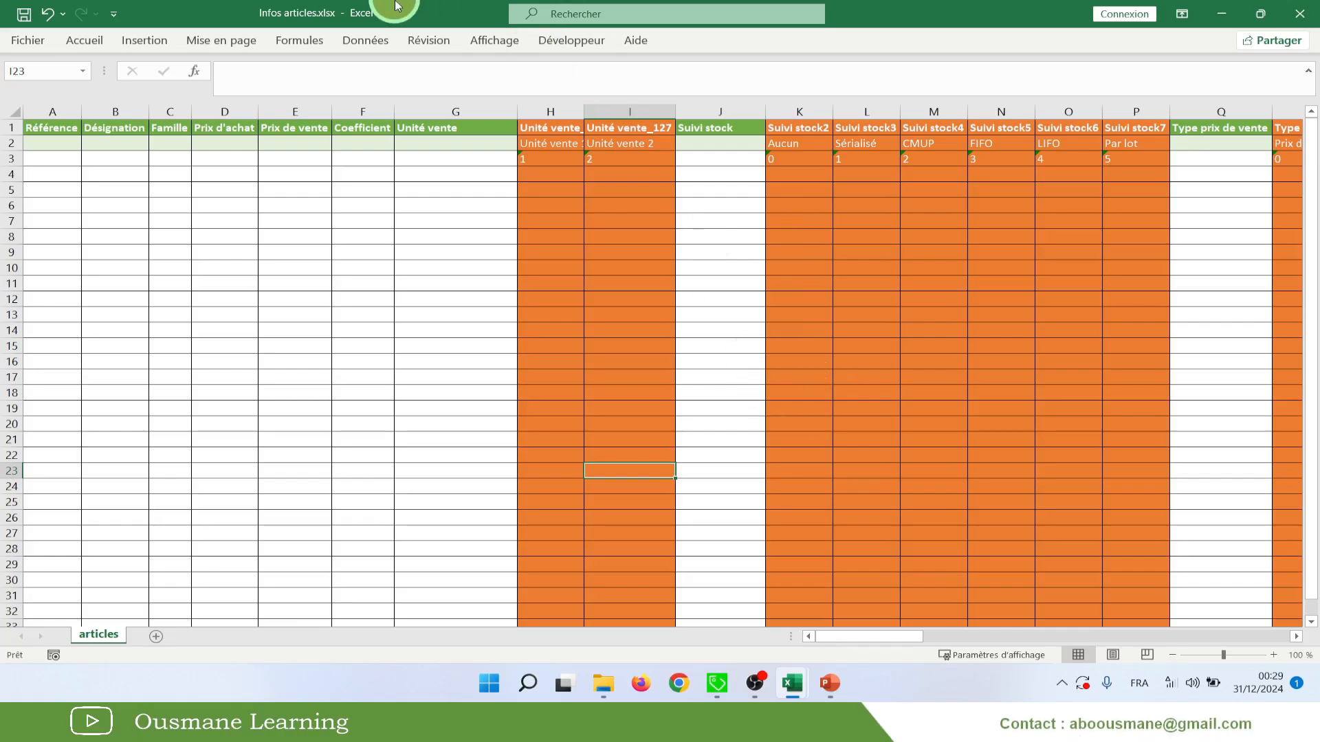
pyautogui.moveTo(396, 5); pyautogui.dragTo(521, 116)
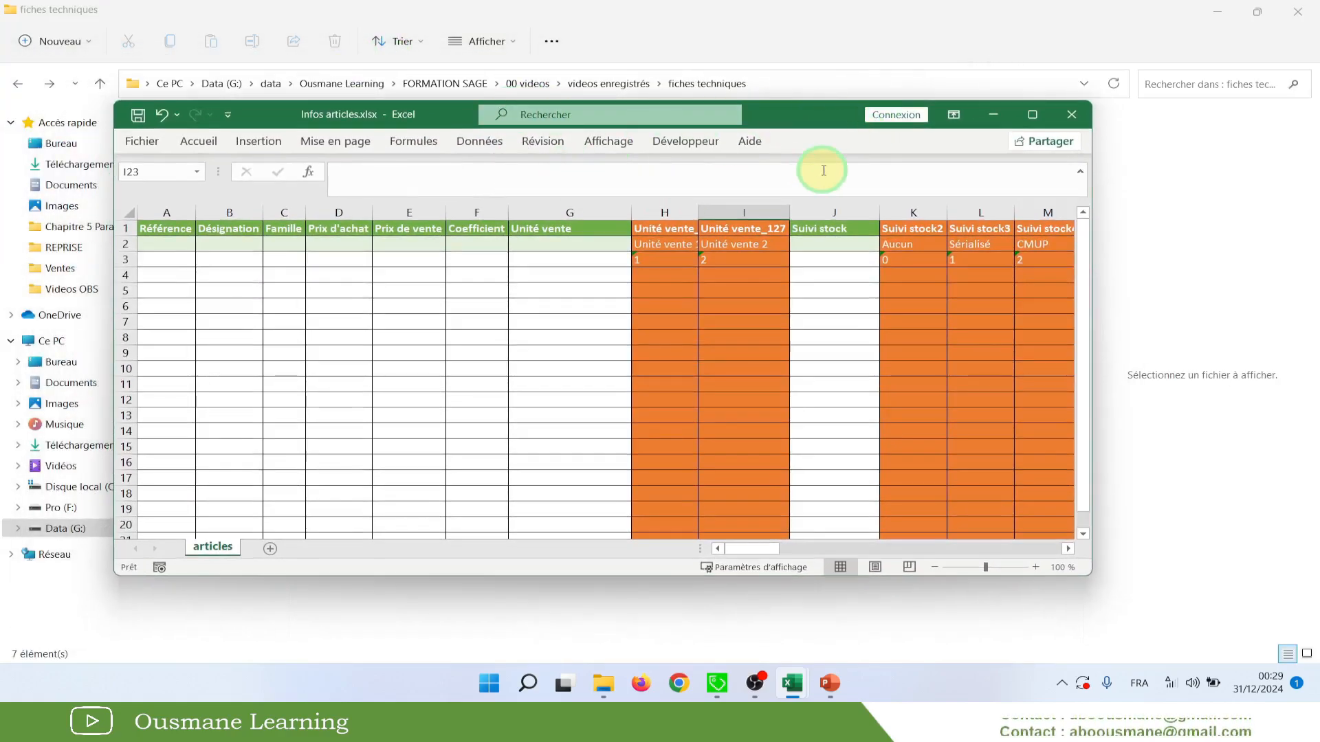
pyautogui.click(1033, 114)
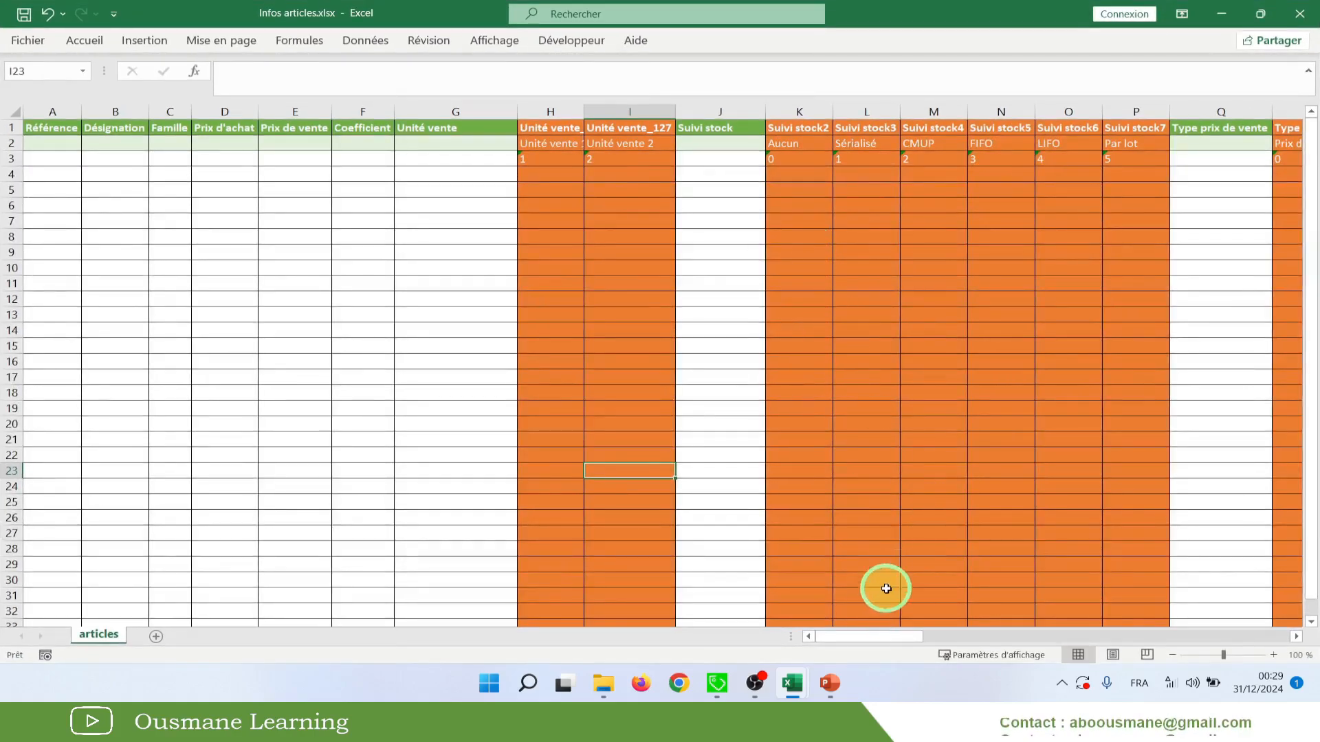
pyautogui.moveTo(871, 638); pyautogui.dragTo(818, 576)
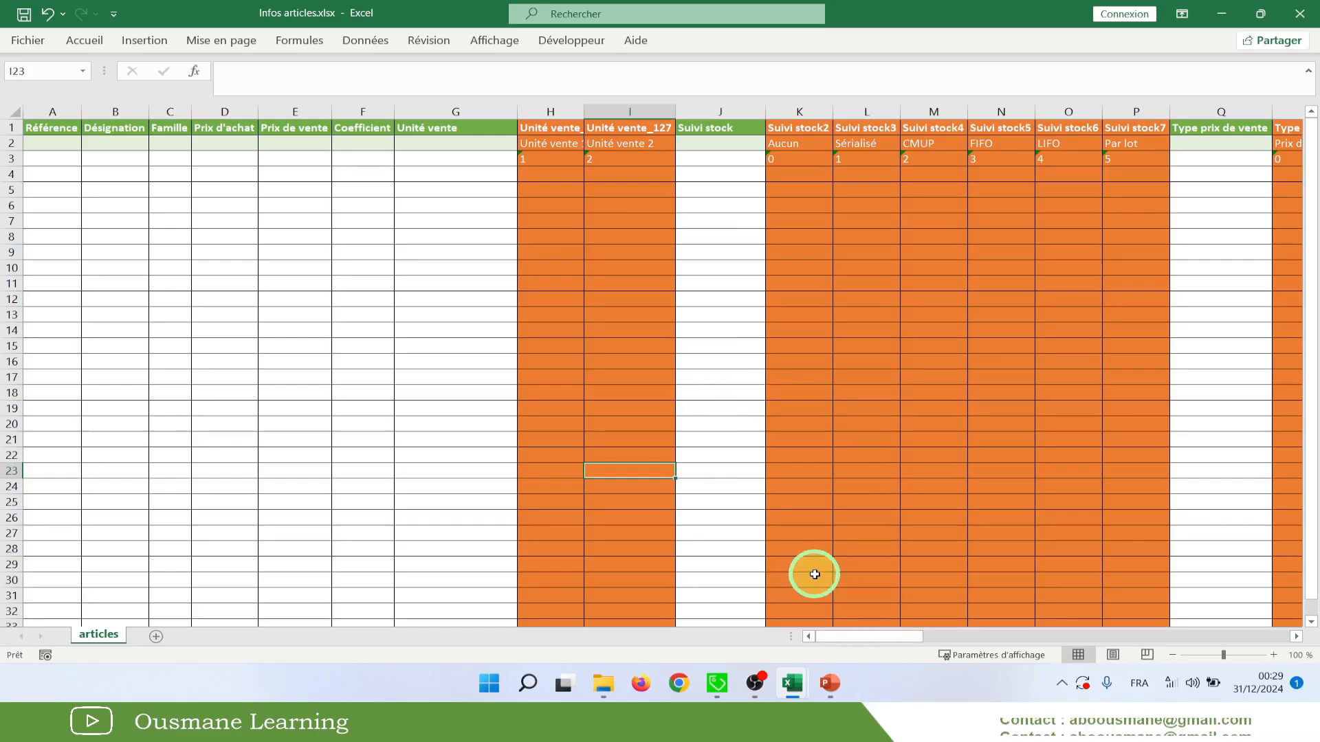
# Switch back to Element de structure.xlsx and select the 6-Articles block from B53 to E62
pyautogui.moveTo(792, 683)
pyautogui.click(715, 603)
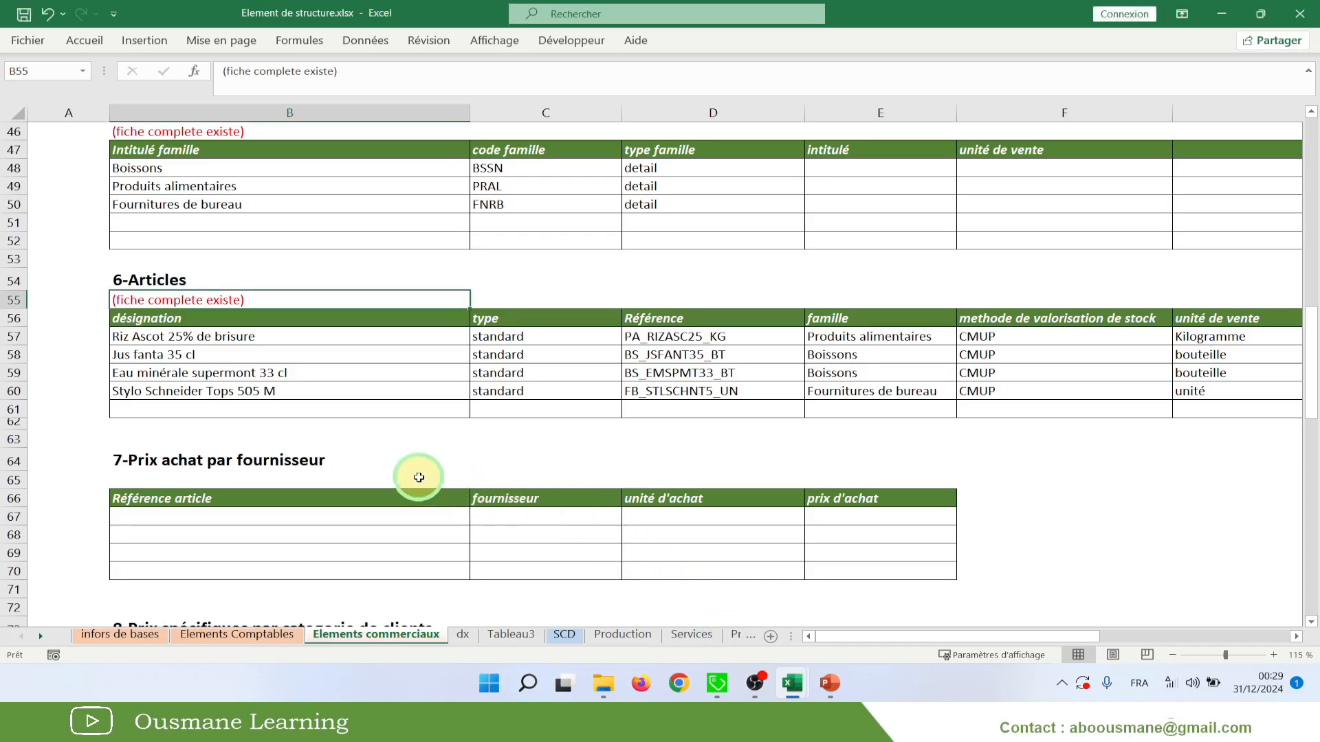
pyautogui.click(247, 472)
pyautogui.moveTo(117, 262); pyautogui.dragTo(428, 419)
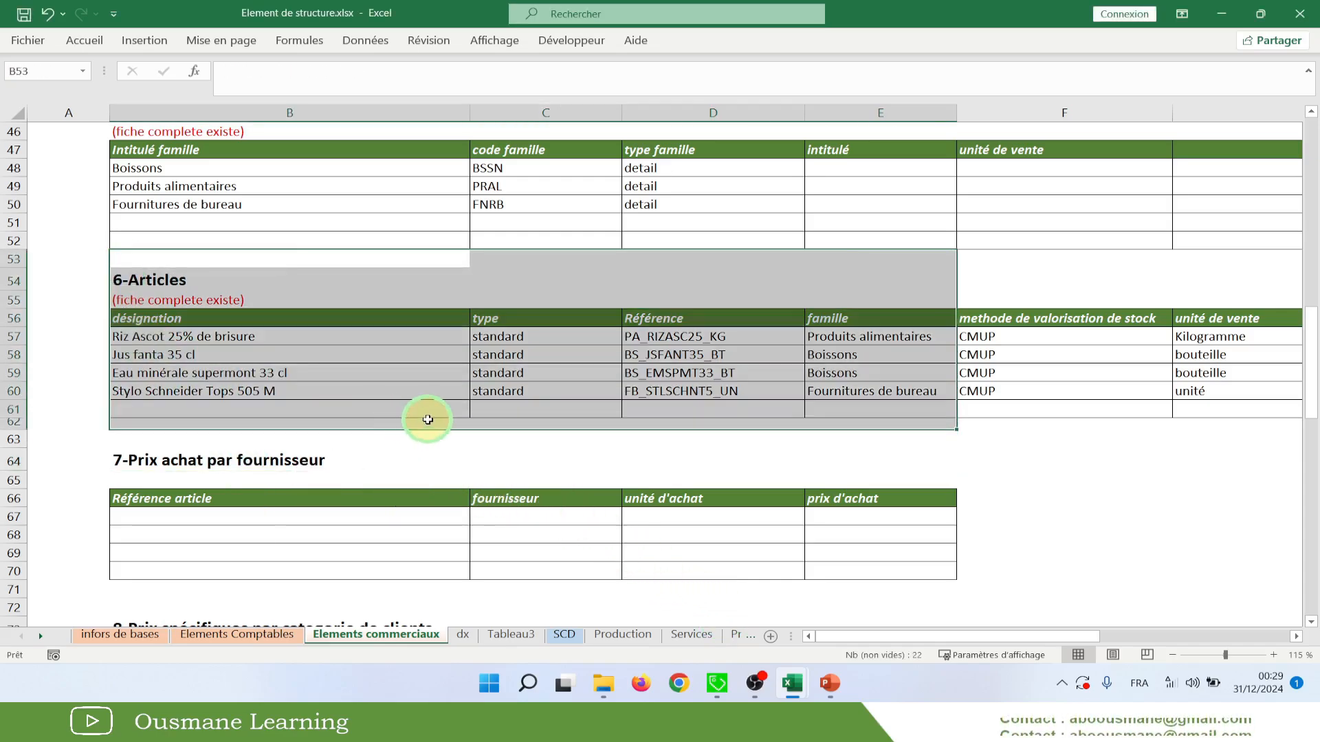
# Examine how the reference in D57 is built from the "Riz Ascot 25% de brisure" designation, leaving the cell unedited
pyautogui.click(183, 335)
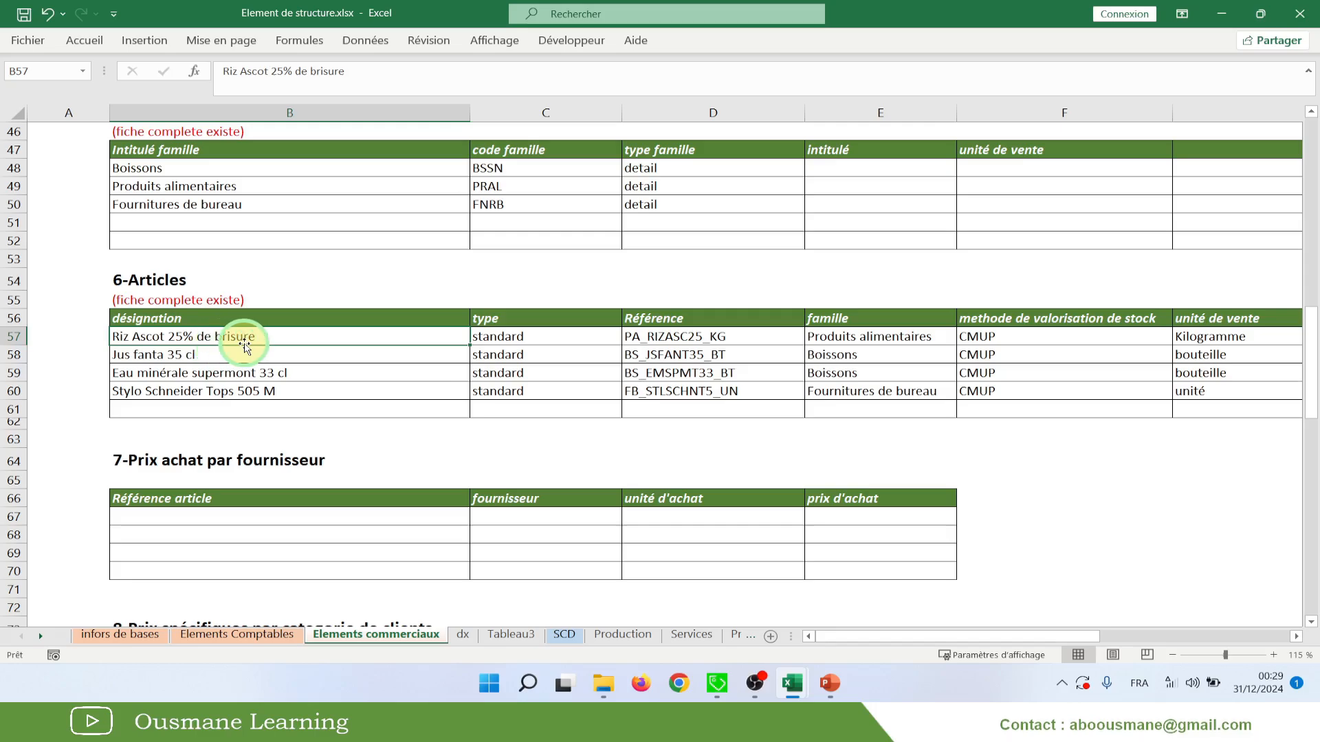
pyautogui.click(725, 339)
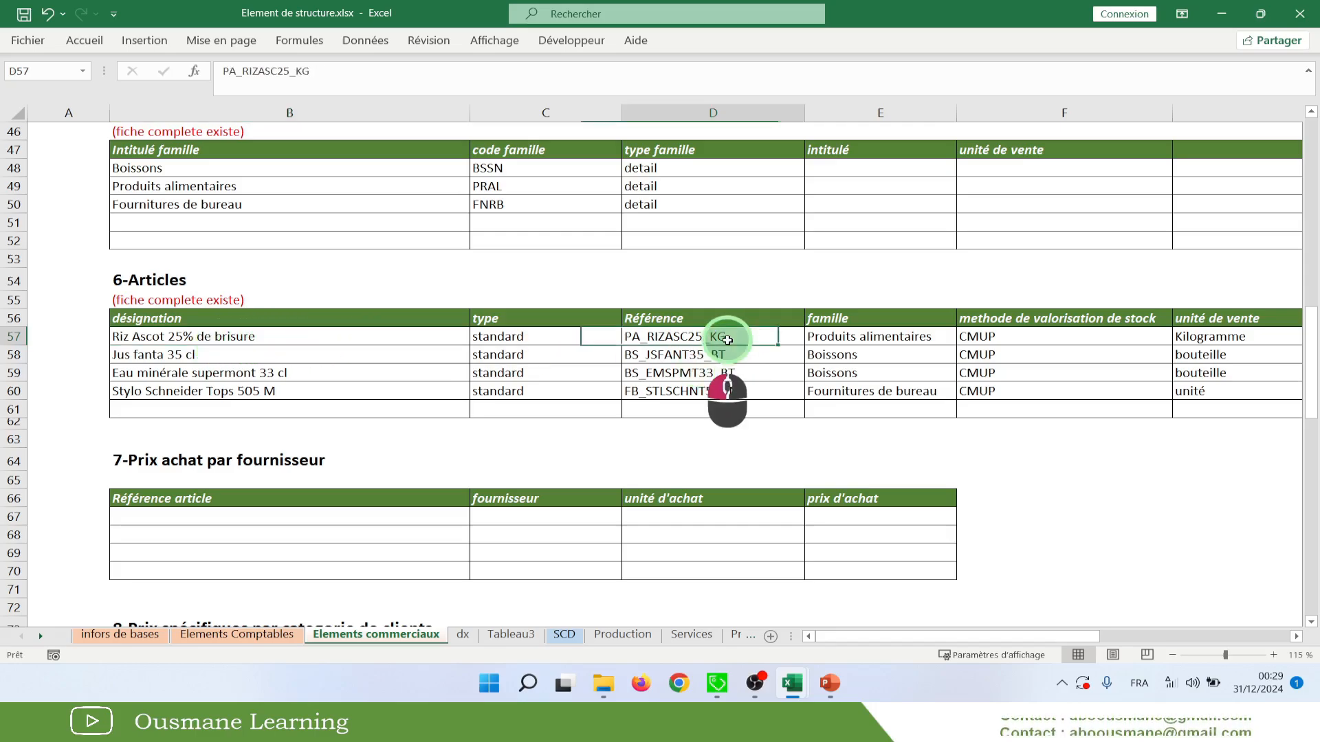
pyautogui.doubleClick(645, 338)
pyautogui.click(645, 338)
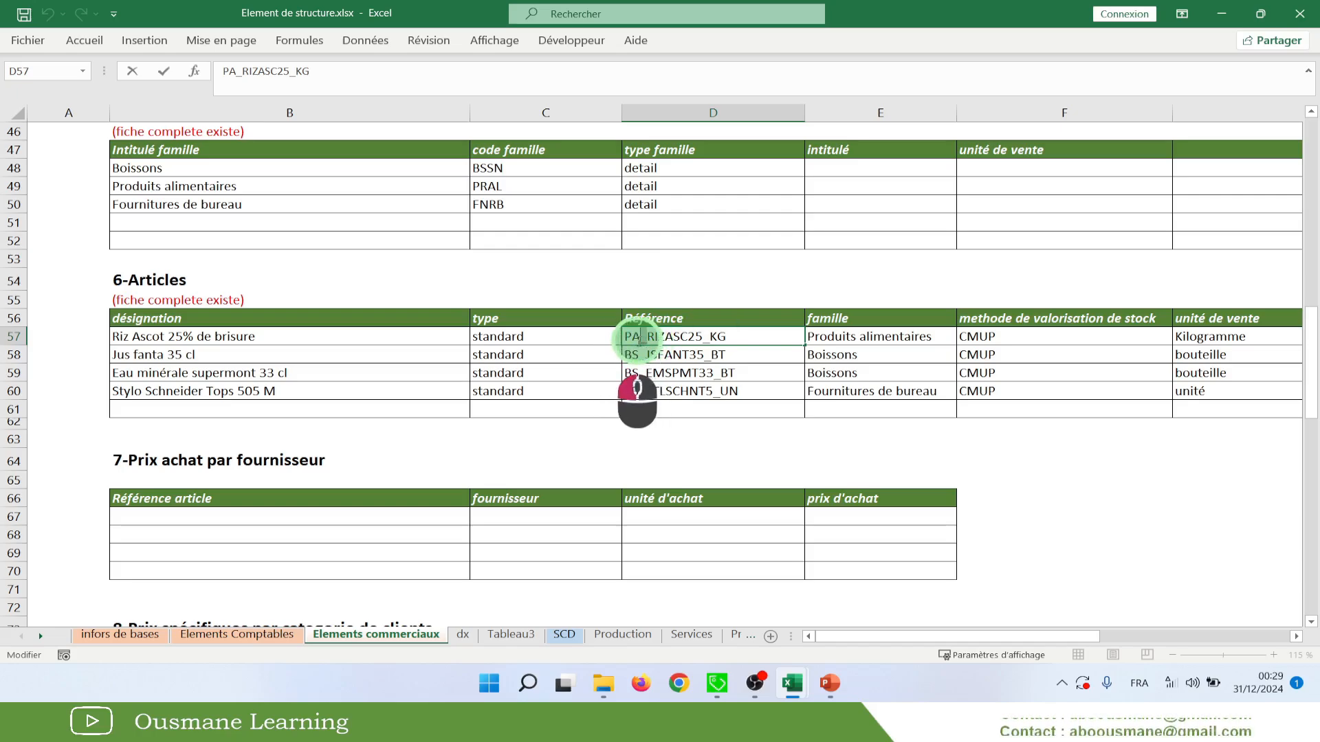
pyautogui.click(700, 339)
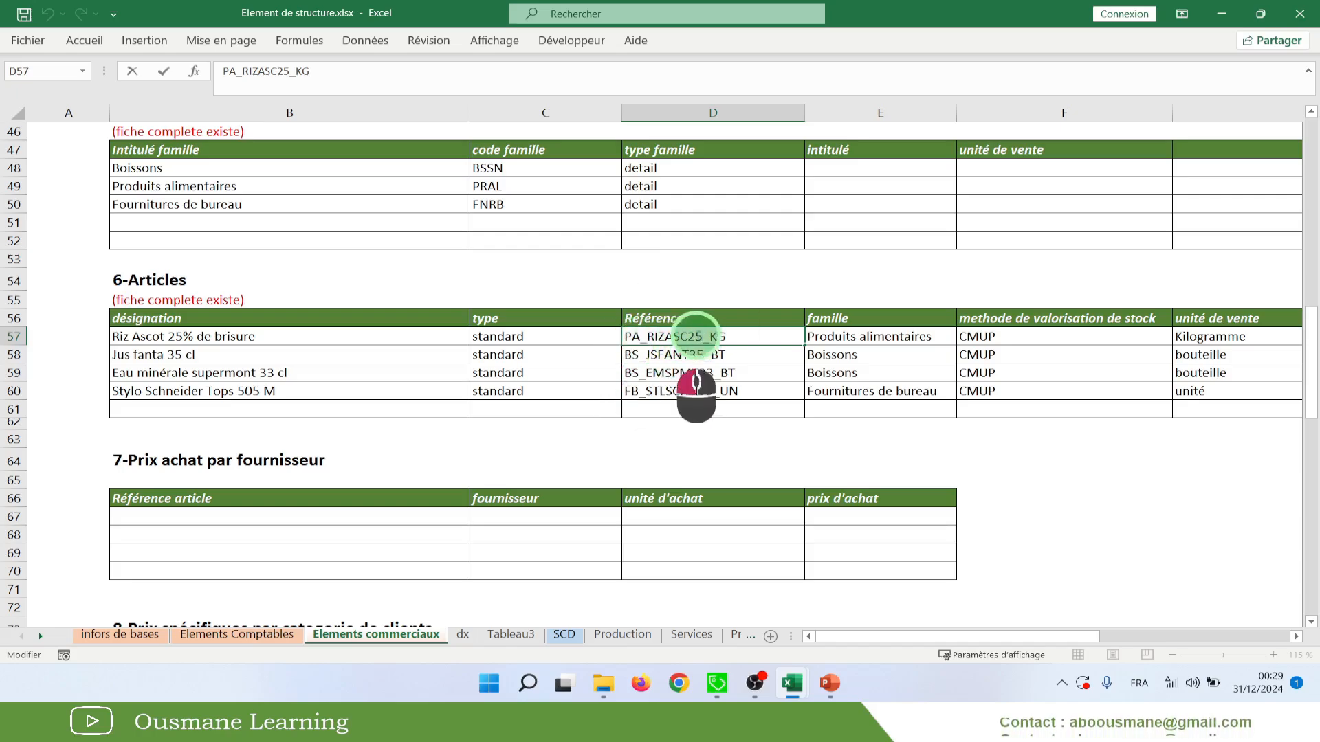
pyautogui.click(716, 337)
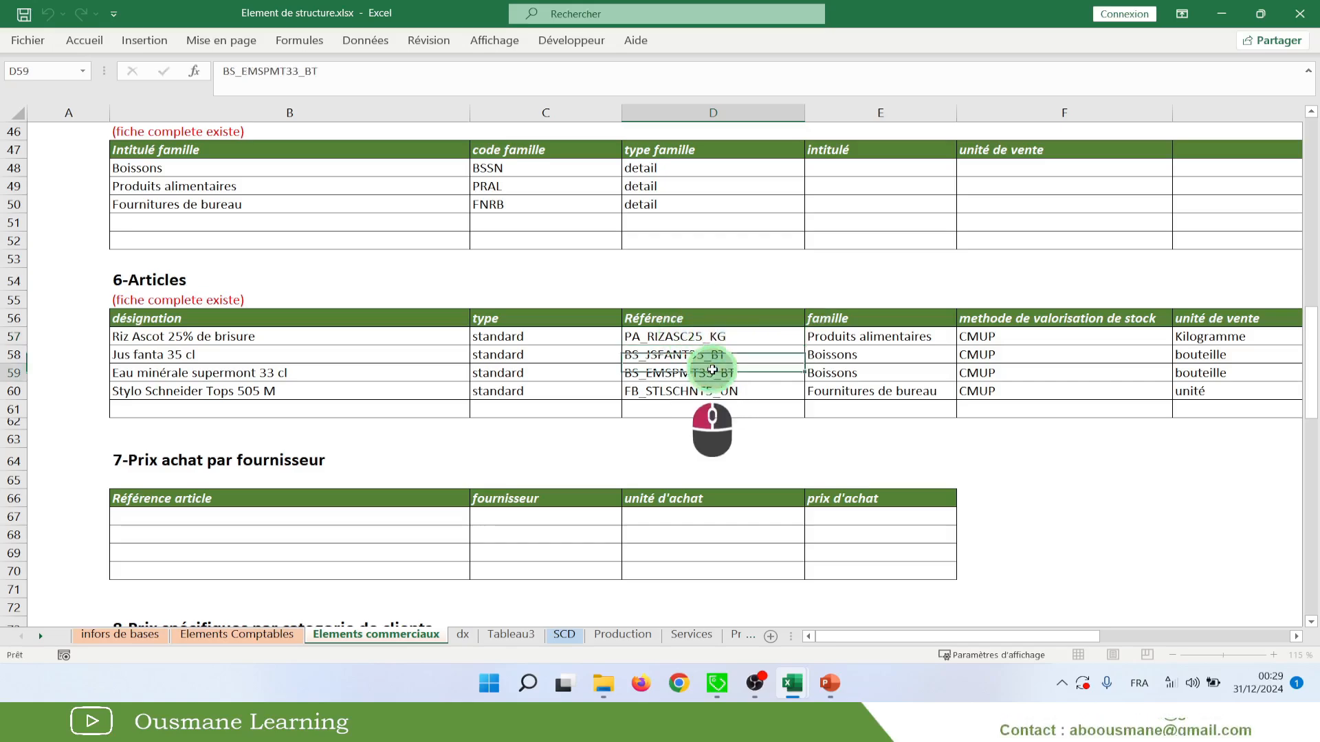
pyautogui.press('Escape')
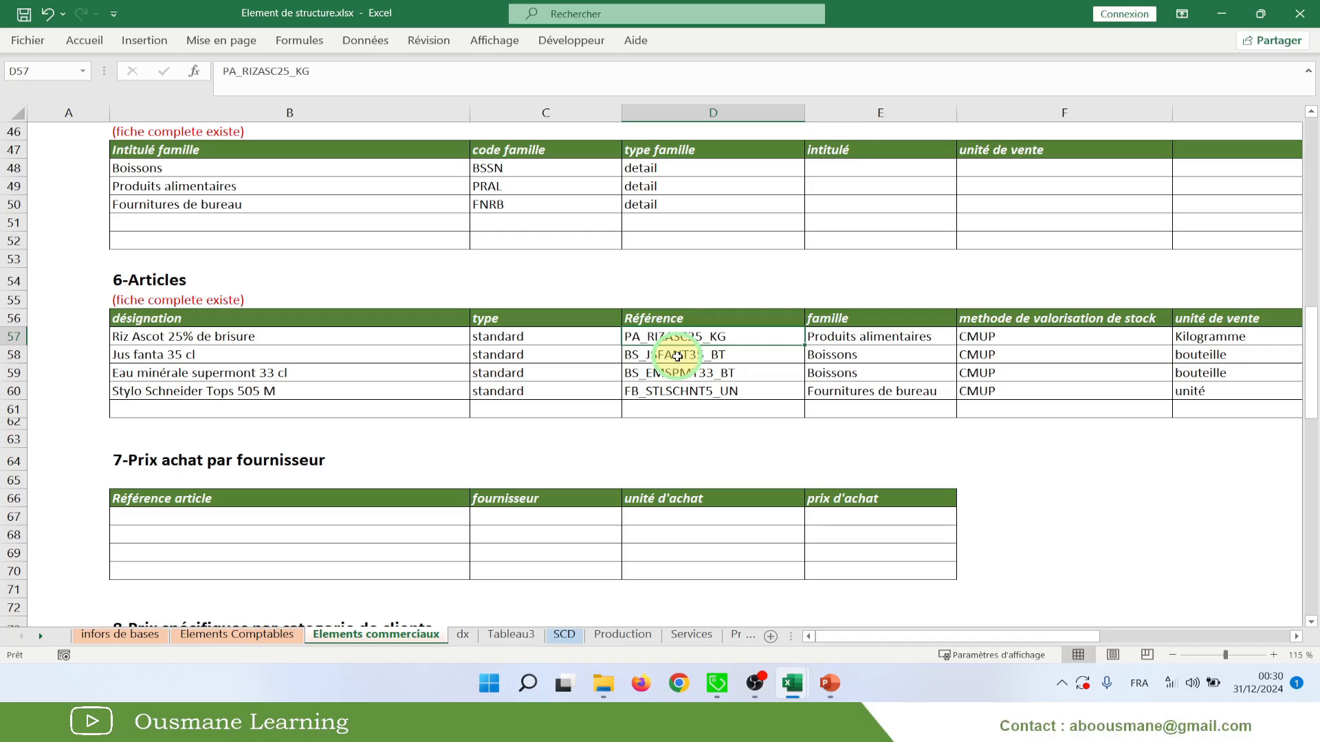
# Inspect the family, product and unit parts of PA_RIZASC25_KG against the article's "unité de vente"
pyautogui.doubleClick(643, 337)
pyautogui.moveTo(645, 336); pyautogui.dragTo(697, 334)
pyautogui.click(661, 338)
pyautogui.click(673, 337)
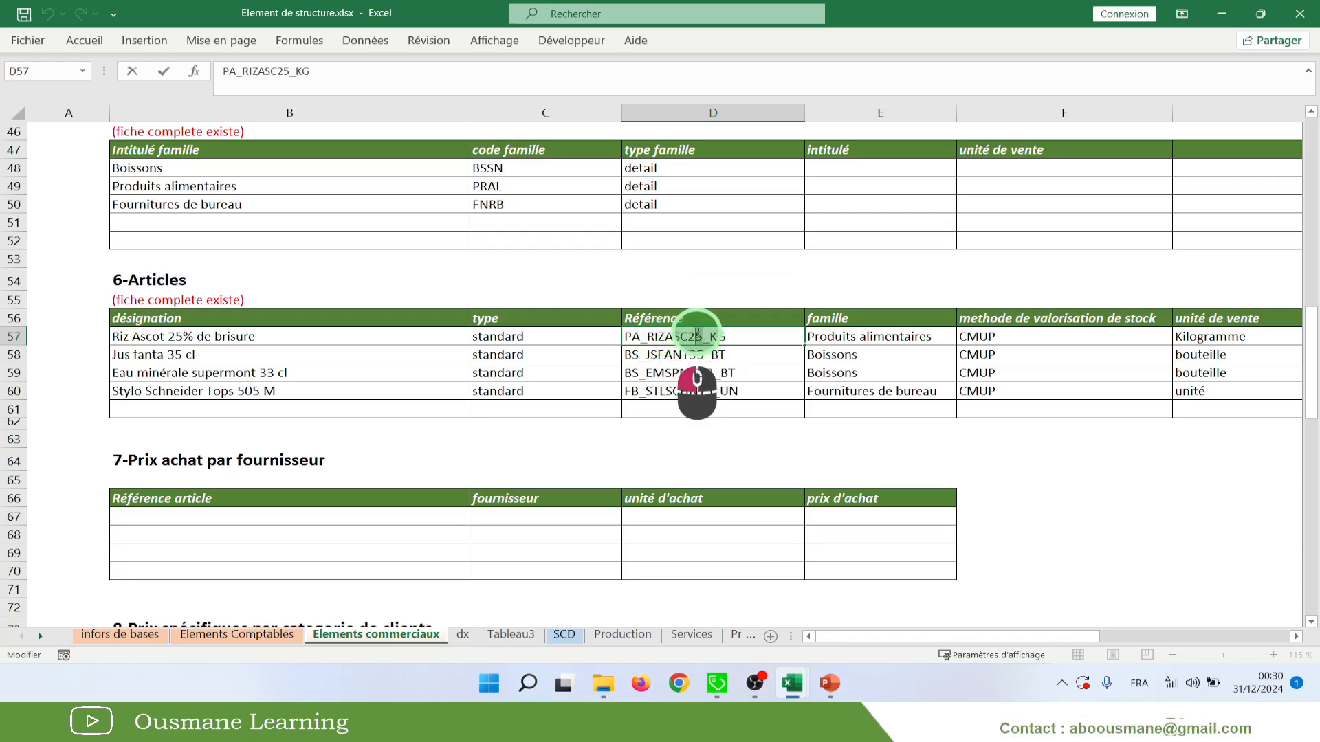
pyautogui.click(709, 336)
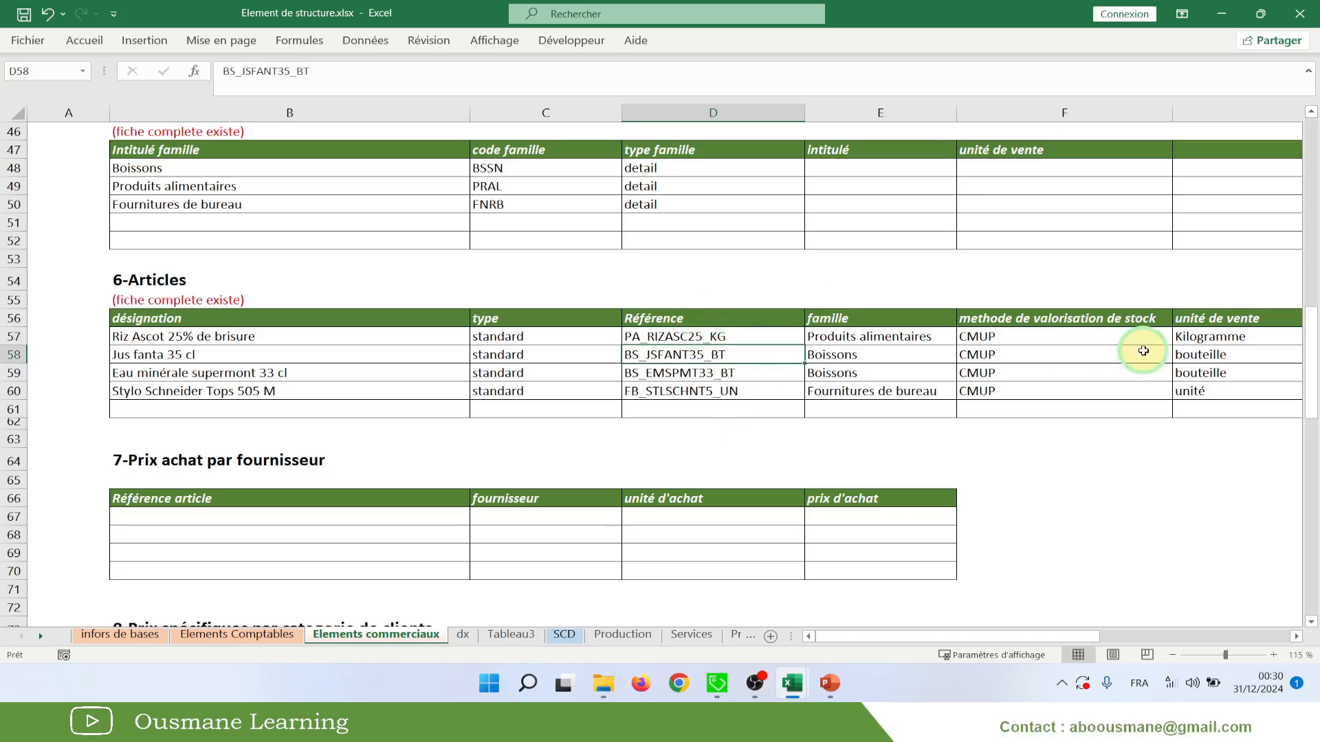
pyautogui.click(1200, 336)
pyautogui.click(736, 339)
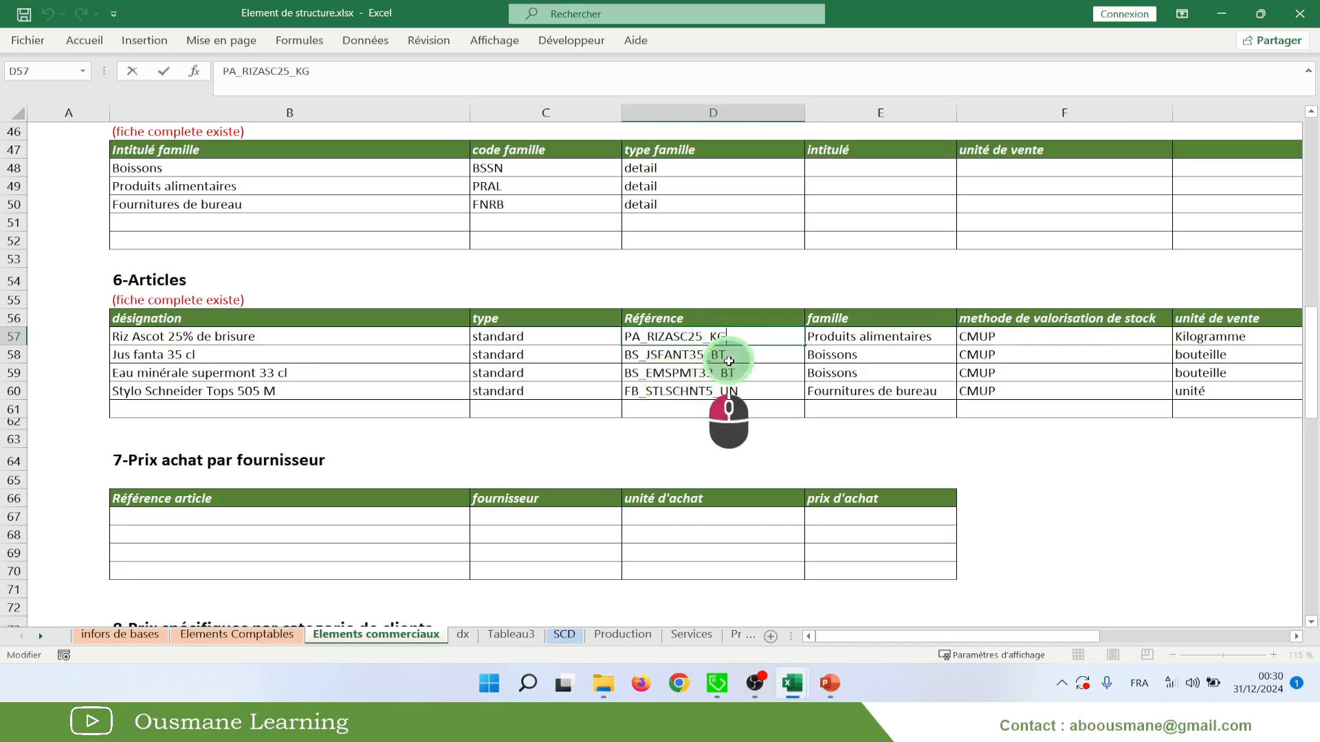
pyautogui.click(725, 392)
# Examine the segments of the "Jus fanta 35 cl" reference in D58 and look at the mineral water reference below
pyautogui.click(165, 354)
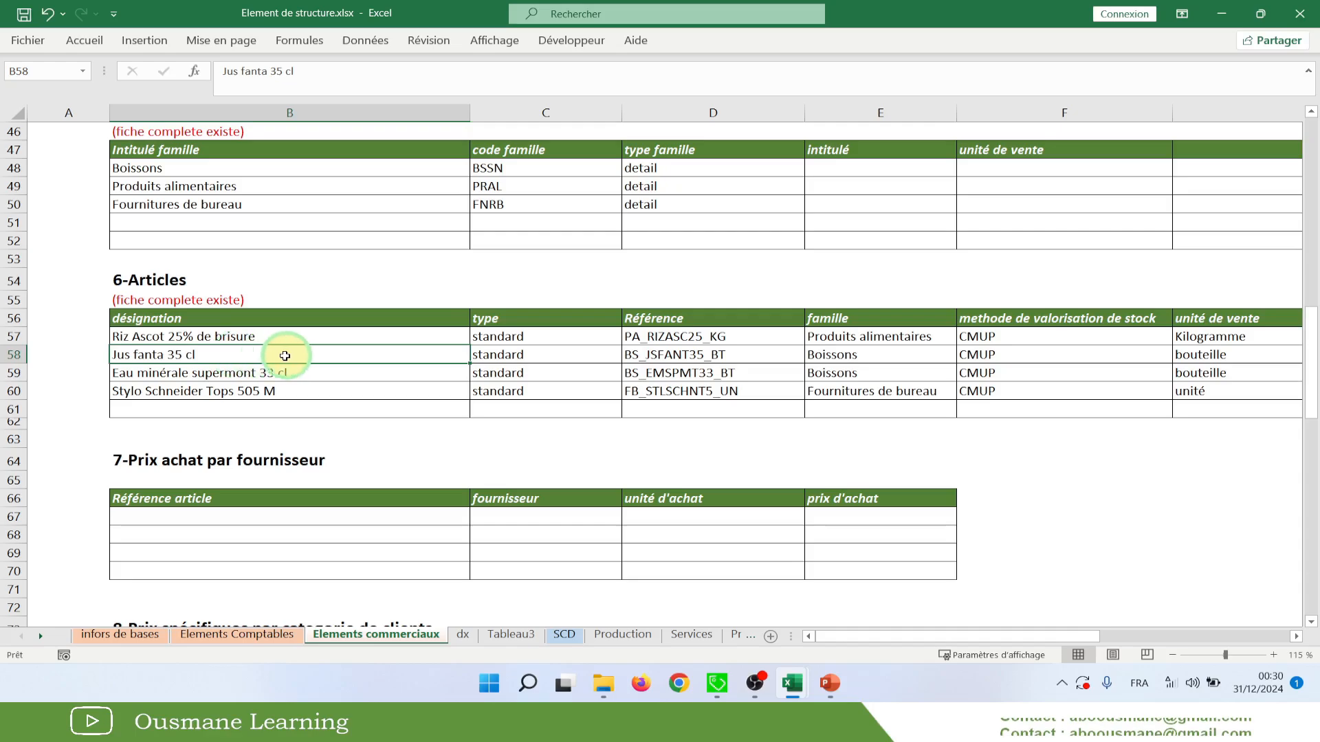
pyautogui.doubleClick(649, 354)
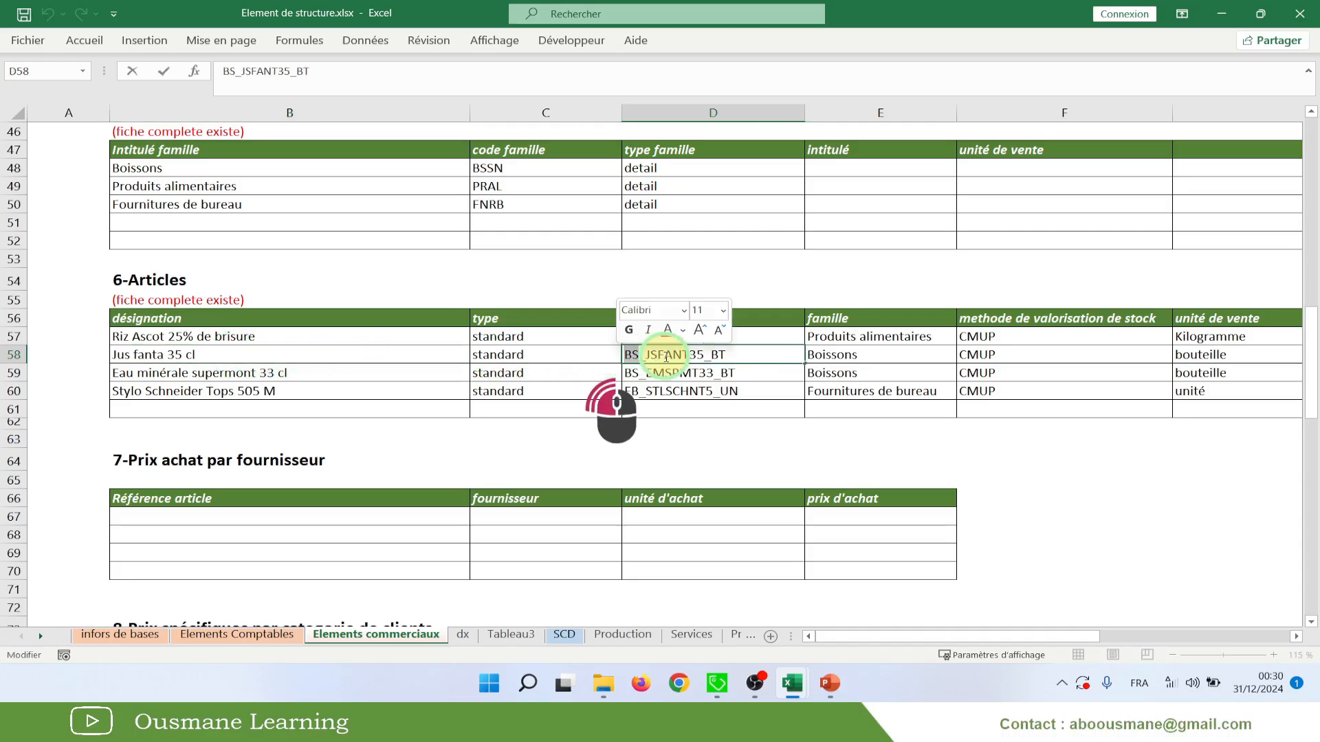
pyautogui.moveTo(652, 354); pyautogui.dragTo(721, 373)
pyautogui.click(715, 355)
pyautogui.doubleClick(744, 372)
# Examine the segments of the "Stylo Schneider Tops 505 M" reference in D60
pyautogui.click(649, 391)
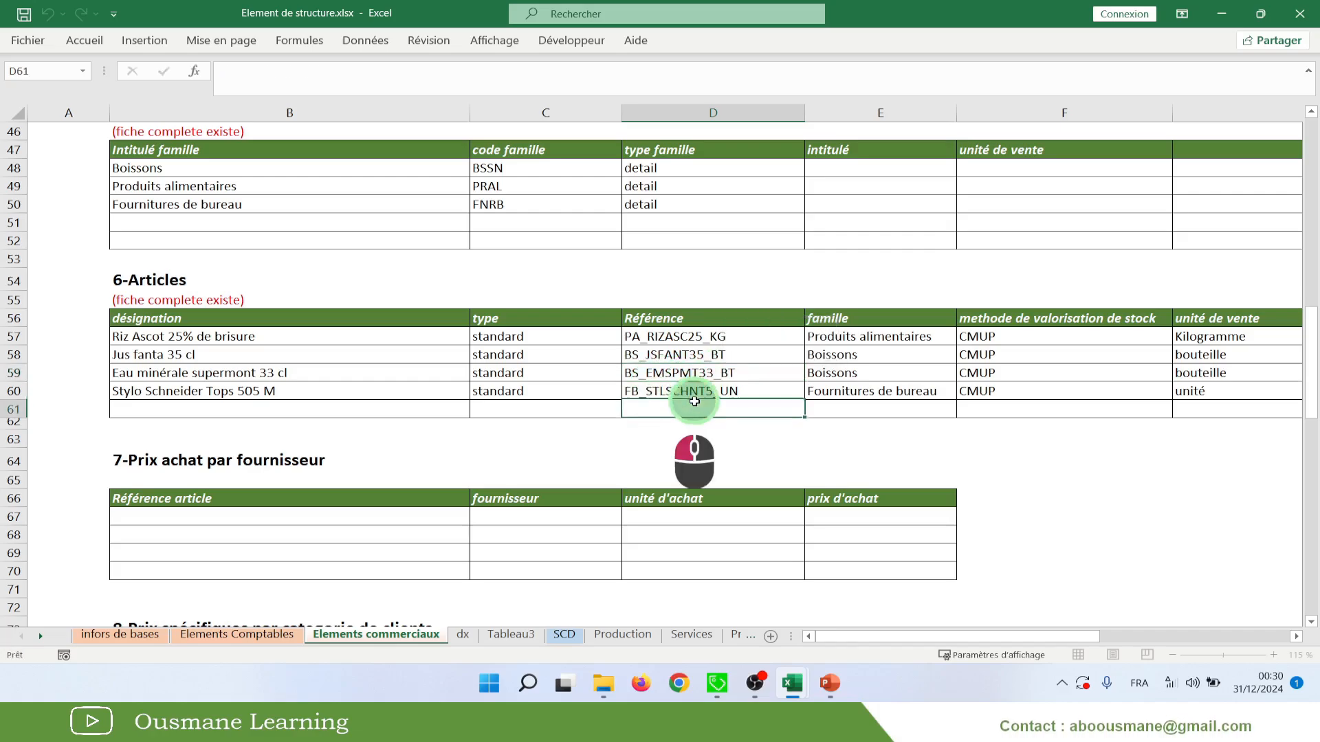
pyautogui.doubleClick(640, 391)
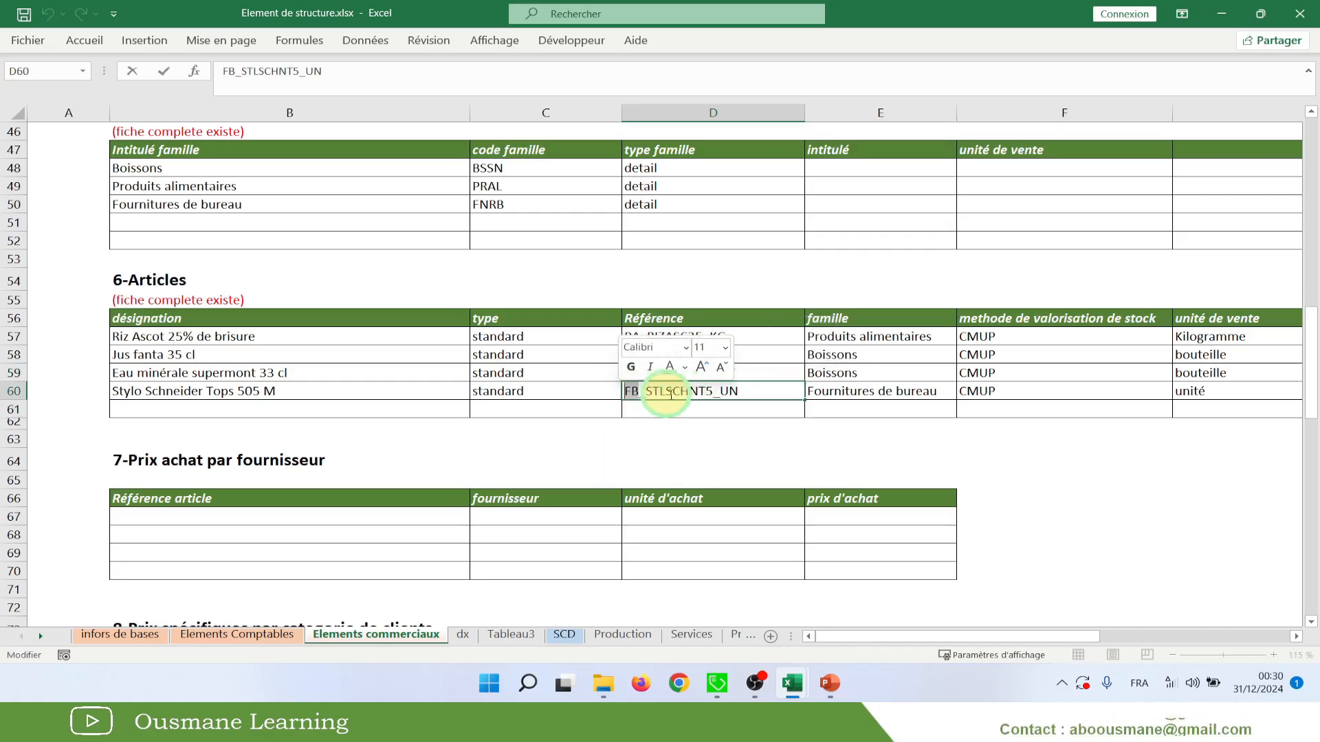
pyautogui.moveTo(652, 391); pyautogui.dragTo(693, 392)
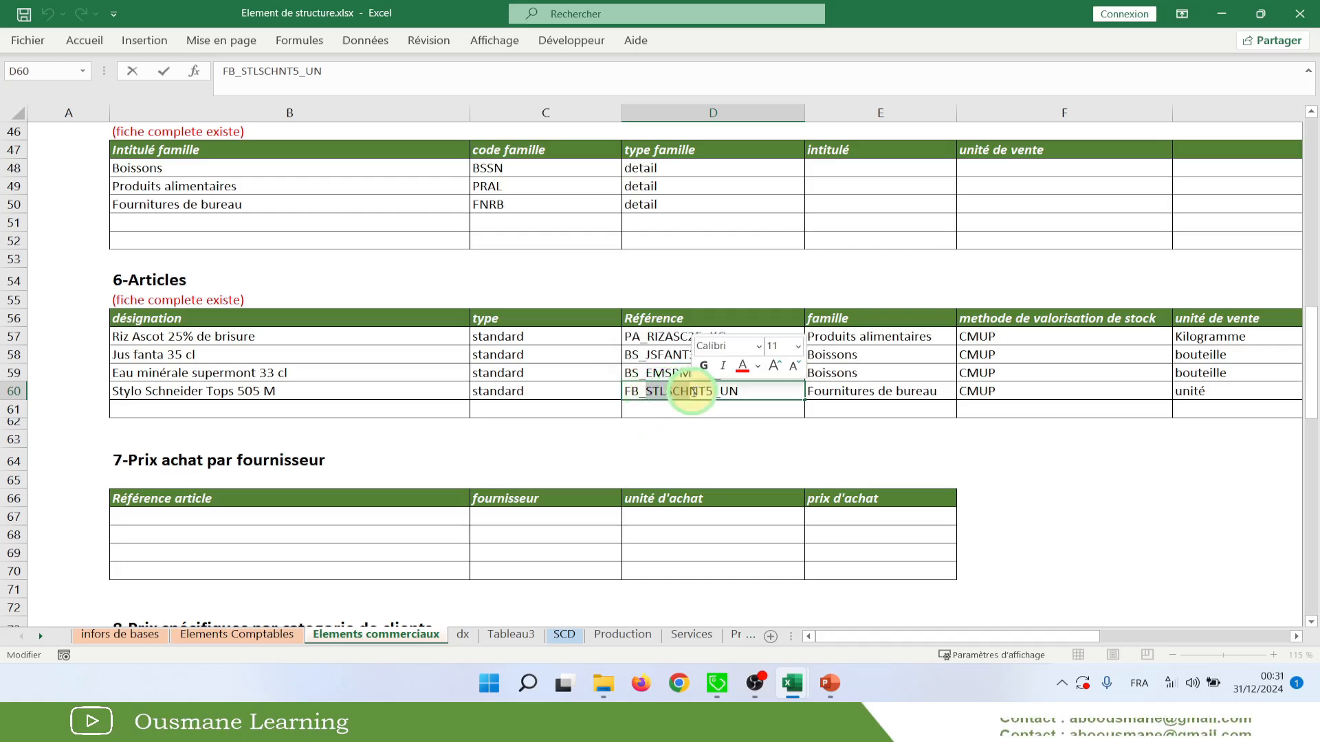
pyautogui.click(732, 391)
pyautogui.click(581, 407)
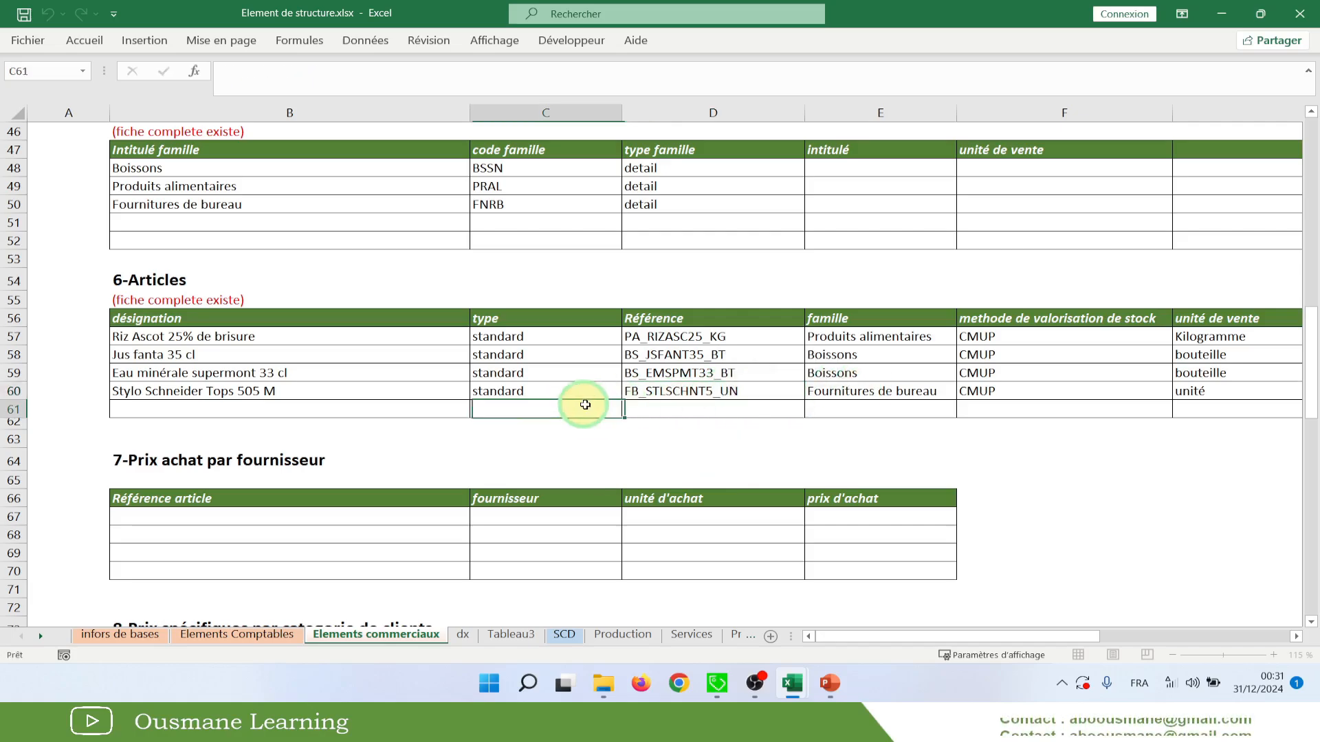
# Go through the four article designations in the 6-Articles table, from B57 to B60
pyautogui.click(154, 335)
pyautogui.click(154, 354)
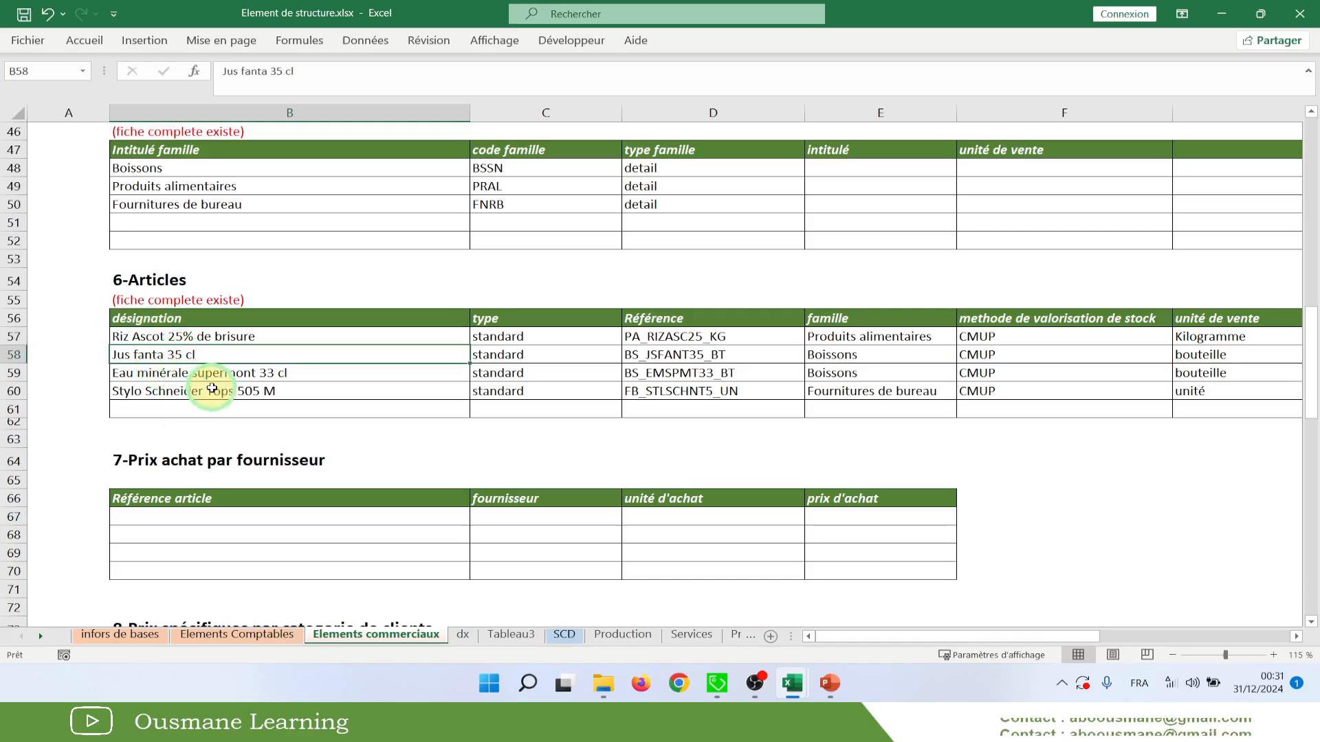
pyautogui.click(219, 373)
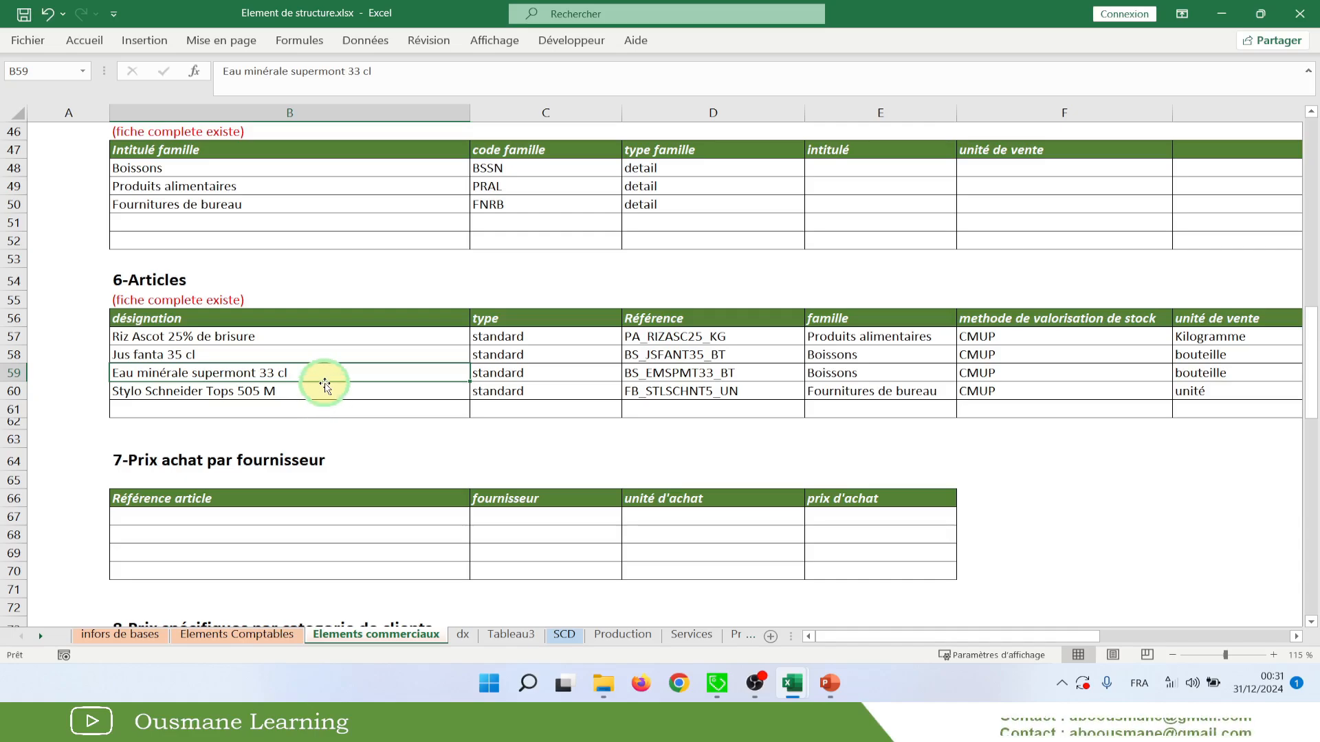
pyautogui.click(201, 391)
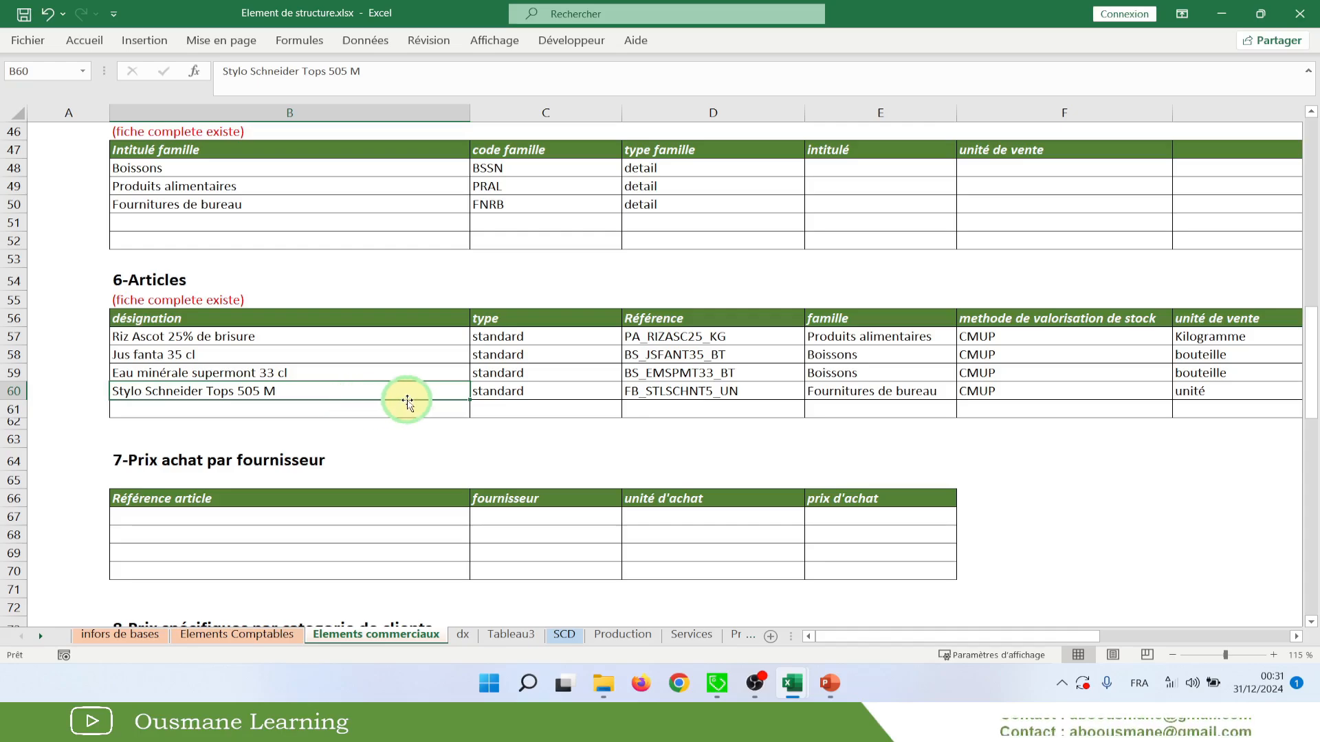
# Review the article designations once more as a block, from "Riz Ascot 25% de brisure" to "Stylo Schneider Tops 505 M"
pyautogui.moveTo(256, 337); pyautogui.dragTo(269, 407)
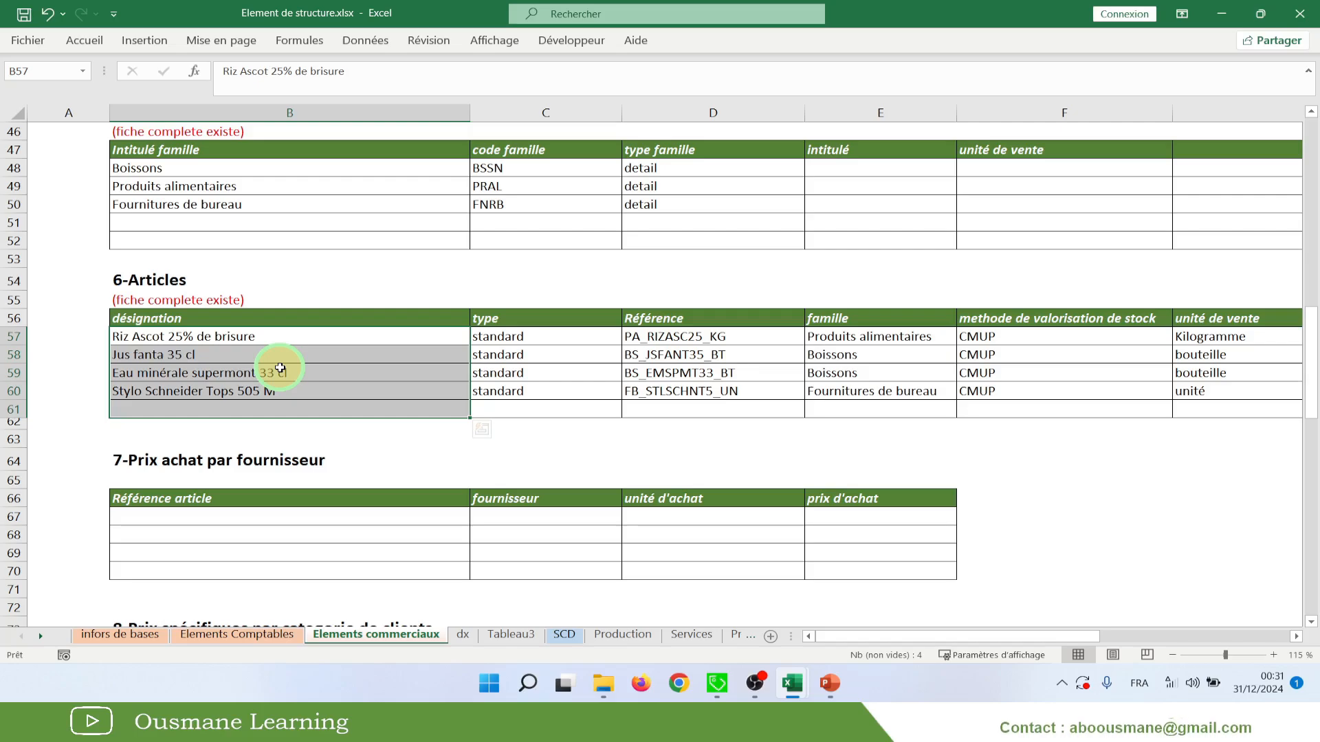
pyautogui.moveTo(260, 337); pyautogui.dragTo(273, 386)
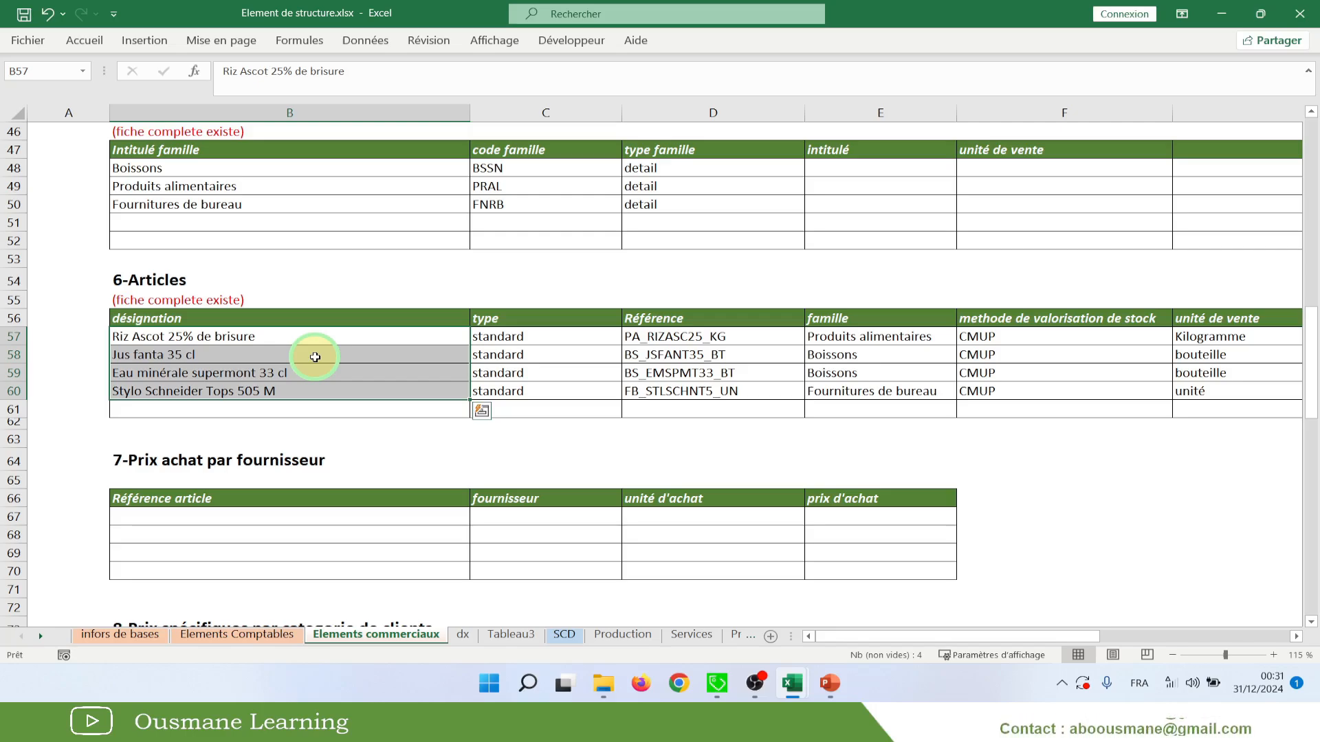
pyautogui.click(255, 334)
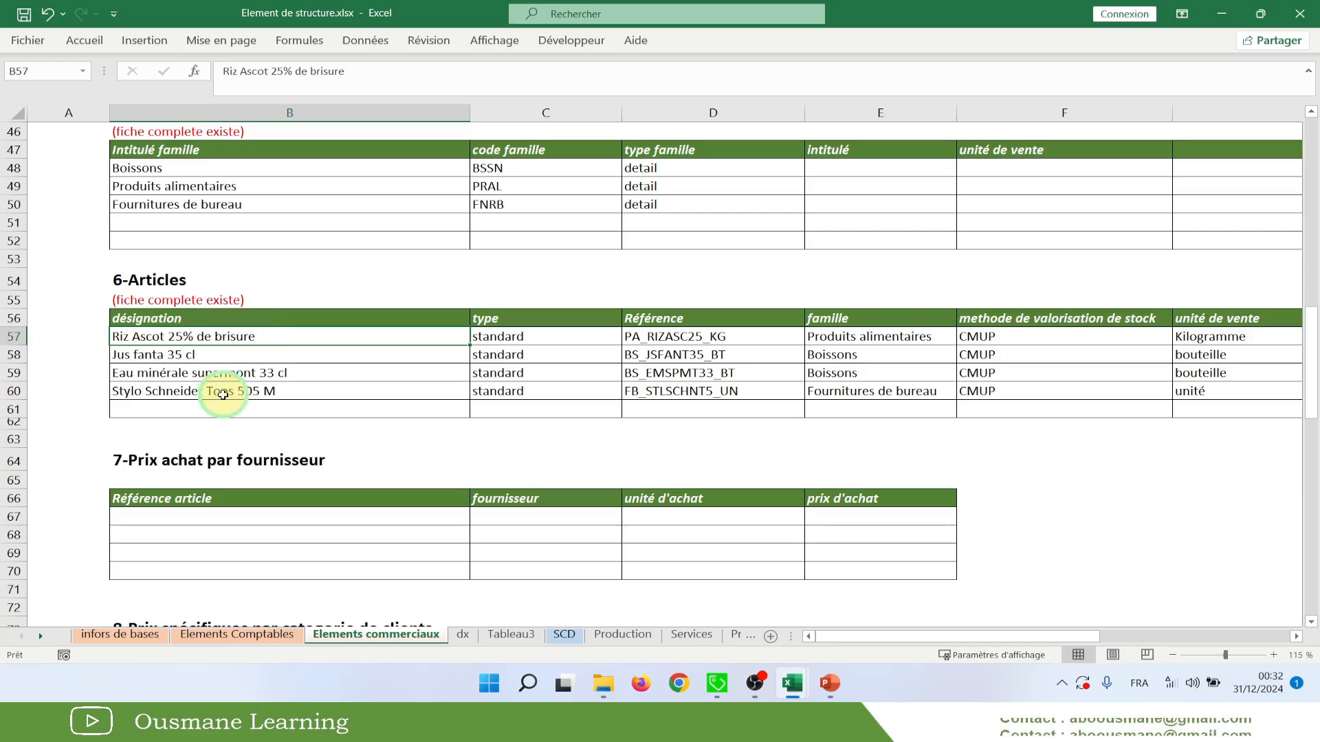
pyautogui.moveTo(220, 409); pyautogui.dragTo(228, 339)
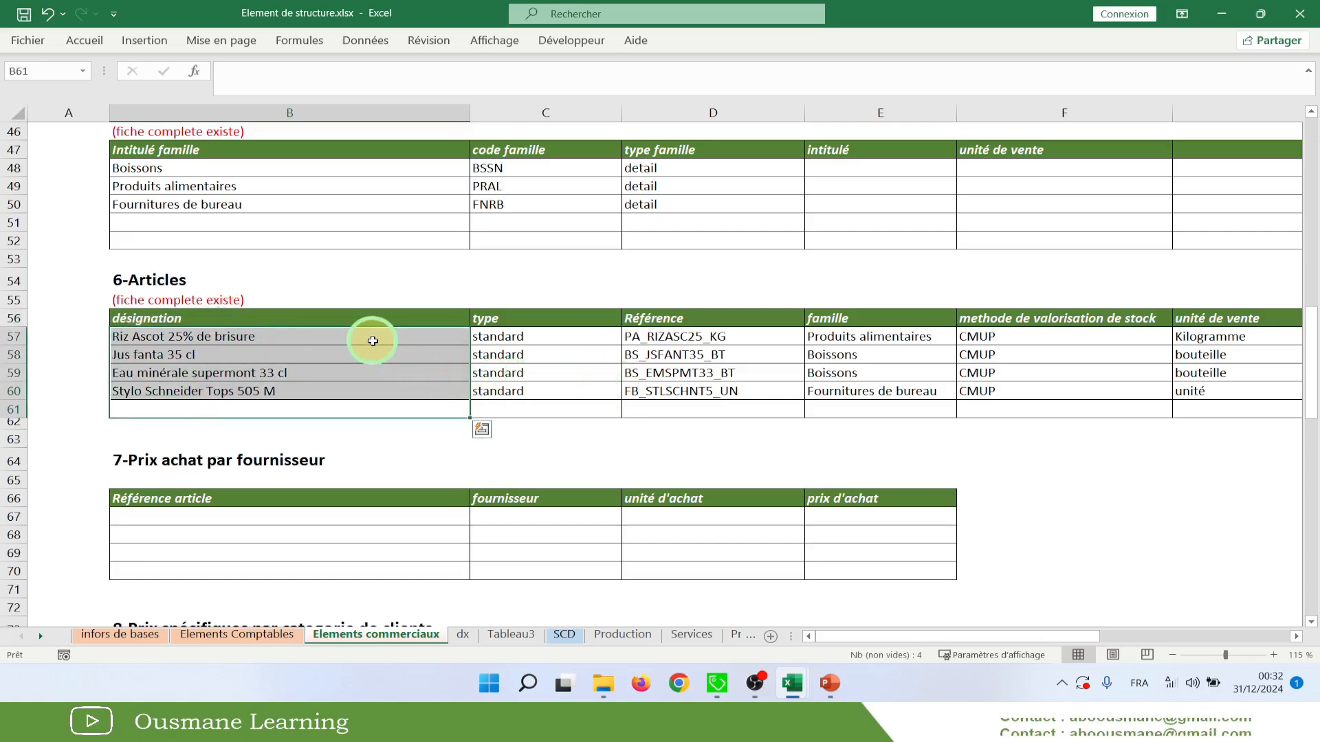
pyautogui.moveTo(367, 339); pyautogui.dragTo(297, 387)
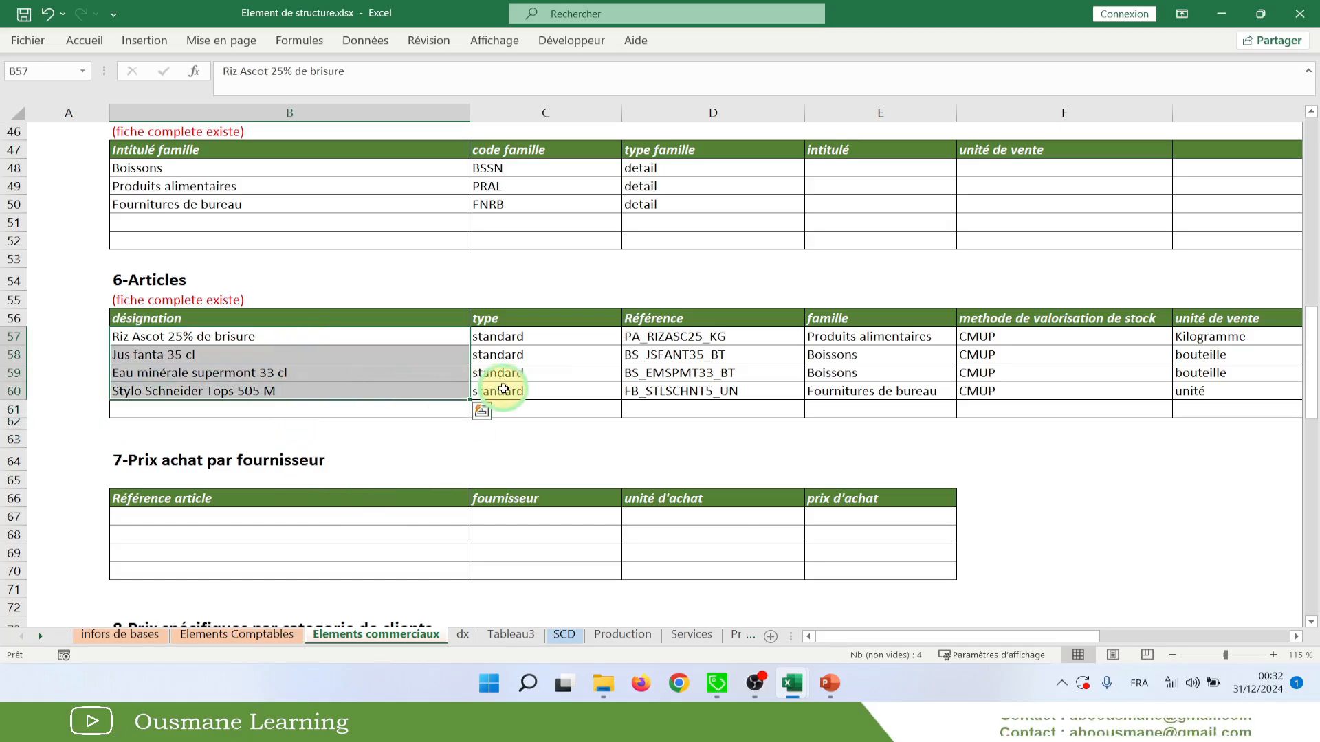
# Review the stock valuation method, family and "unité de vente" columns for the four articles in the 6-Articles table
pyautogui.moveTo(1014, 344); pyautogui.dragTo(287, 390)
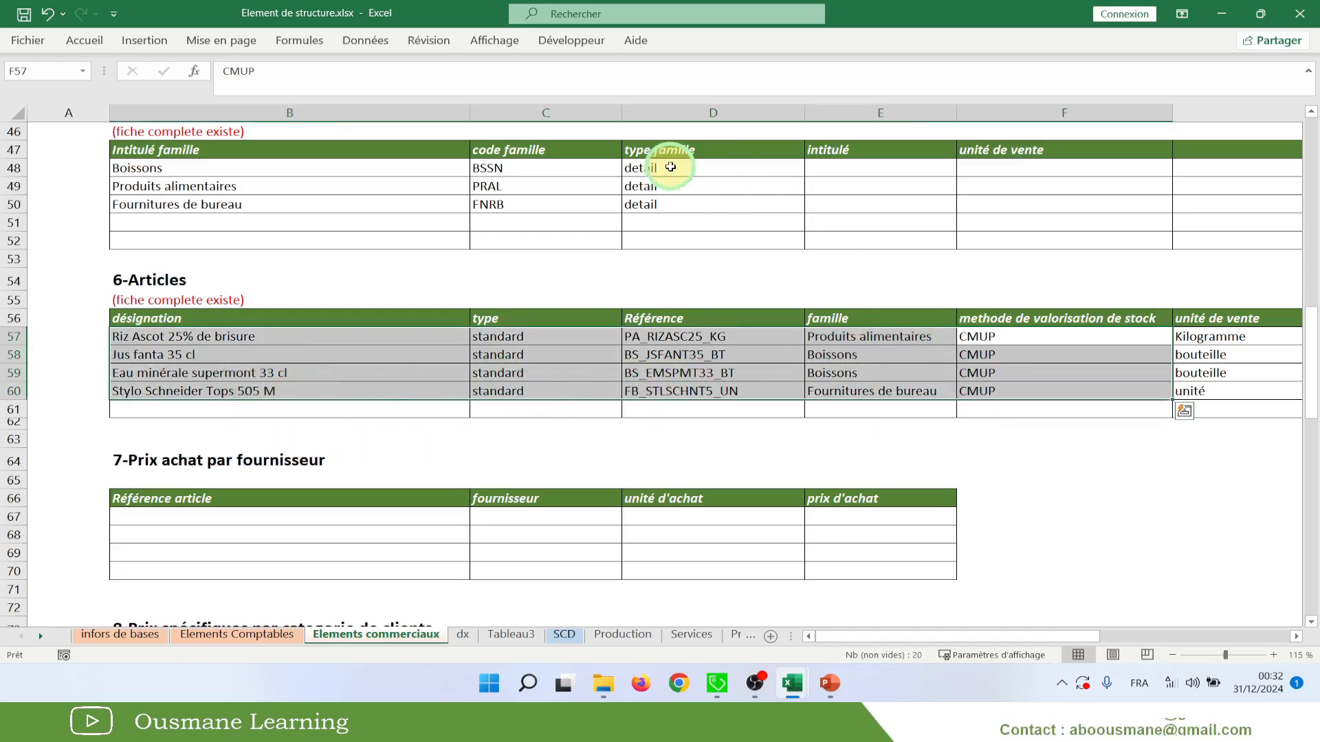
pyautogui.moveTo(978, 337); pyautogui.dragTo(988, 392)
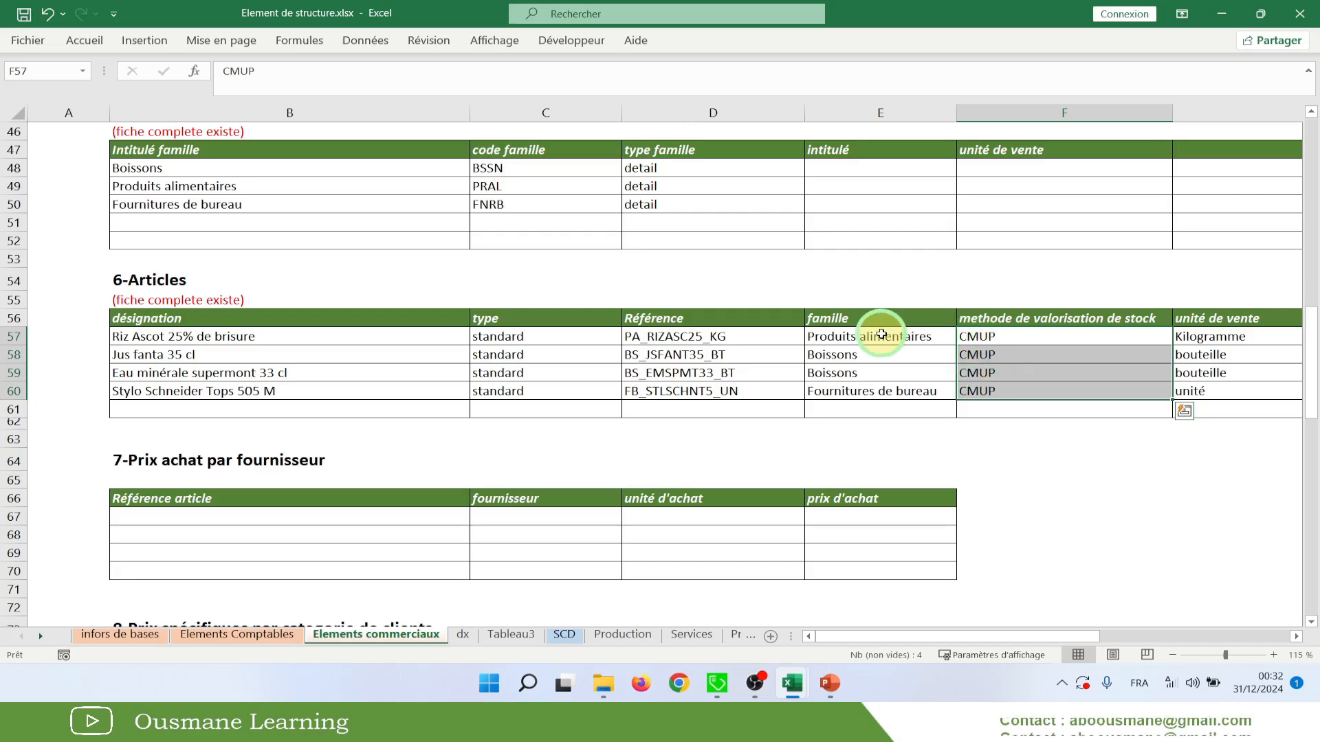
pyautogui.moveTo(879, 337); pyautogui.dragTo(879, 390)
pyautogui.moveTo(1021, 355); pyautogui.dragTo(1024, 411)
pyautogui.moveTo(937, 638); pyautogui.dragTo(990, 634)
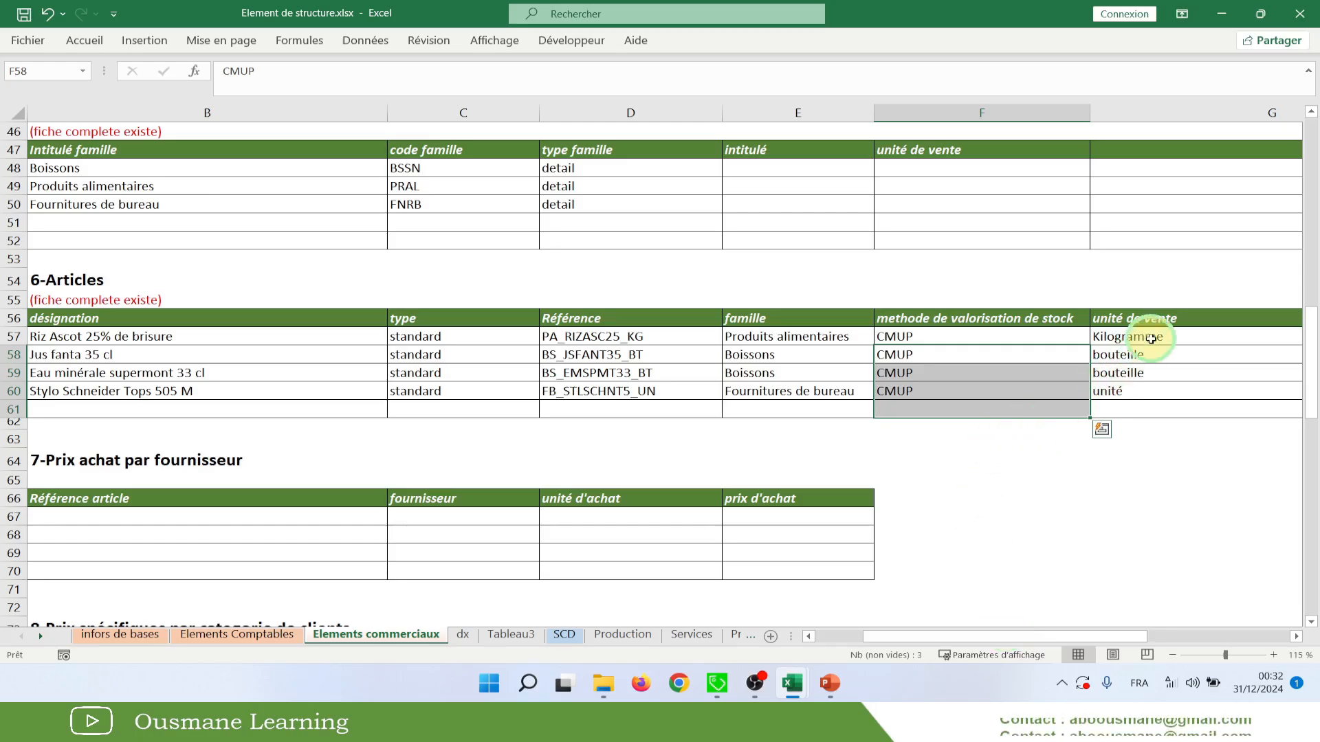
pyautogui.moveTo(1151, 337); pyautogui.dragTo(1159, 408)
# Compare each article's "prix de vente" with its "unité de vente" in rows 57 to 60
pyautogui.moveTo(209, 337); pyautogui.dragTo(271, 392)
pyautogui.moveTo(936, 653); pyautogui.dragTo(1062, 650)
pyautogui.moveTo(807, 342); pyautogui.dragTo(831, 391)
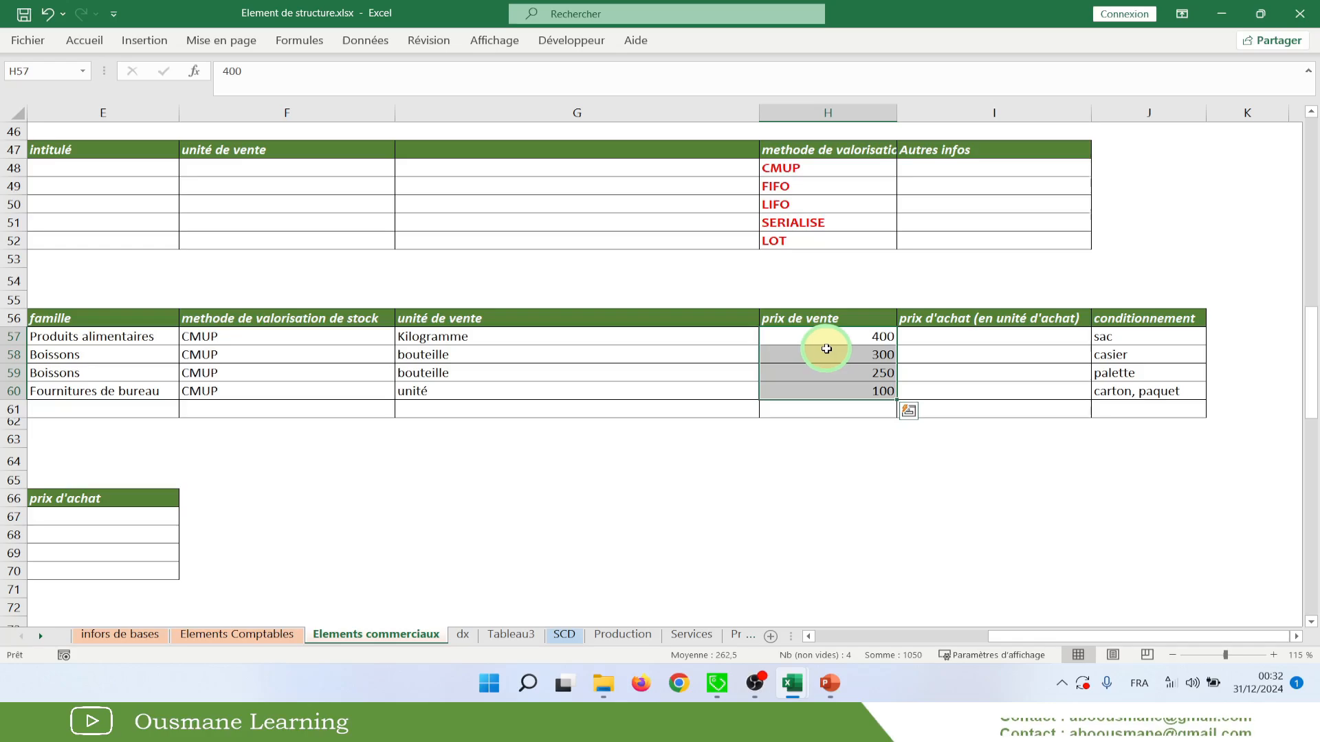
pyautogui.click(519, 335)
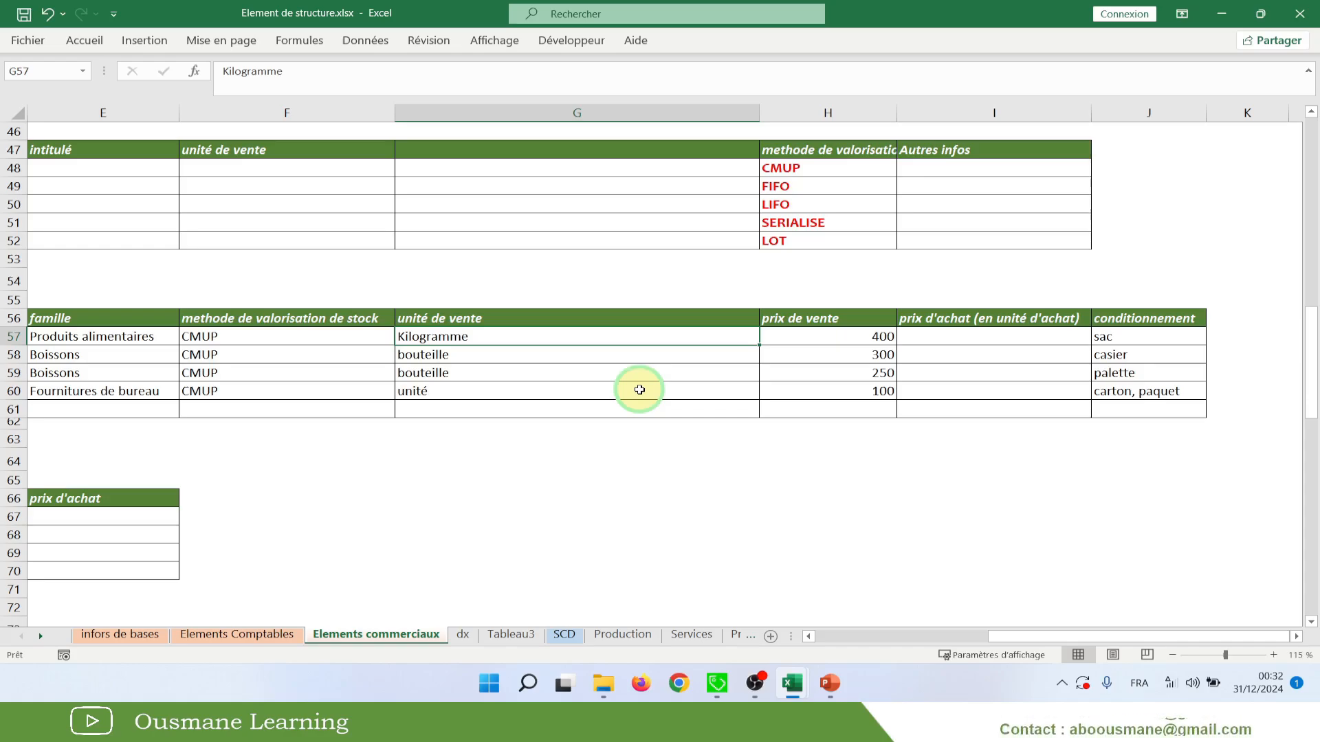
pyautogui.click(873, 339)
pyautogui.click(568, 333)
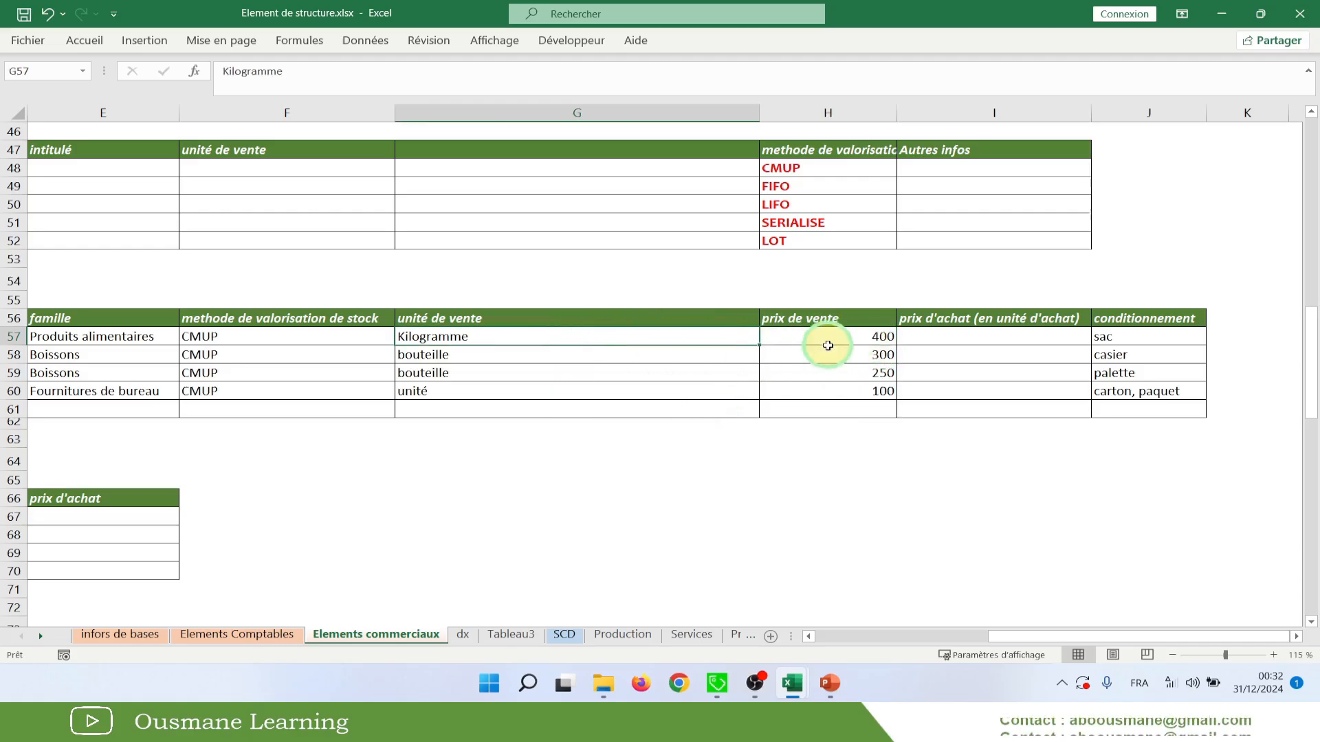
pyautogui.click(856, 352)
pyautogui.click(539, 351)
pyautogui.click(852, 373)
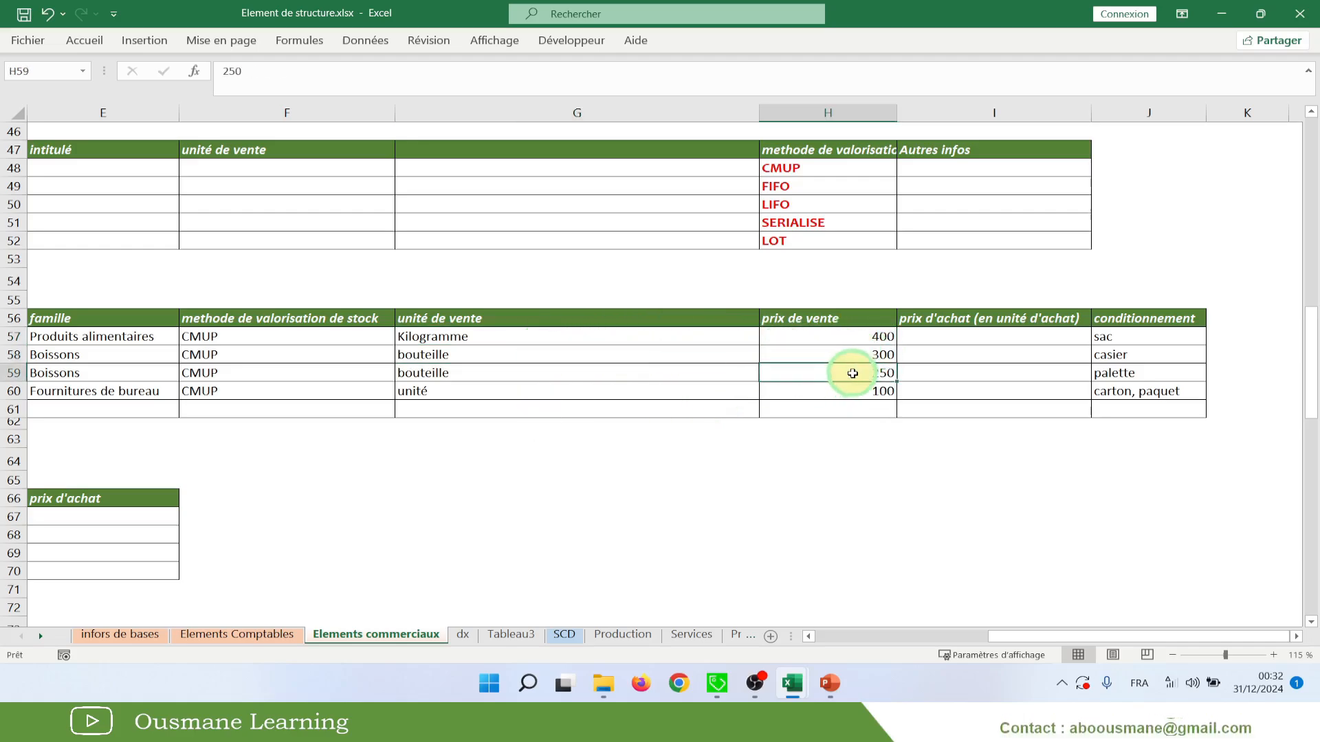
pyautogui.click(579, 371)
pyautogui.click(849, 388)
pyautogui.click(533, 397)
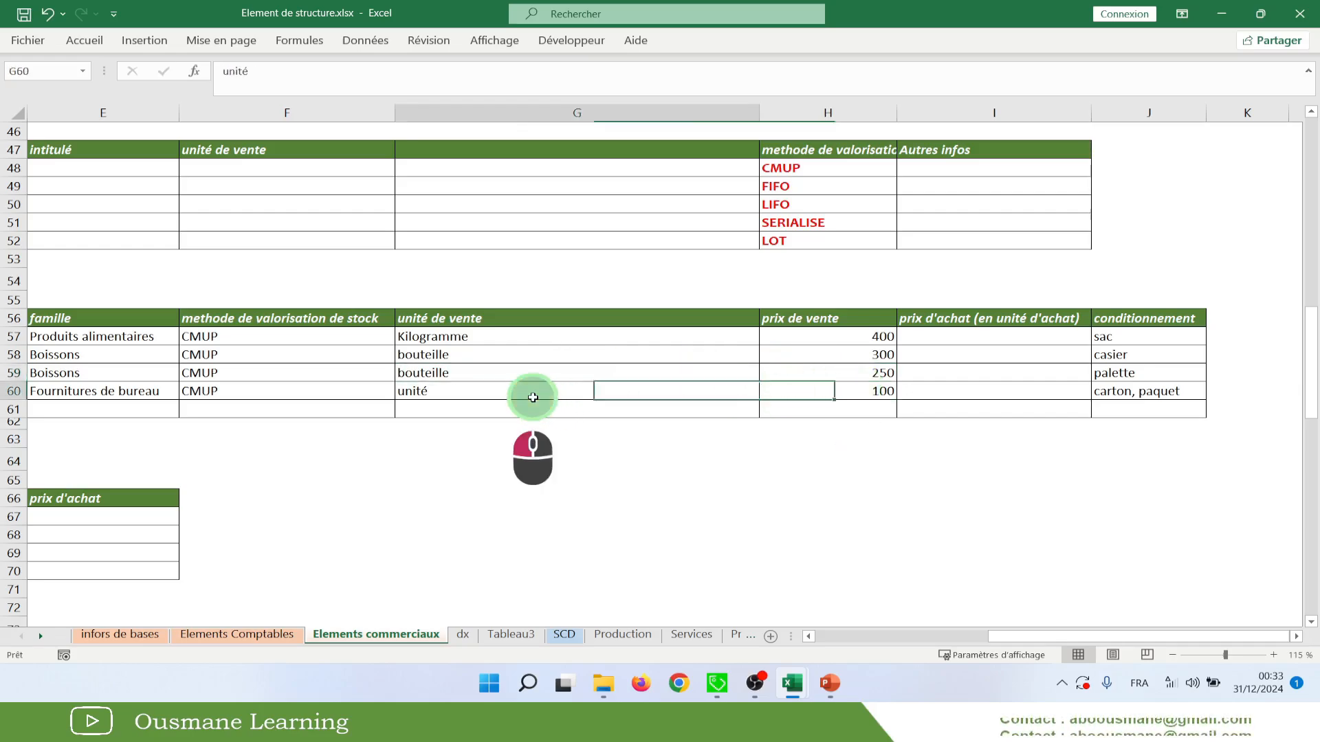
# Check the articles' "conditionnement" entries against the Sac and Casier rows of the 3-Conditionnement table
pyautogui.moveTo(1128, 338); pyautogui.dragTo(1146, 388)
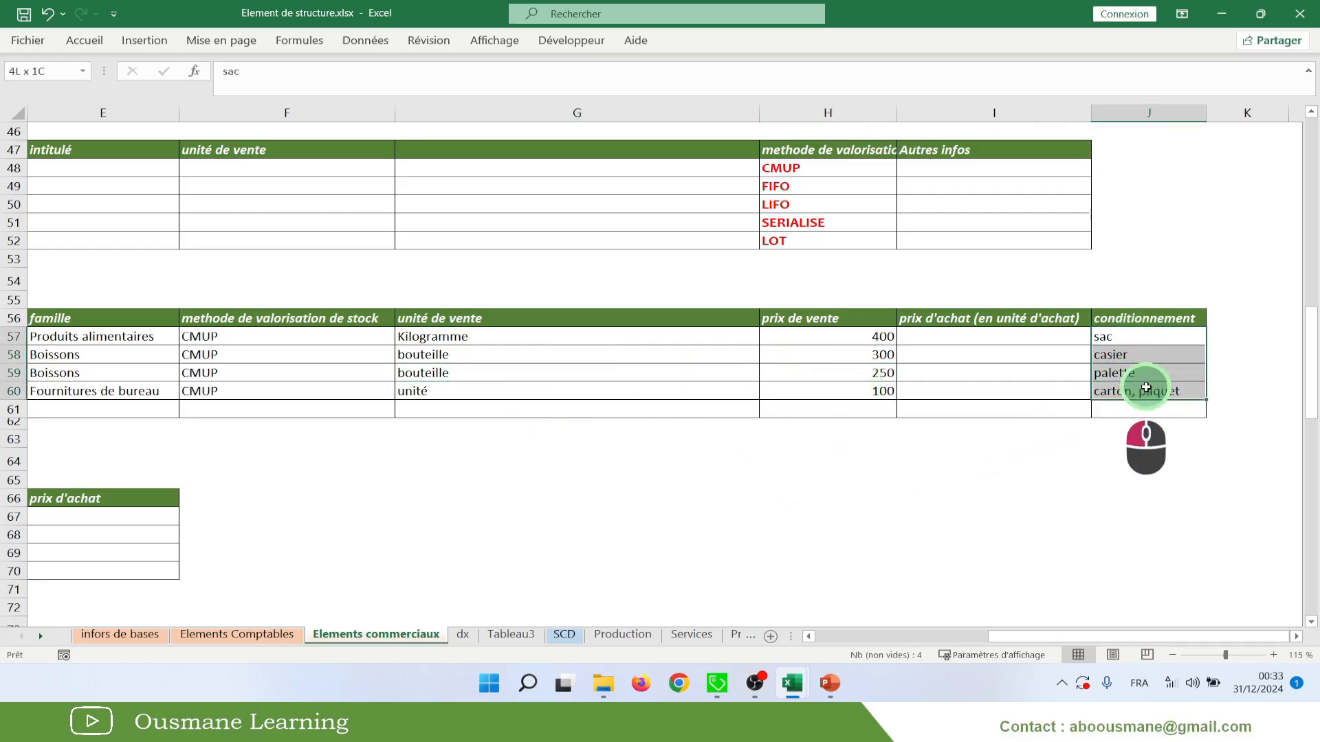
pyautogui.click(1125, 335)
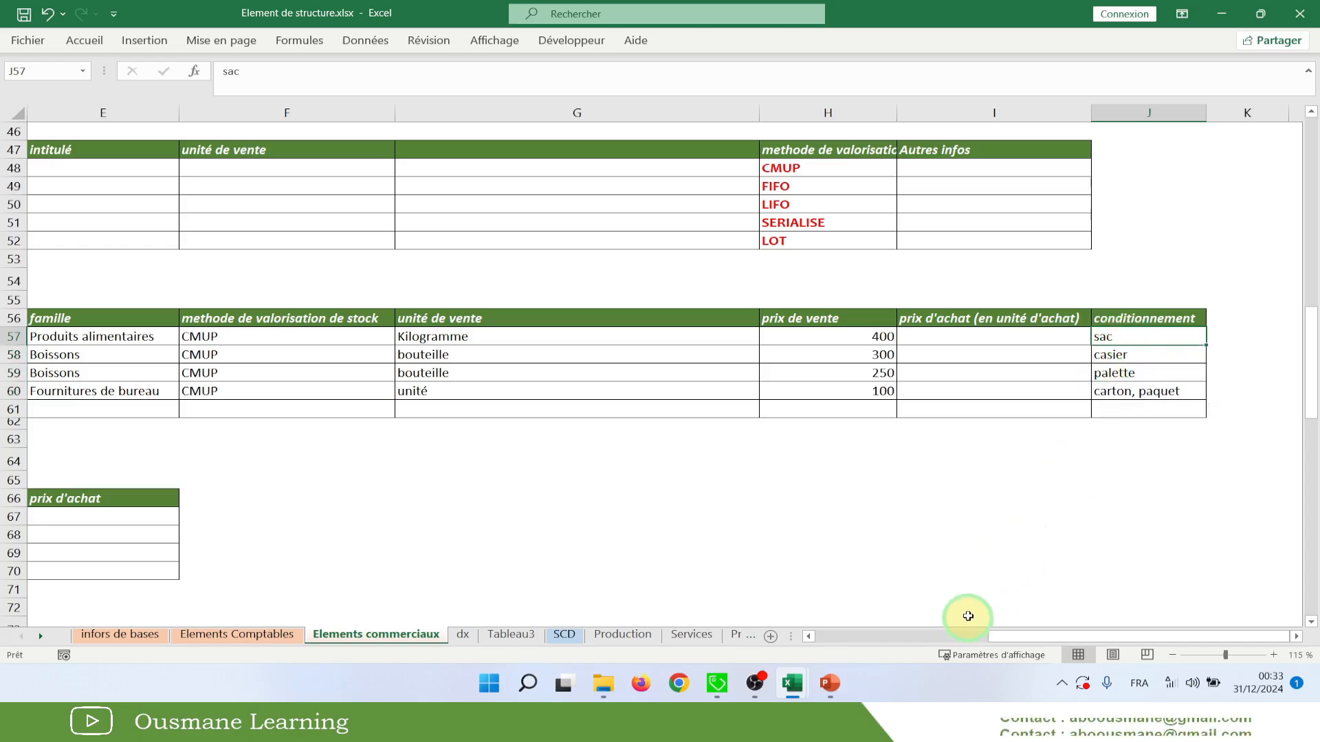
pyautogui.hscroll(-4, 571, 506)
pyautogui.scroll(9, 573, 508)
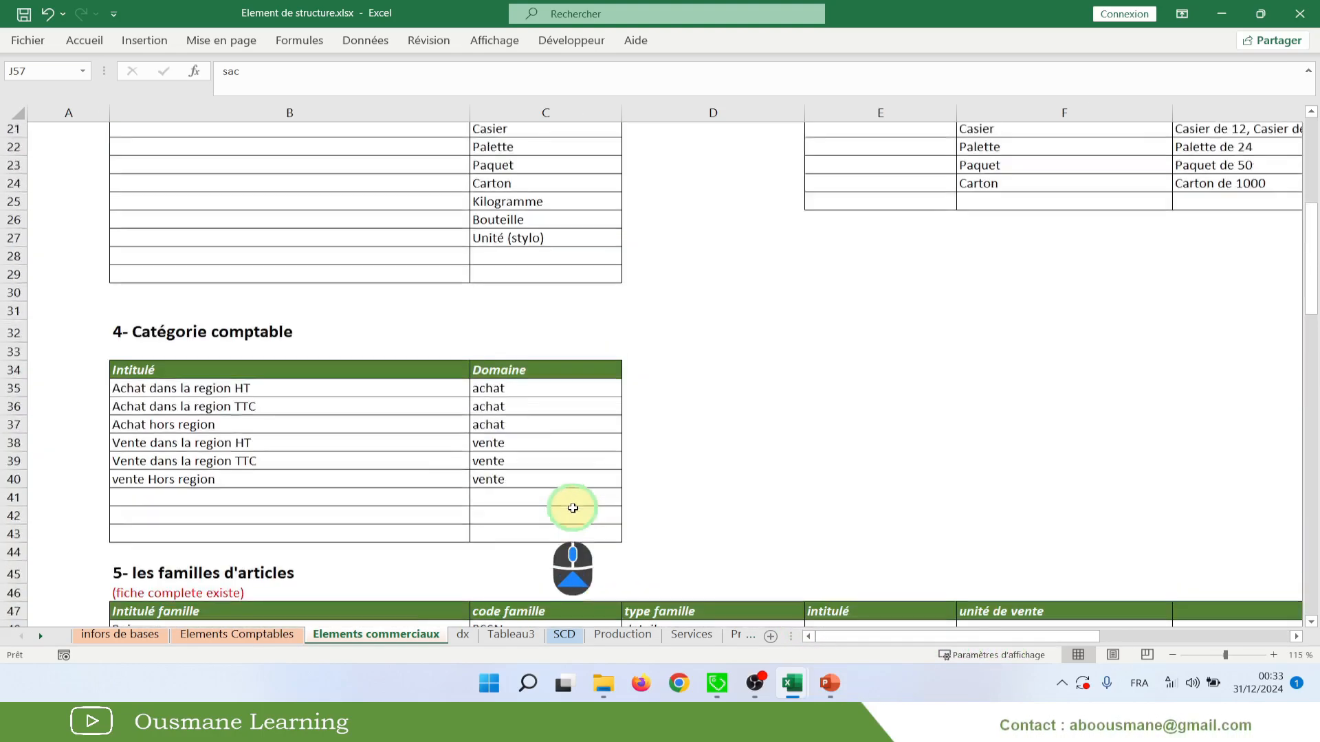
pyautogui.scroll(3, 573, 508)
pyautogui.click(1031, 263)
pyautogui.moveTo(921, 637); pyautogui.dragTo(1076, 627)
pyautogui.click(811, 267)
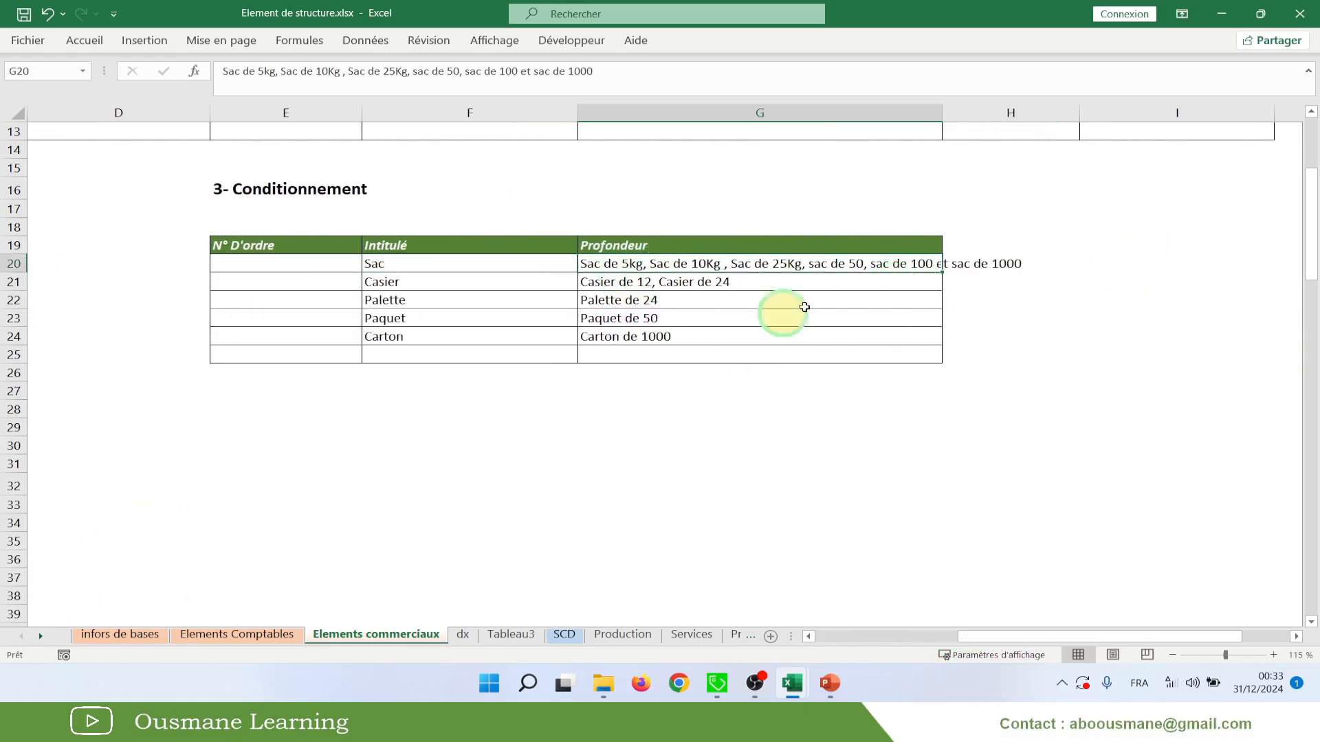
pyautogui.click(434, 284)
# Examine the packaging assigned to the drinks and the pen in J58 to J60 of the 6-Articles table
pyautogui.scroll(-12, 653, 412)
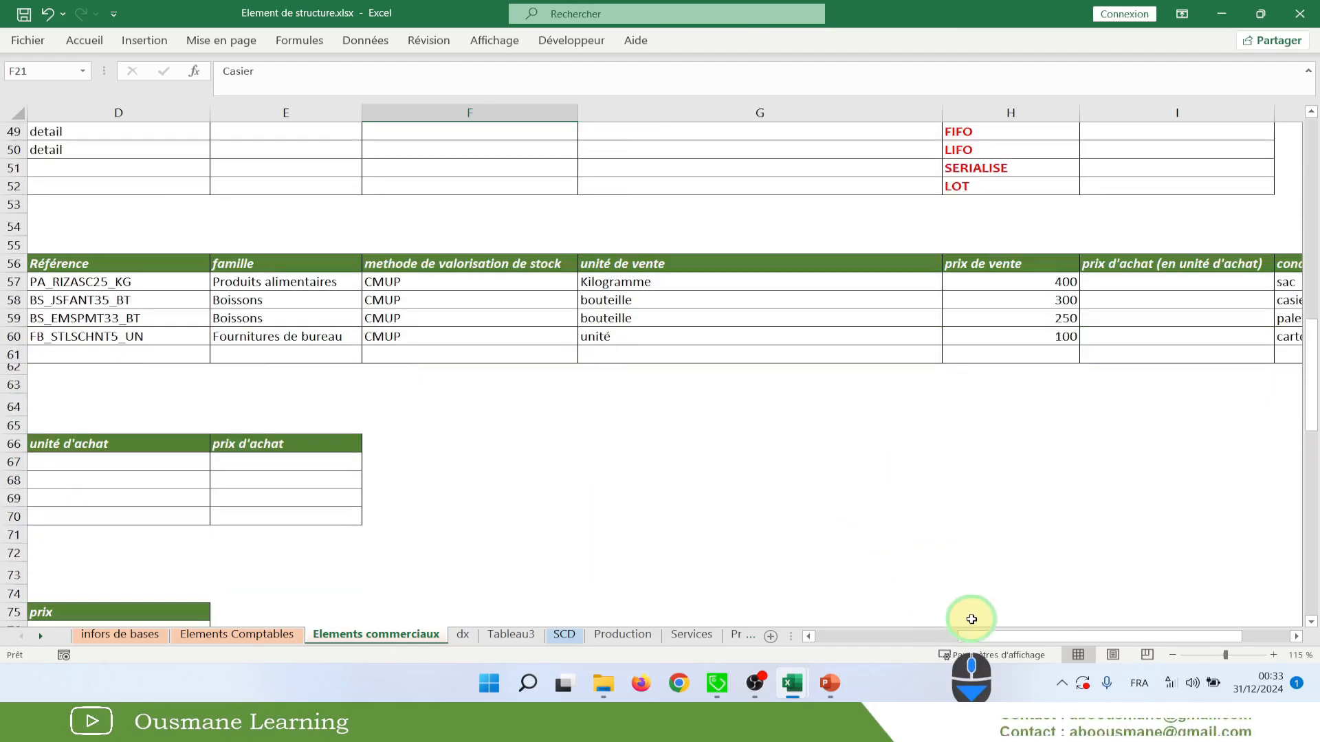
pyautogui.hscroll(2, 971, 619)
pyautogui.moveTo(1134, 303); pyautogui.dragTo(915, 303)
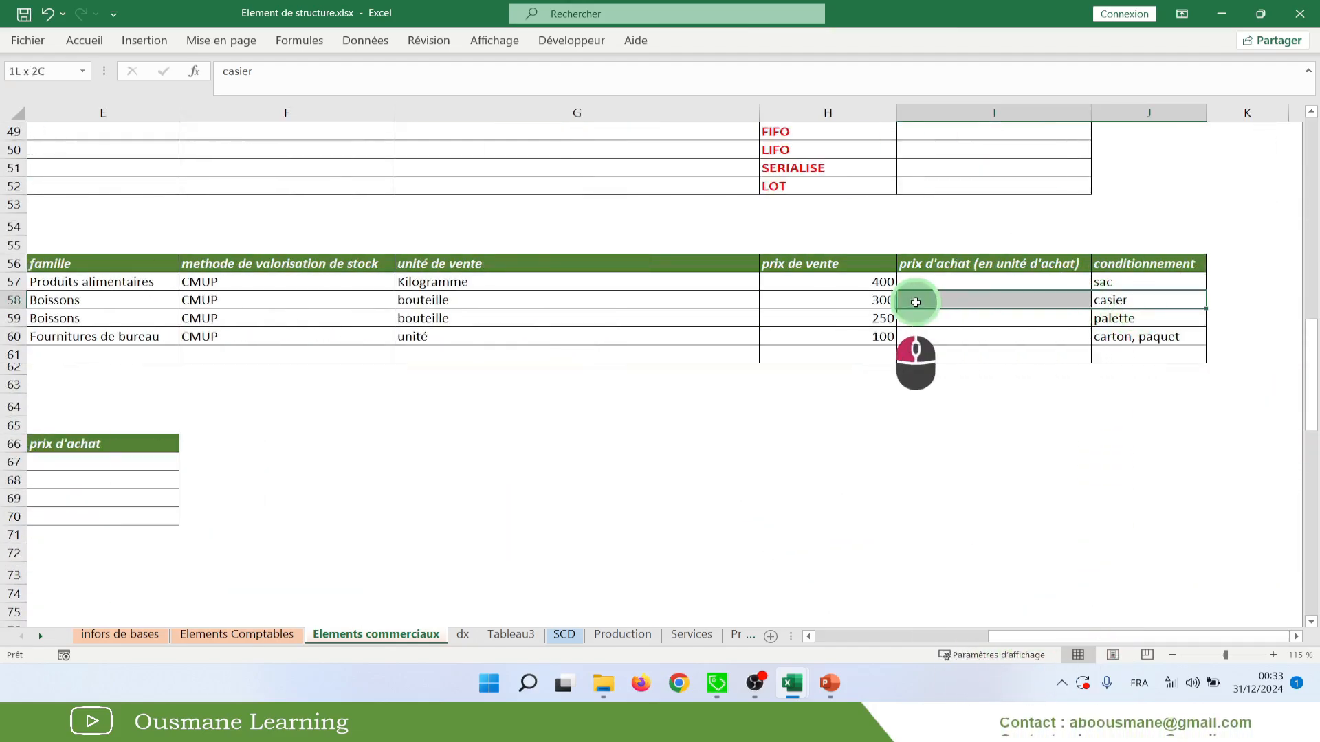
pyautogui.click(1168, 337)
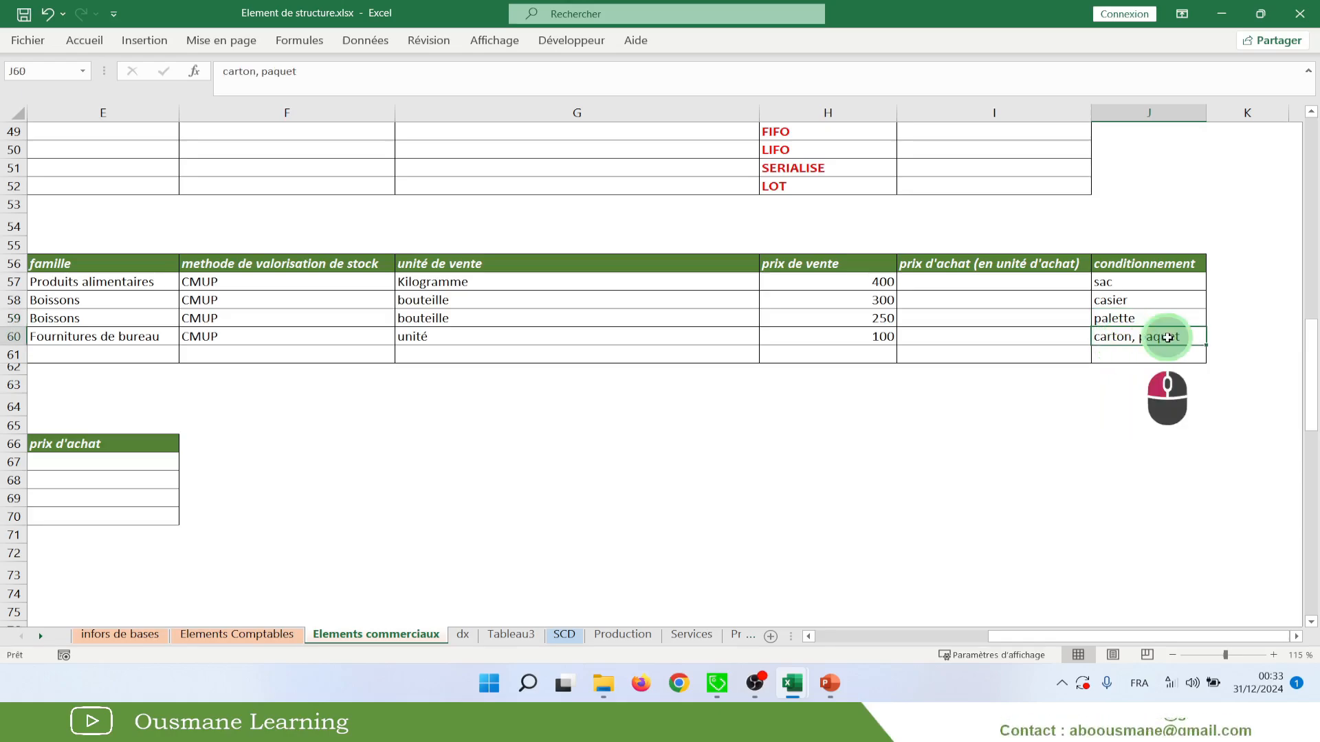
pyautogui.scroll(9, 1056, 419)
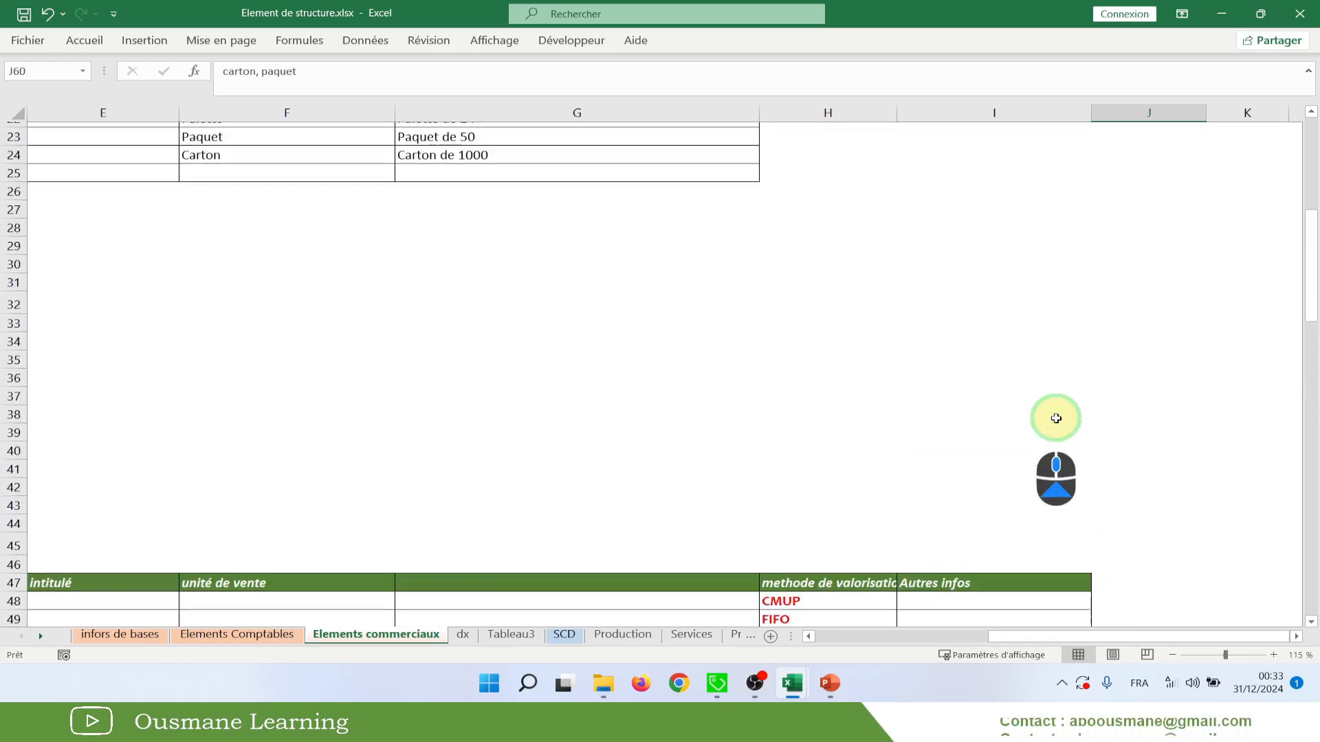
pyautogui.scroll(-6, 1059, 426)
pyautogui.scroll(-2, 1063, 433)
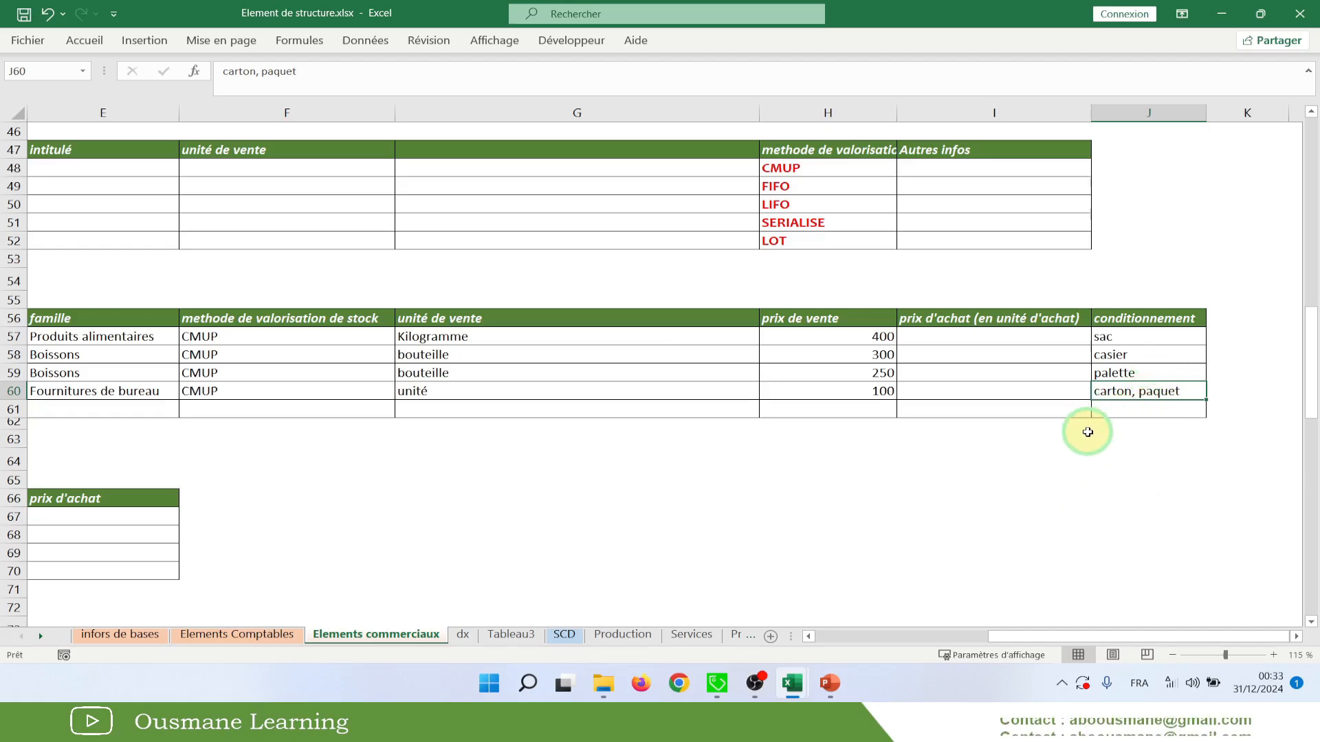
pyautogui.scroll(3, 1084, 433)
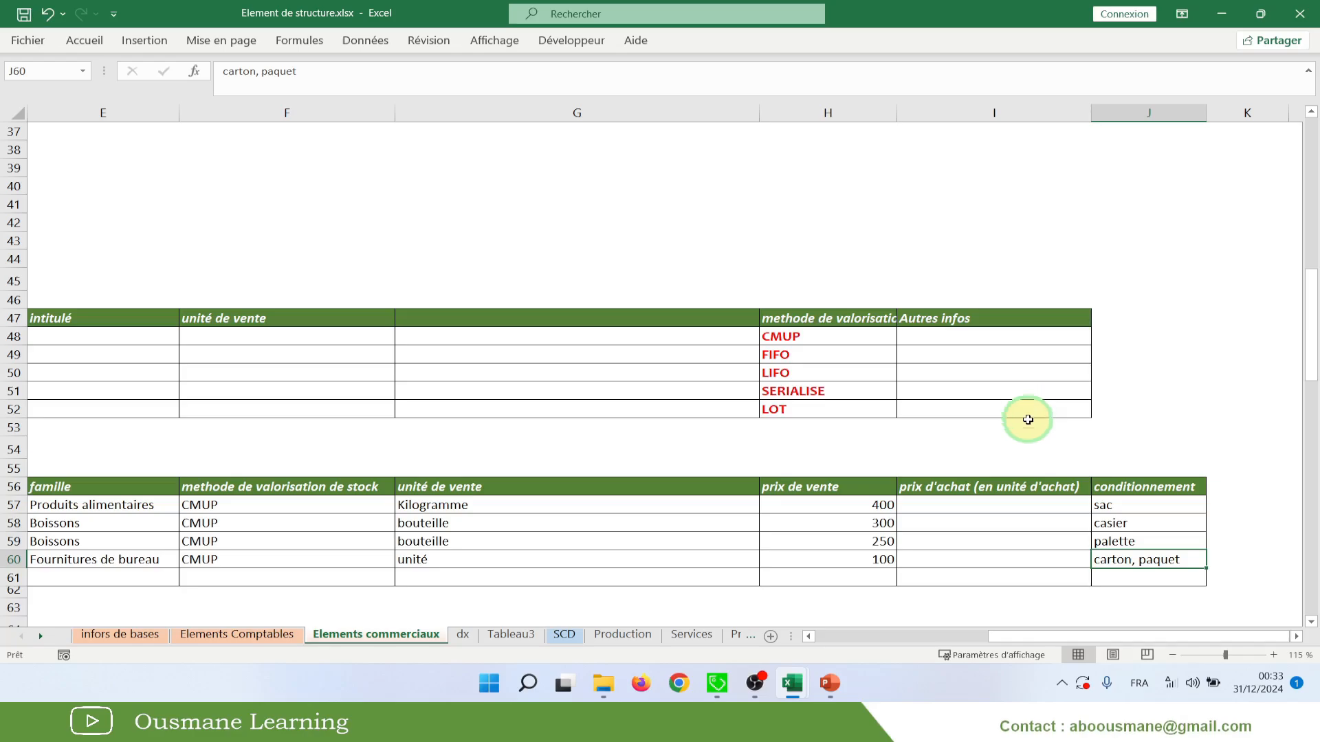
pyautogui.moveTo(1131, 544); pyautogui.dragTo(1136, 560)
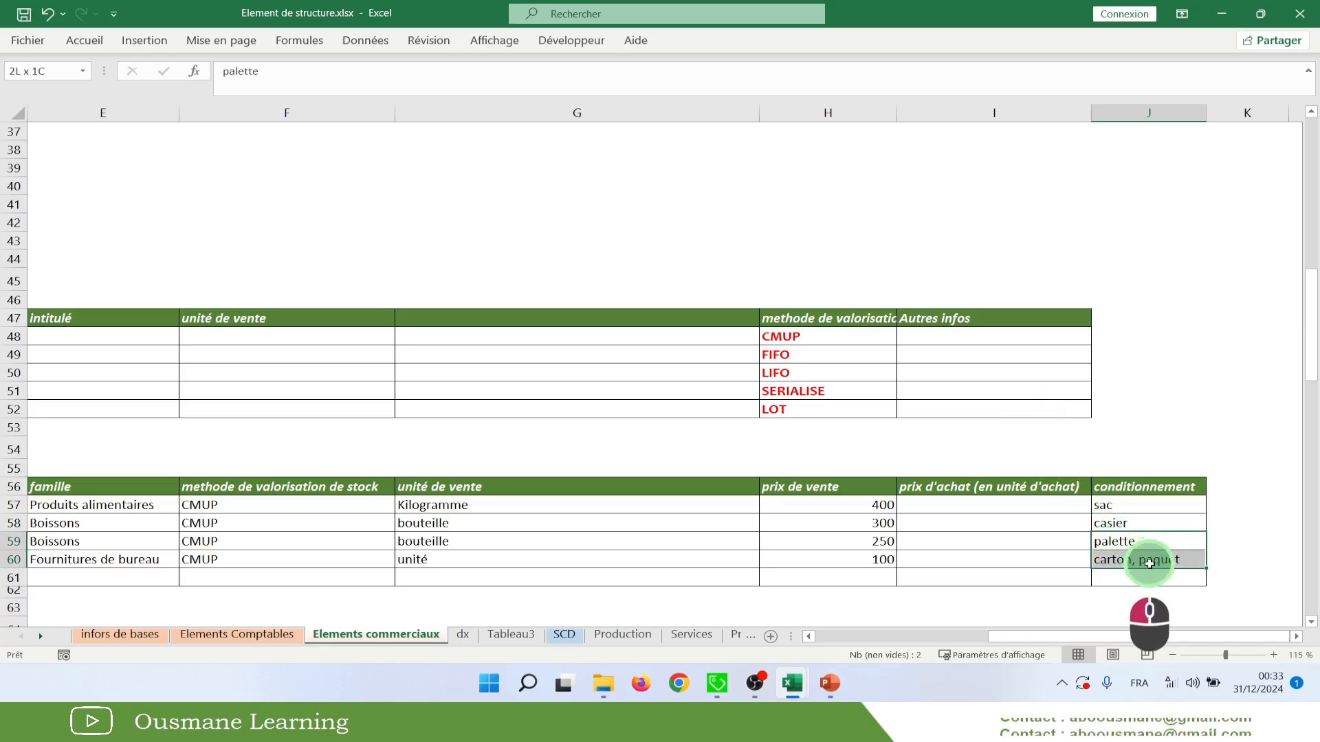
pyautogui.click(1139, 563)
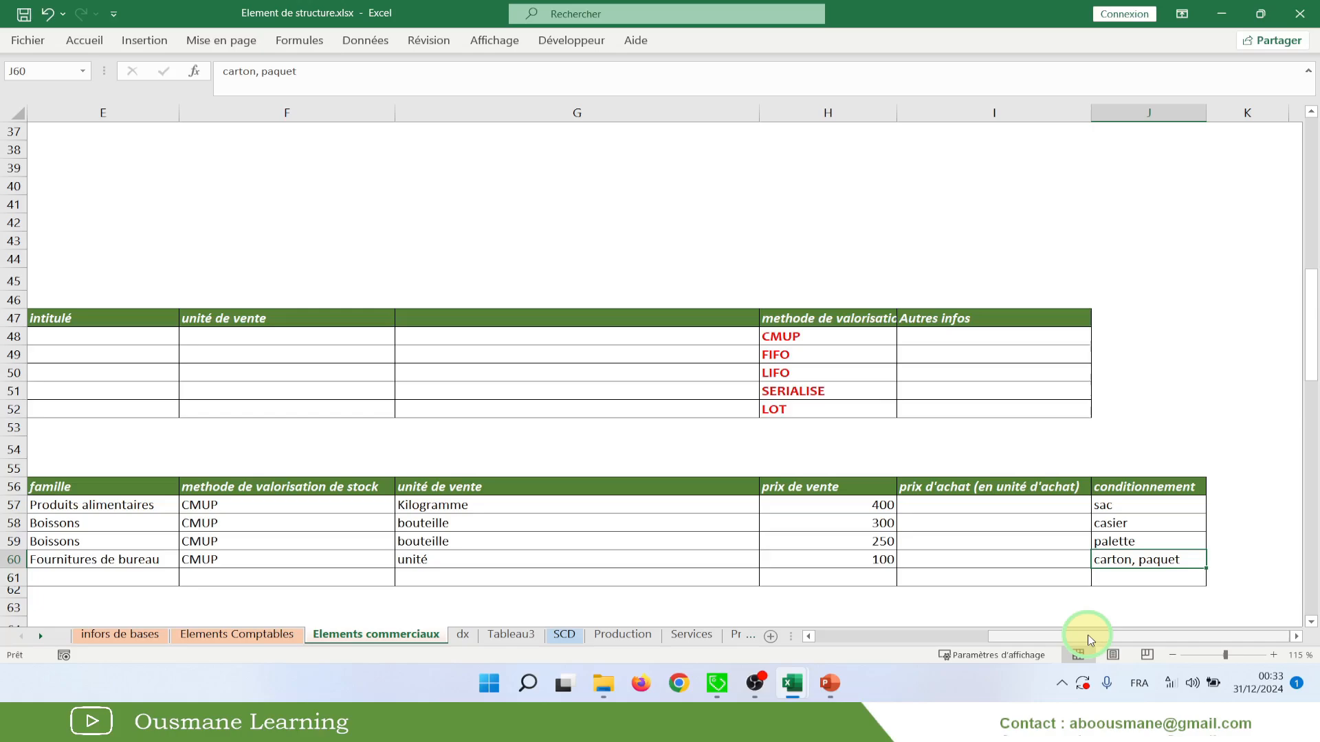
pyautogui.moveTo(1090, 635); pyautogui.dragTo(898, 633)
pyautogui.scroll(-5, 639, 546)
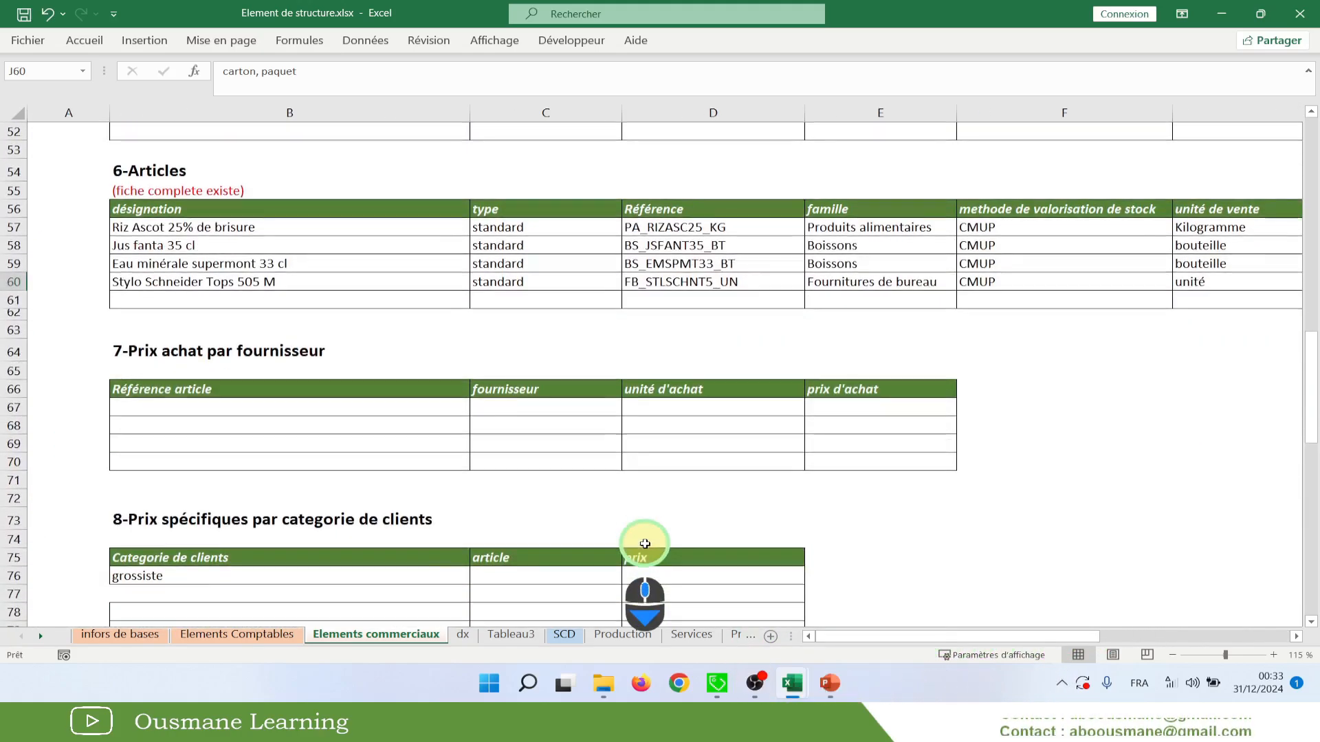
pyautogui.scroll(3, 644, 543)
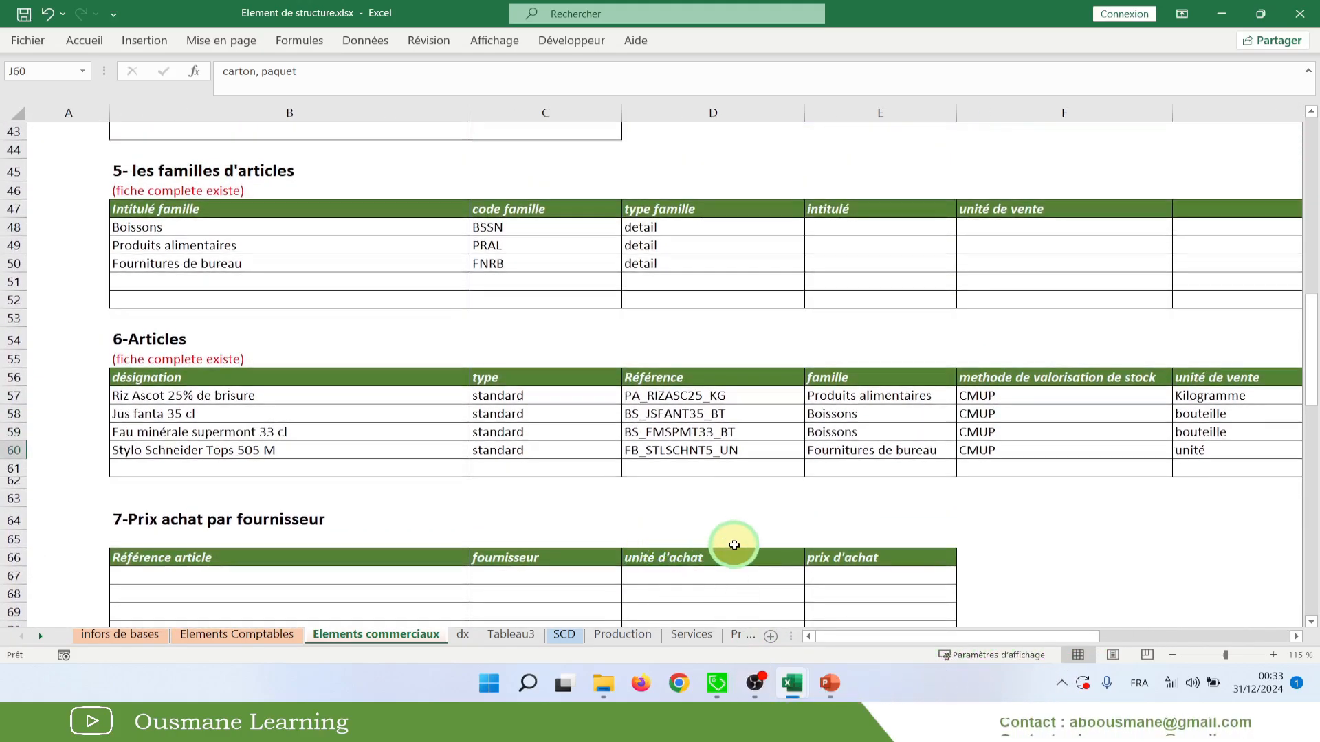
# Switch to Sage 100c Gestion commerciale and open the list of articles
pyautogui.click(755, 697)
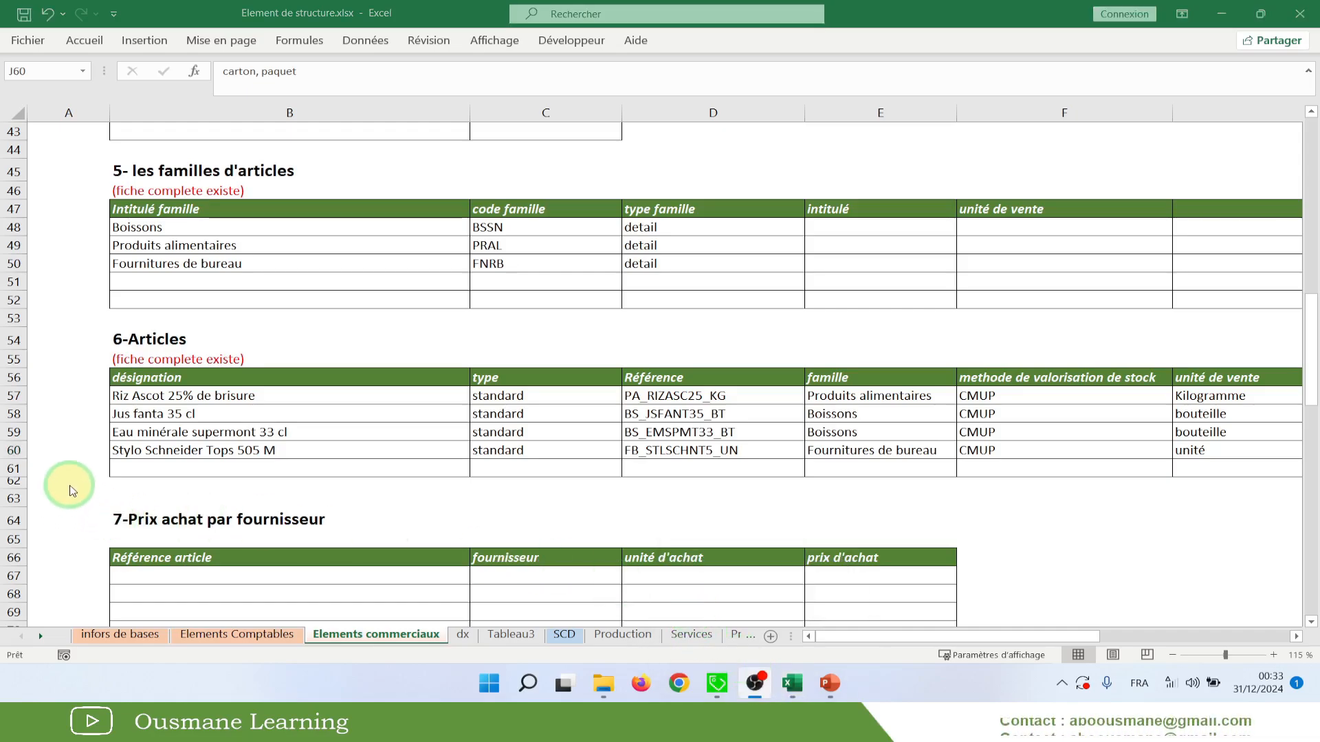
pyautogui.click(717, 683)
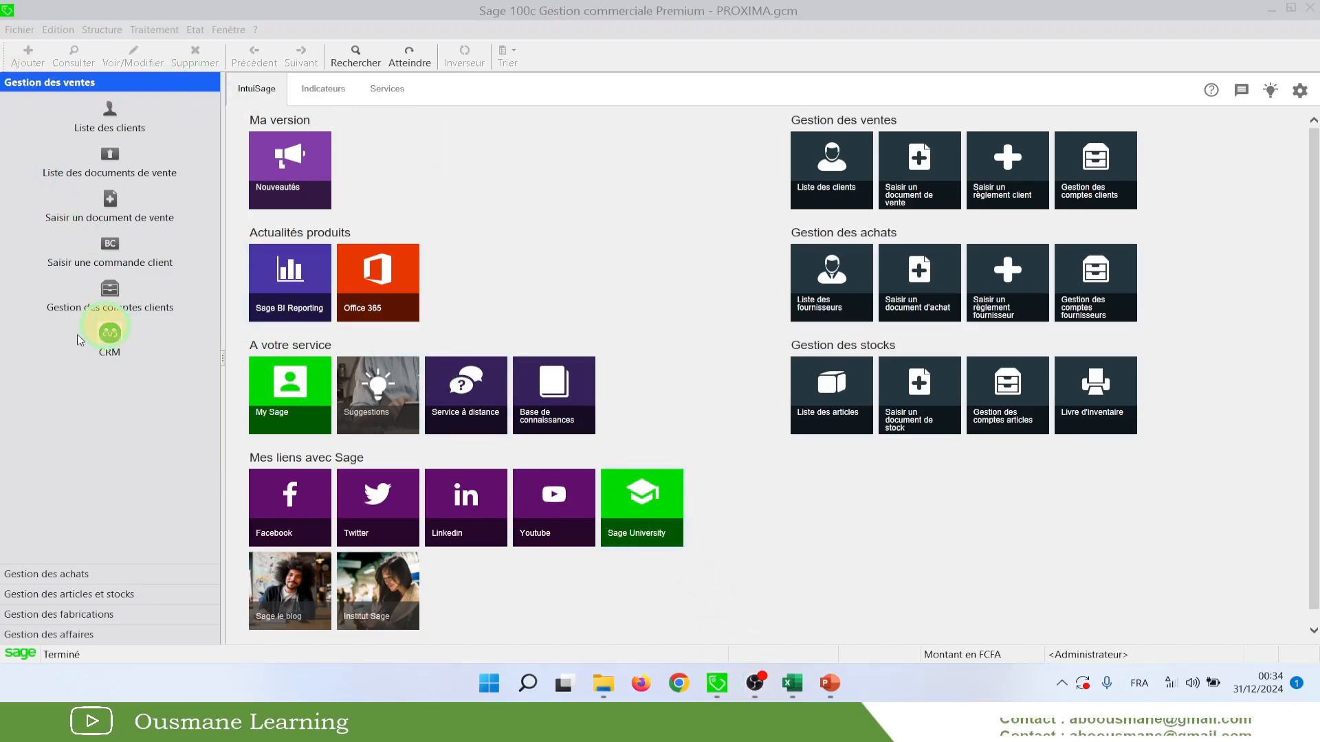
pyautogui.click(211, 9)
pyautogui.click(101, 30)
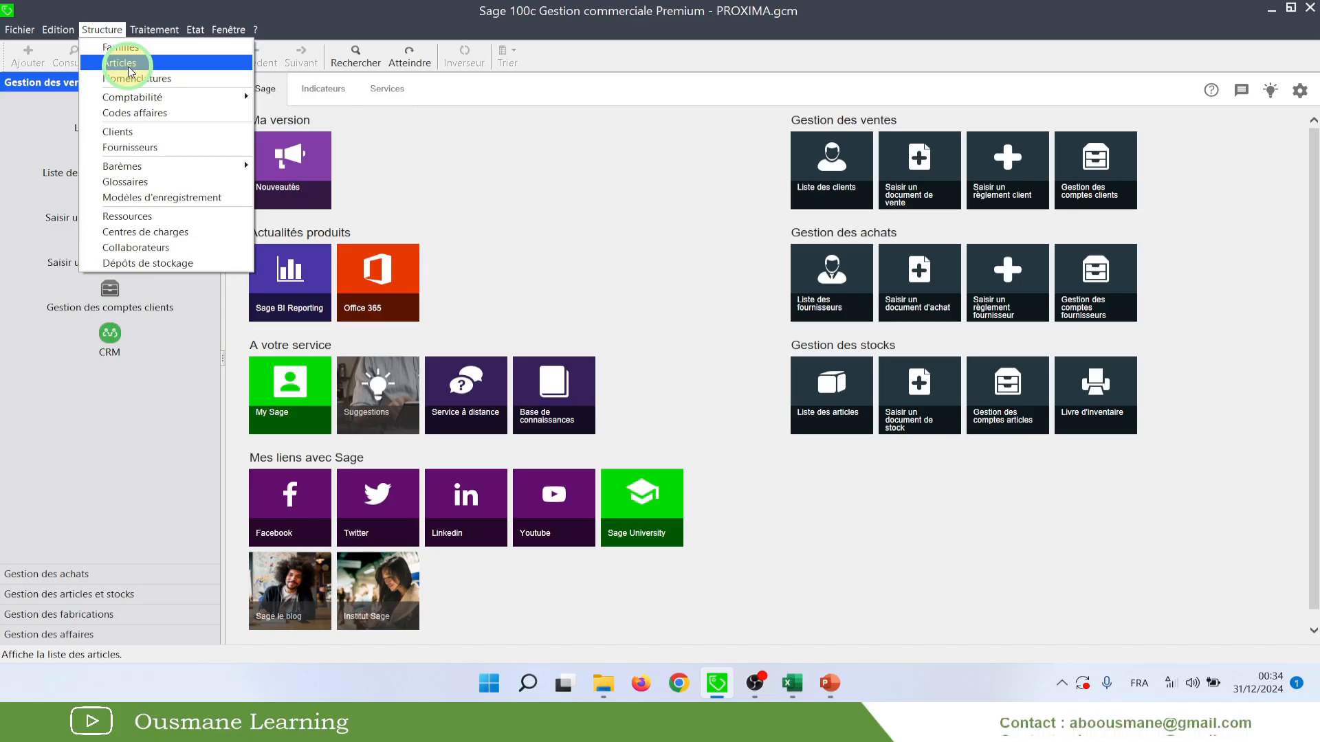
pyautogui.click(19, 29)
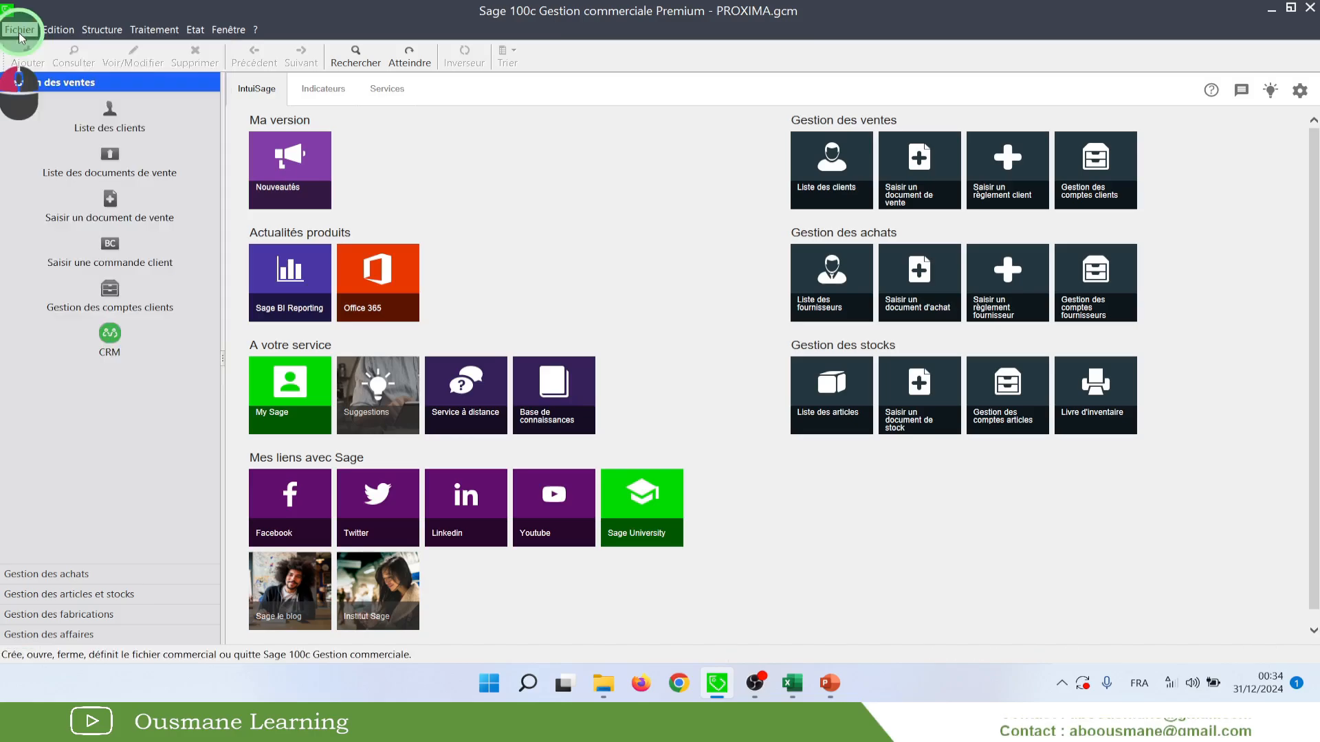
pyautogui.moveTo(103, 30)
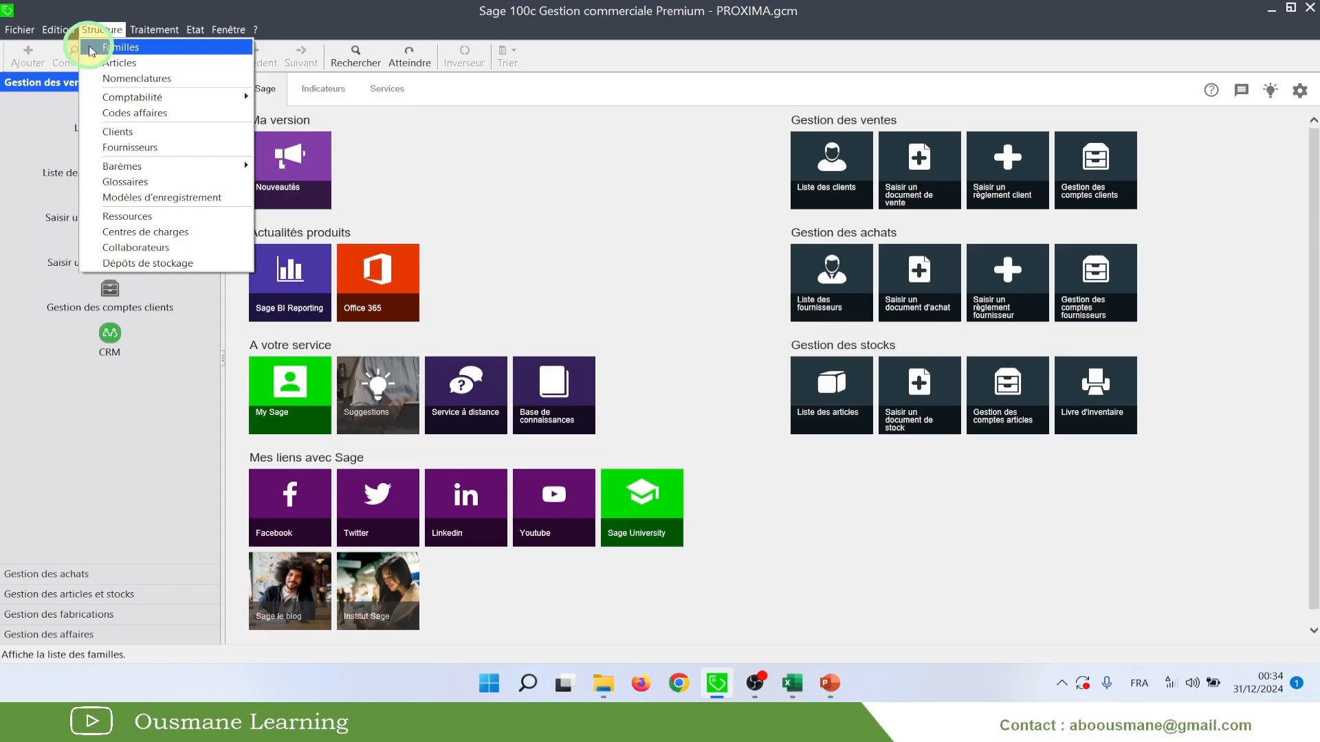
pyautogui.click(134, 67)
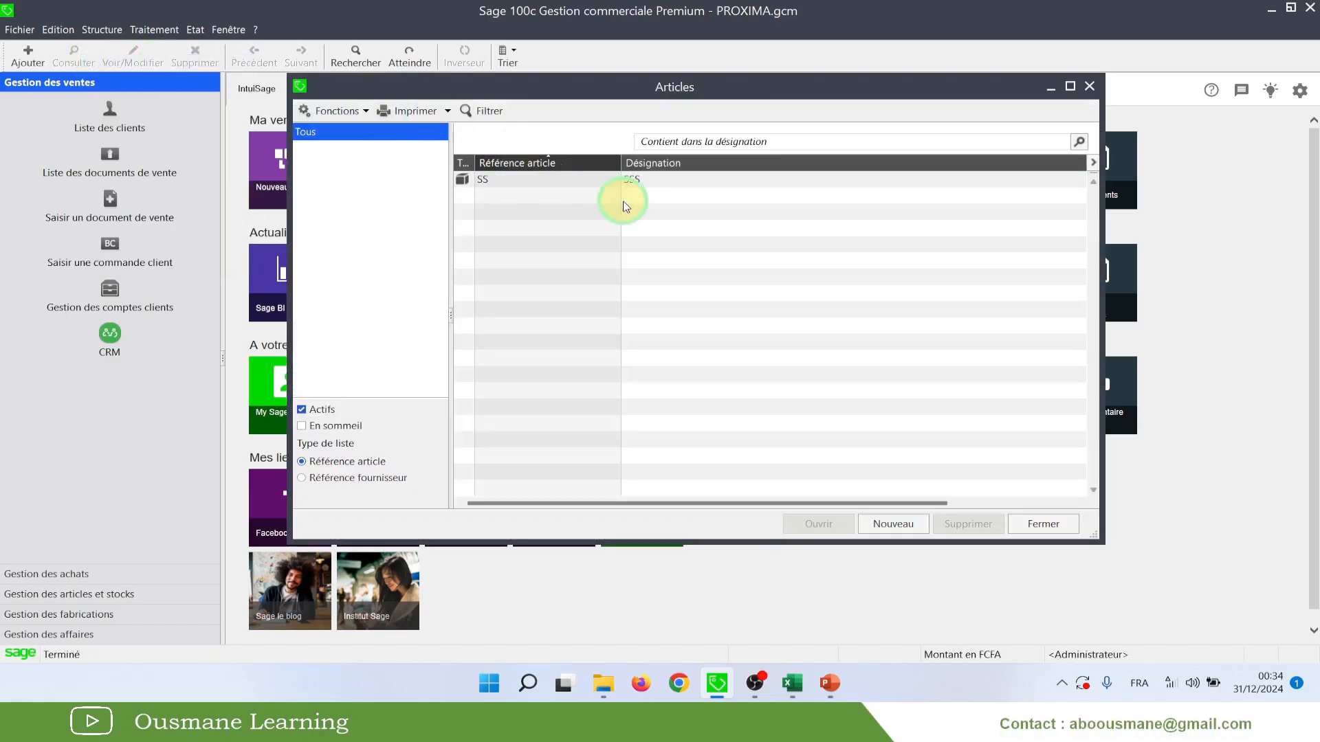
# Delete the existing article with reference SS from the articles list
pyautogui.click(614, 185)
pyautogui.rightClick(612, 184)
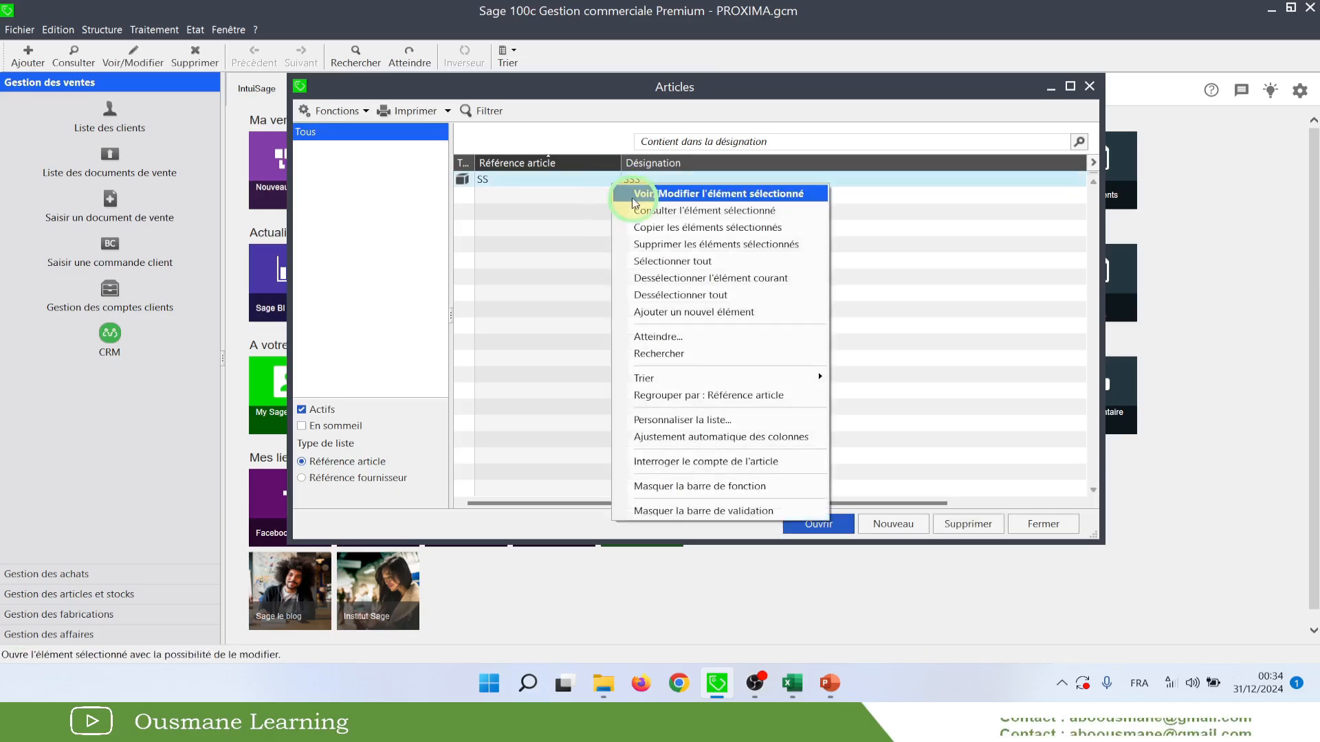
pyautogui.click(653, 239)
pyautogui.click(613, 402)
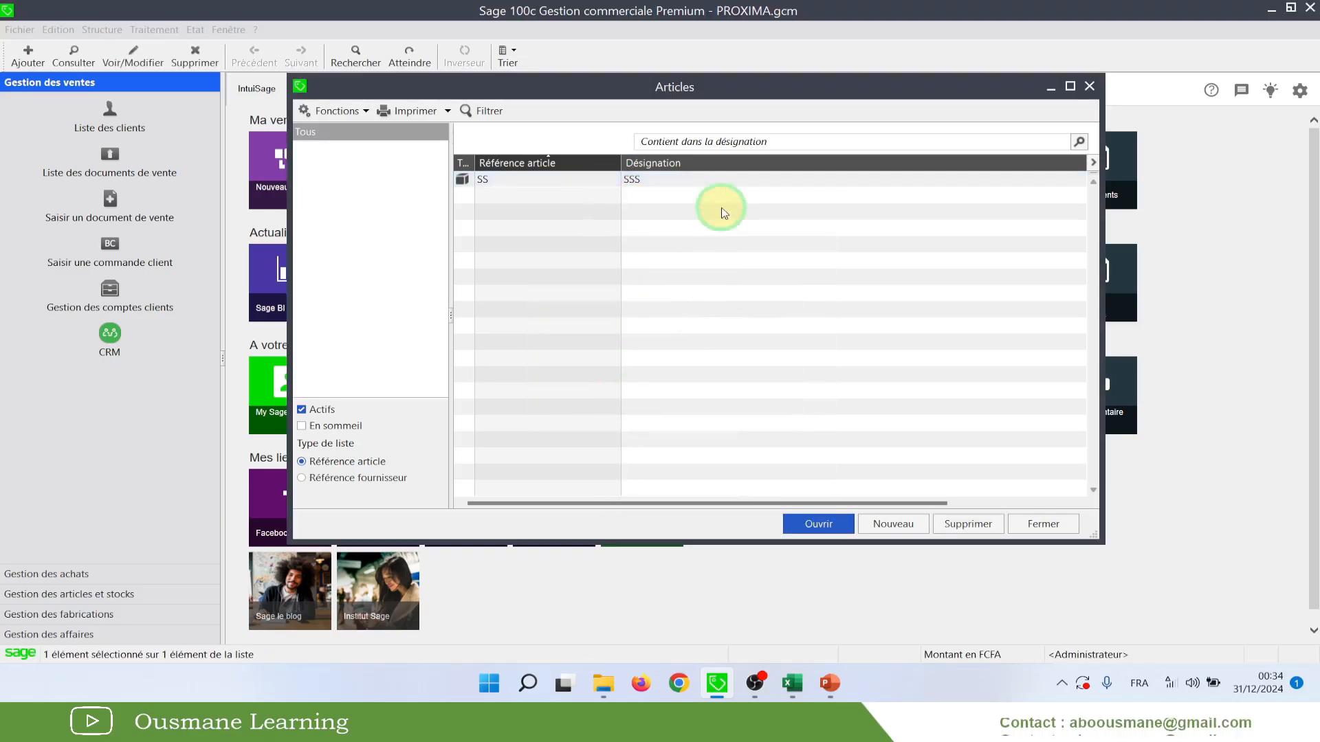
pyautogui.click(1051, 88)
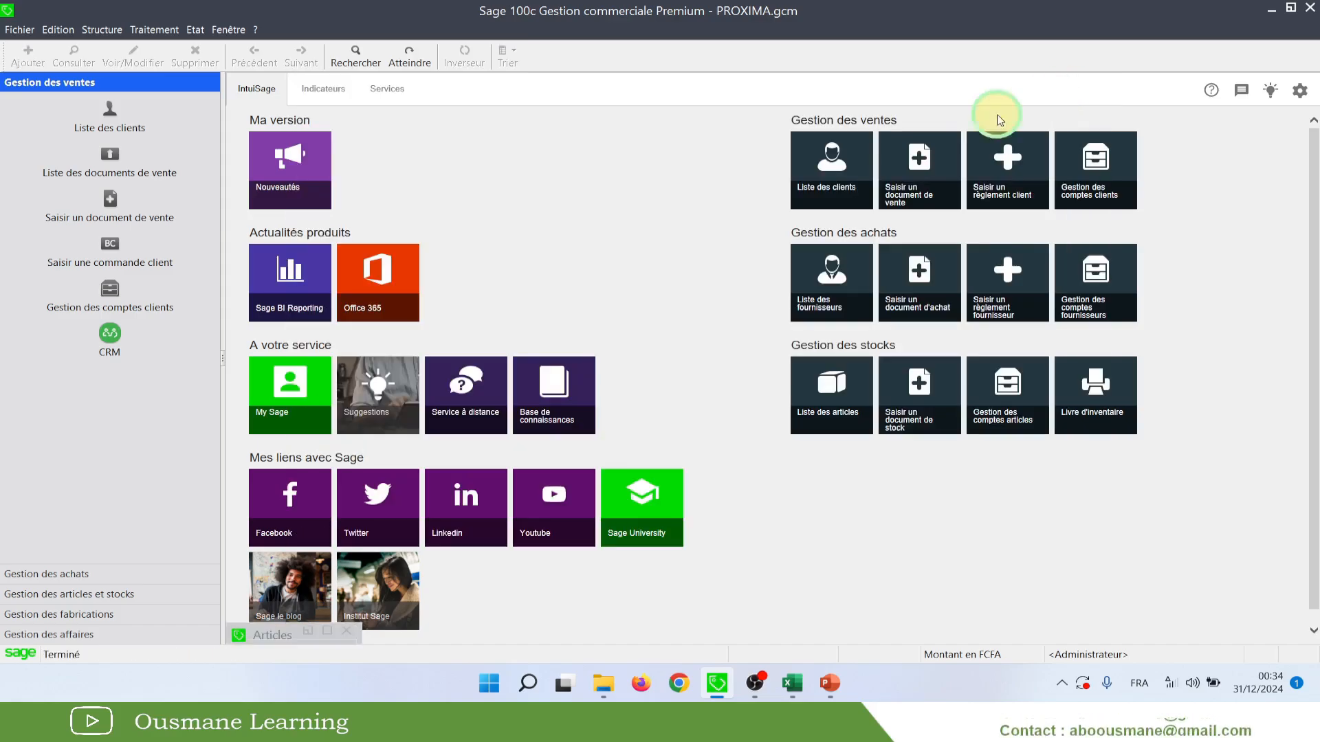
pyautogui.click(97, 31)
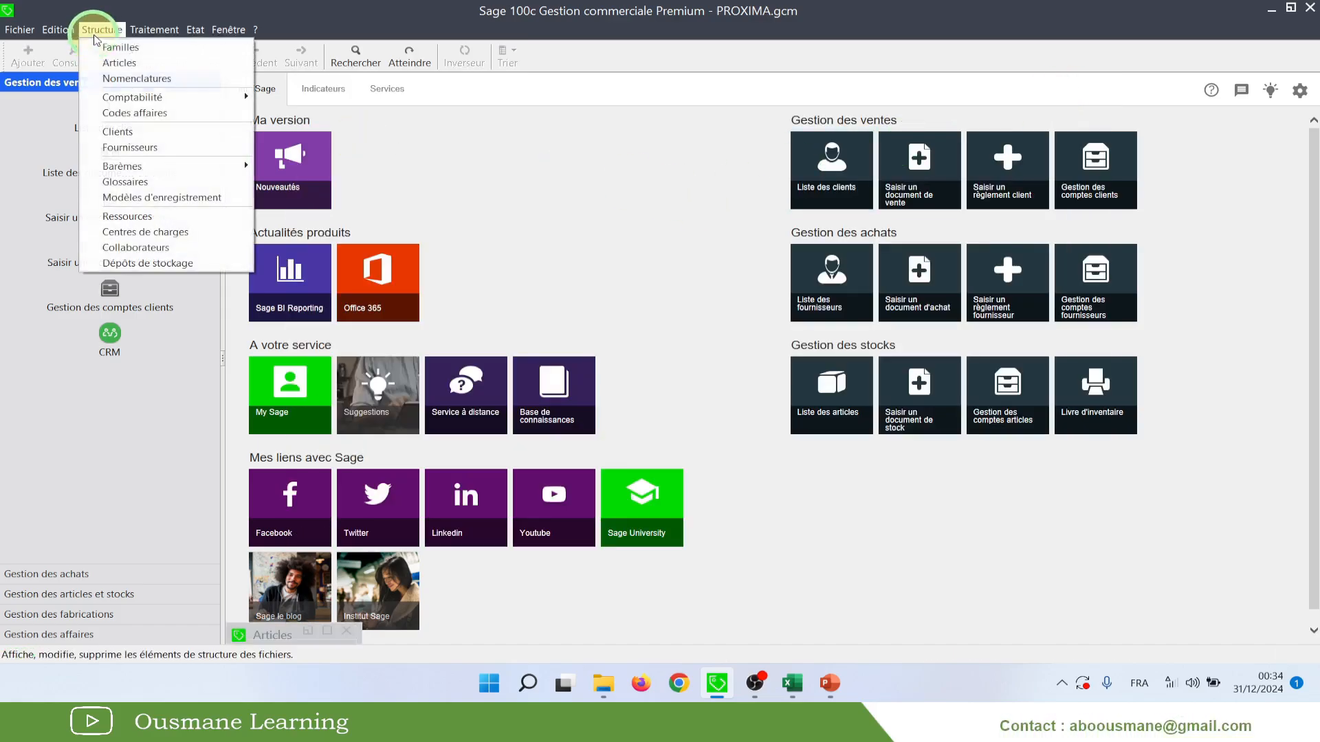
pyautogui.click(327, 632)
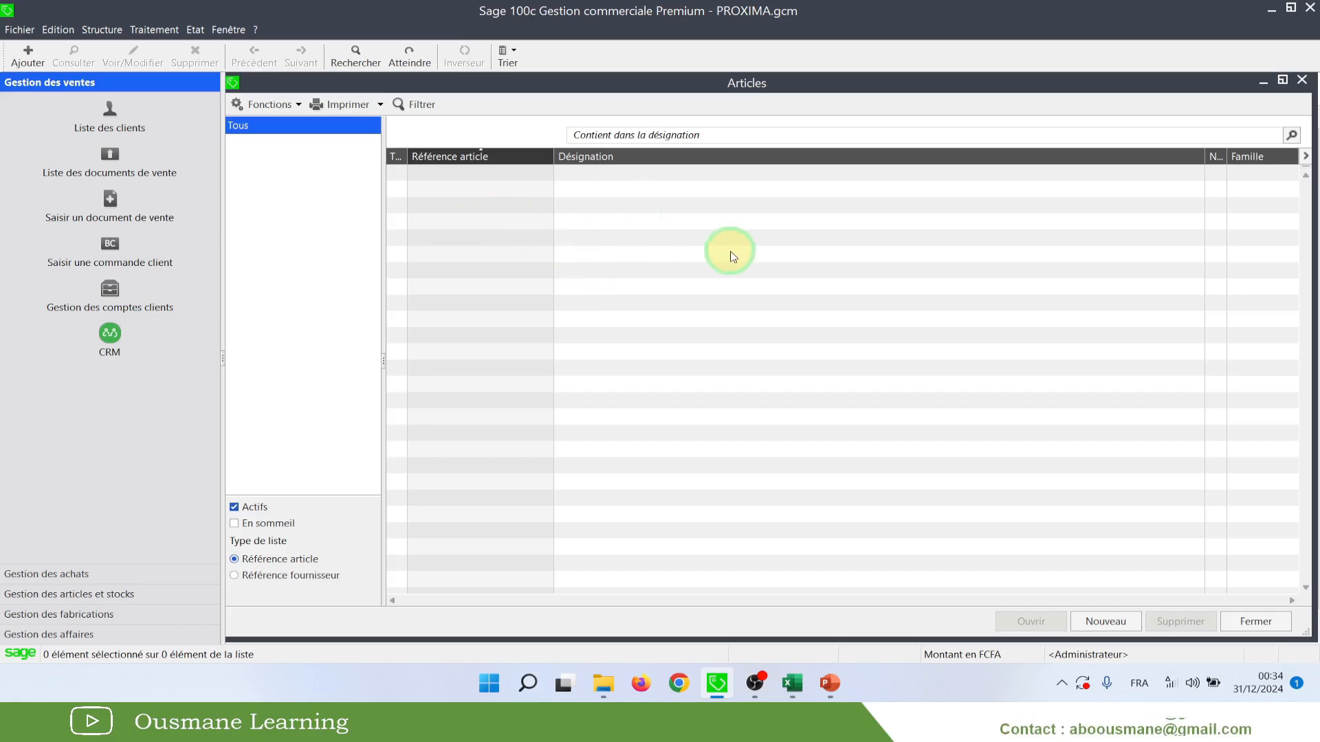
pyautogui.moveTo(645, 84); pyautogui.dragTo(620, 122)
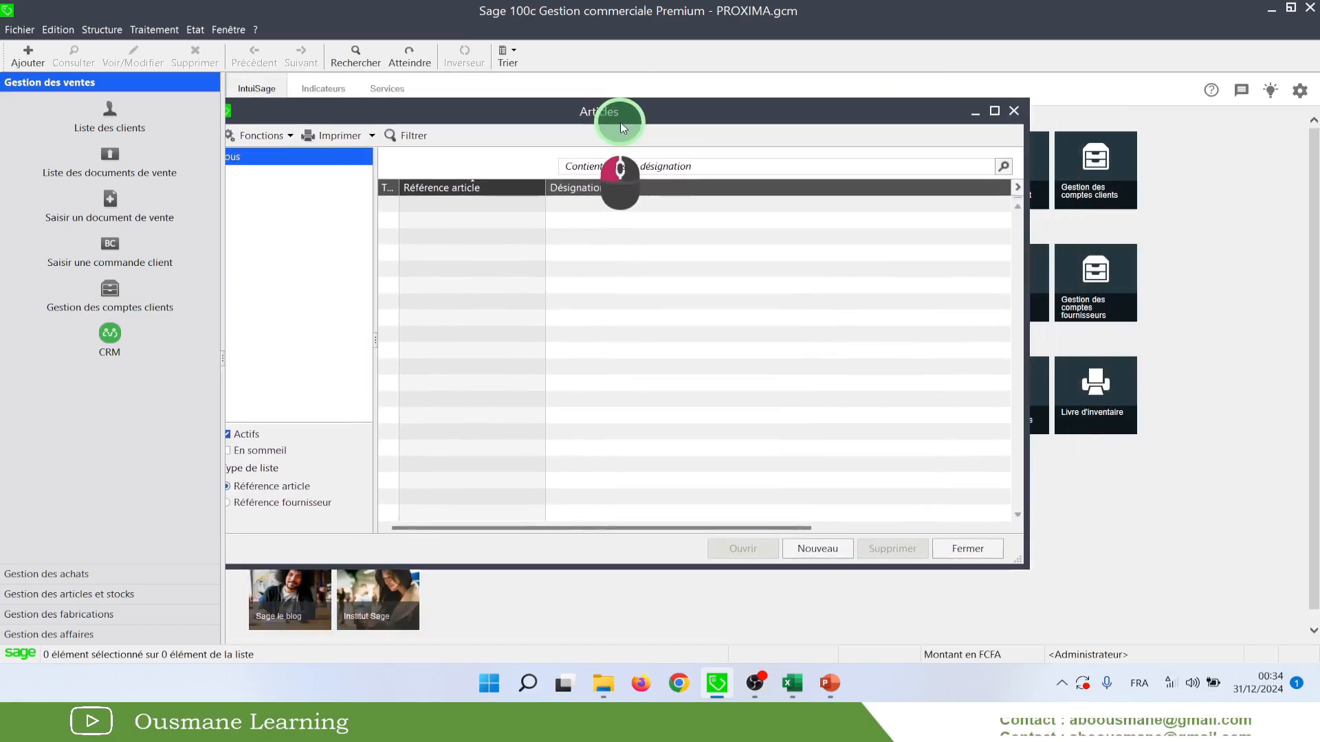
pyautogui.click(229, 29)
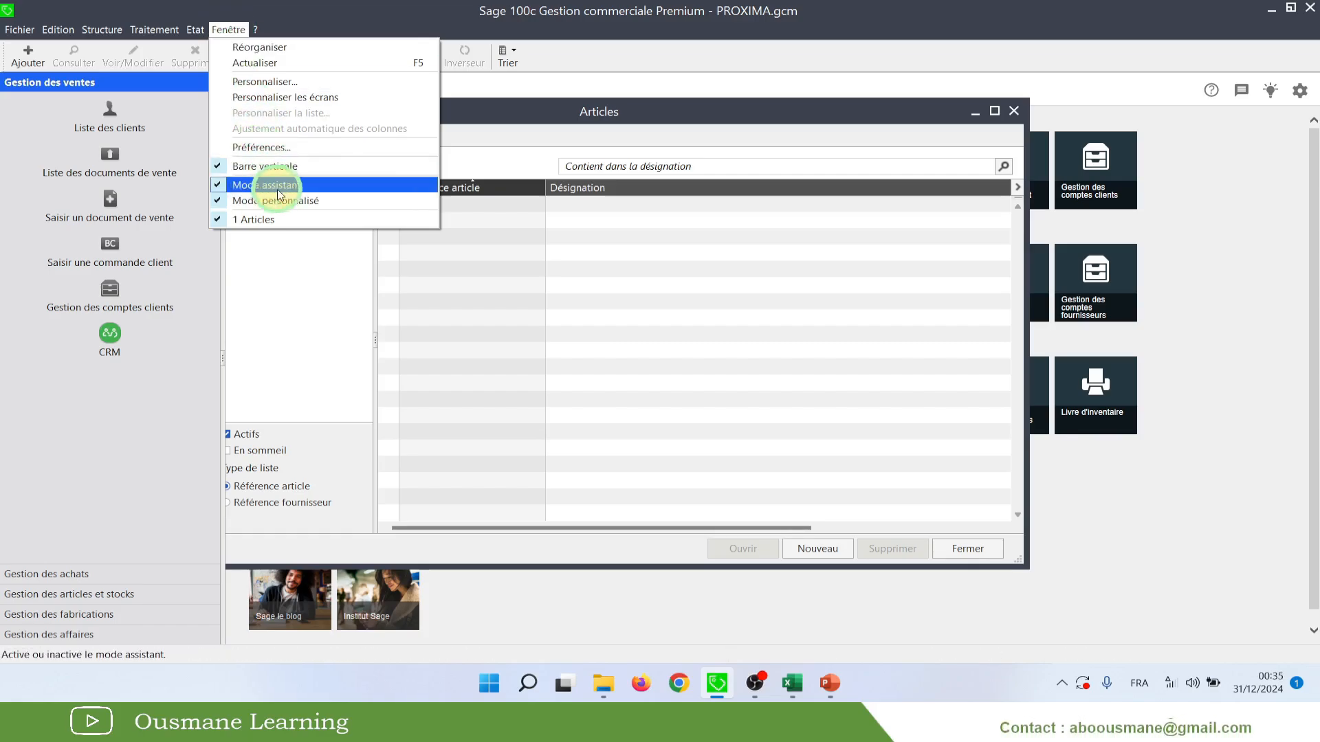
pyautogui.click(647, 335)
# Start a new article record from the articles list and choose Standard as its type
pyautogui.click(816, 556)
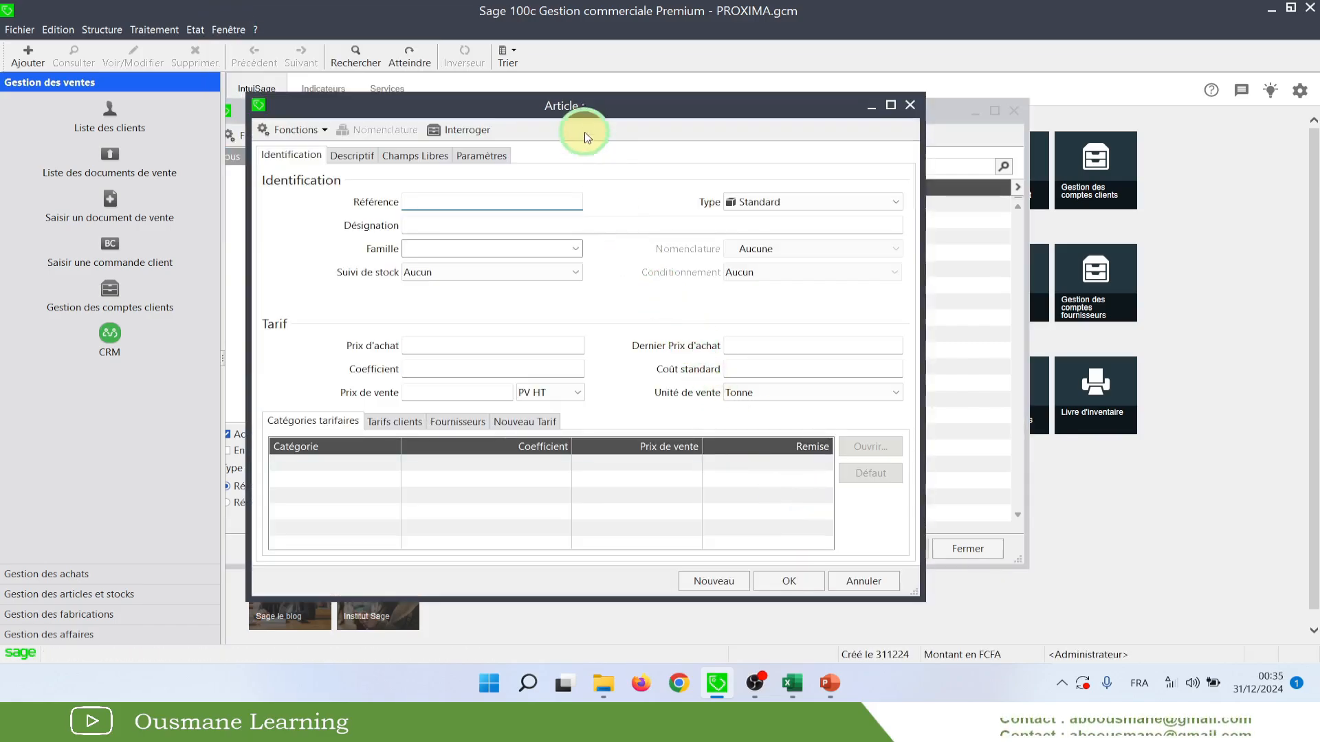
pyautogui.moveTo(590, 114); pyautogui.dragTo(730, 116)
pyautogui.click(710, 275)
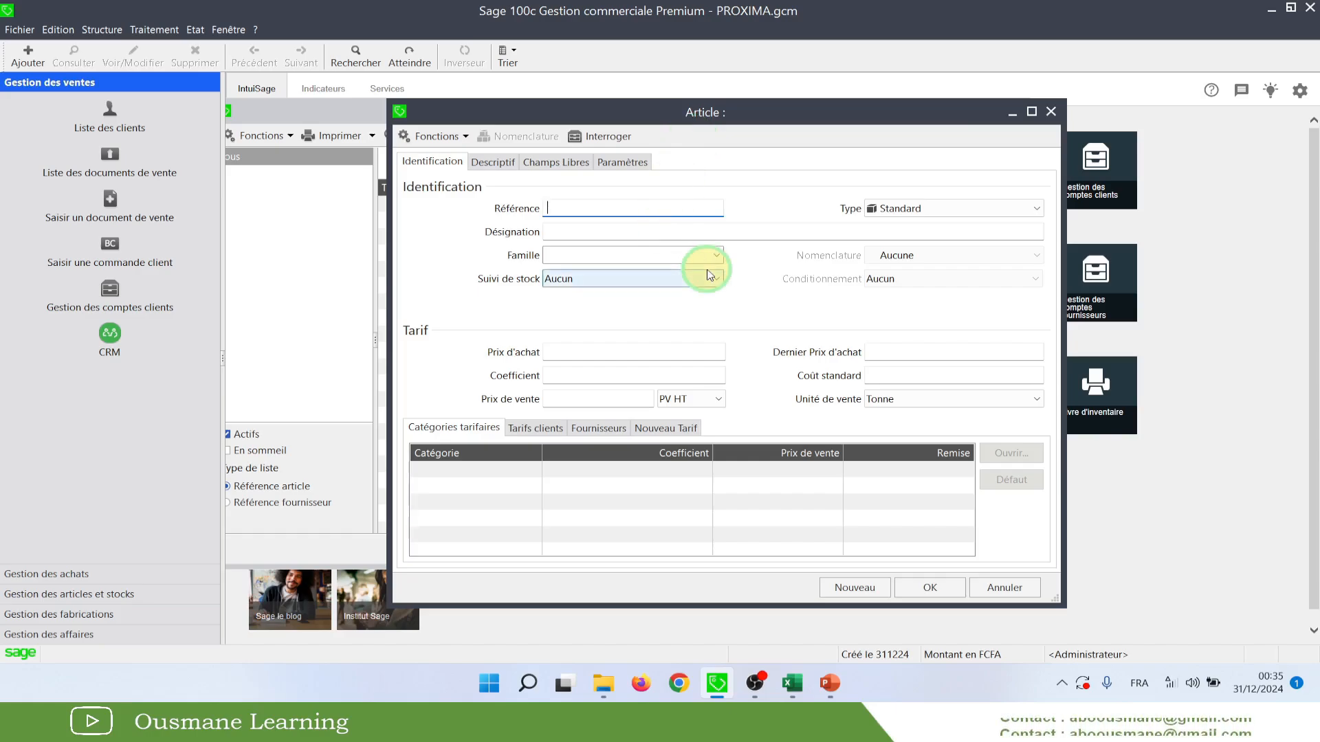
pyautogui.click(490, 210)
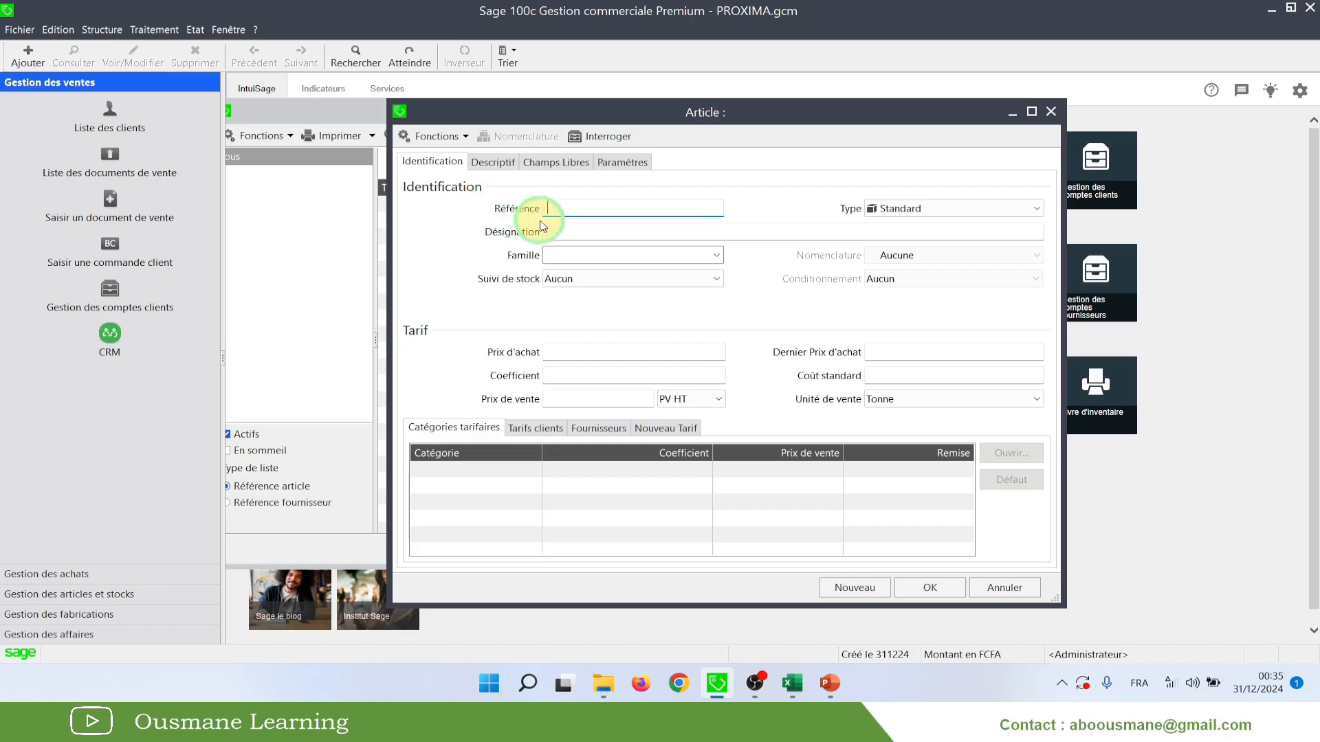
pyautogui.click(612, 232)
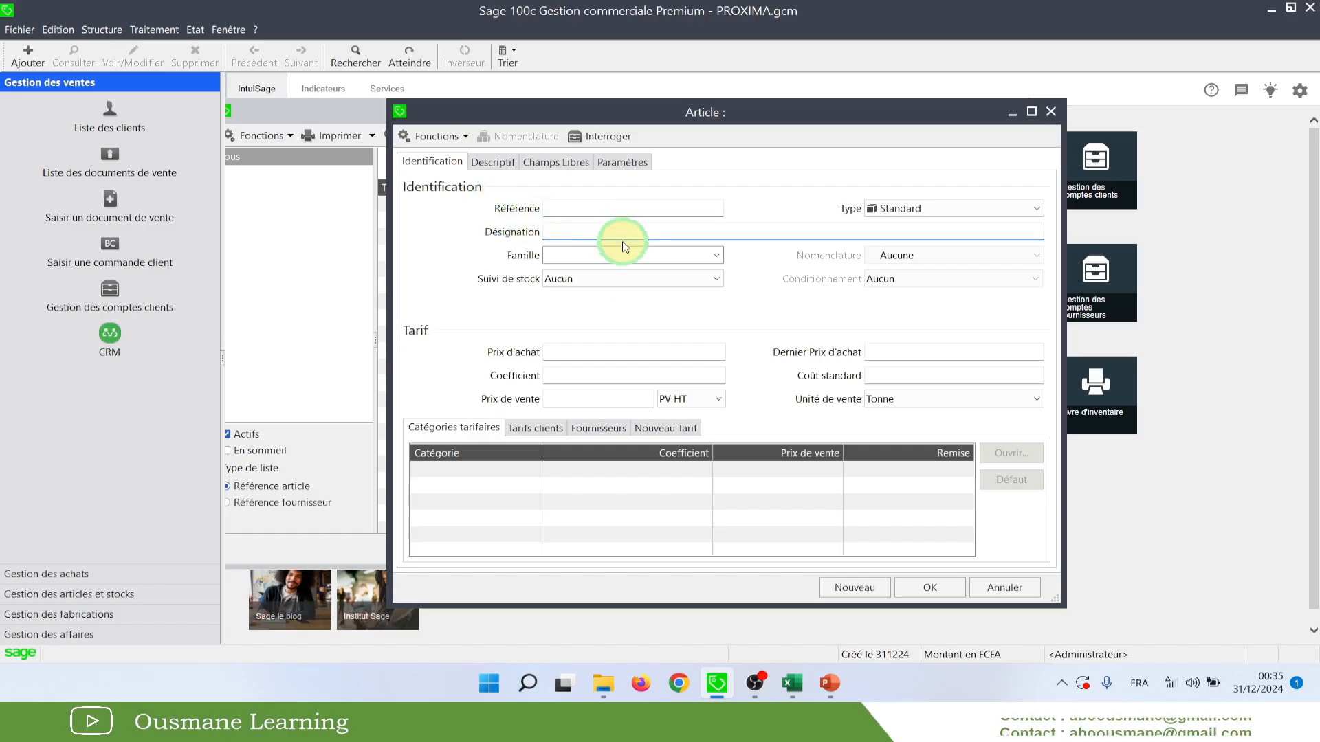
pyautogui.click(631, 256)
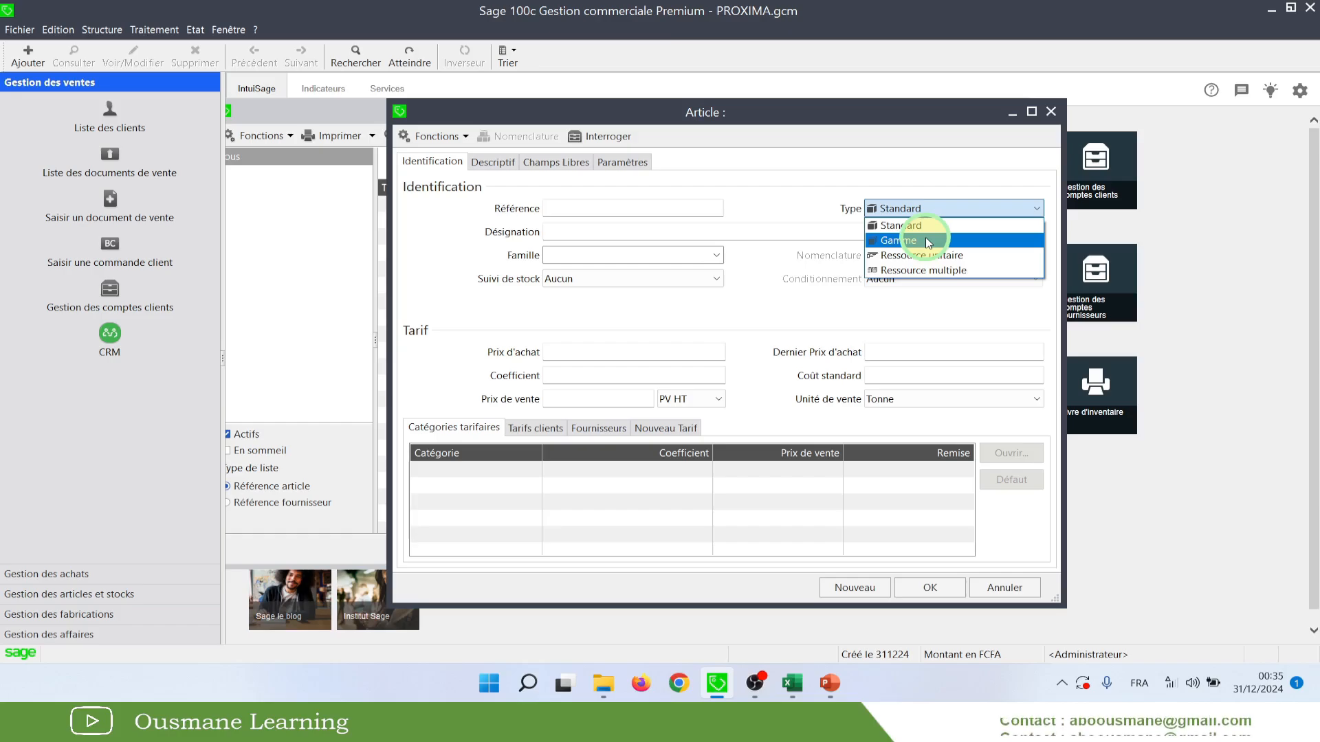
pyautogui.click(897, 226)
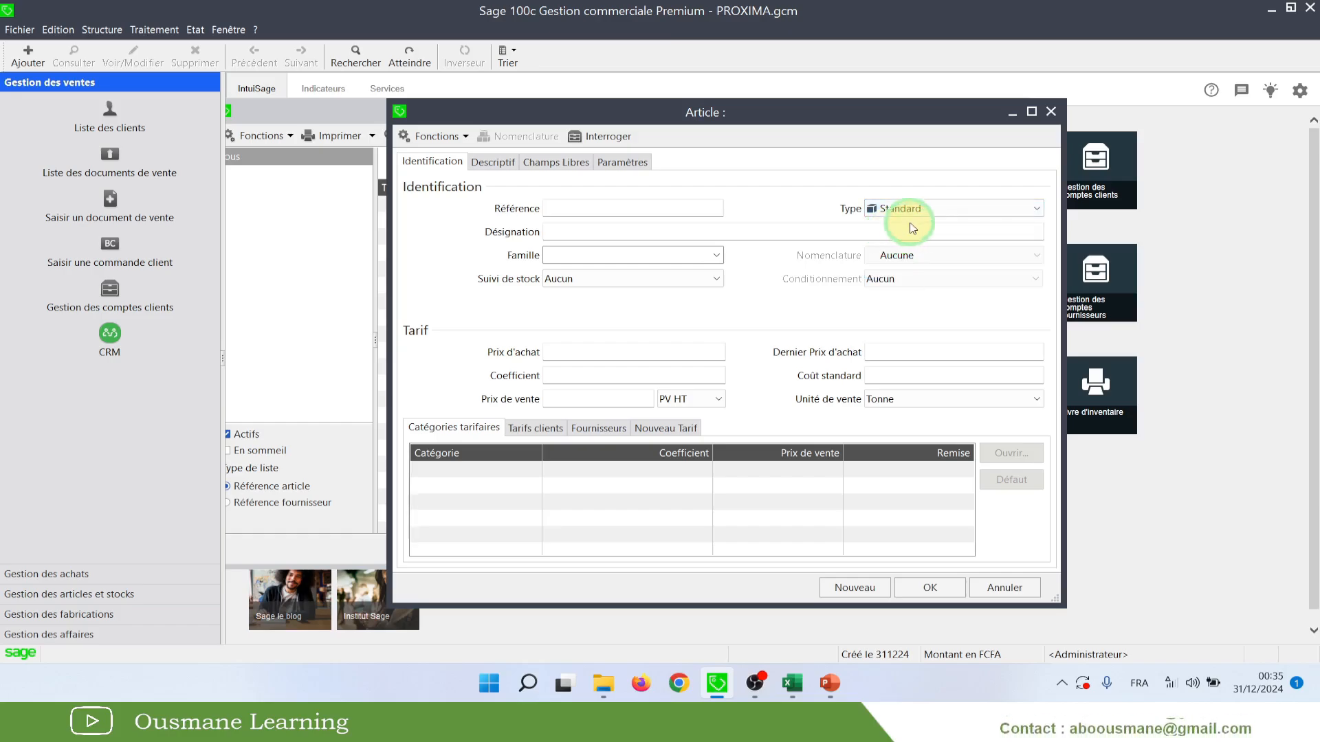
# Enter PA_RIZASC25_KG as the new article's reference
pyautogui.click(624, 207)
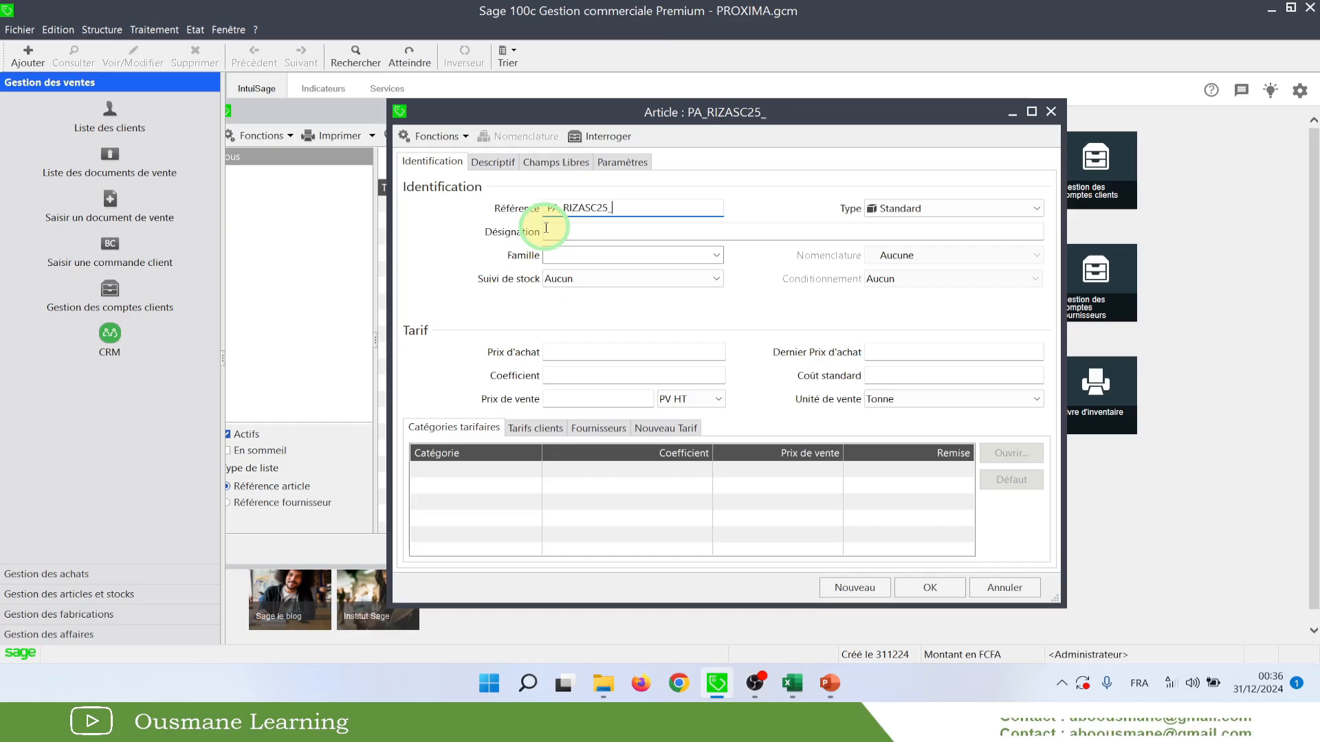
pyautogui.write('KG')
pyautogui.moveTo(624, 208); pyautogui.dragTo(530, 212)
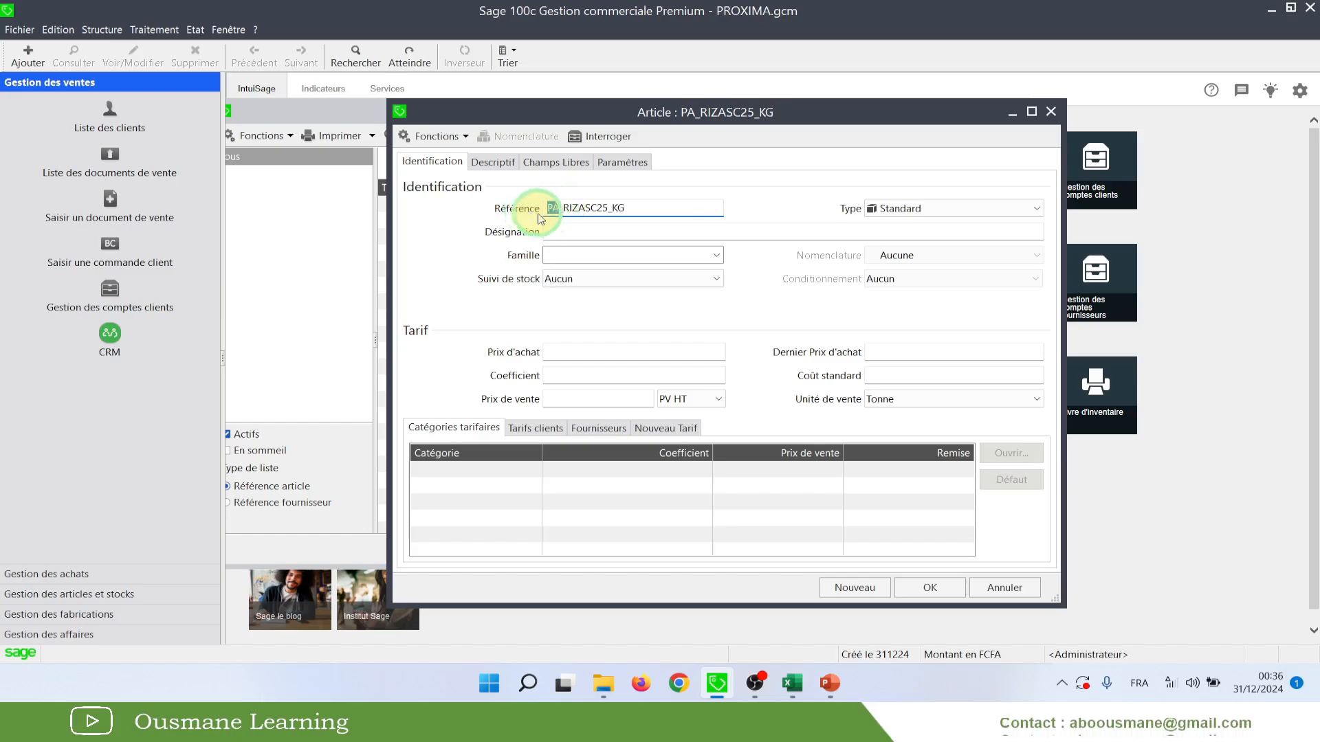
pyautogui.moveTo(563, 207); pyautogui.dragTo(612, 206)
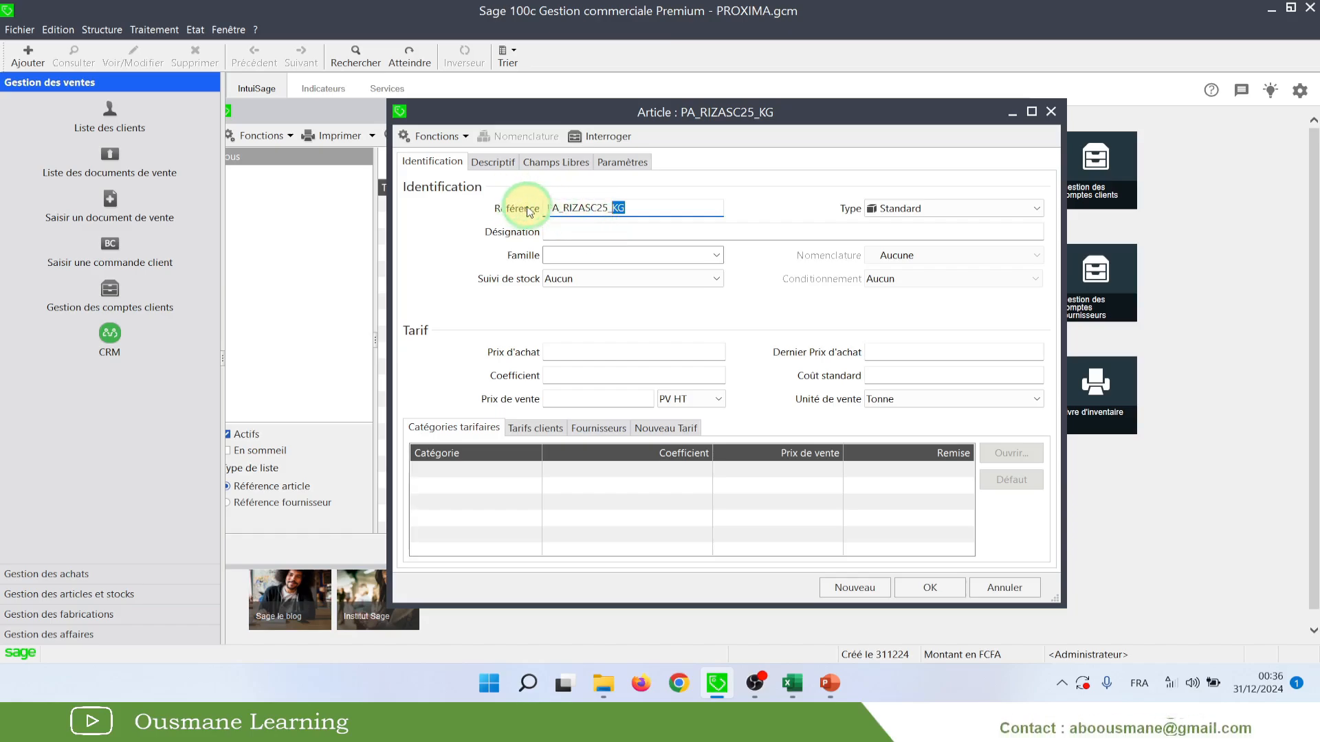
# Enter "Riz Ascot 25% de brisure" as the article's designation
pyautogui.click(576, 232)
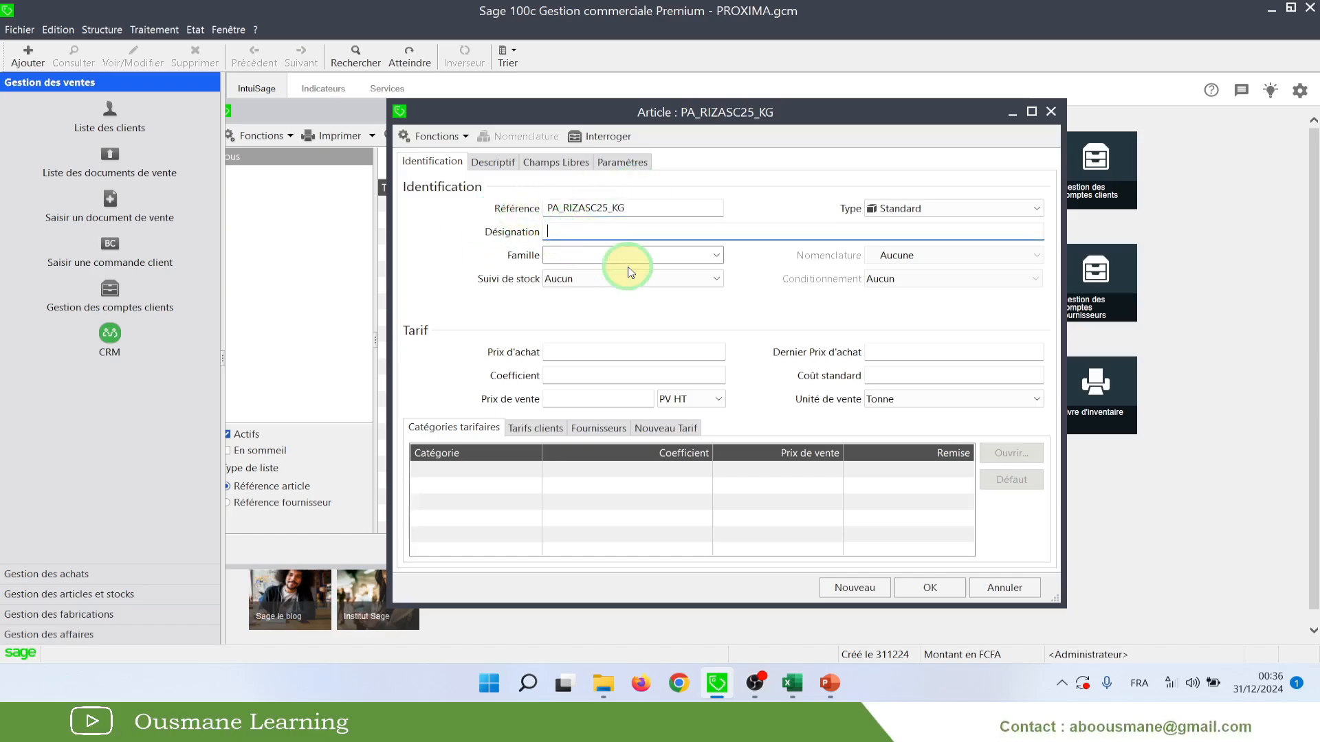
pyautogui.write('Ris')
pyautogui.press('BackSpace')
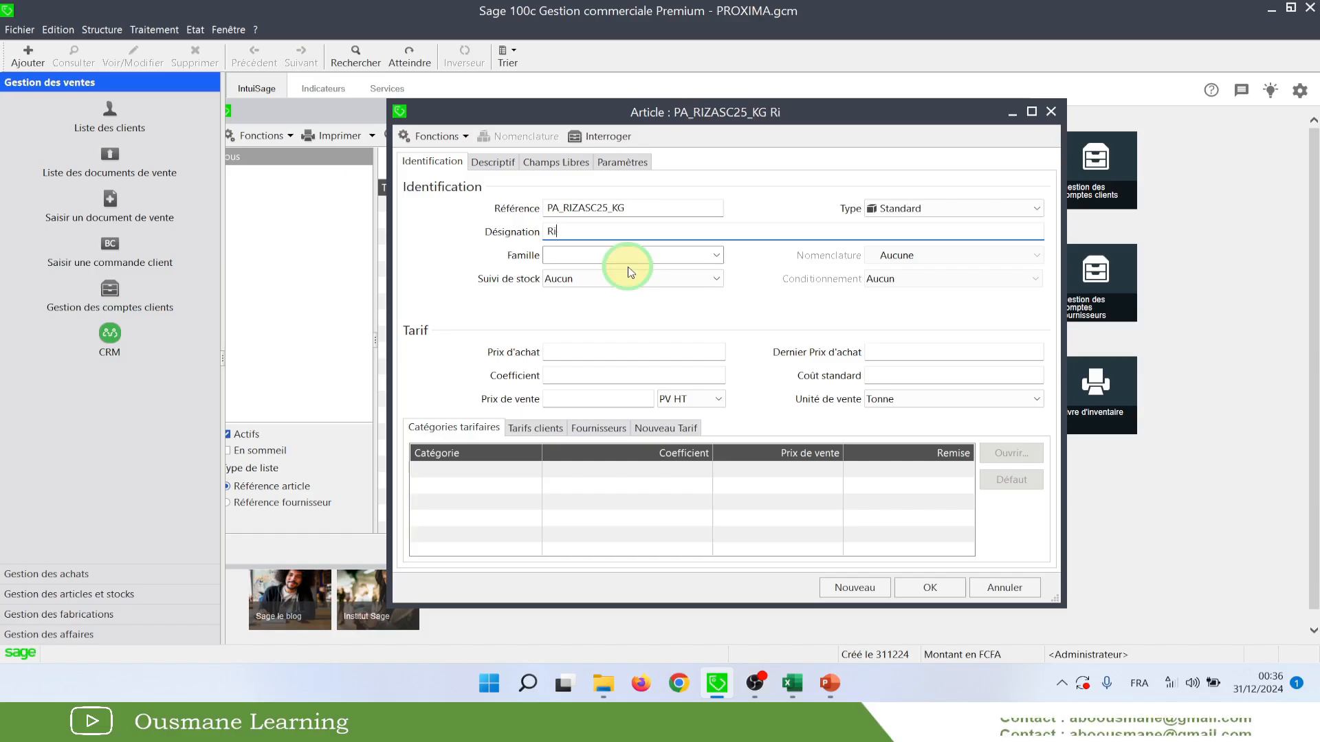
pyautogui.write('z Asc')
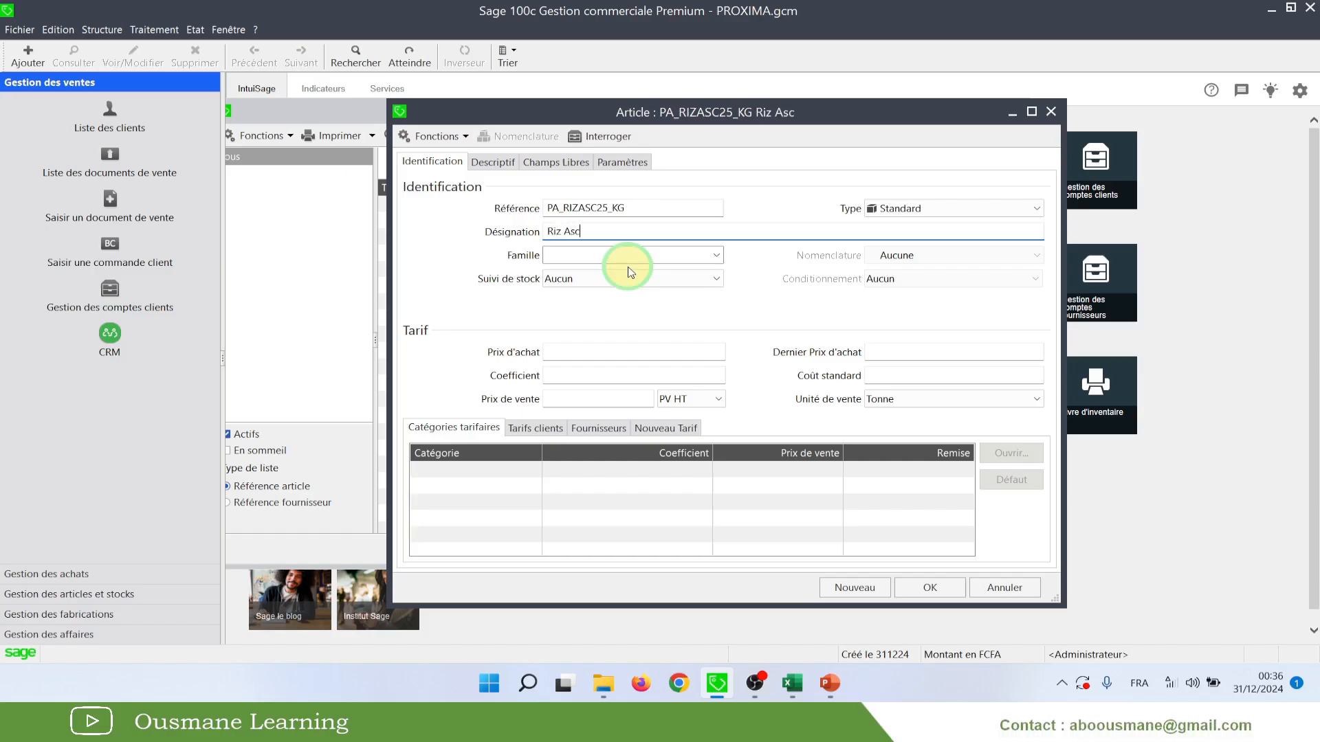
pyautogui.write('ot 25')
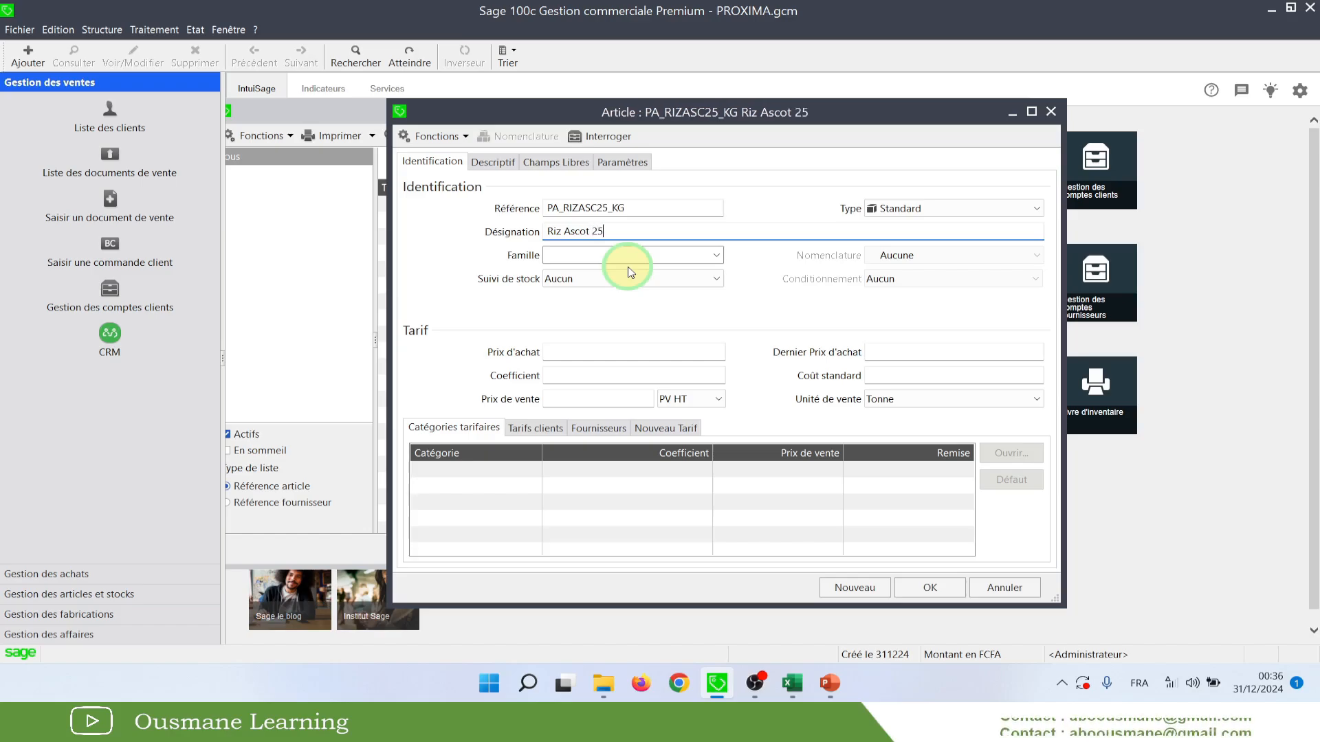
pyautogui.write('% de brisure')
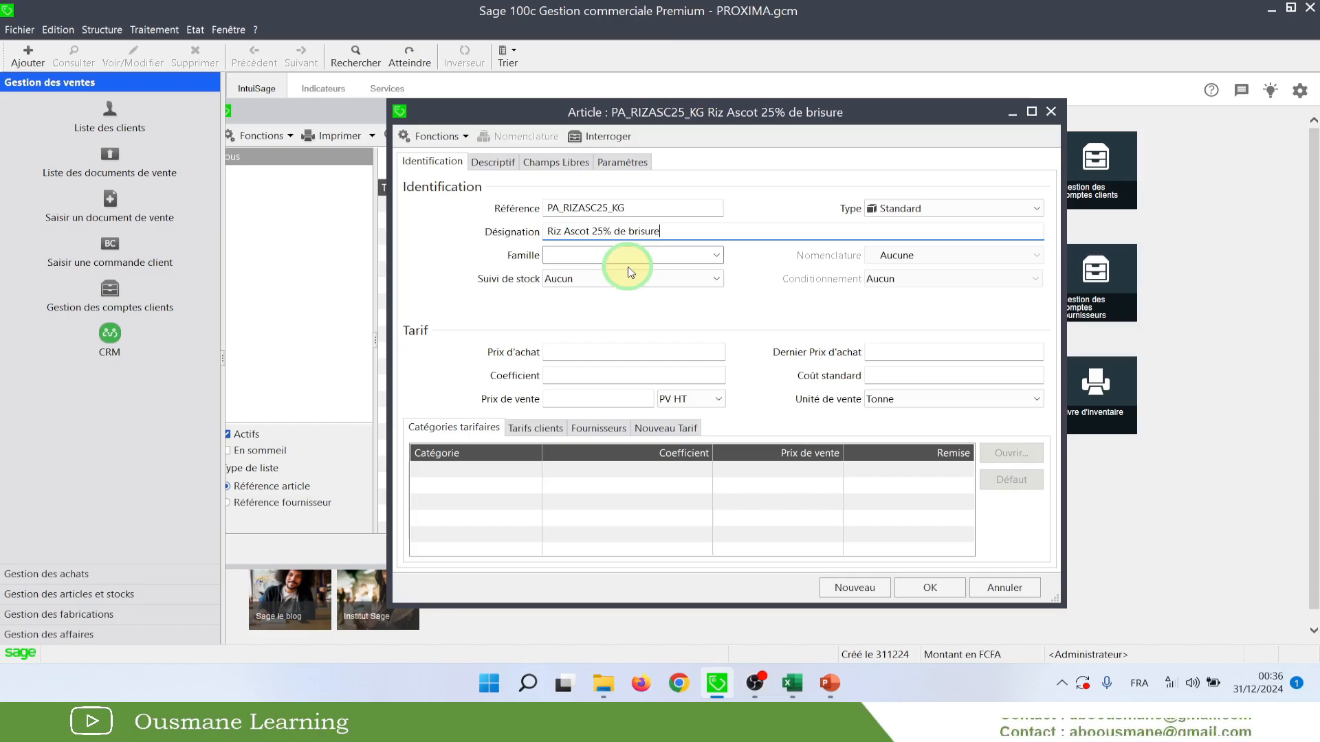
# Assign the rice article to the PRAL Produits alimentaires family and validate the choice so the family's settings are applied
pyautogui.click(715, 255)
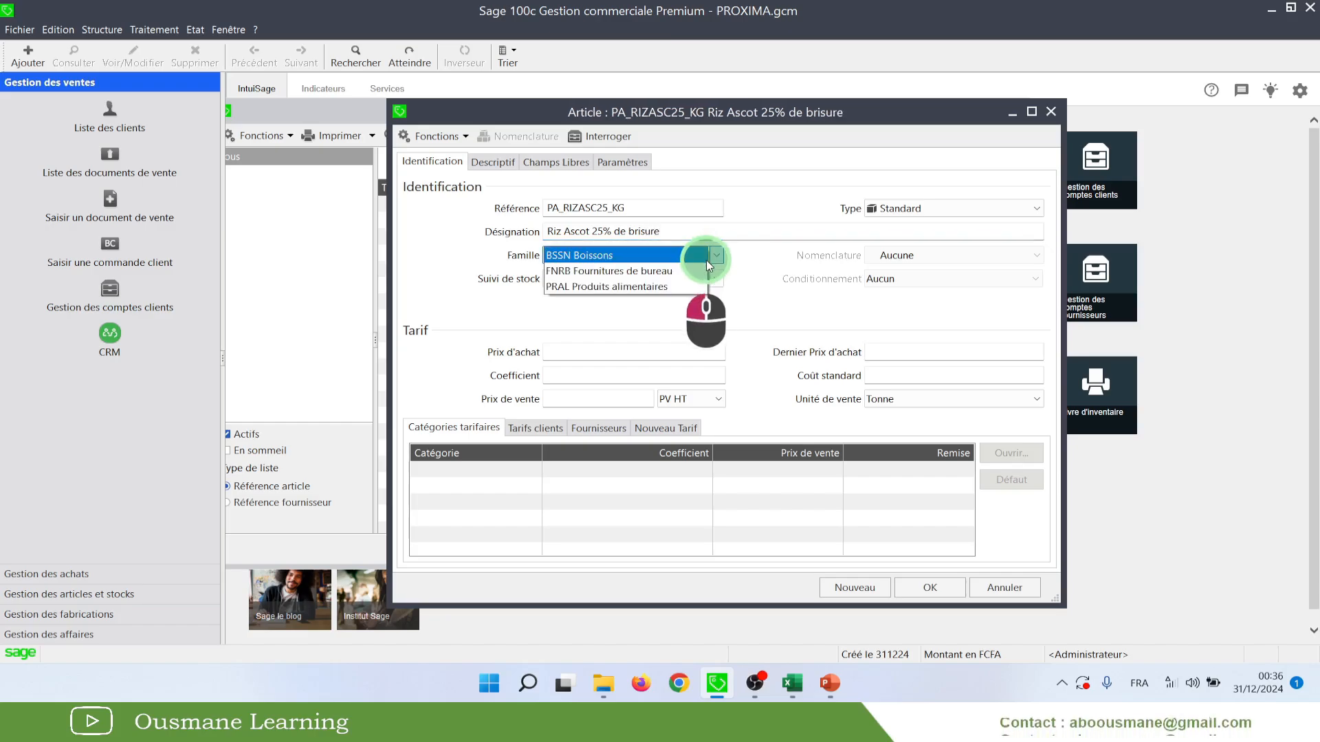
pyautogui.click(700, 291)
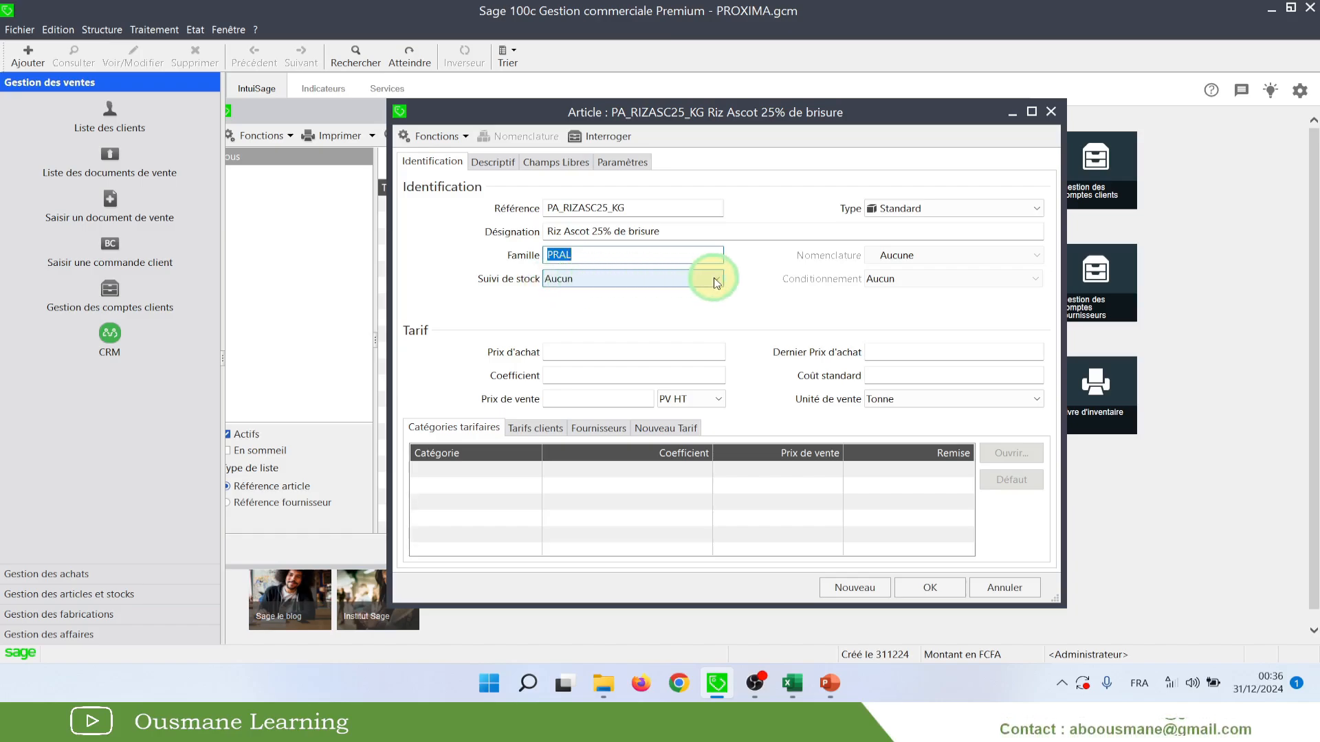
pyautogui.press('Tab')
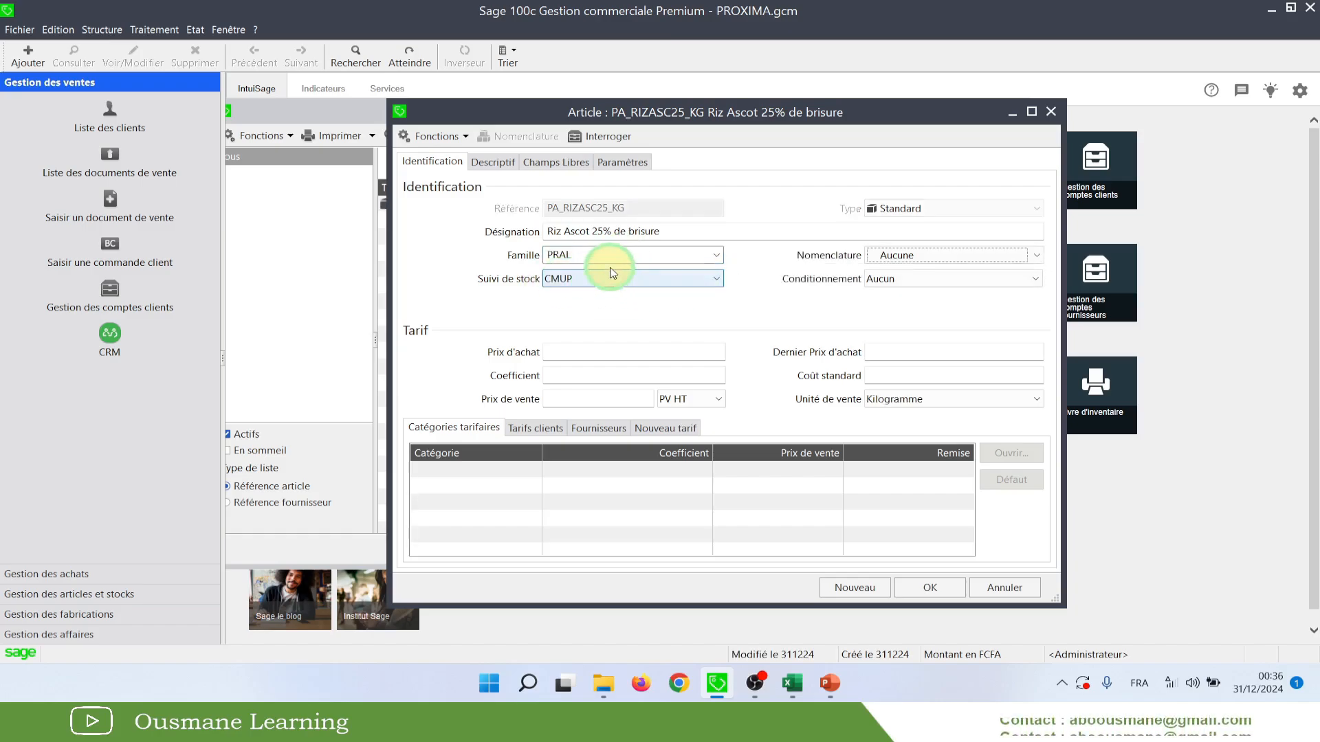
pyautogui.click(547, 256)
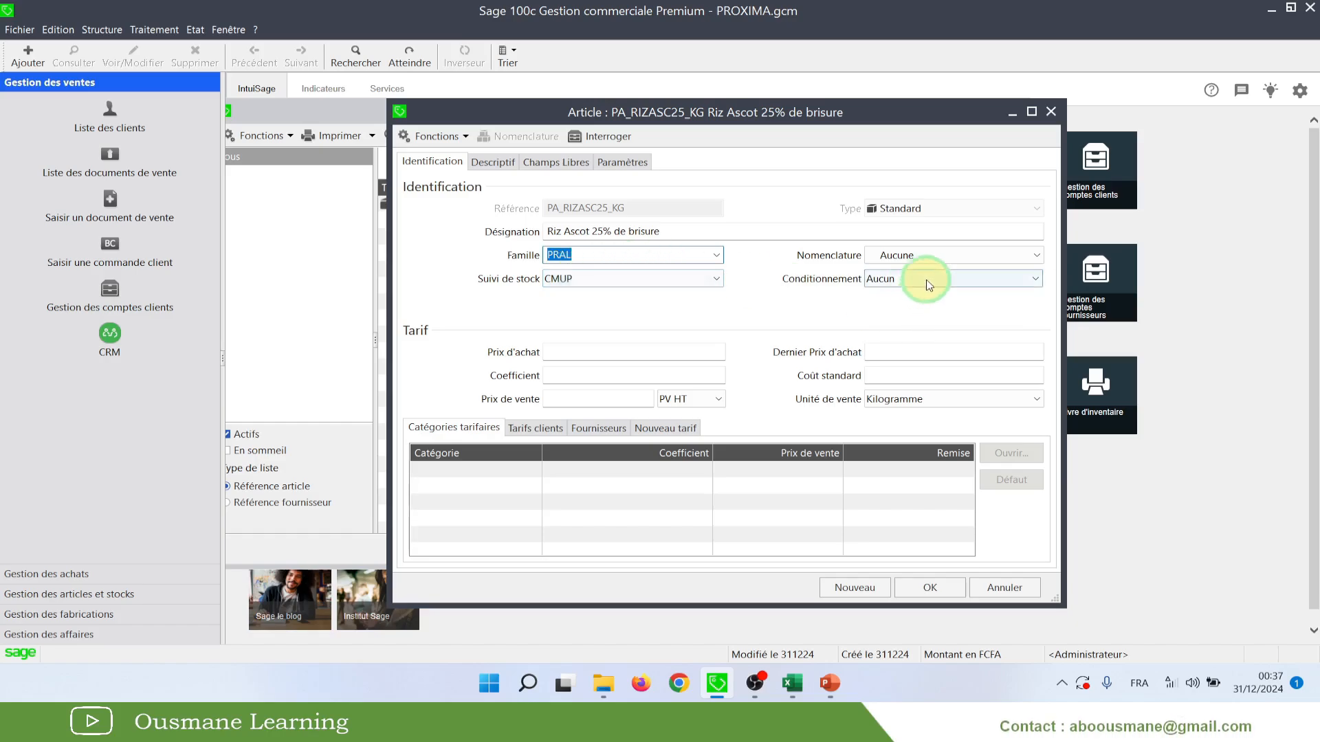
# Choose Aucune as the rice article's nomenclature and set its conditionnement to Sac
pyautogui.click(894, 257)
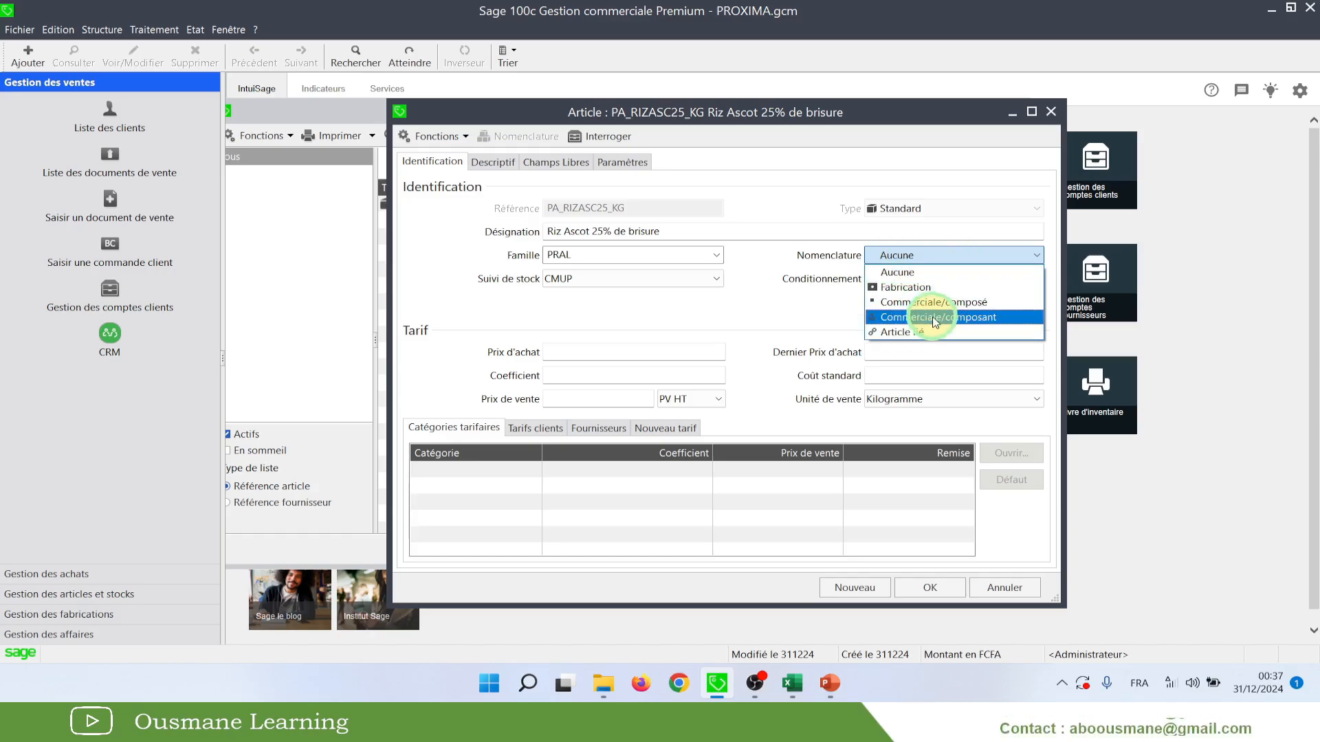
pyautogui.click(907, 273)
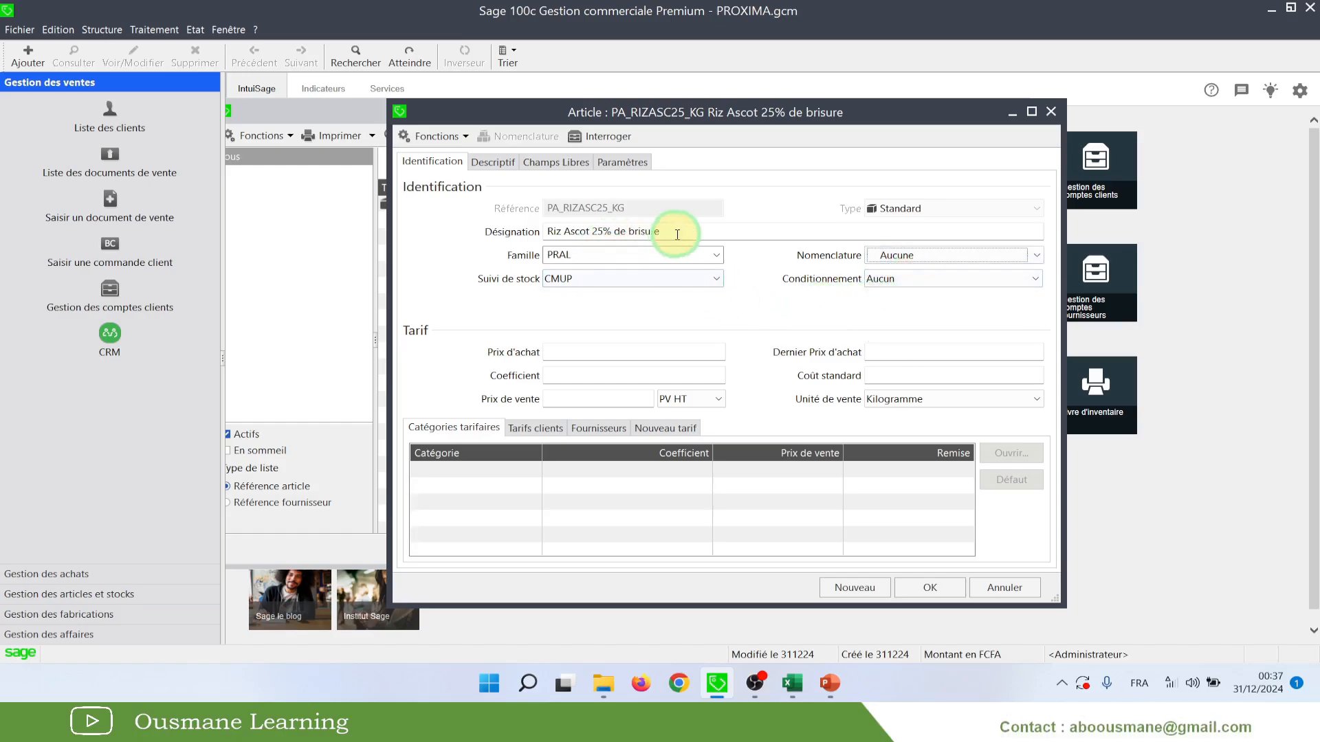
pyautogui.moveTo(670, 231); pyautogui.dragTo(545, 235)
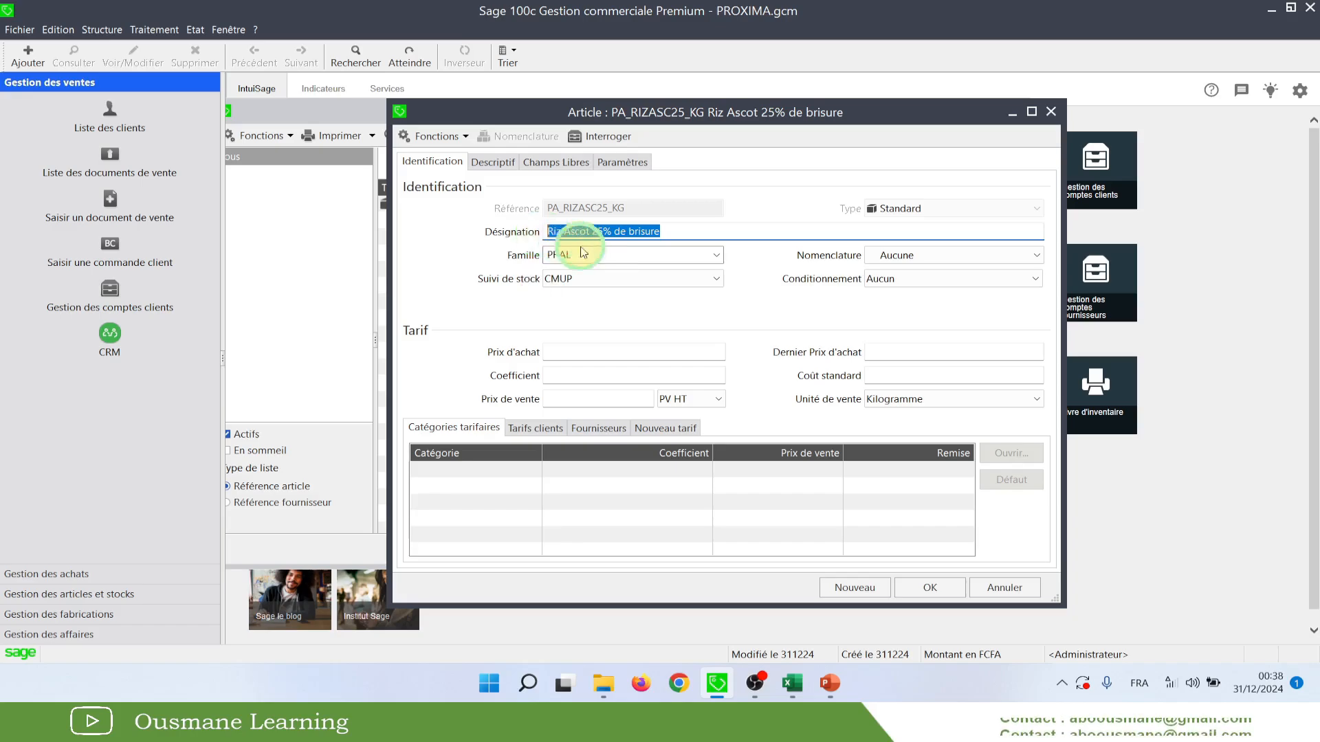
pyautogui.click(940, 282)
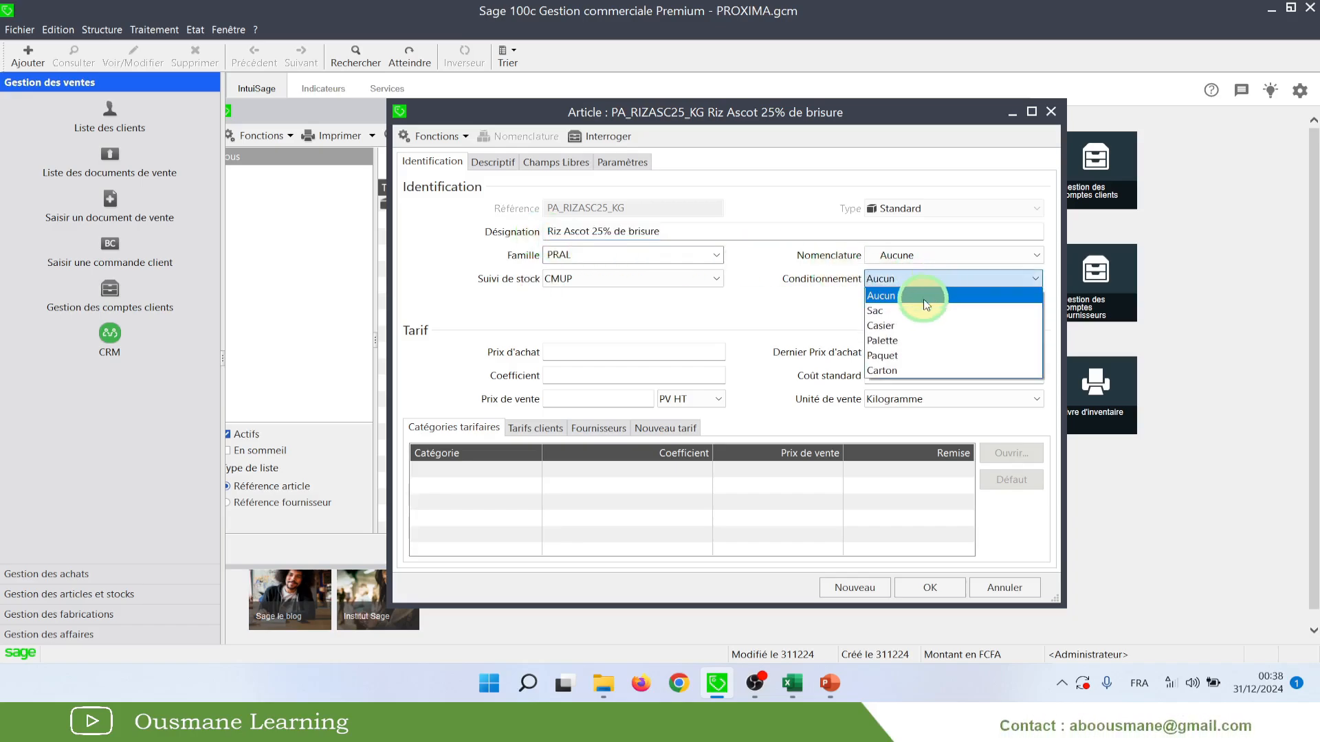
pyautogui.click(916, 311)
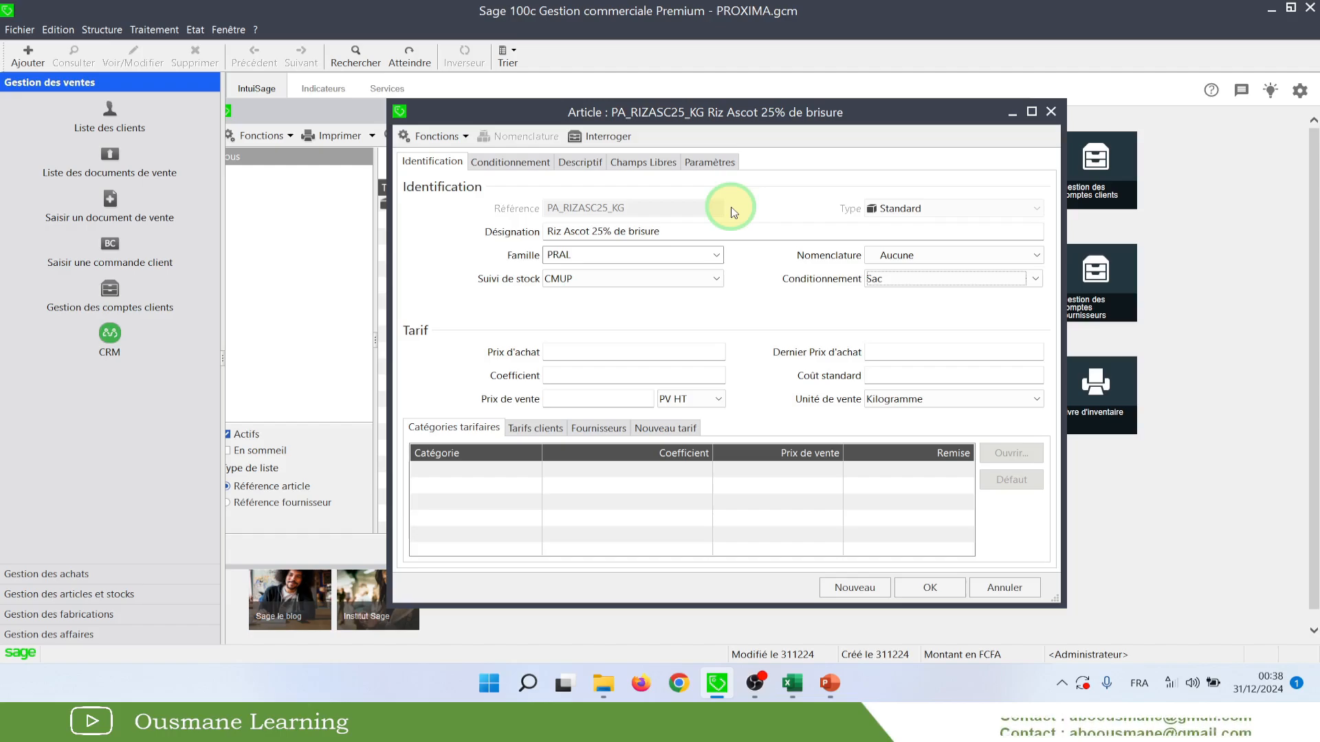
# Compare the article's sales unit with the identification settings of the PRAL Produits alimentaires family, without changing the family record
pyautogui.click(548, 352)
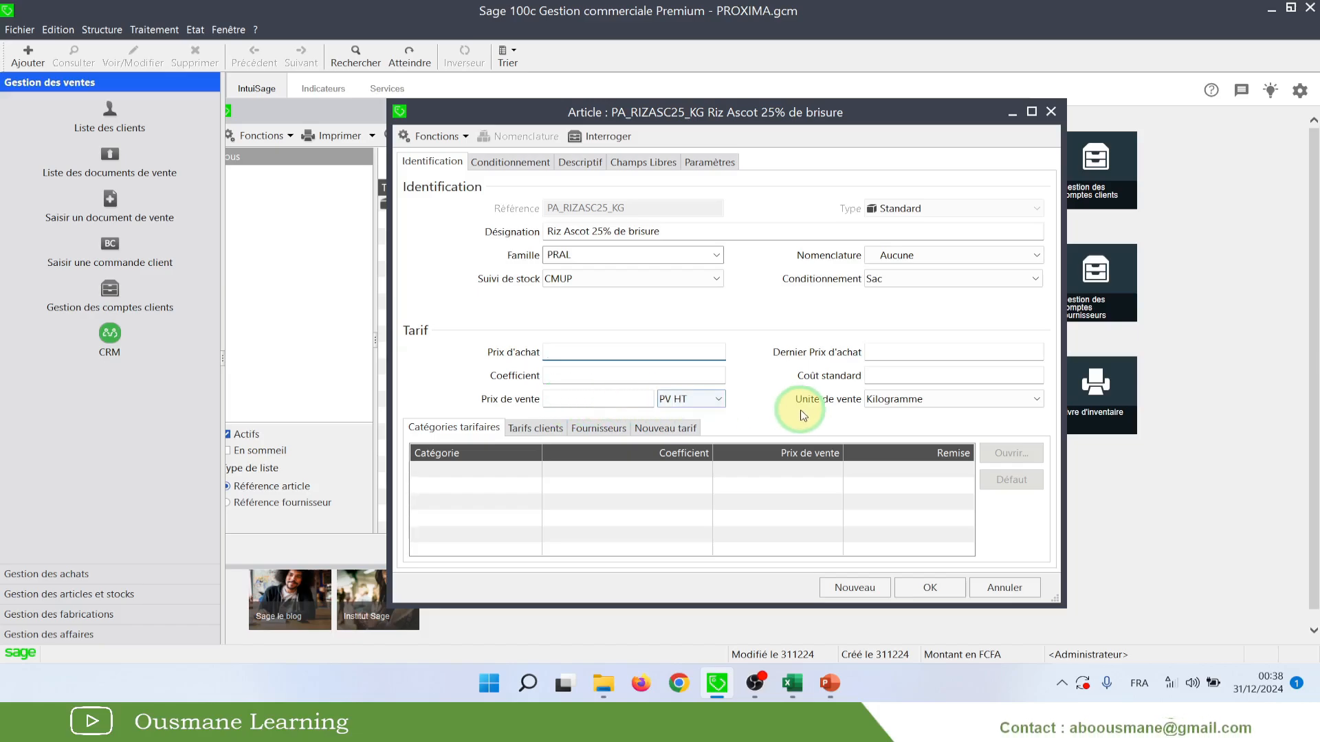
pyautogui.click(902, 410)
pyautogui.click(906, 402)
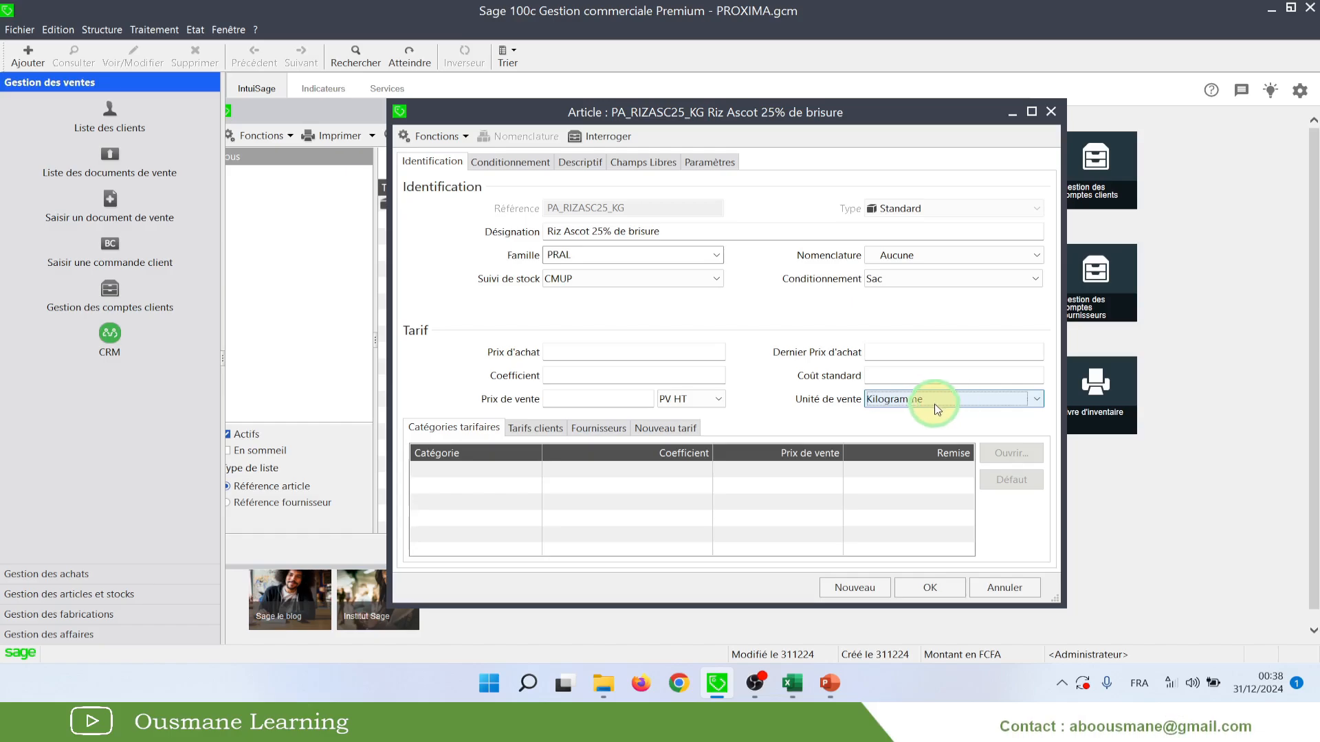
pyautogui.click(554, 253)
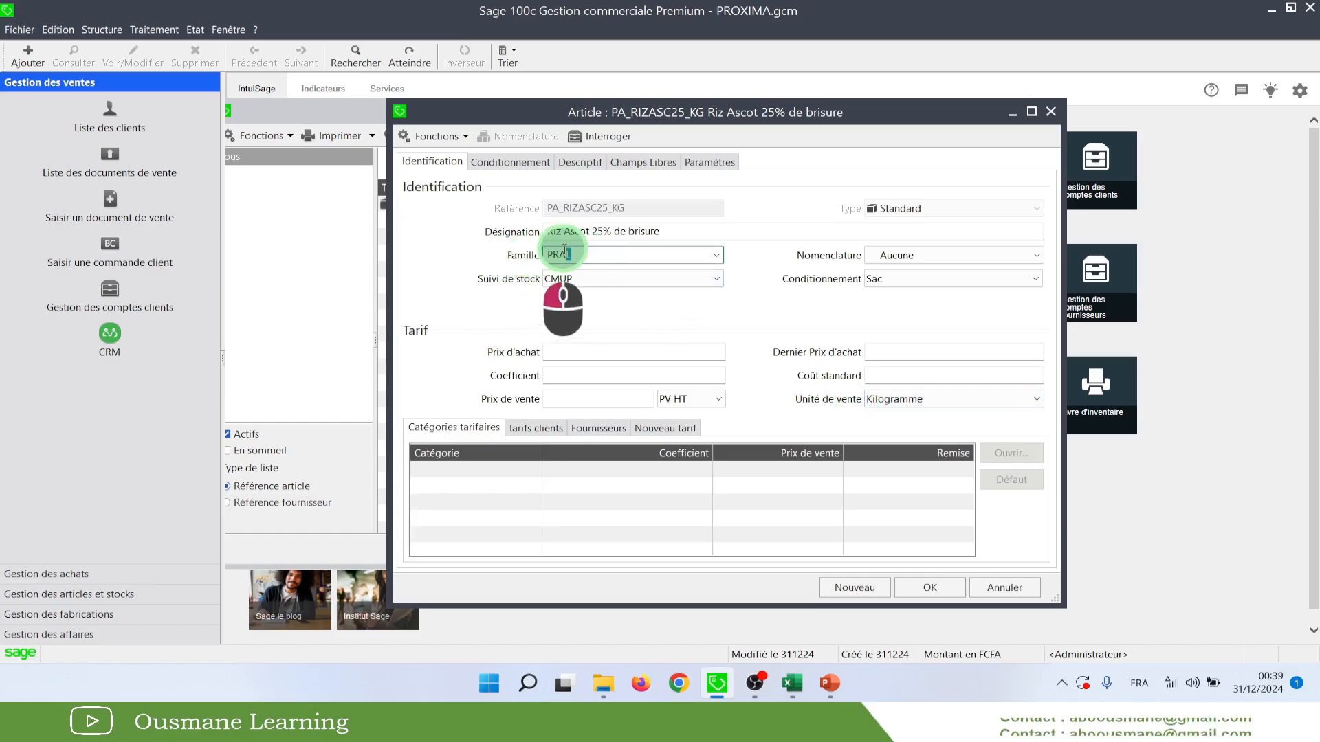
pyautogui.click(102, 29)
pyautogui.click(110, 59)
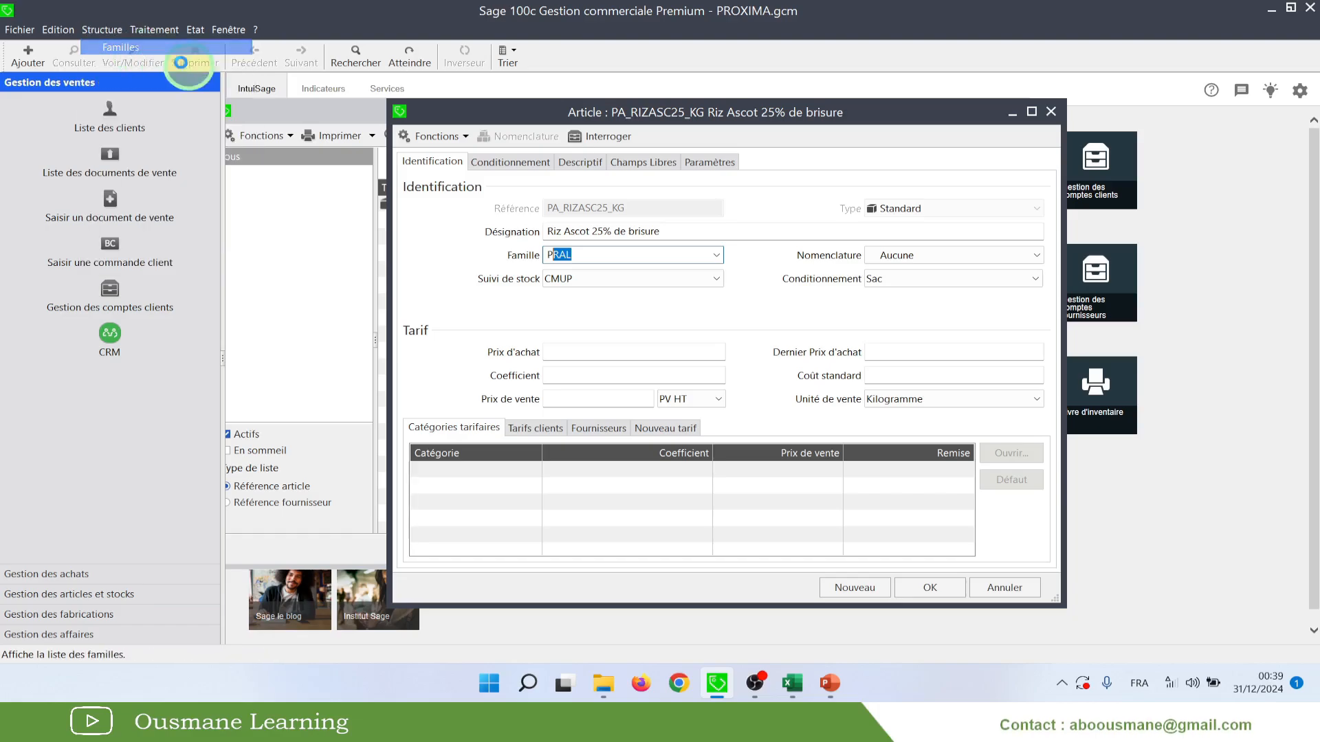
pyautogui.doubleClick(332, 244)
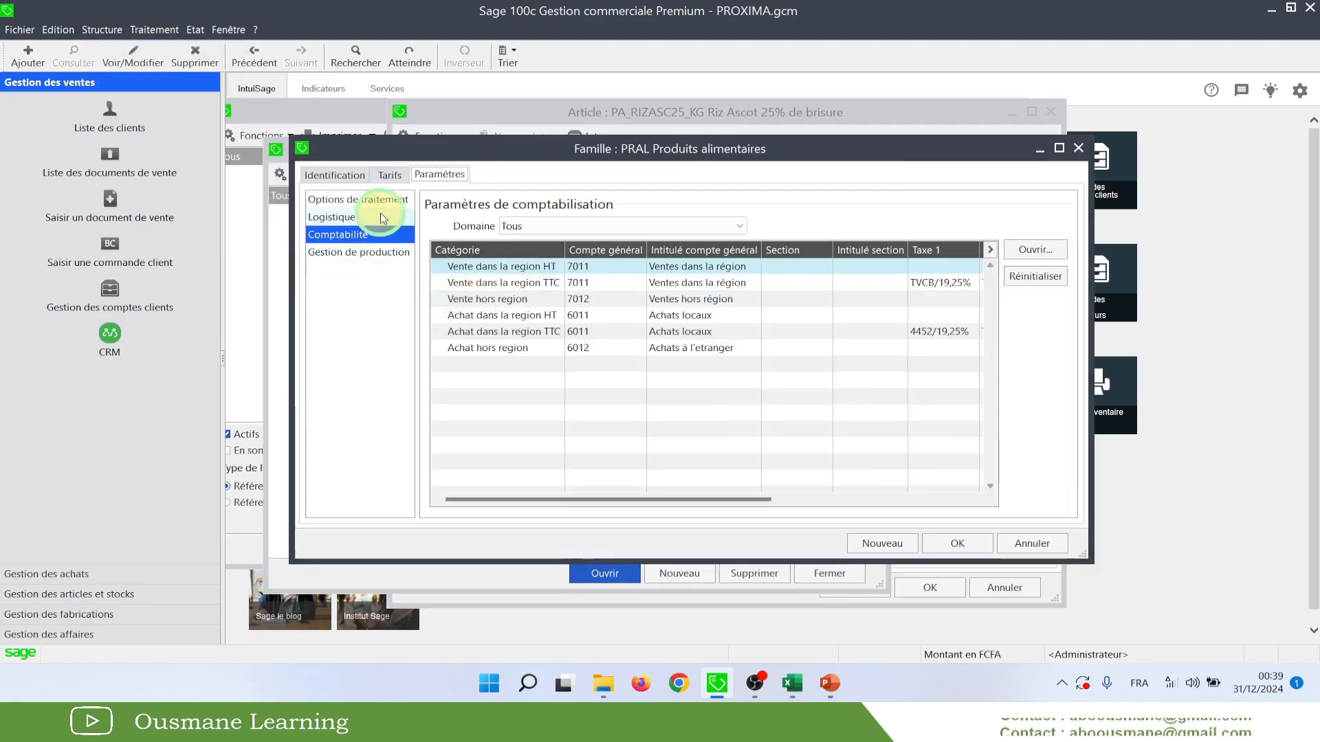
pyautogui.click(349, 183)
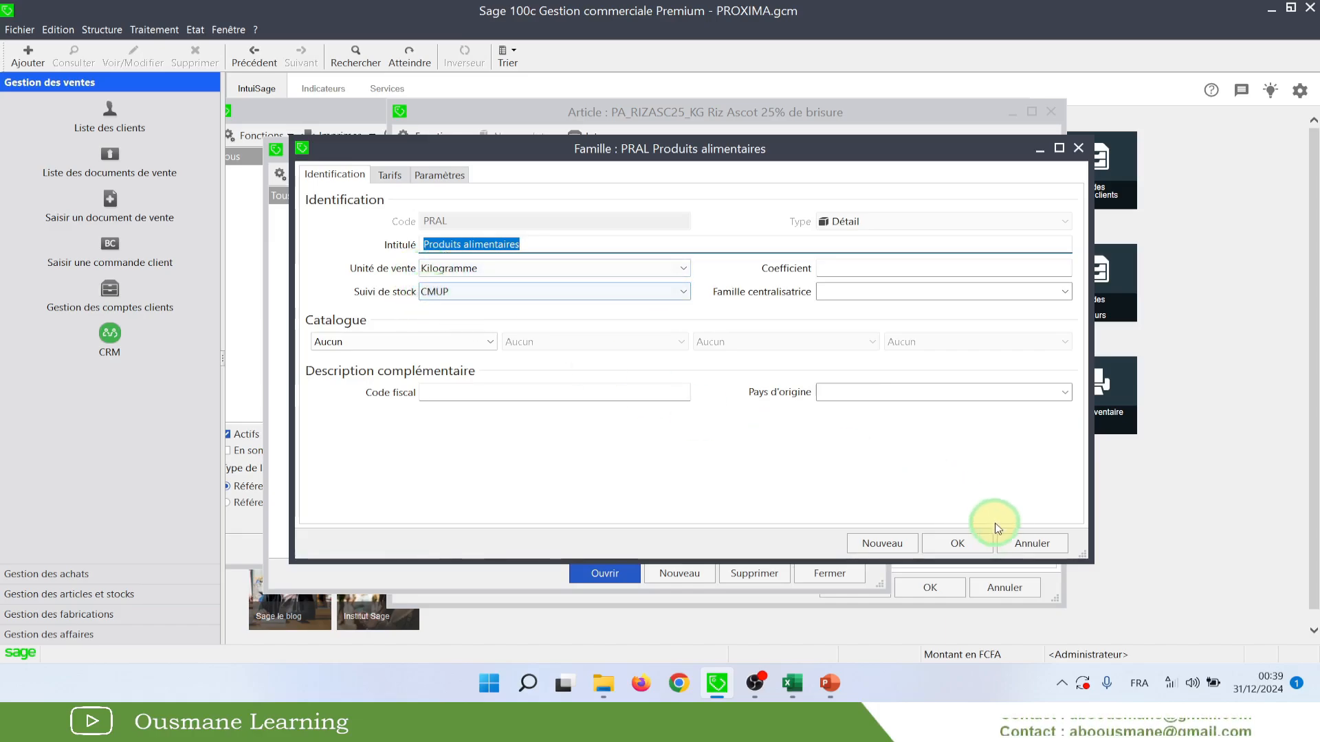
pyautogui.click(1021, 543)
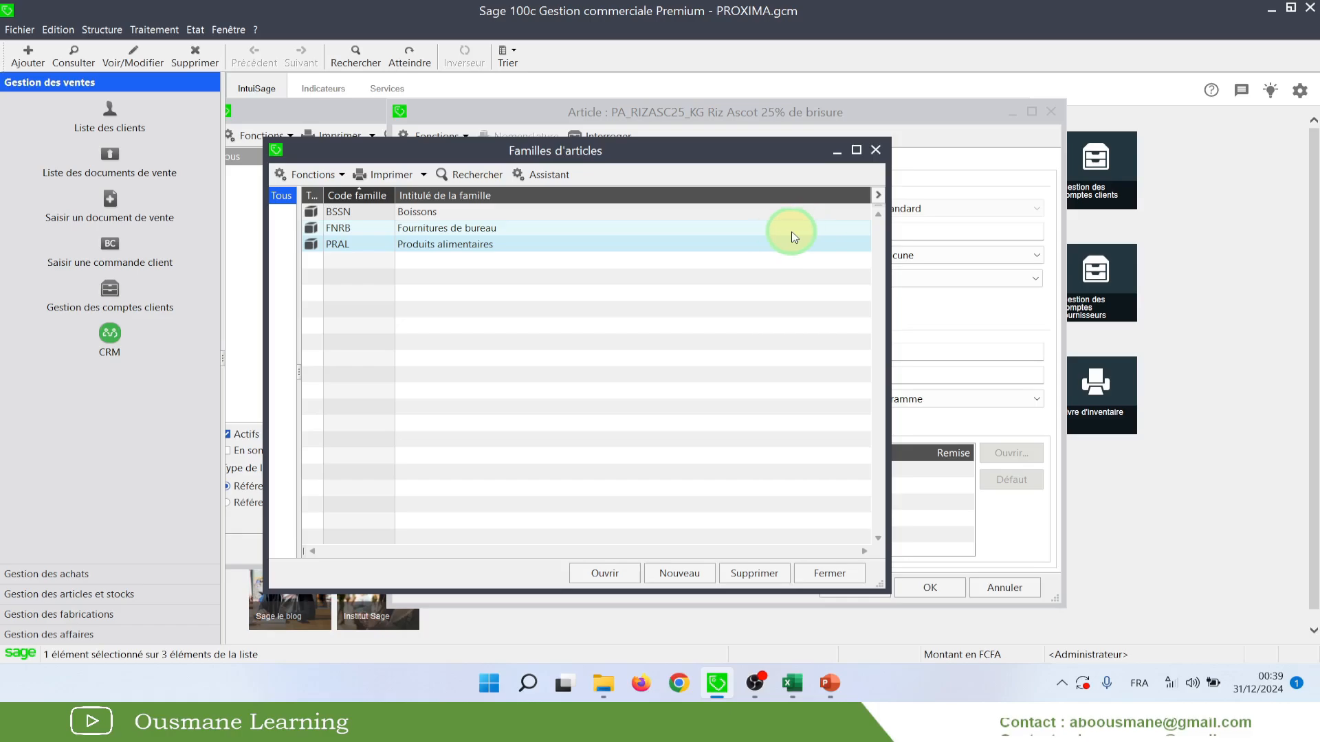
# Return to the rice article's record and review its purchase price, last purchase price, standard cost and coefficient fields
pyautogui.click(802, 134)
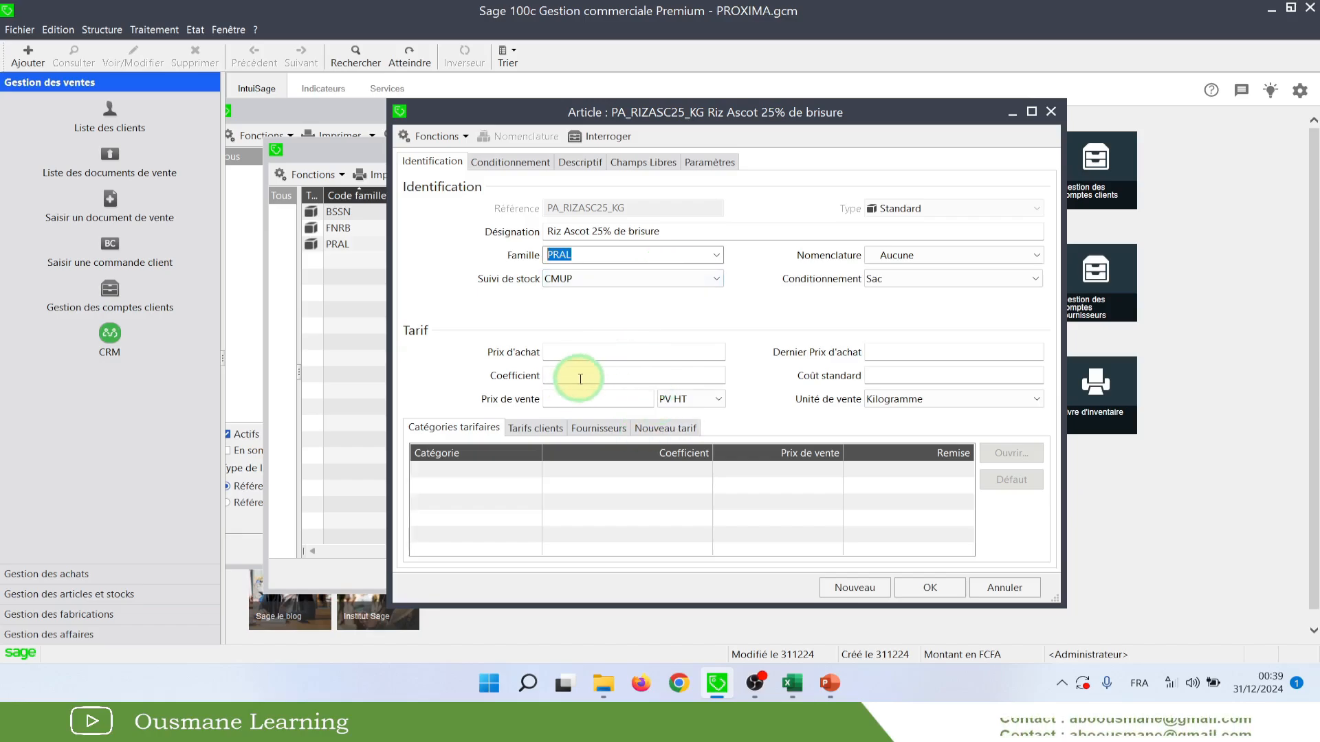
pyautogui.click(564, 352)
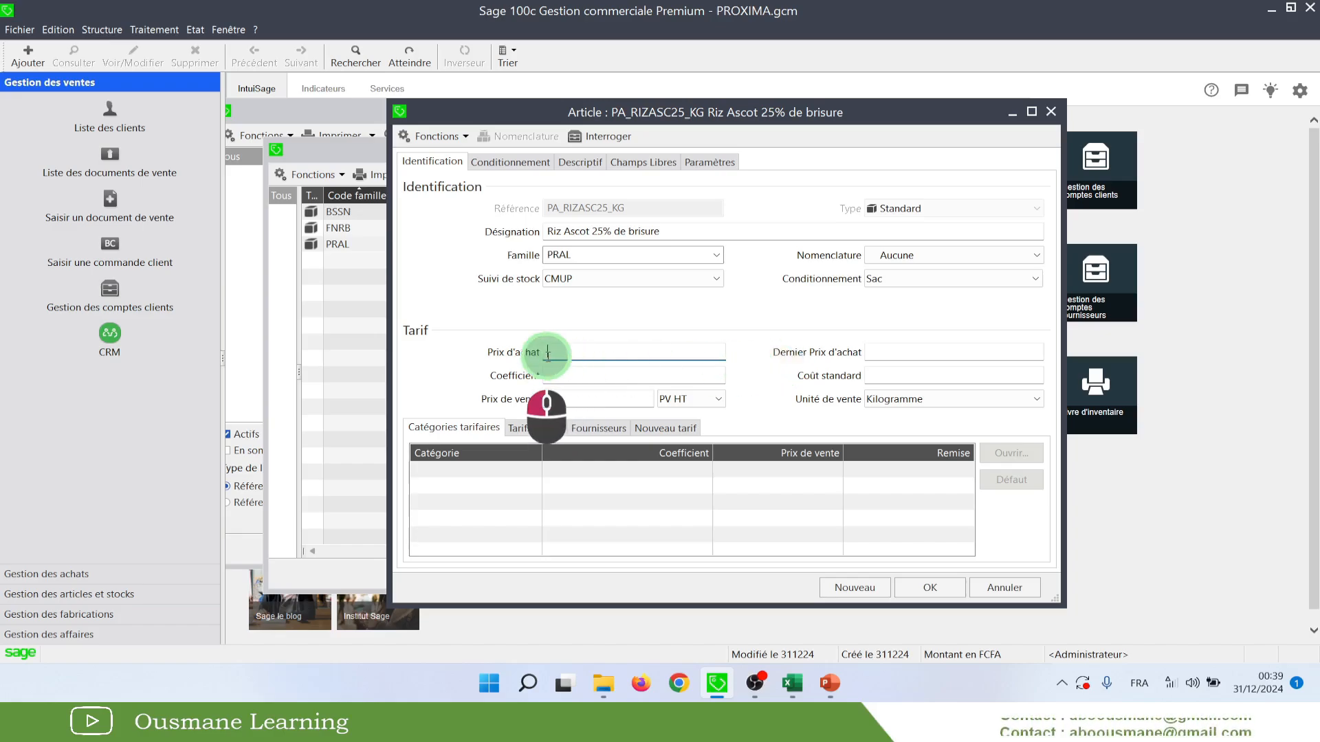
pyautogui.click(909, 356)
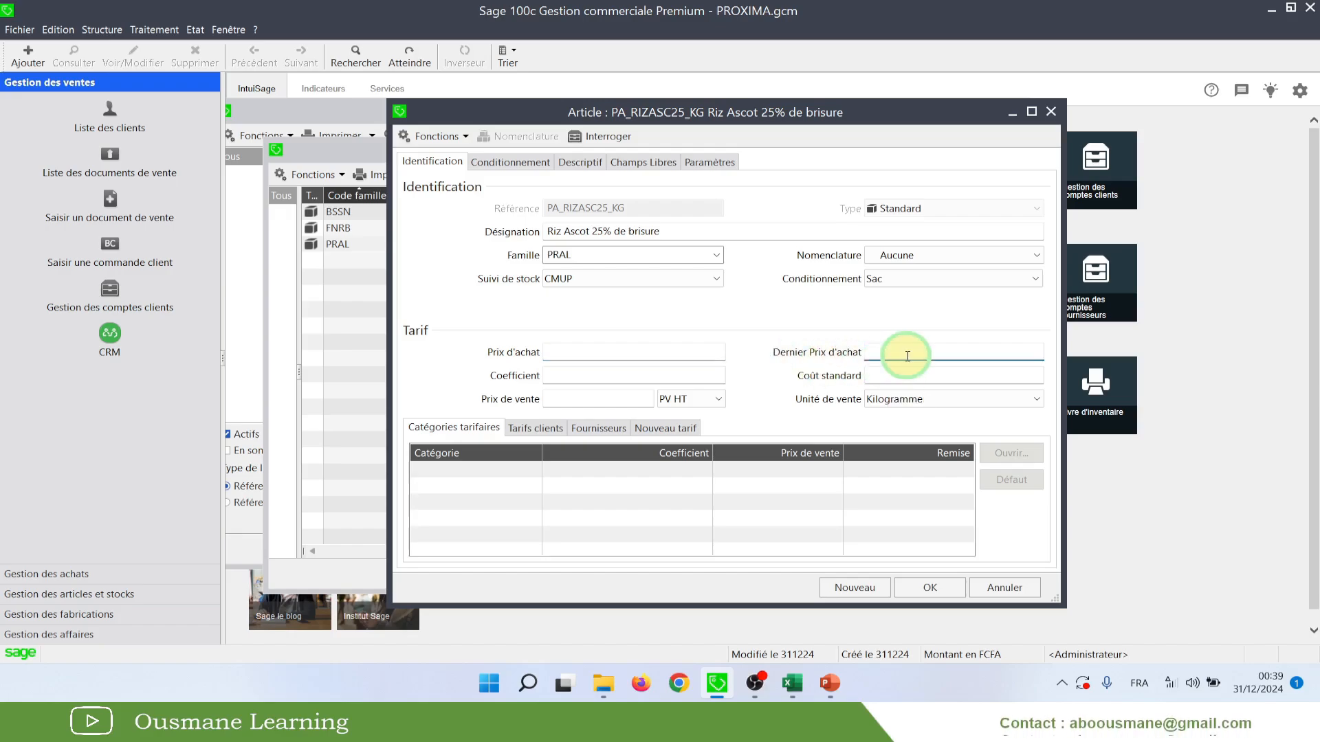
pyautogui.click(895, 377)
pyautogui.click(605, 378)
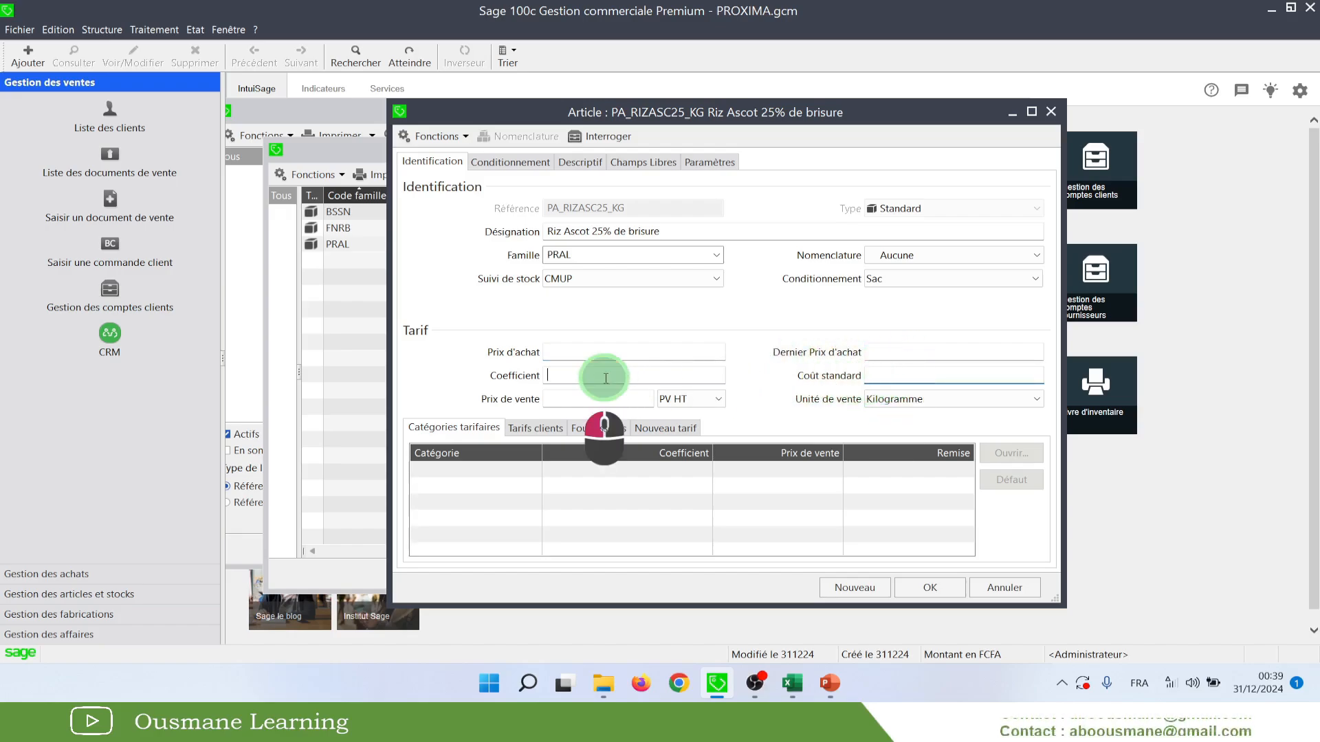
pyautogui.click(586, 354)
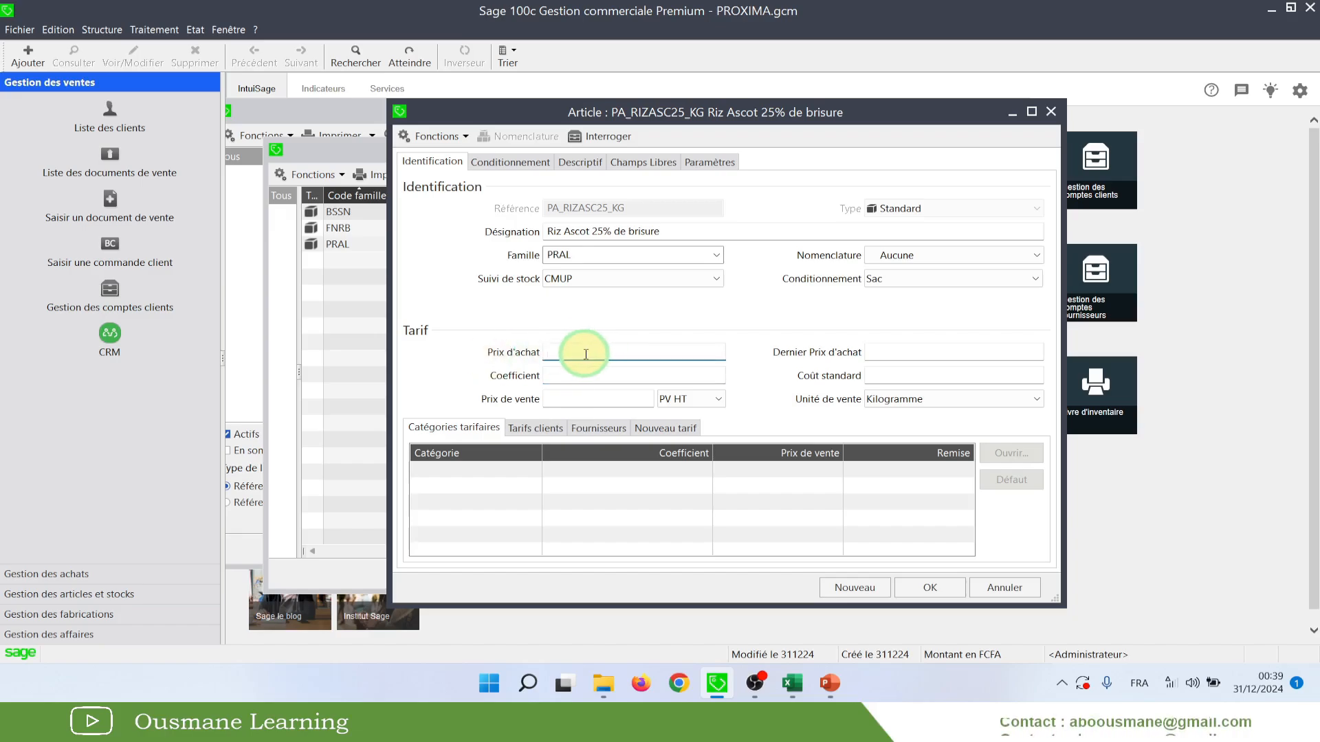
# Set the rice article's purchase price (Prix d'achat) to 350, leaving the sales price empty
pyautogui.click(564, 399)
pyautogui.write('4')
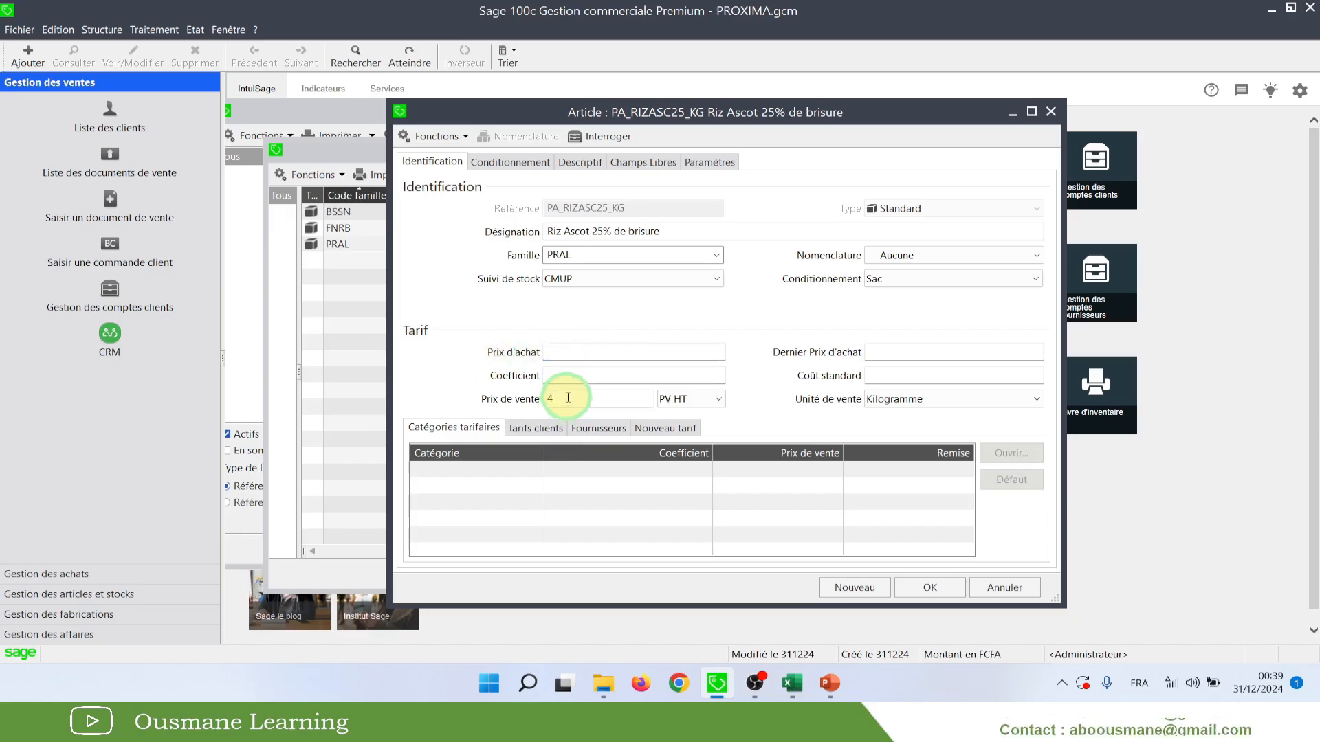
pyautogui.click(589, 351)
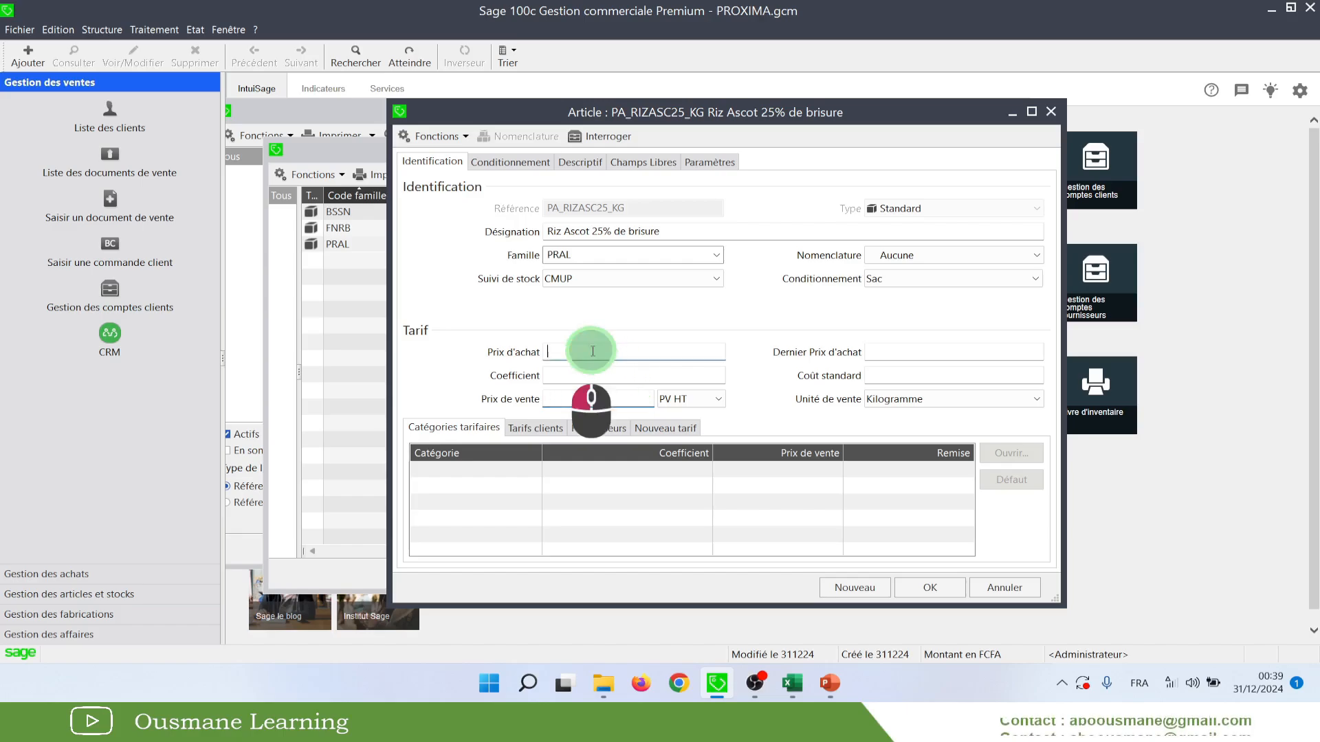
pyautogui.write('350')
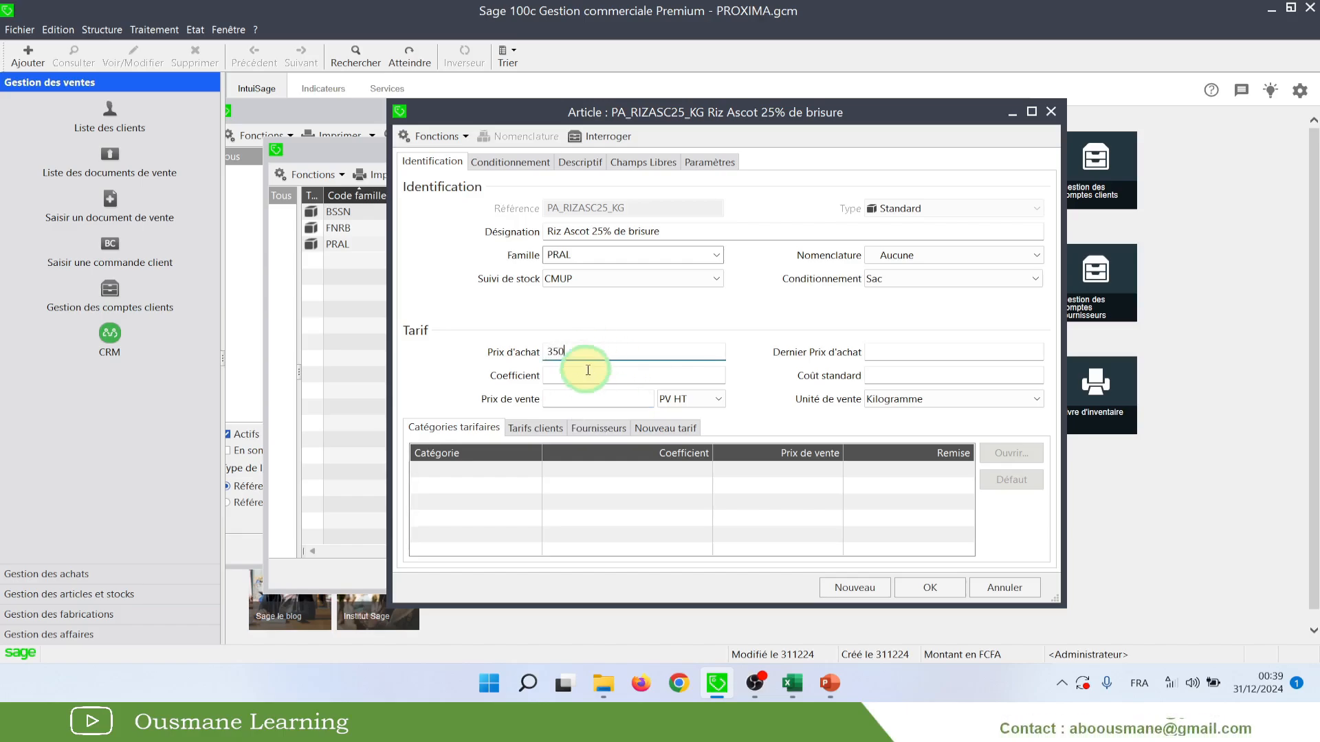
pyautogui.moveTo(581, 352); pyautogui.dragTo(504, 350)
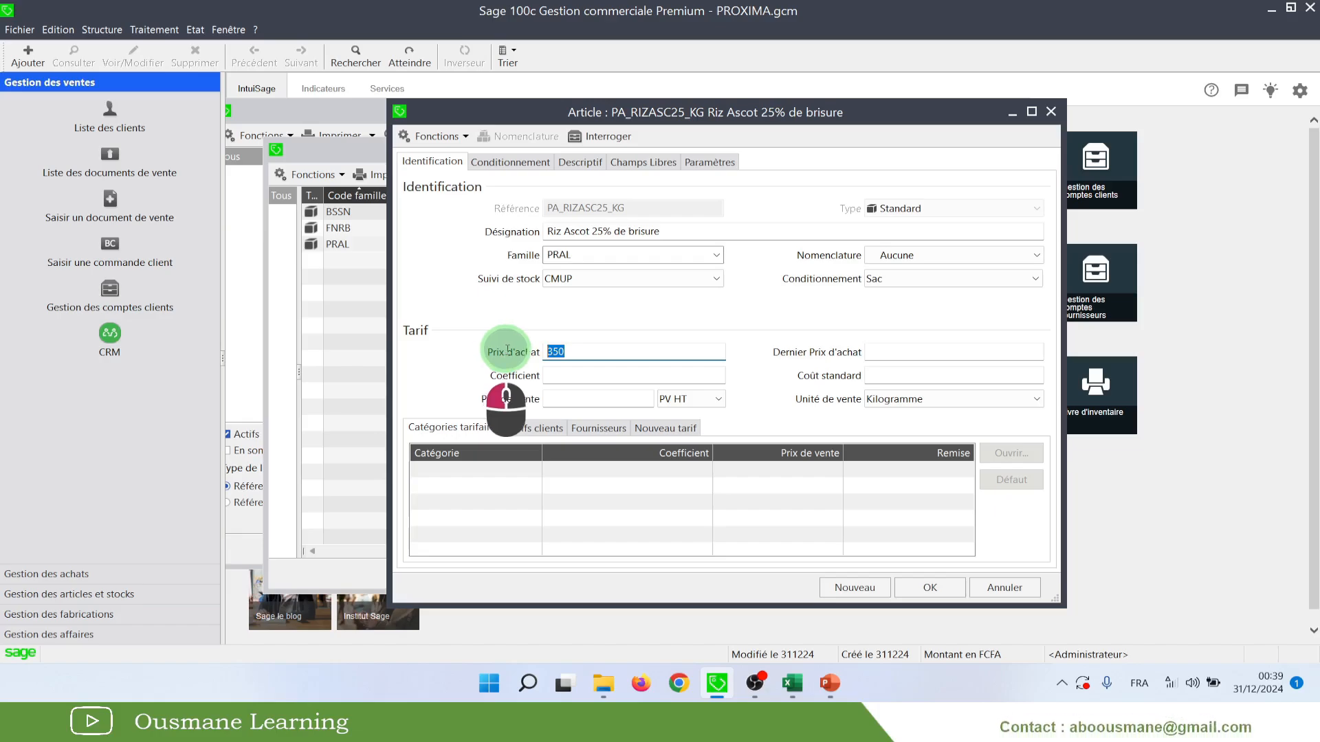
# Try a coefficient of 1,5 to have the rice article's sales price calculated from its purchase price
pyautogui.click(582, 376)
pyautogui.write('1')
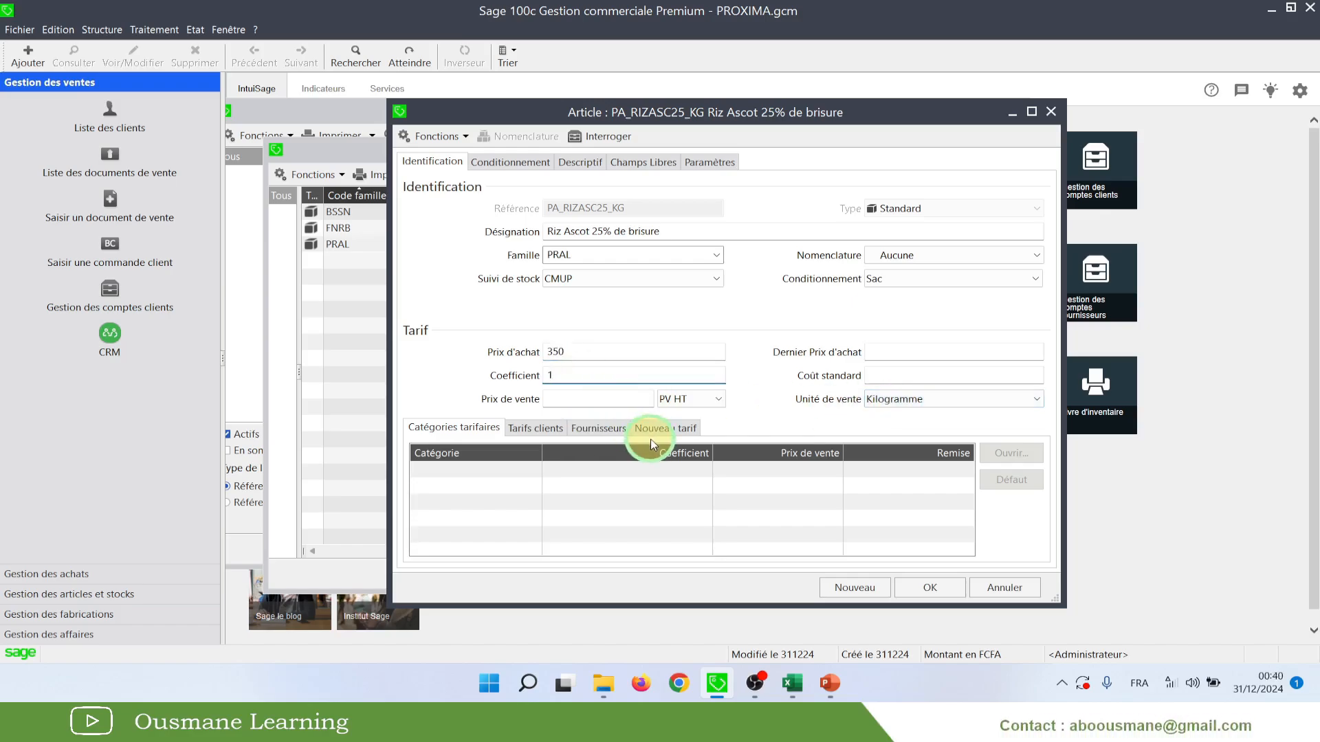
pyautogui.write(',5')
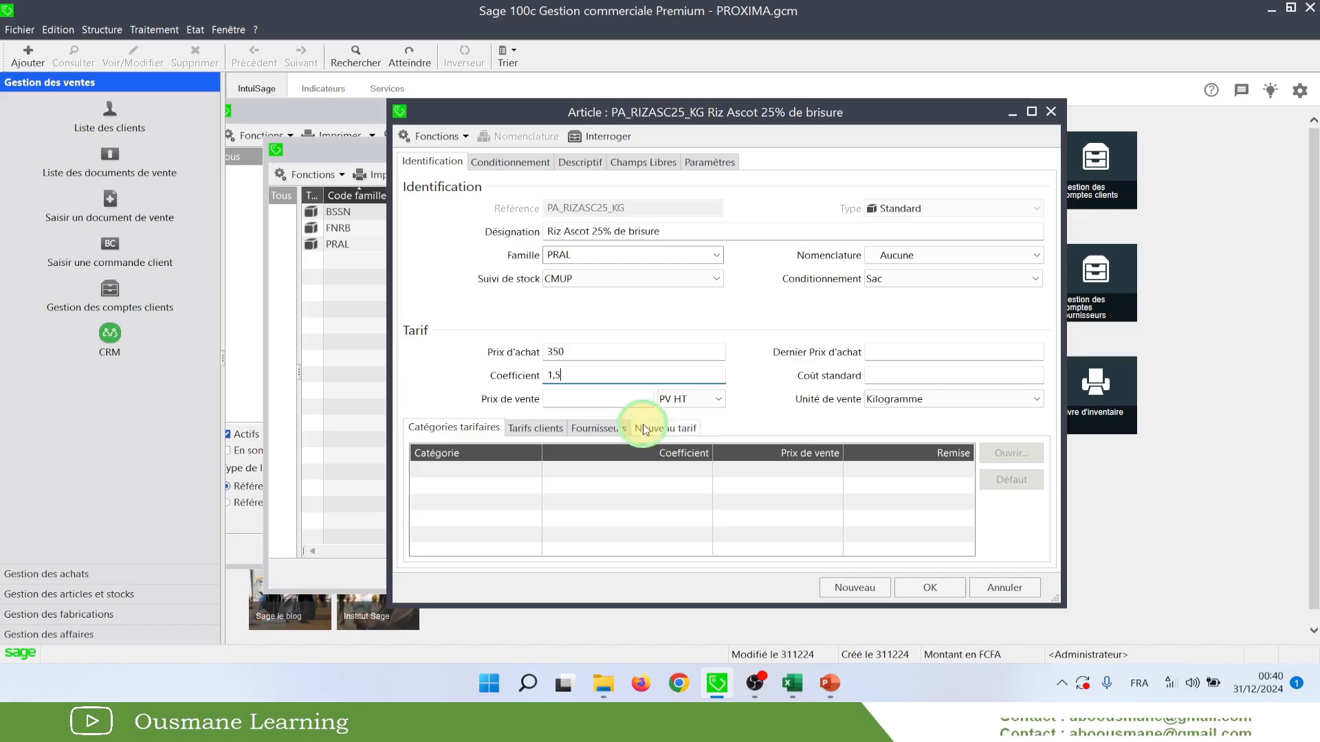
pyautogui.press('Tab')
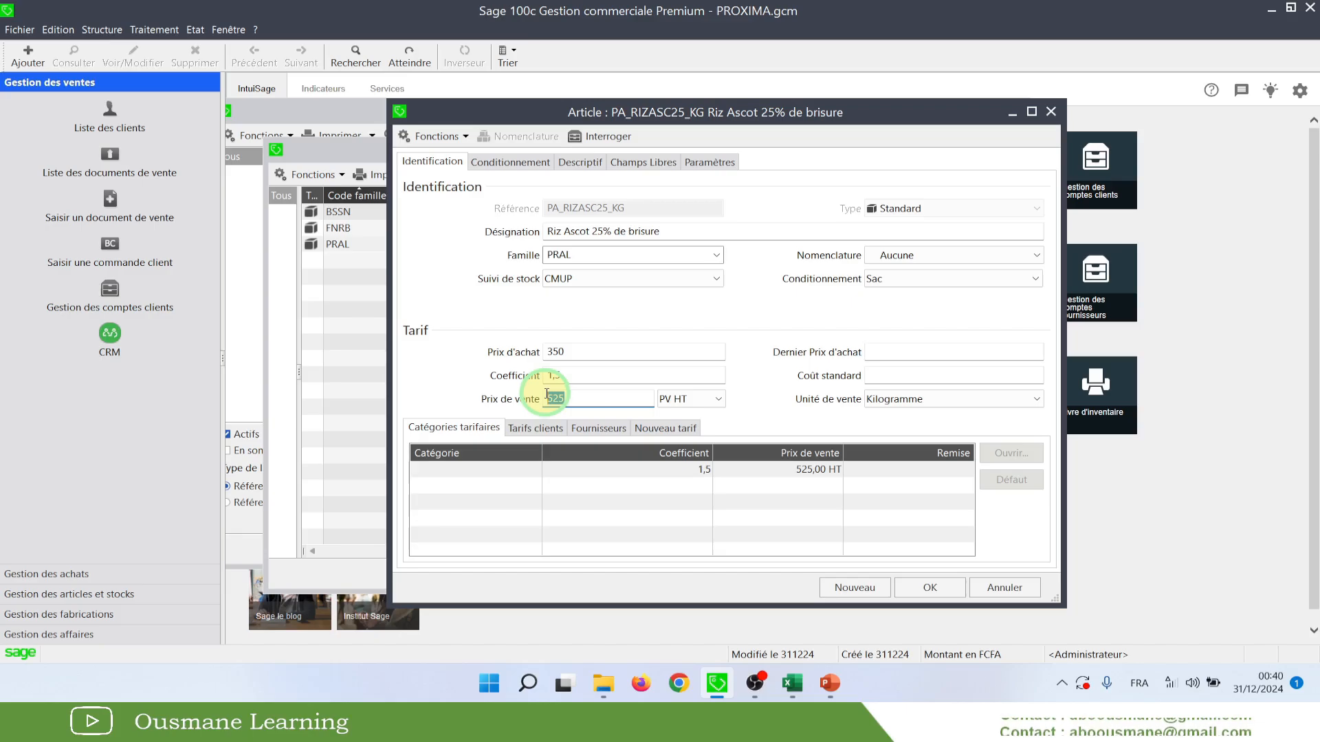
# Set the rice article's sales price (PV HT) to 400 and clear its coefficient
pyautogui.write('400')
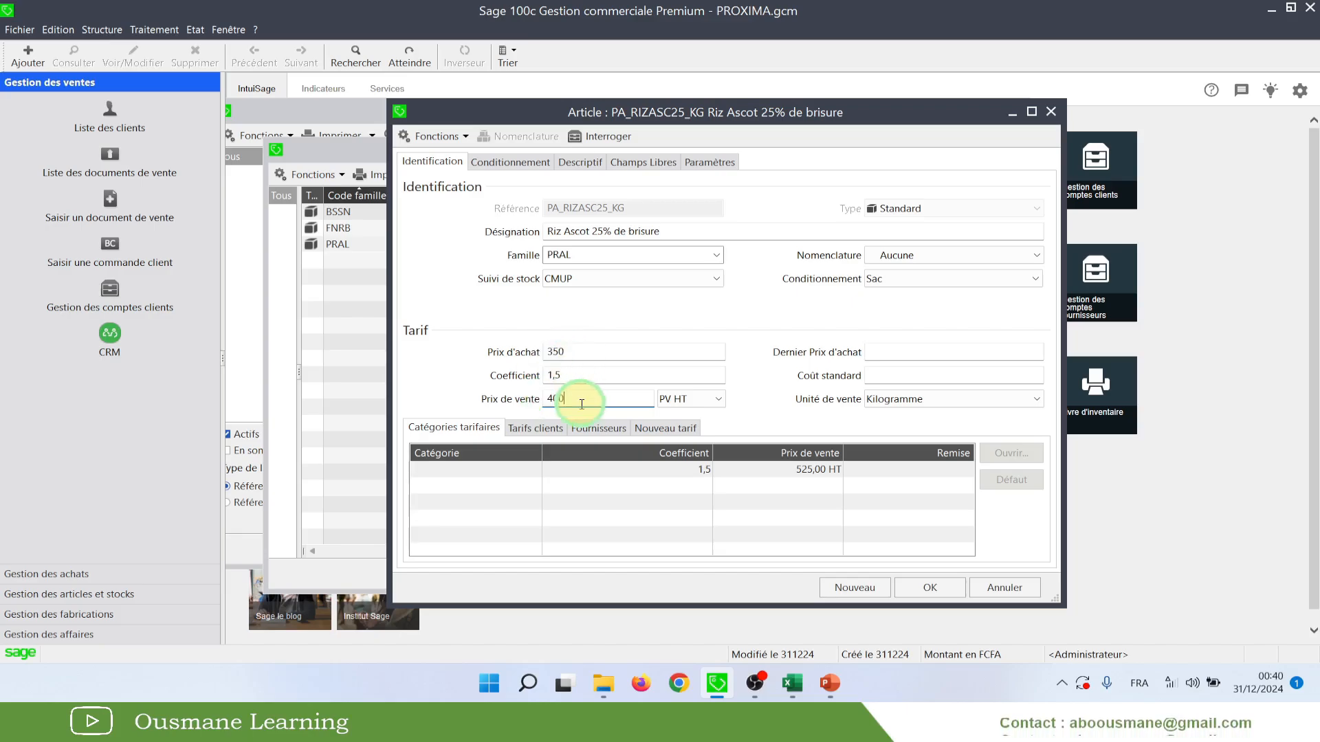
pyautogui.click(528, 372)
pyautogui.press('Delete')
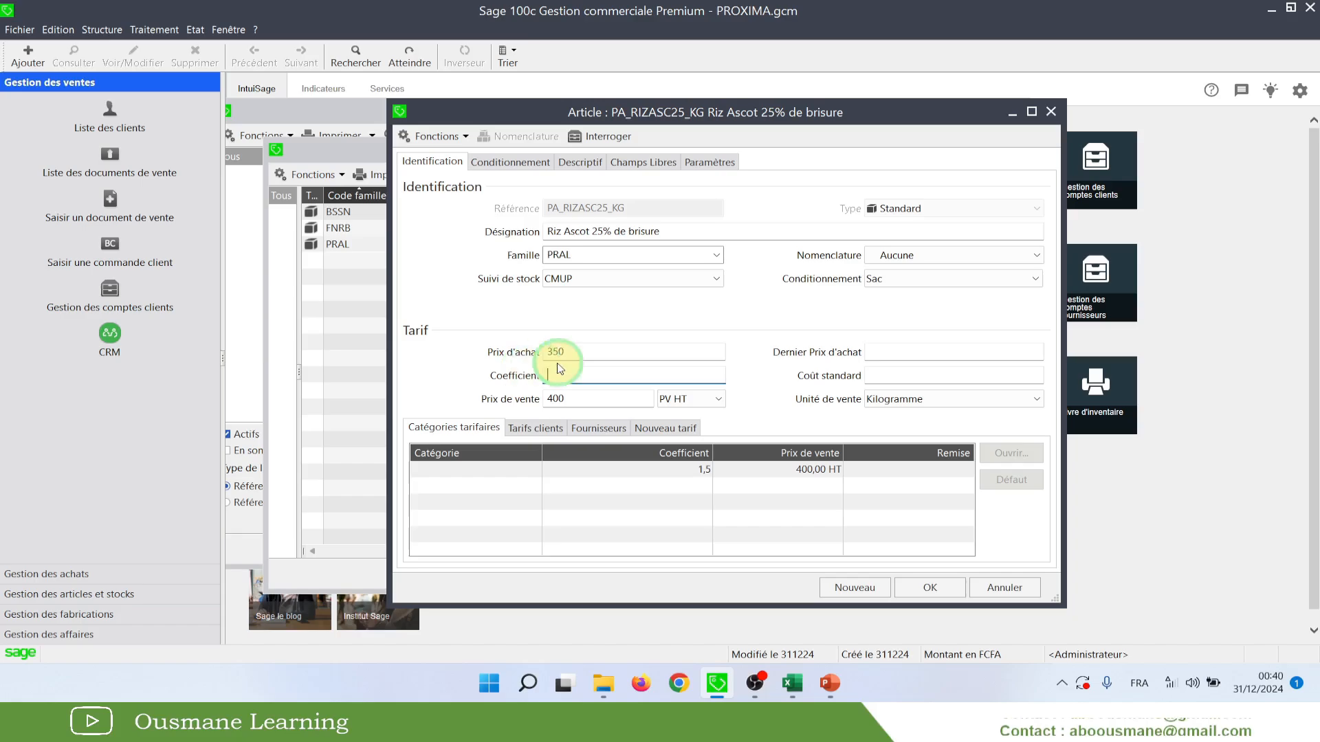
pyautogui.click(559, 351)
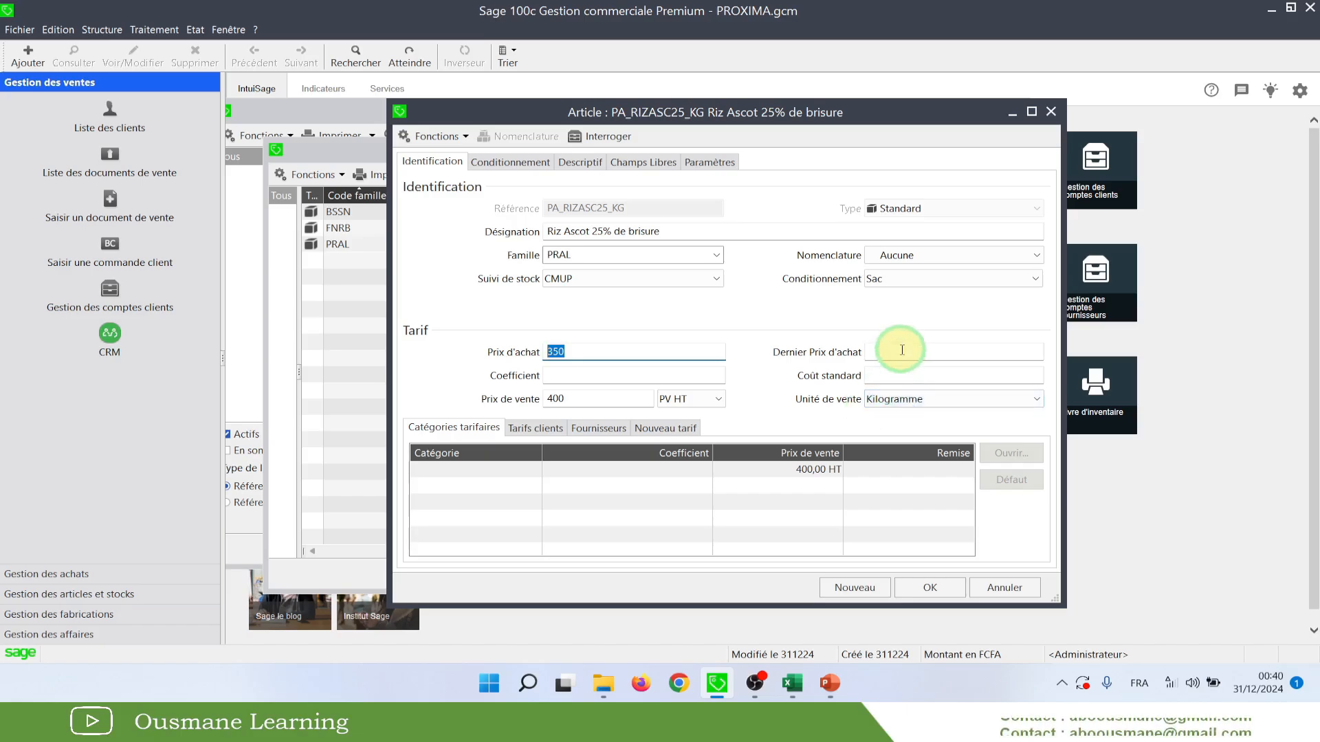
# Examine the article's last purchase price and standard cost fields and its lists of tariff categories, client tariffs and suppliers
pyautogui.click(901, 349)
pyautogui.click(898, 376)
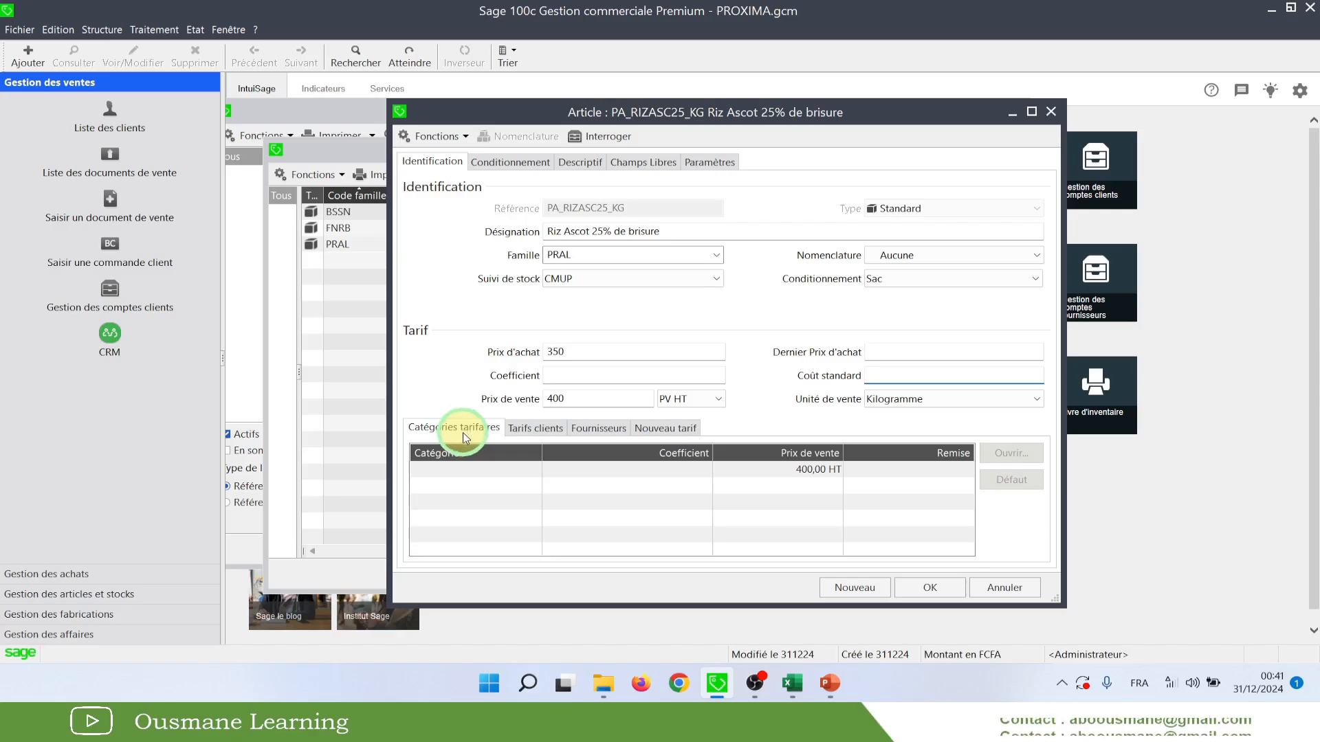
pyautogui.click(533, 432)
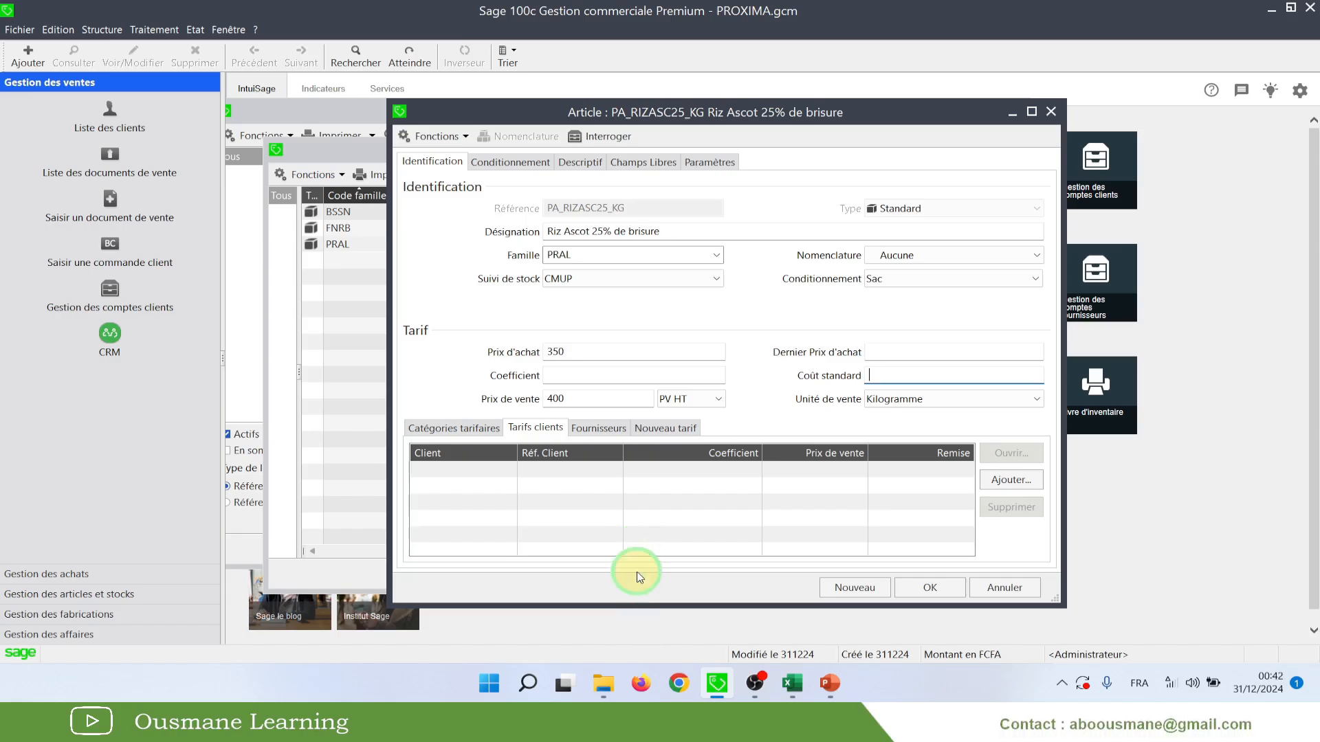
pyautogui.click(465, 433)
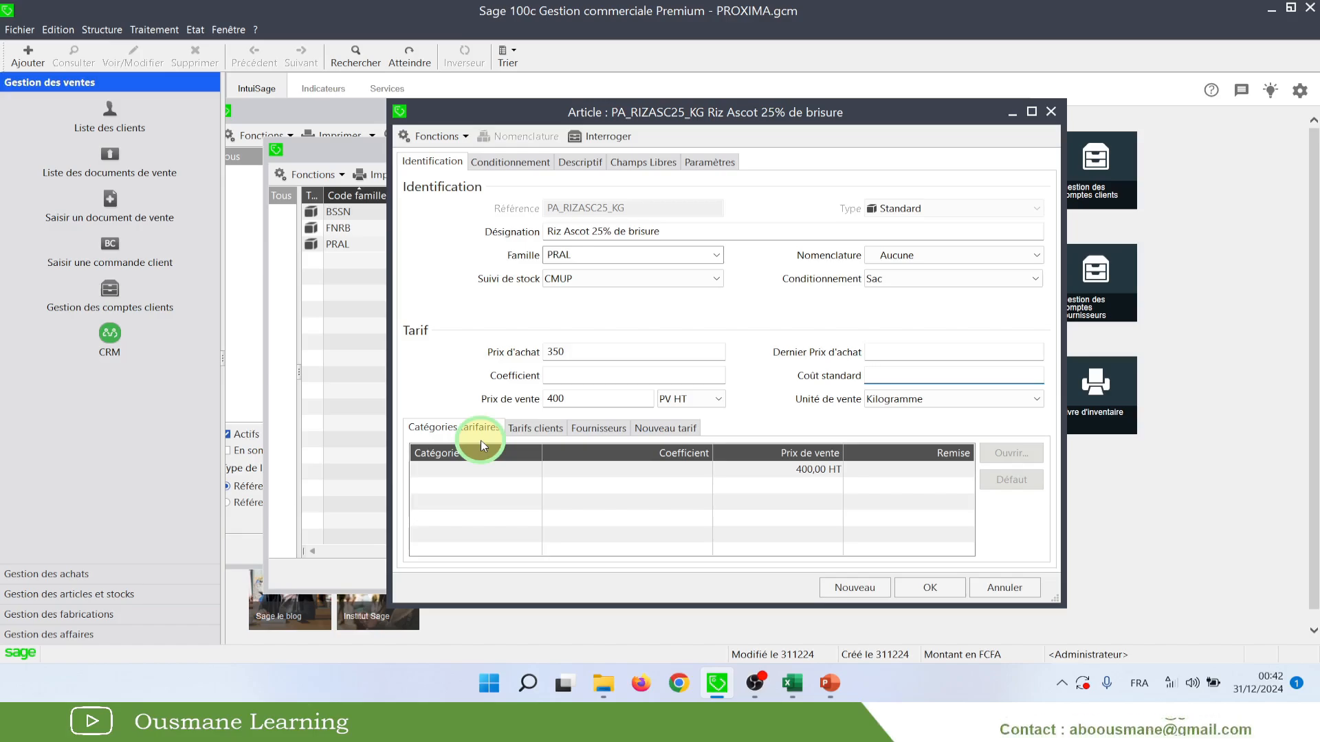
pyautogui.click(543, 432)
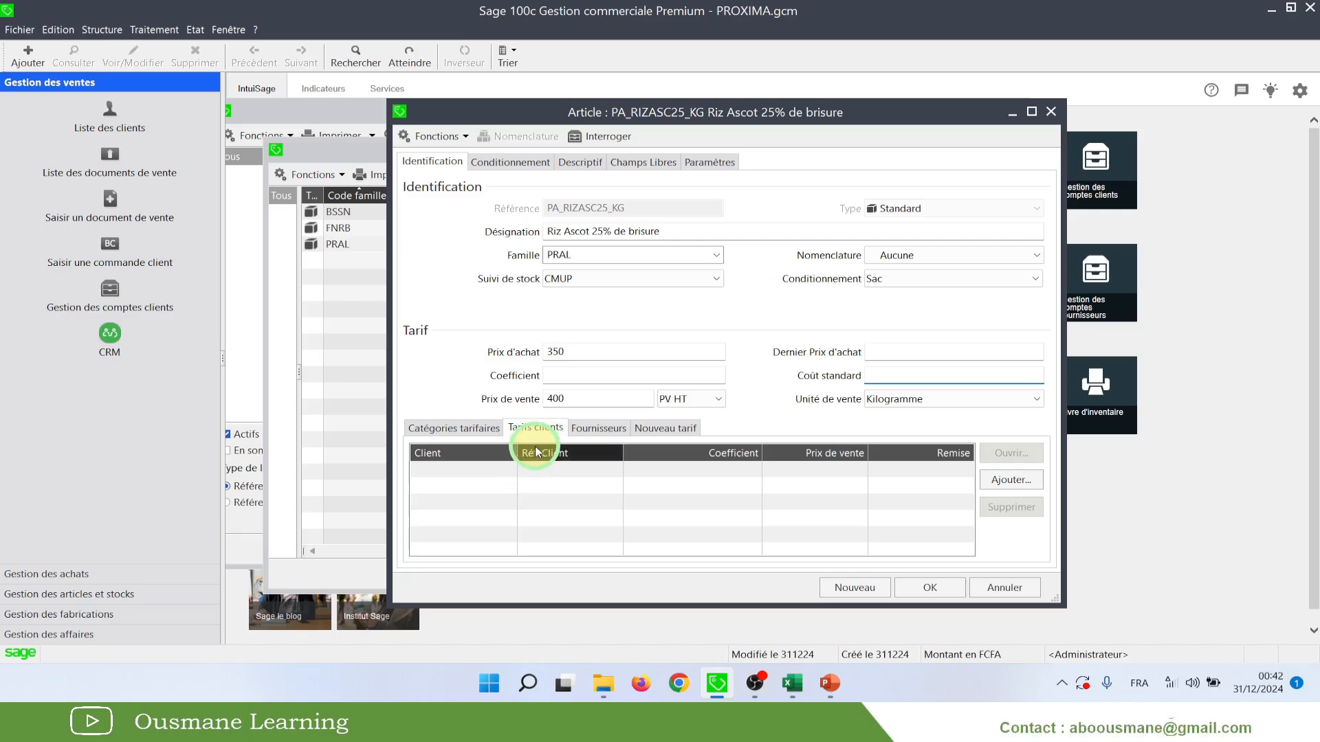
pyautogui.click(565, 492)
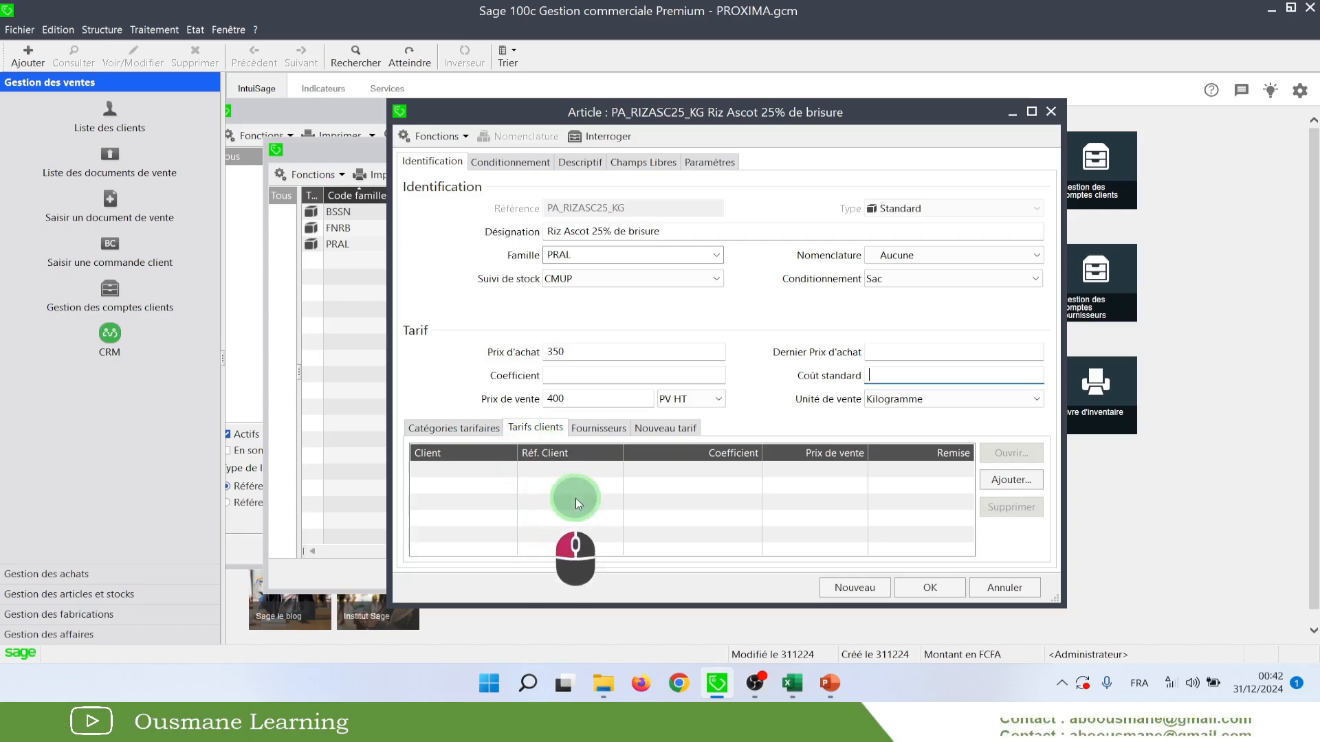
pyautogui.click(535, 320)
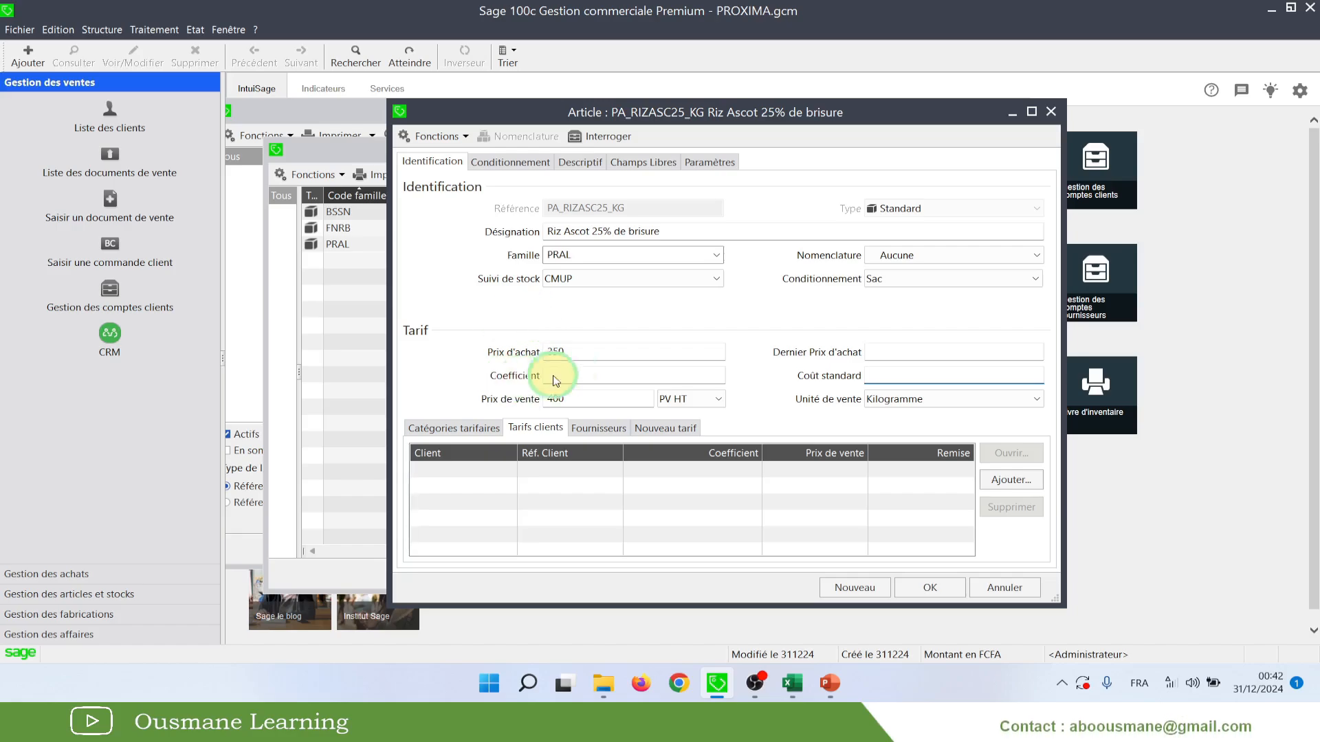
pyautogui.click(598, 429)
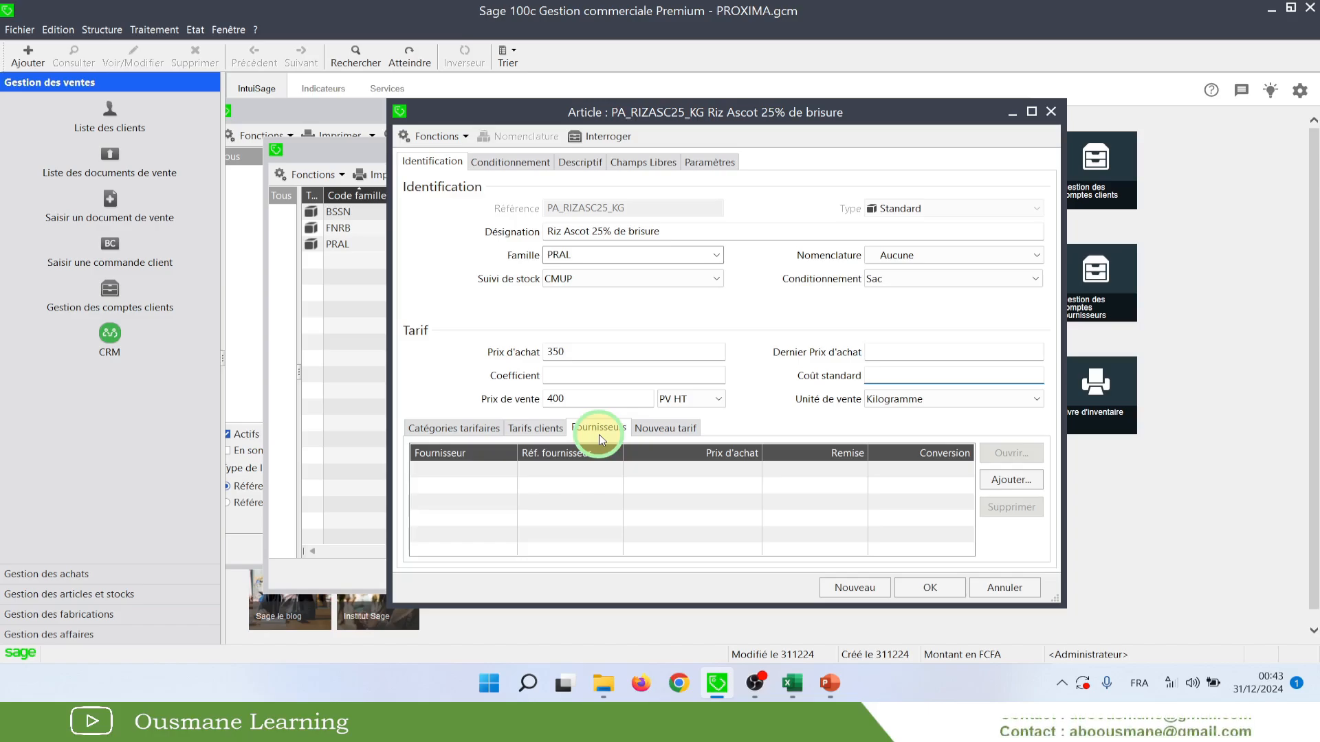
pyautogui.click(596, 473)
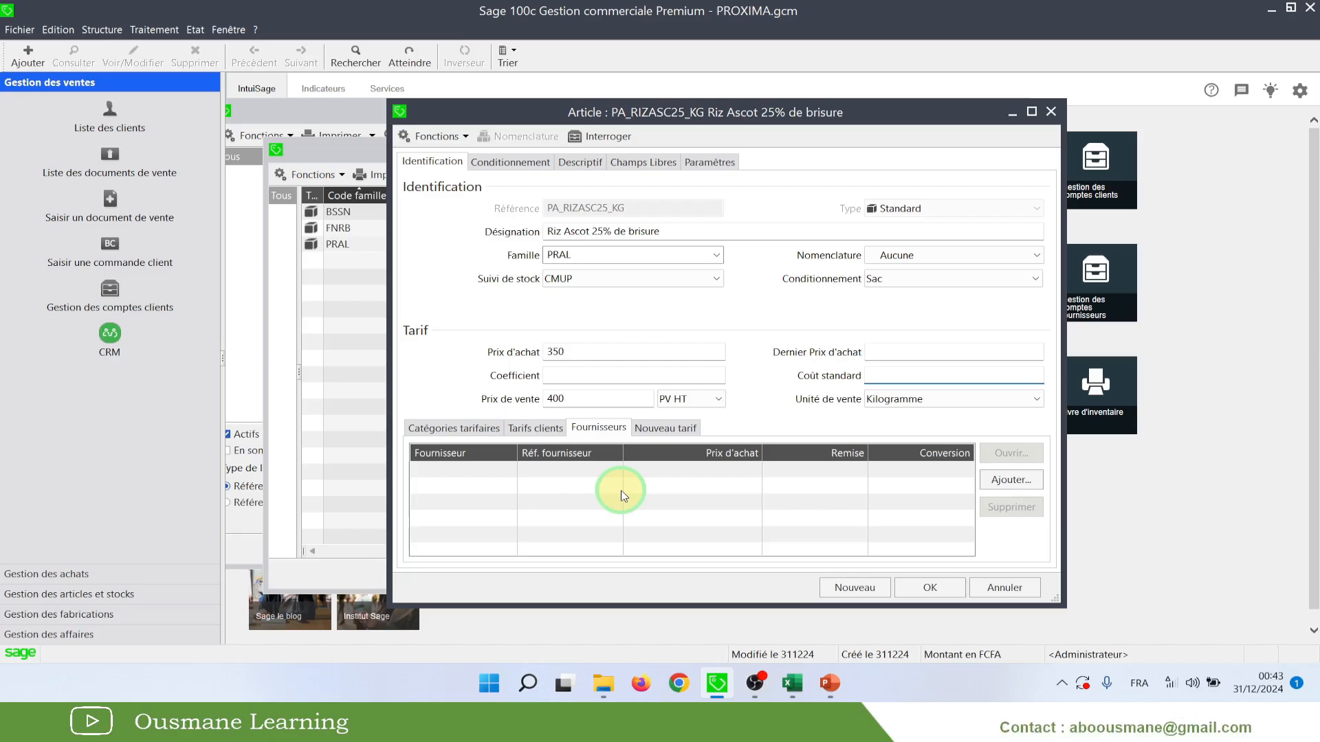
pyautogui.click(615, 510)
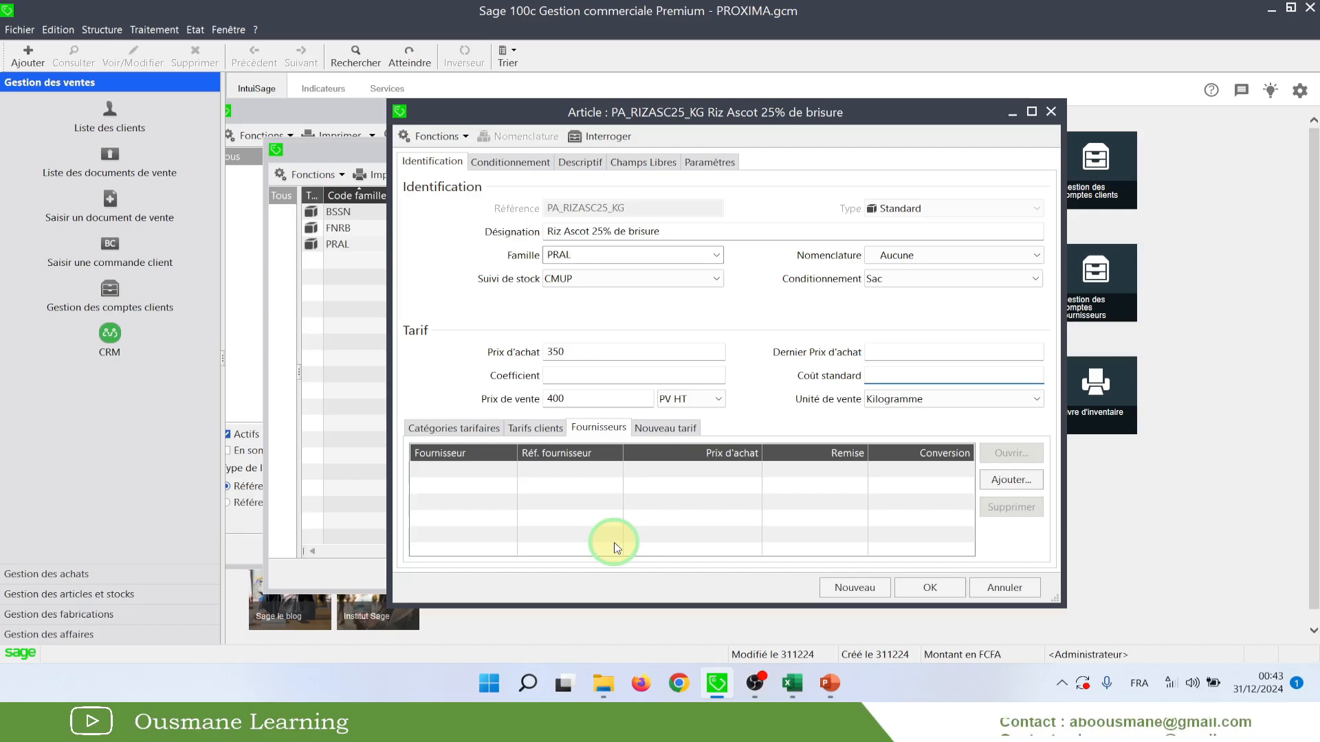
# Examine the article's Nouveau tarif fields and the Mise à jour des tarifs function that applies new tariffs, without running it
pyautogui.click(658, 428)
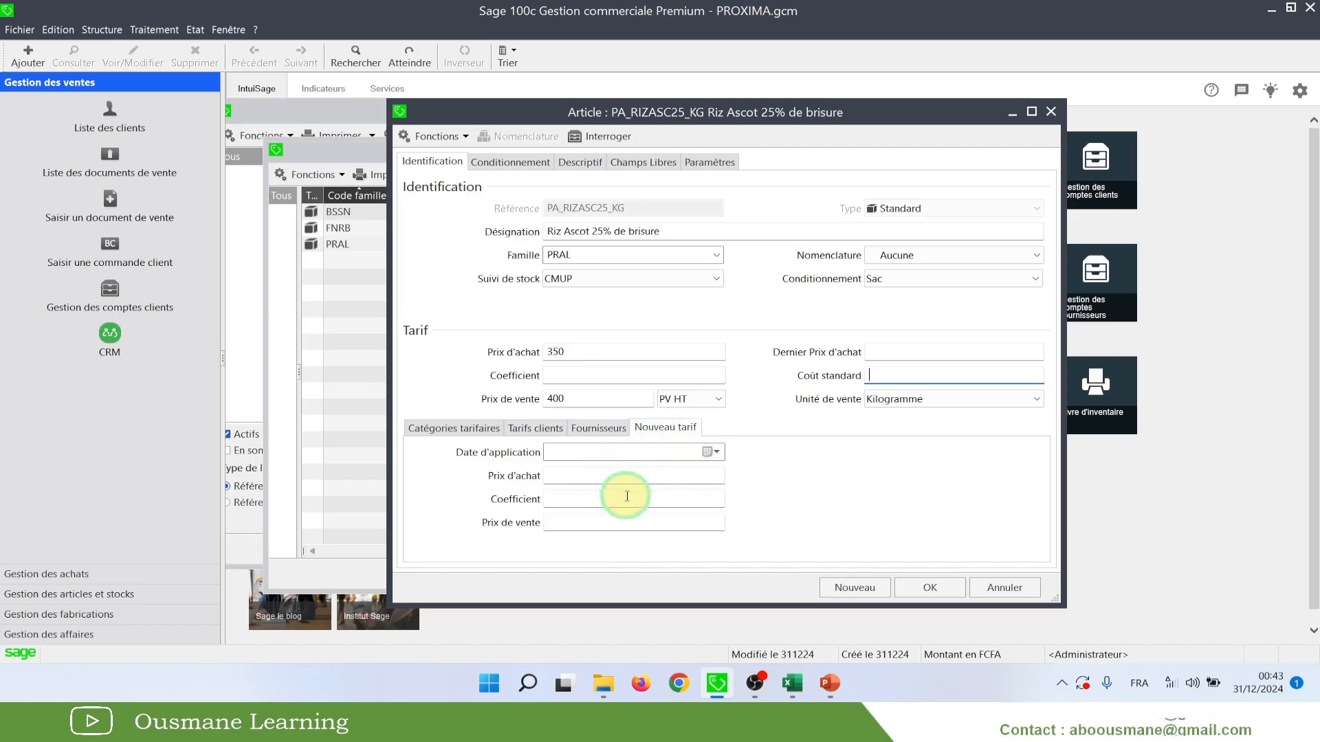
pyautogui.click(590, 451)
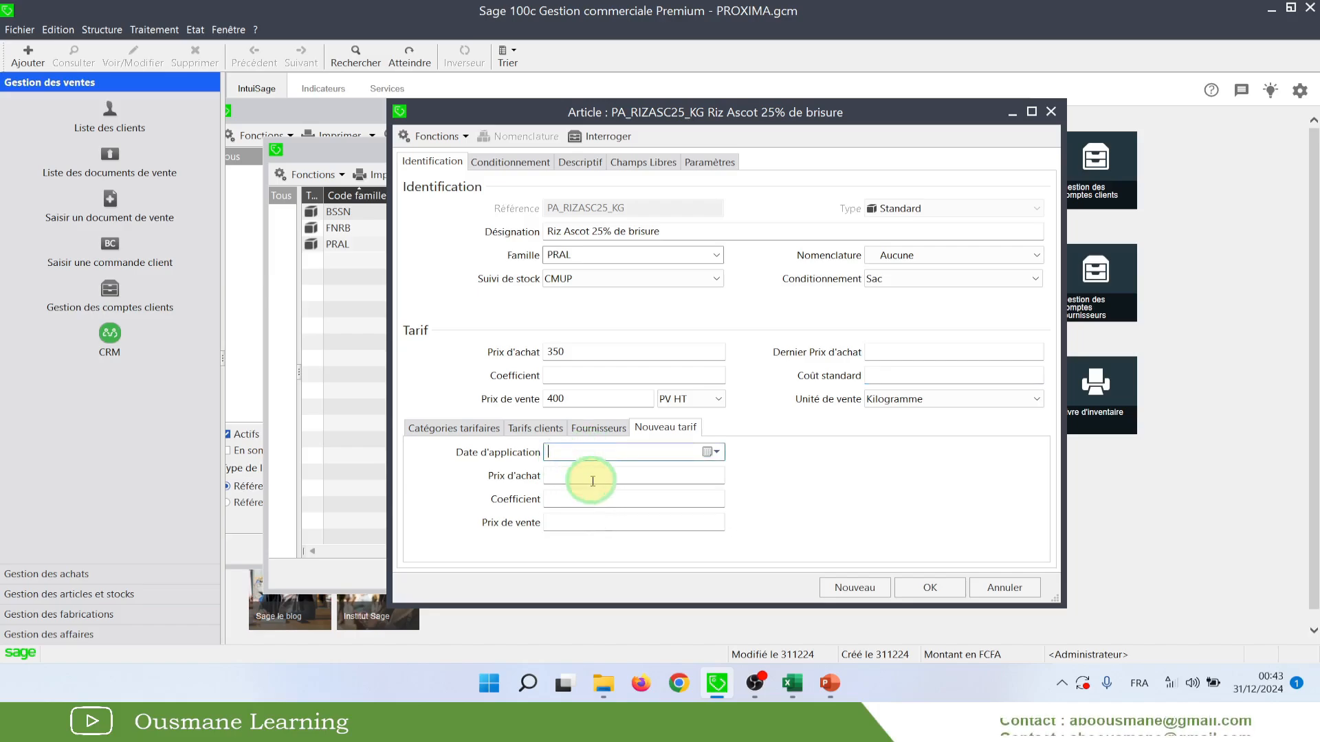
pyautogui.click(567, 480)
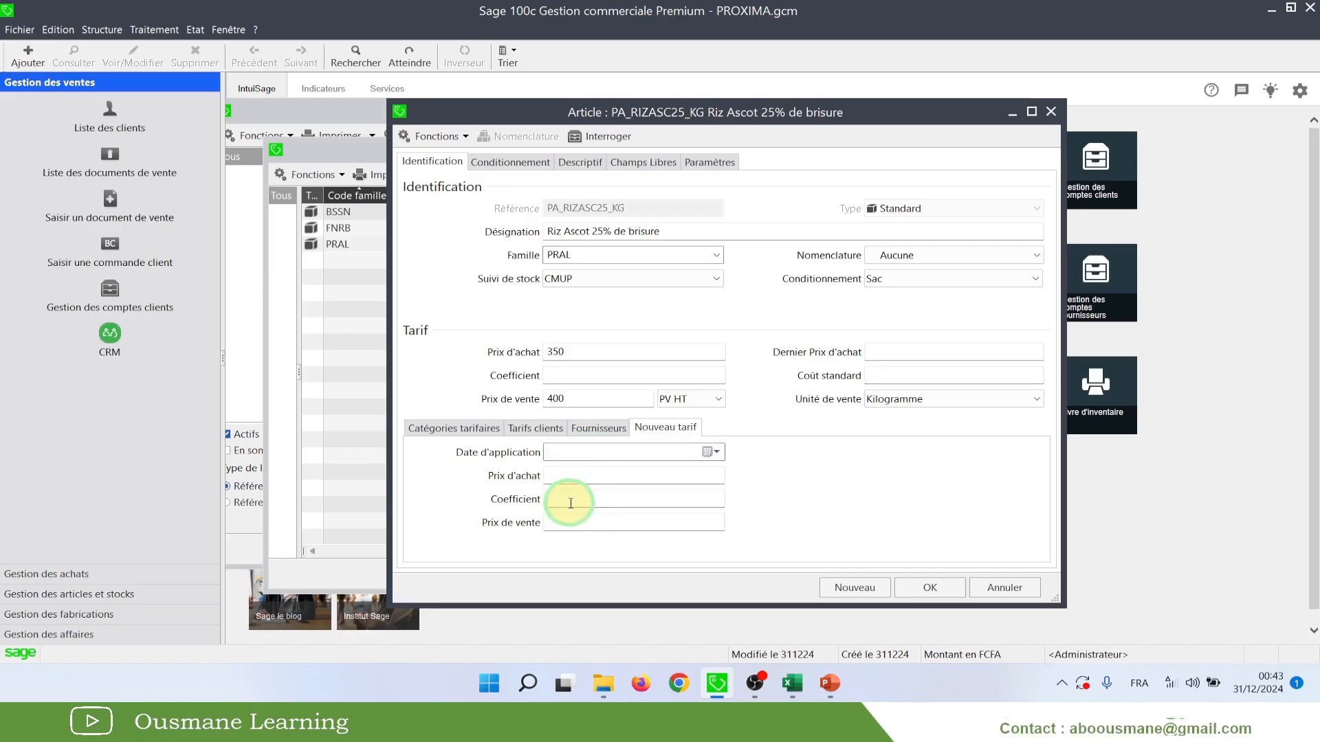
pyautogui.click(570, 503)
pyautogui.click(570, 524)
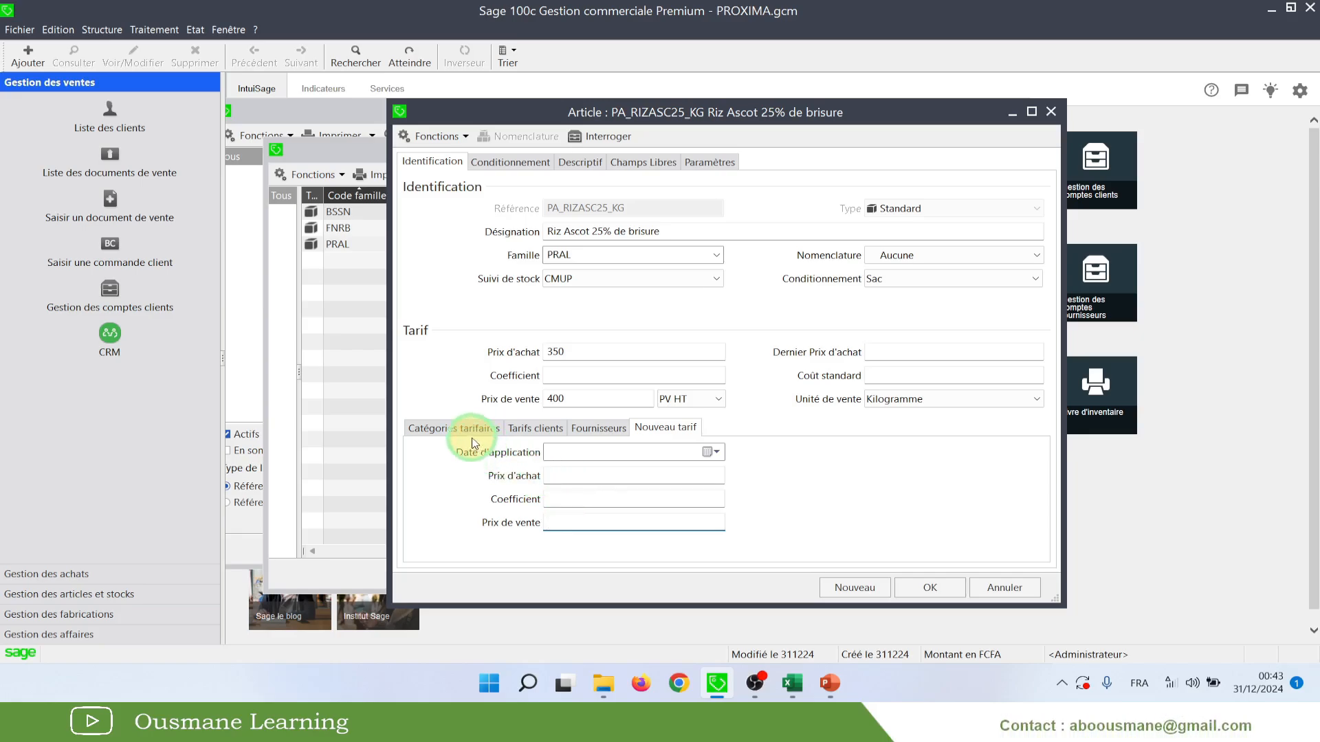
pyautogui.click(19, 30)
pyautogui.moveTo(118, 299)
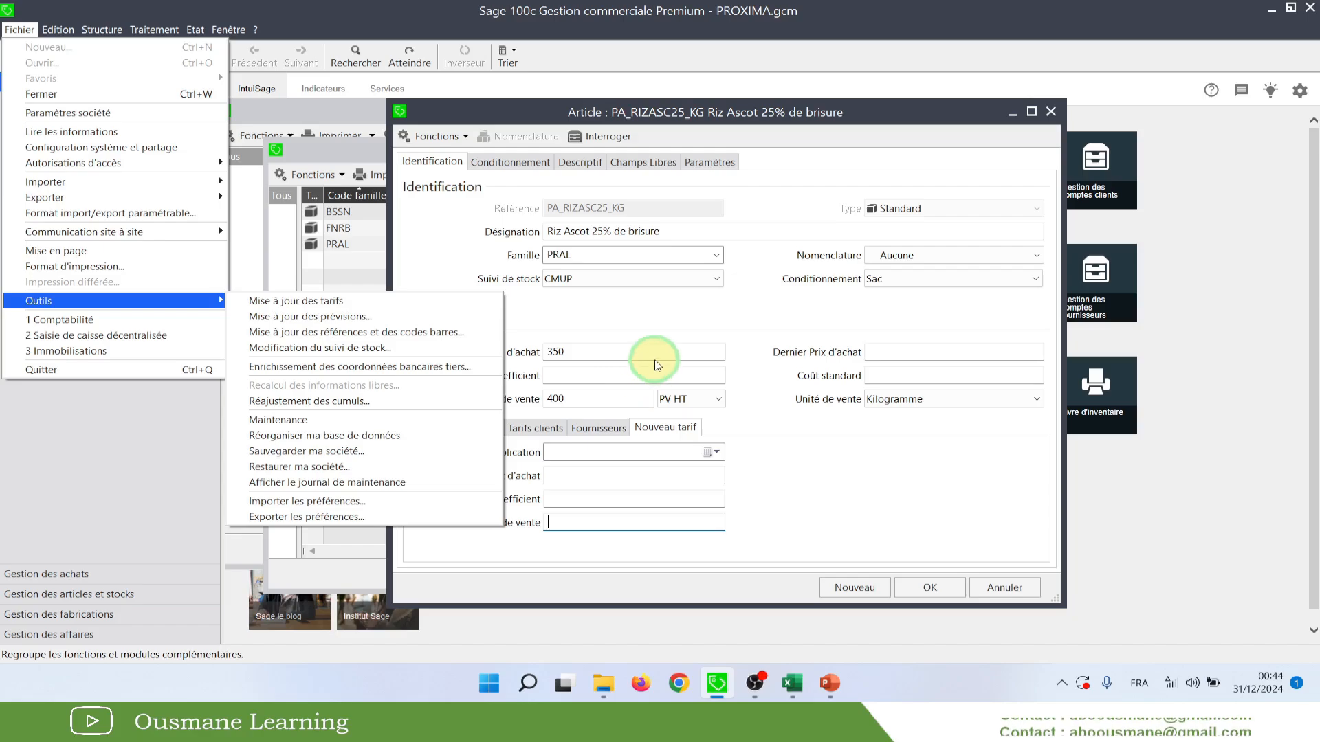
pyautogui.click(902, 518)
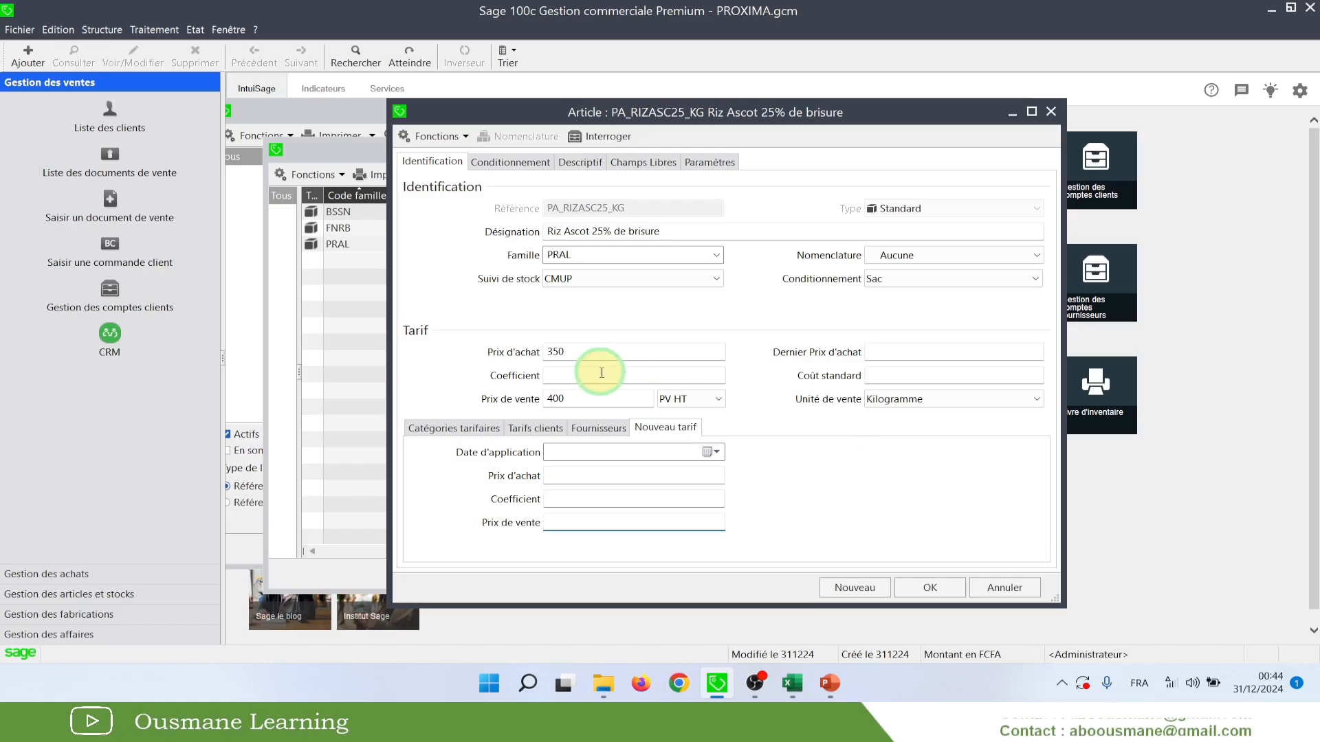
# Check the rice article's packaging list and open the Sac packaging's elements in the company's article parameters
pyautogui.click(512, 164)
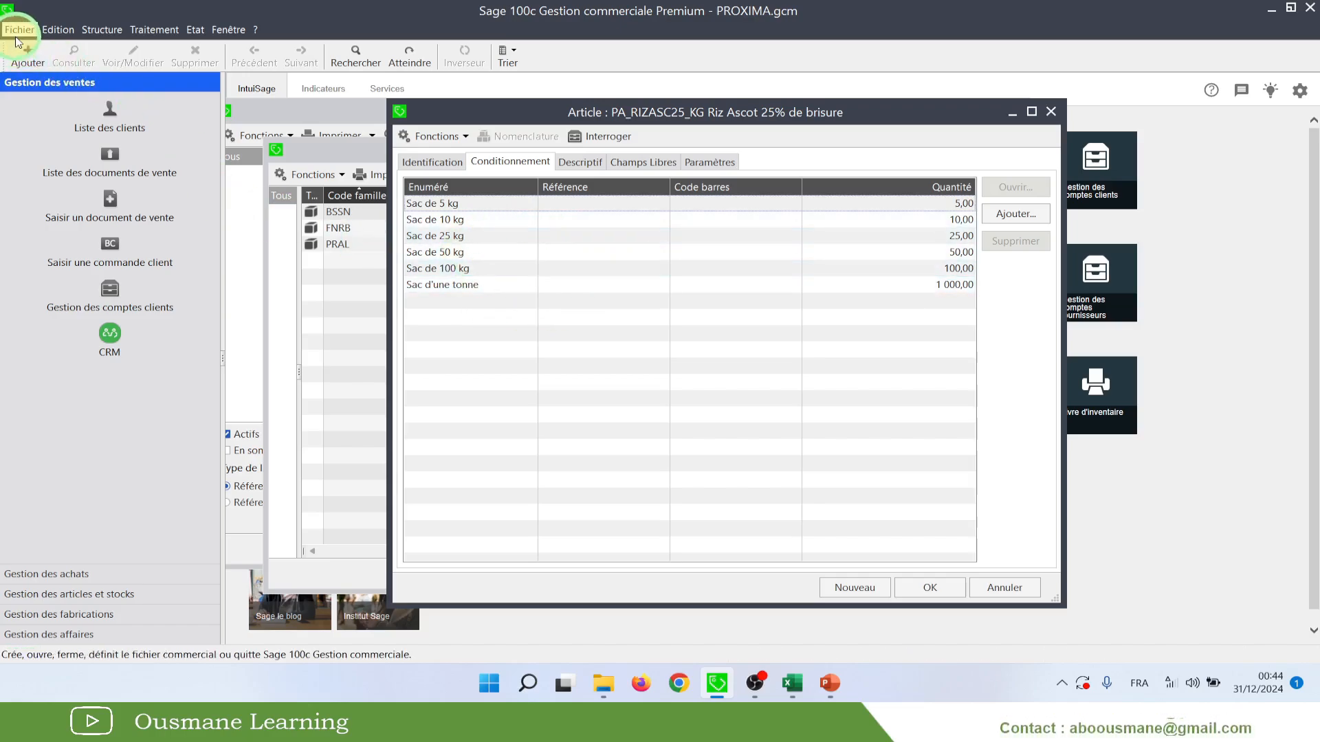
pyautogui.click(17, 35)
pyautogui.click(97, 114)
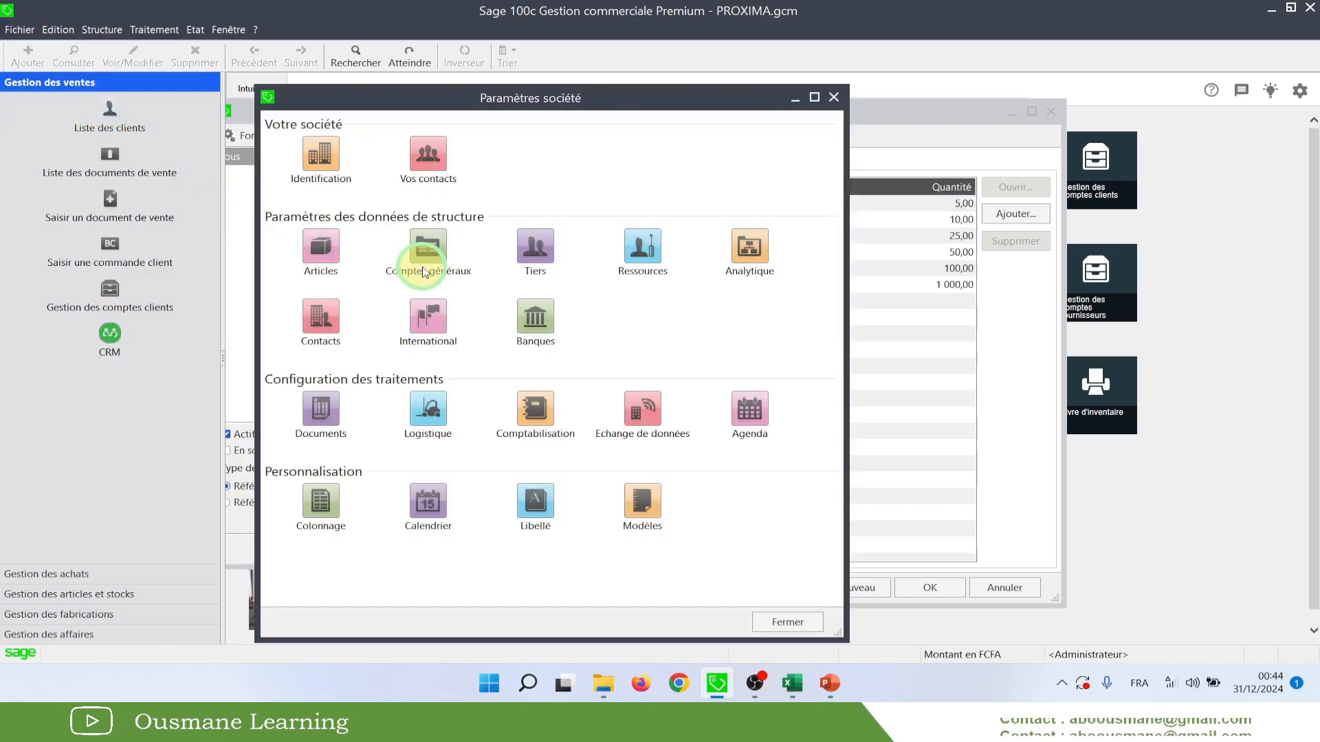
pyautogui.click(330, 251)
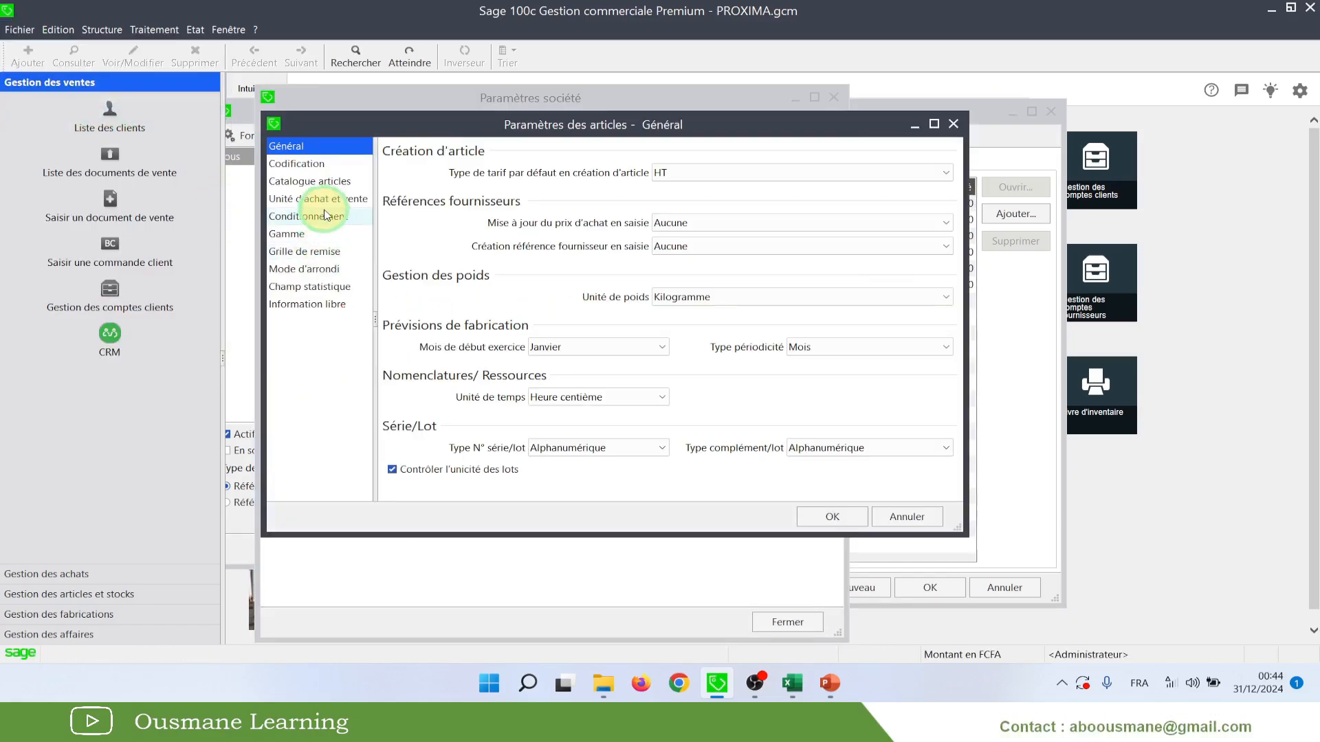
pyautogui.click(325, 215)
pyautogui.click(496, 178)
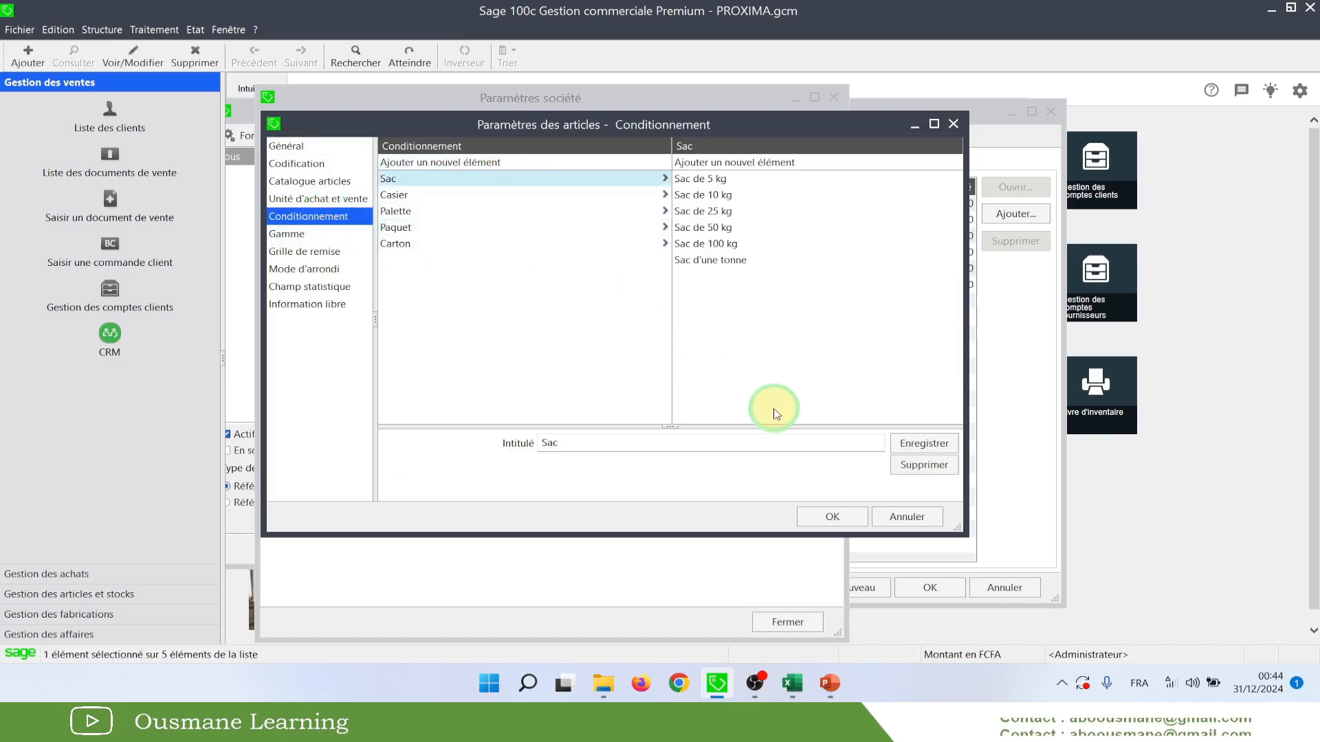
# Add the element "sac de 75 kg" with default quantity 75 to the Sac packaging and carry it over to all articles
pyautogui.click(782, 163)
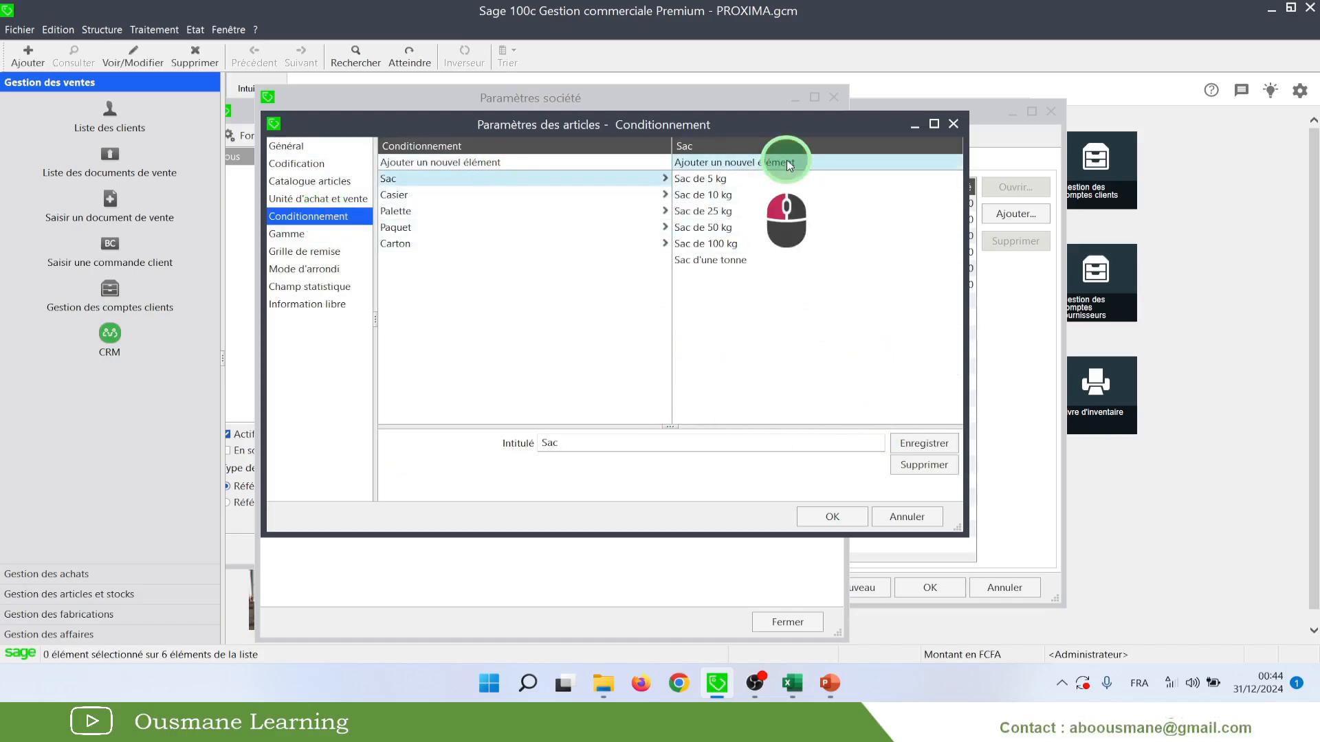
pyautogui.click(644, 442)
pyautogui.write('sac de')
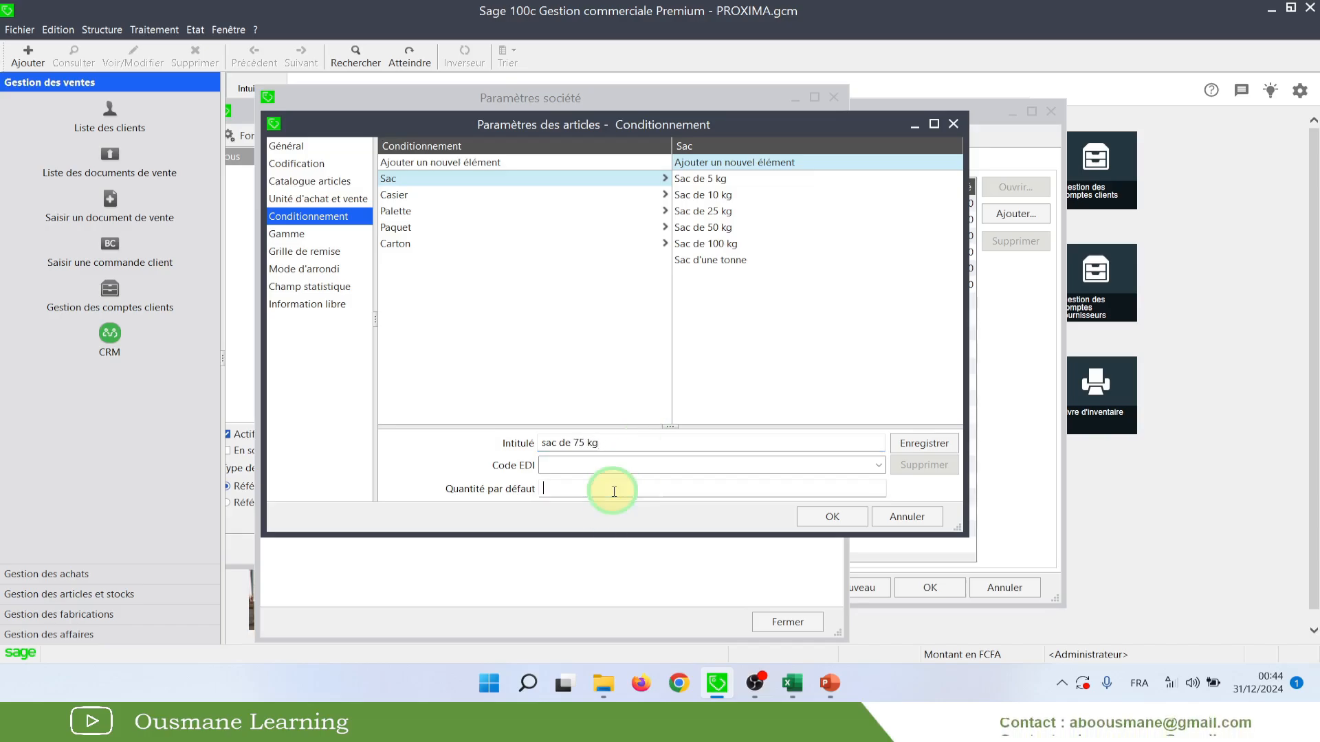
pyautogui.write('75')
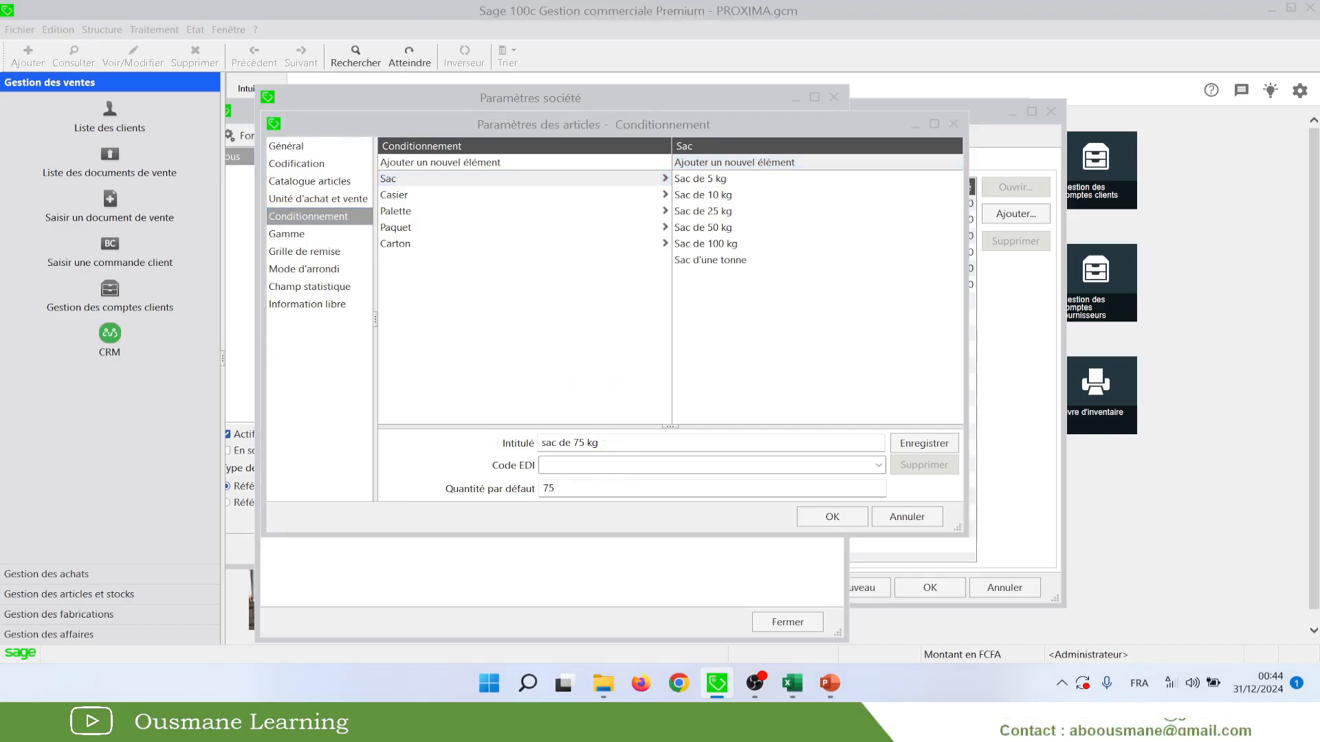
pyautogui.moveTo(628, 409); pyautogui.dragTo(628, 348)
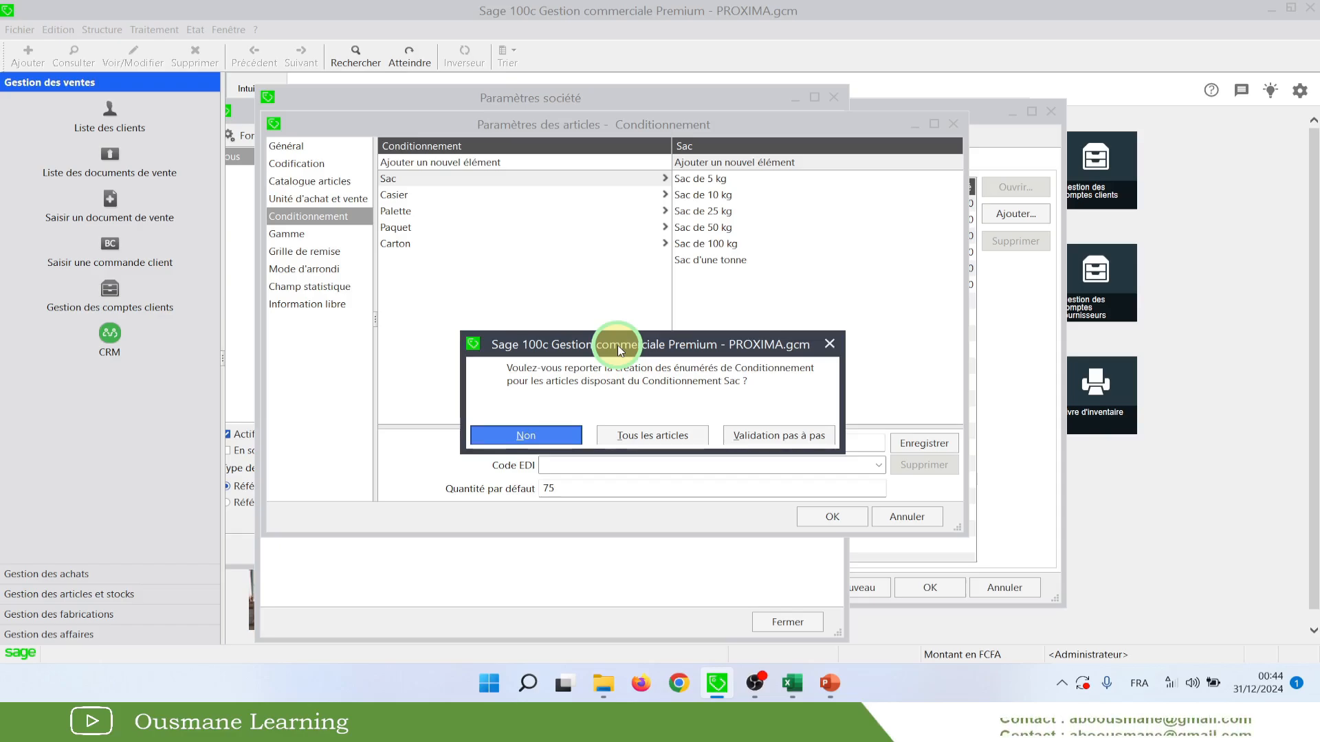
pyautogui.moveTo(620, 351); pyautogui.dragTo(658, 321)
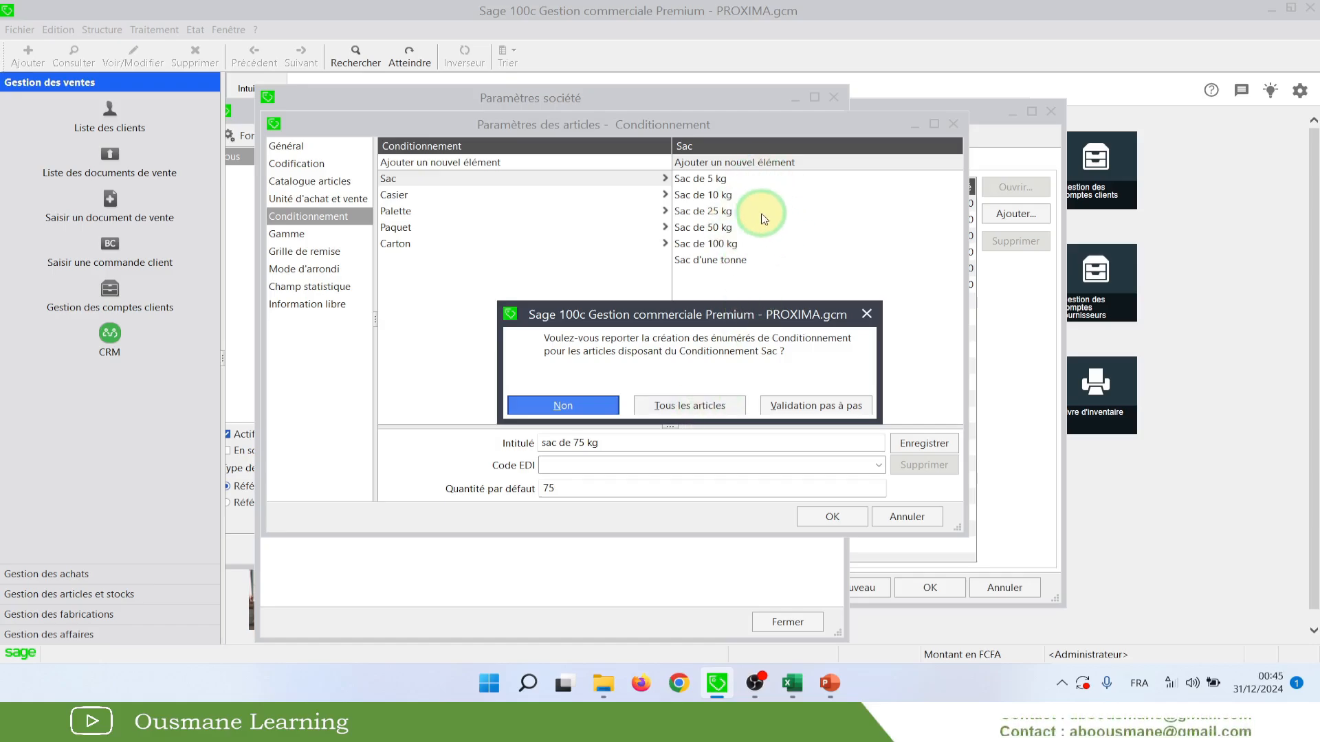
pyautogui.click(689, 407)
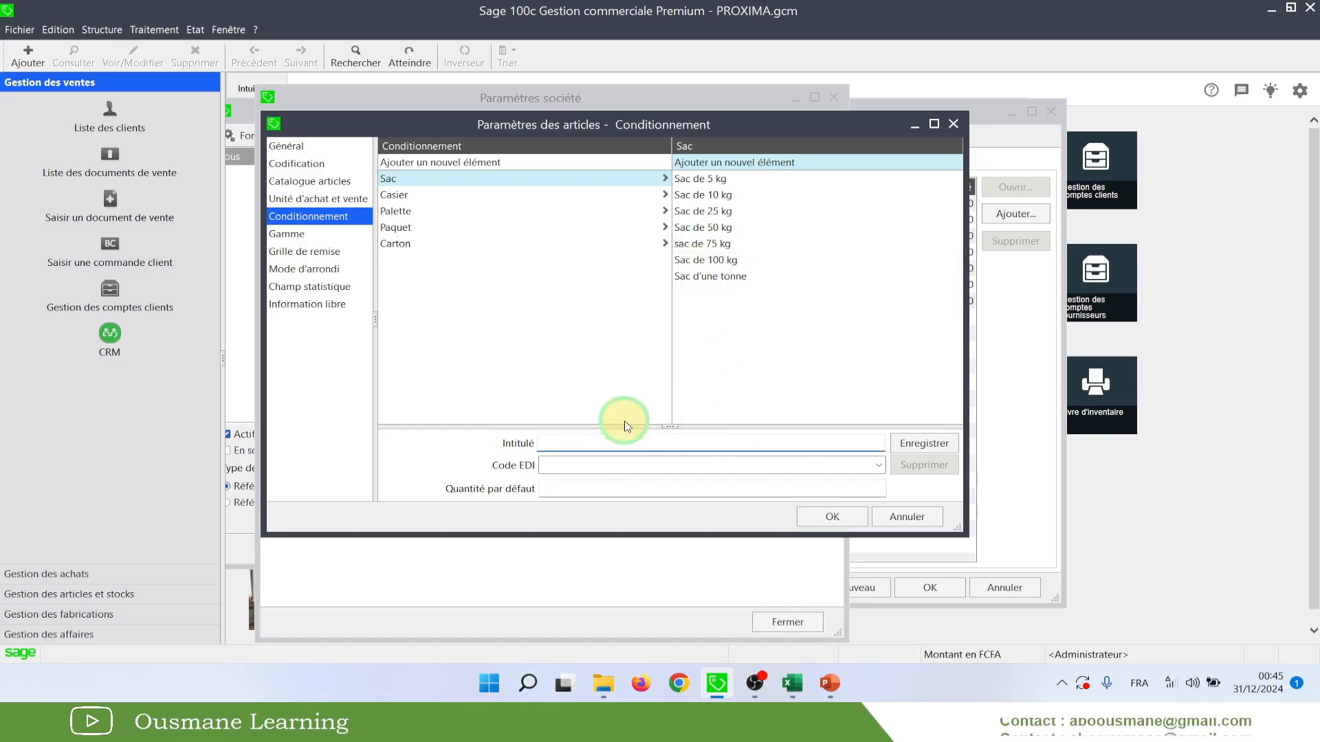
# Add the element "sac de 110 kg" with default quantity 110 to the Sac packaging without carrying it over to existing articles
pyautogui.click(600, 450)
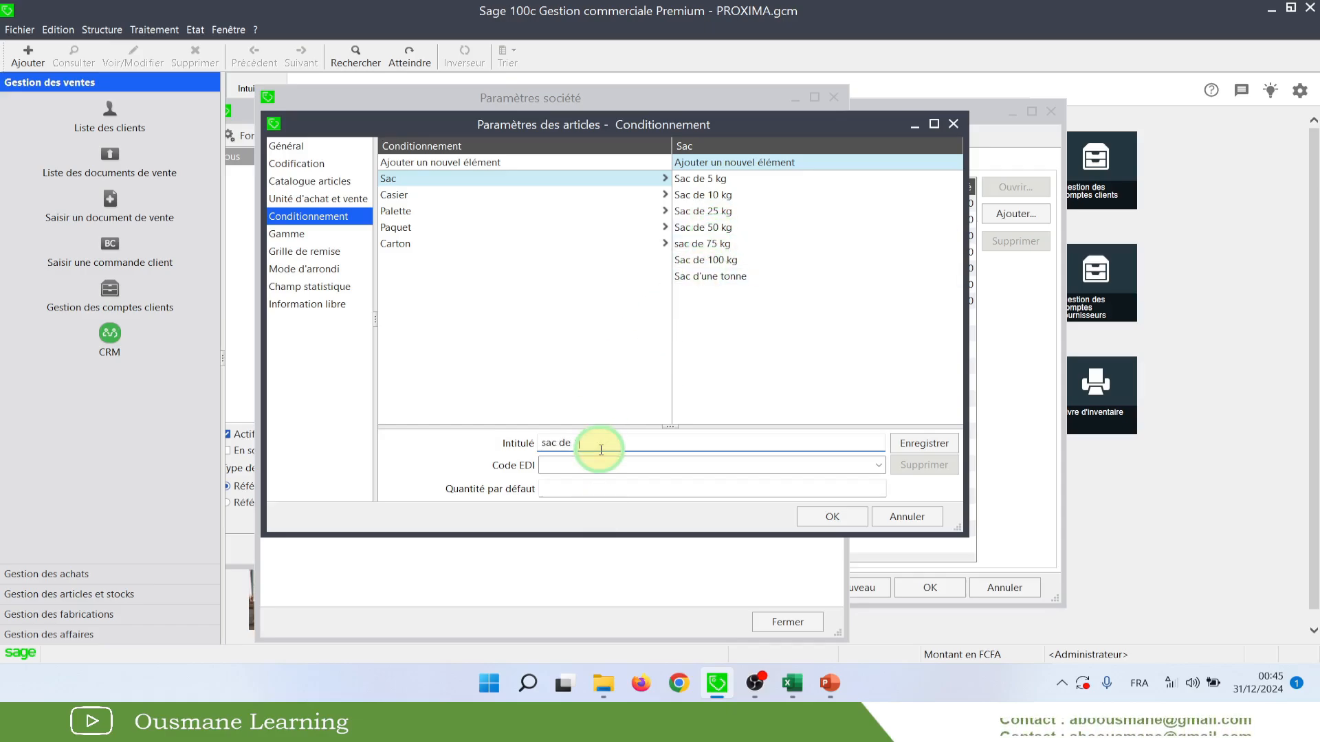
pyautogui.write('110 kg')
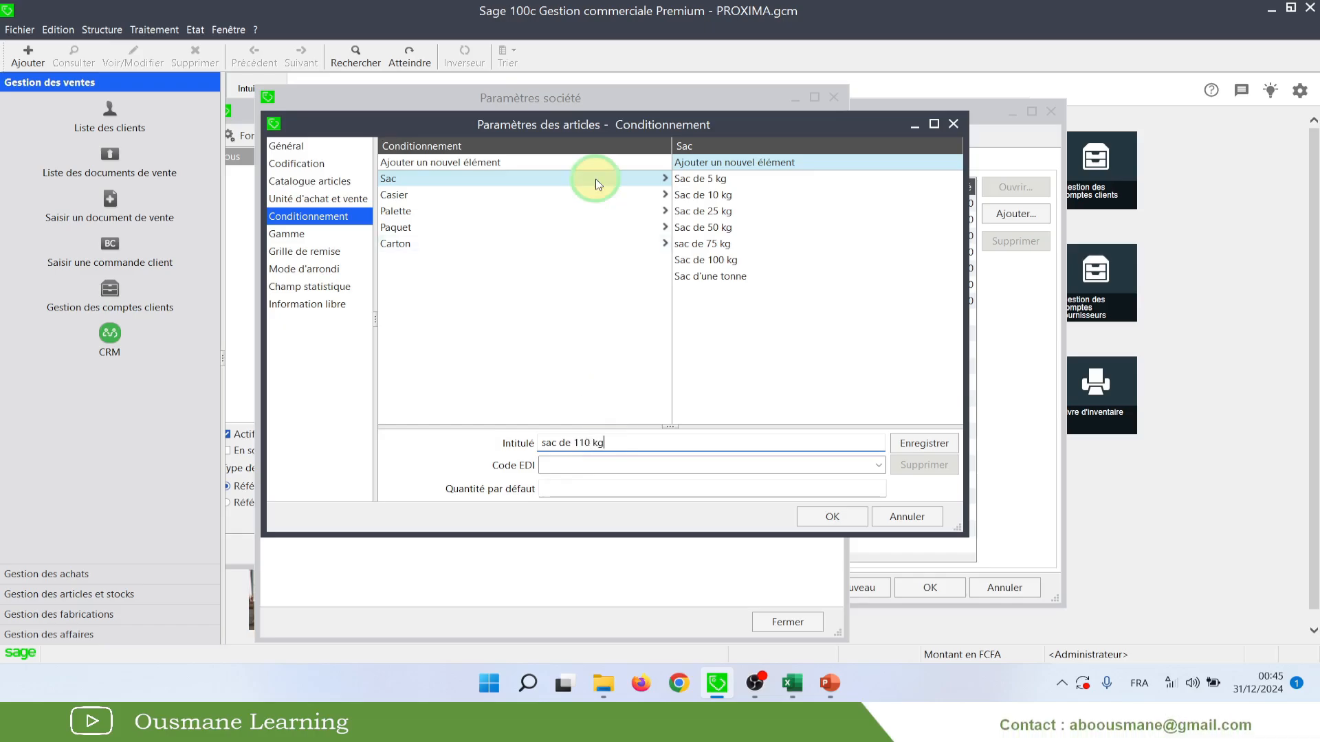
pyautogui.click(610, 490)
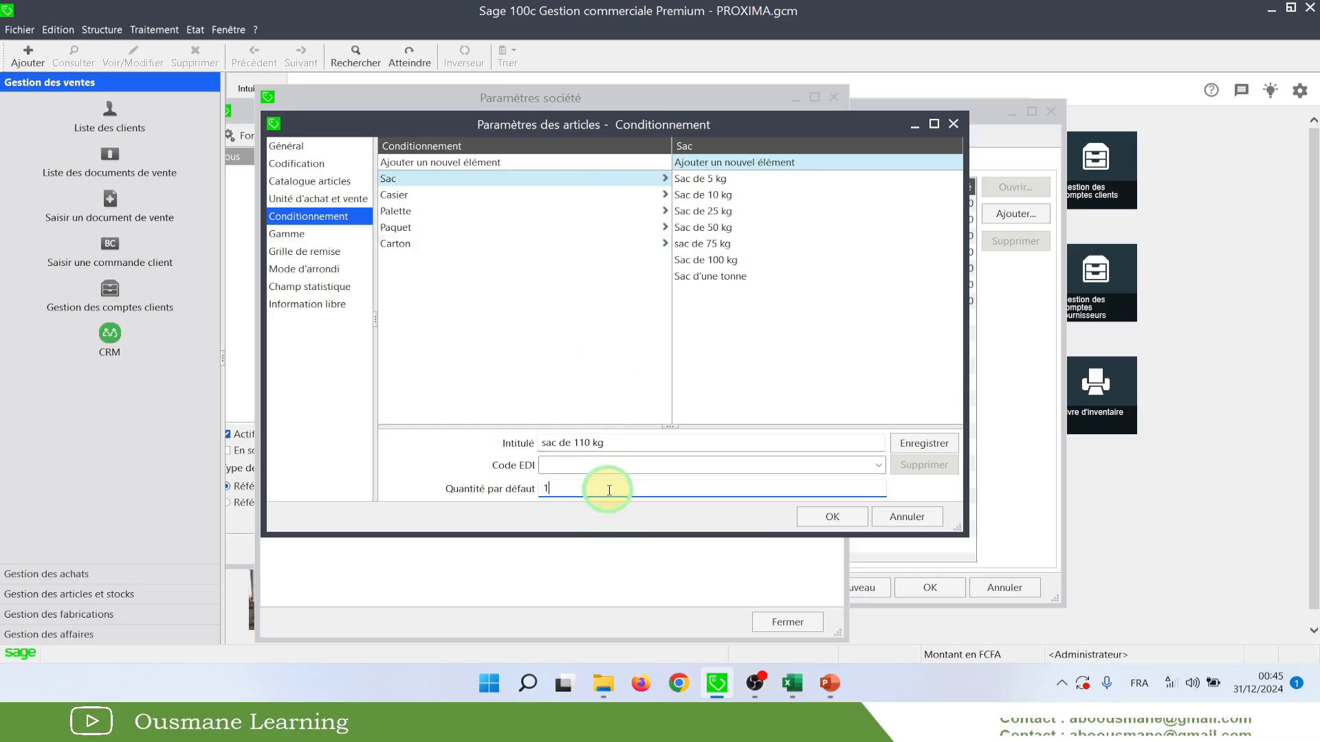
pyautogui.write('110')
pyautogui.click(921, 443)
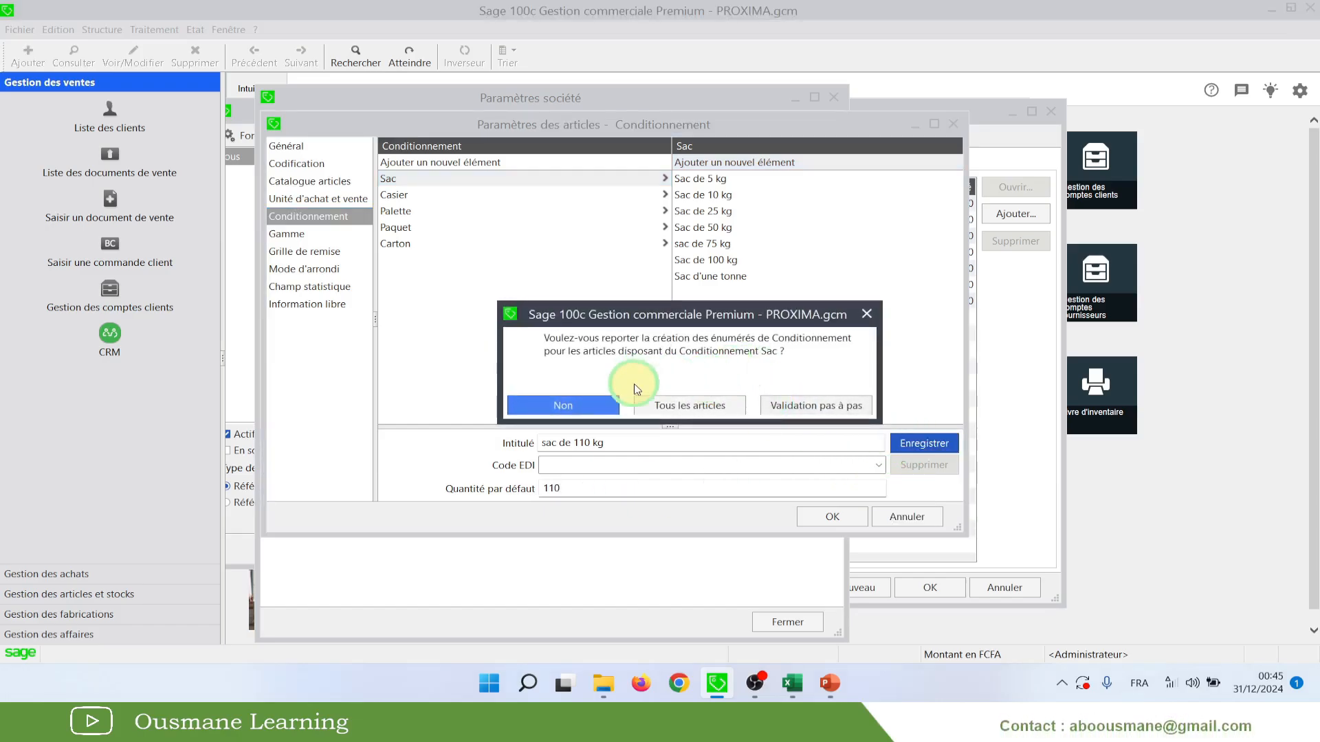
pyautogui.click(591, 407)
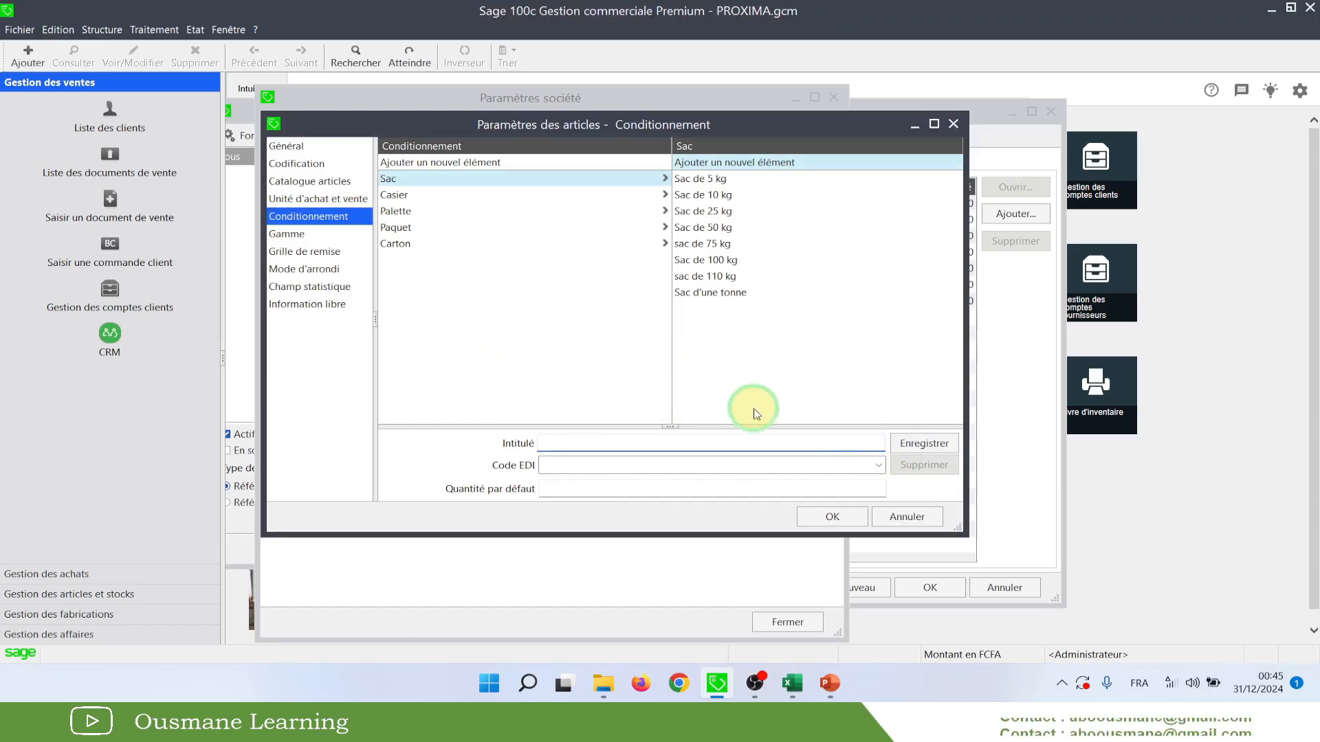
# Review the 75 kg and 110 kg elements, validate the article parameters and check which ones appear in the rice article's packaging list
pyautogui.click(710, 247)
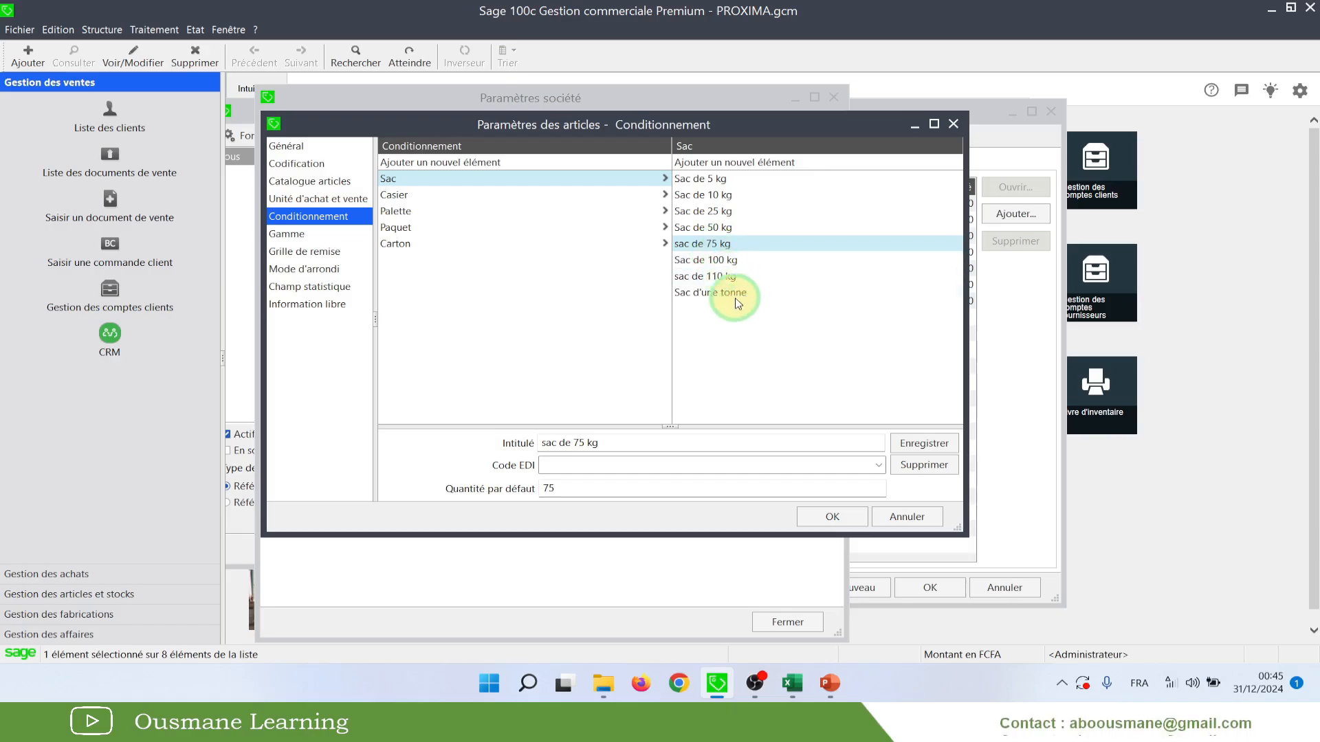
pyautogui.click(719, 276)
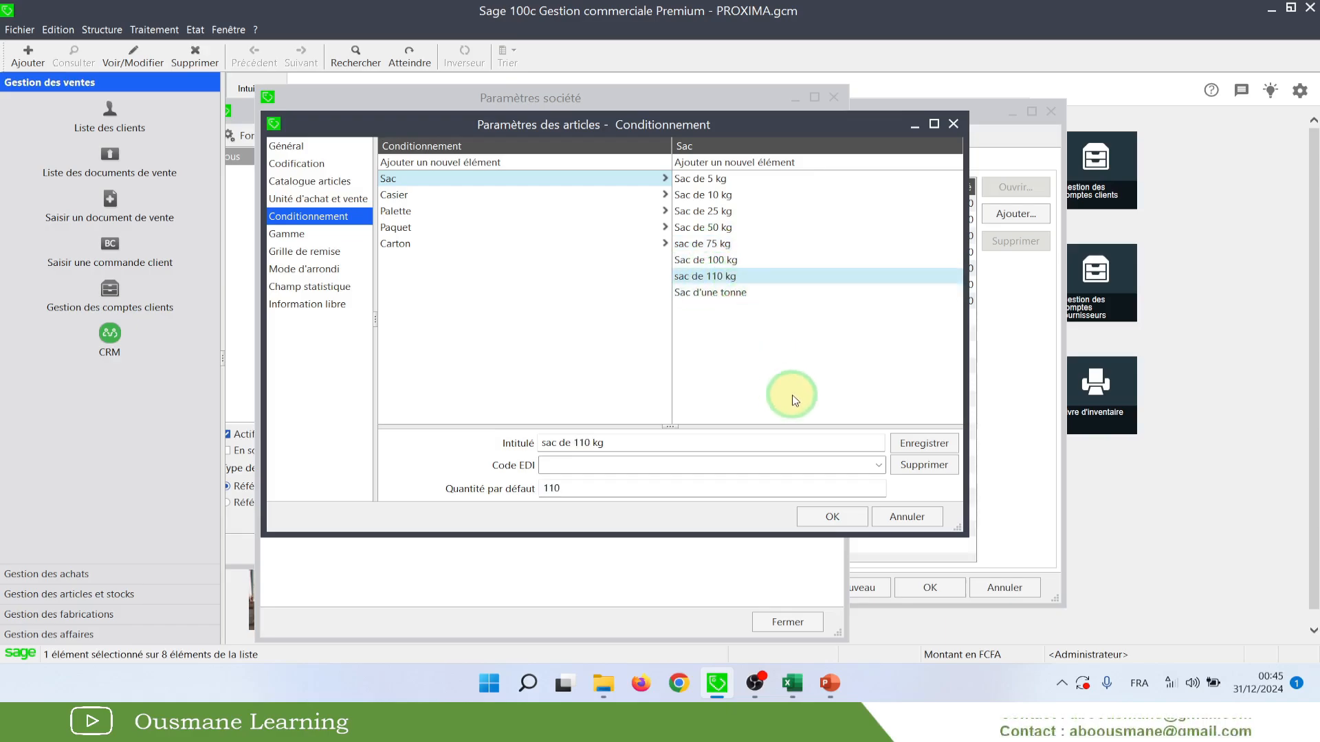
pyautogui.click(834, 511)
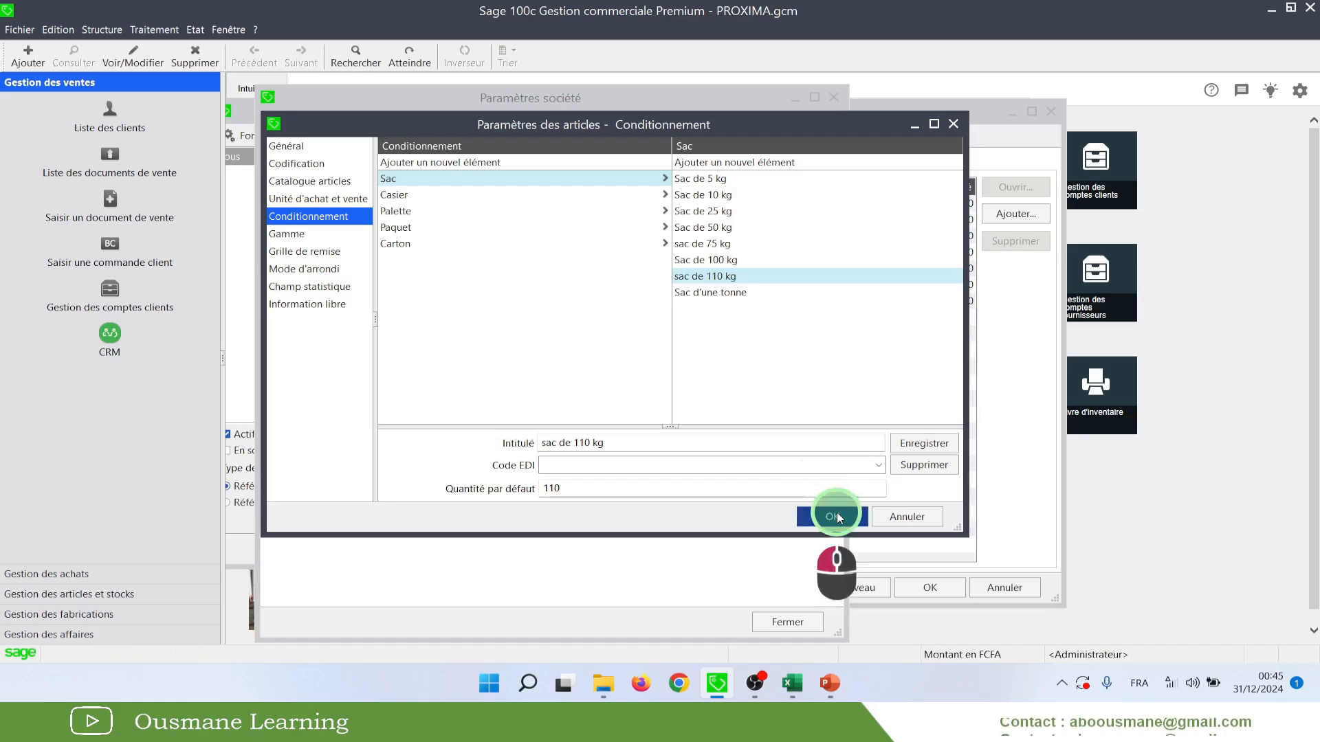
pyautogui.click(805, 621)
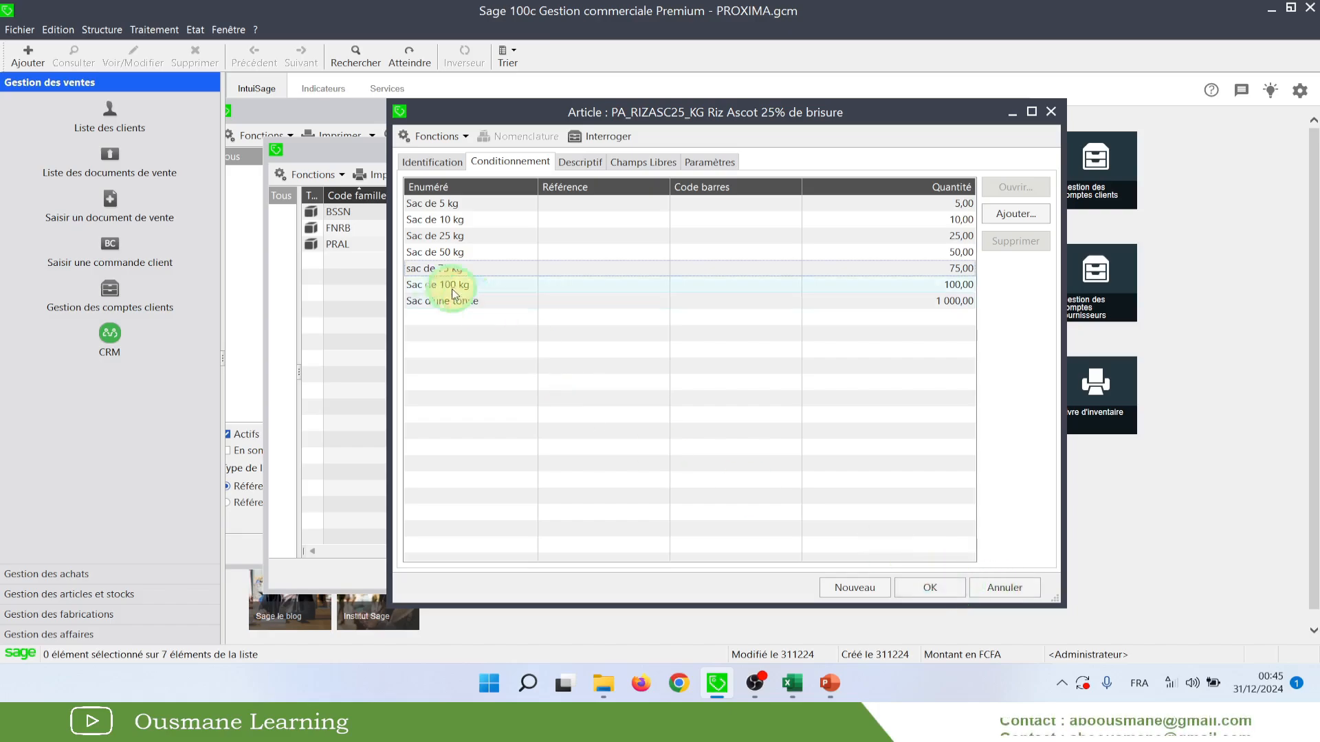
pyautogui.click(461, 268)
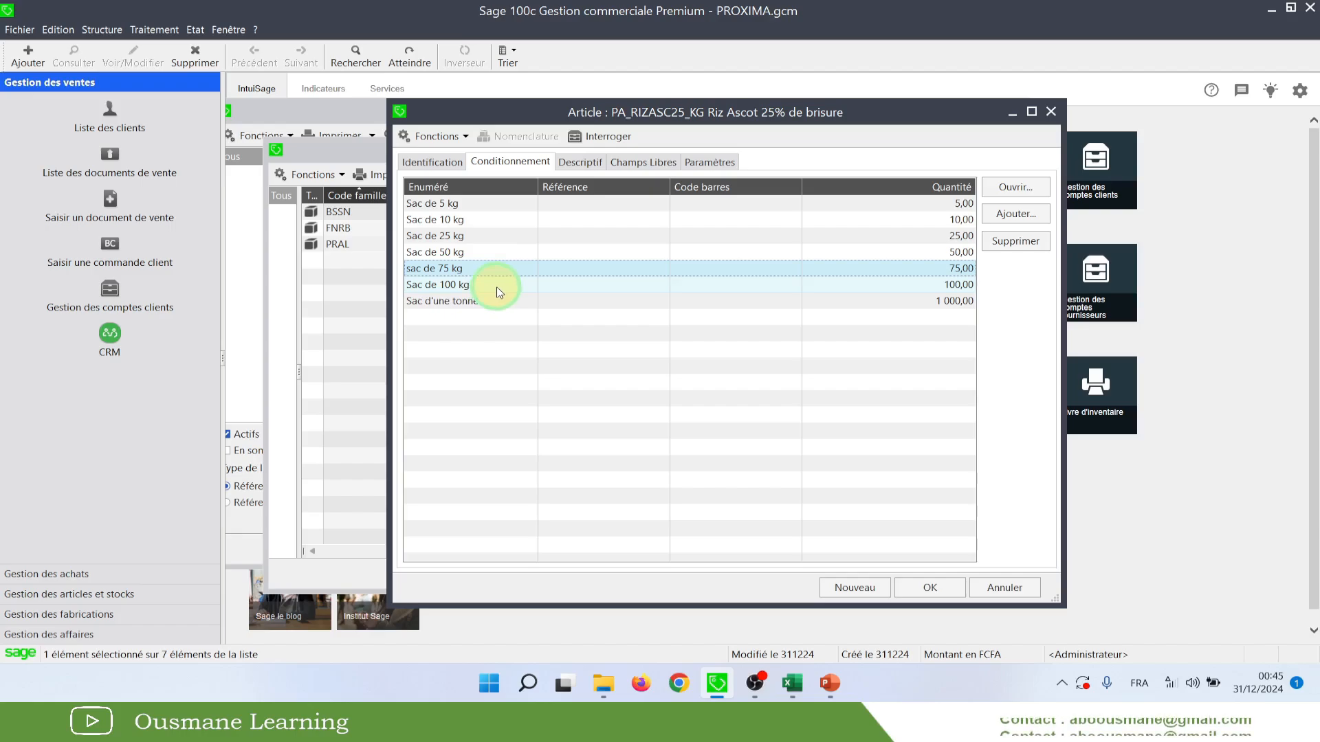
# Reopen the Sac packaging's elements in the company's article parameters
pyautogui.click(19, 30)
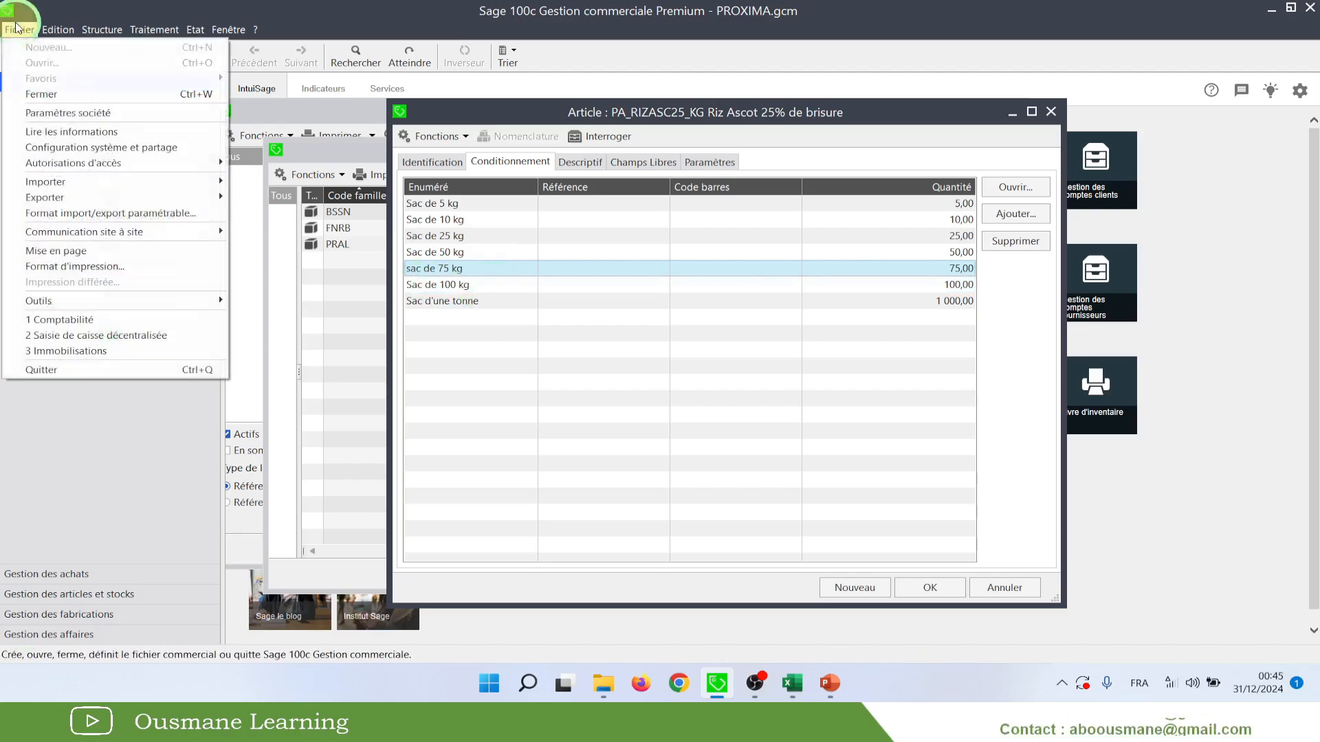
pyautogui.click(87, 114)
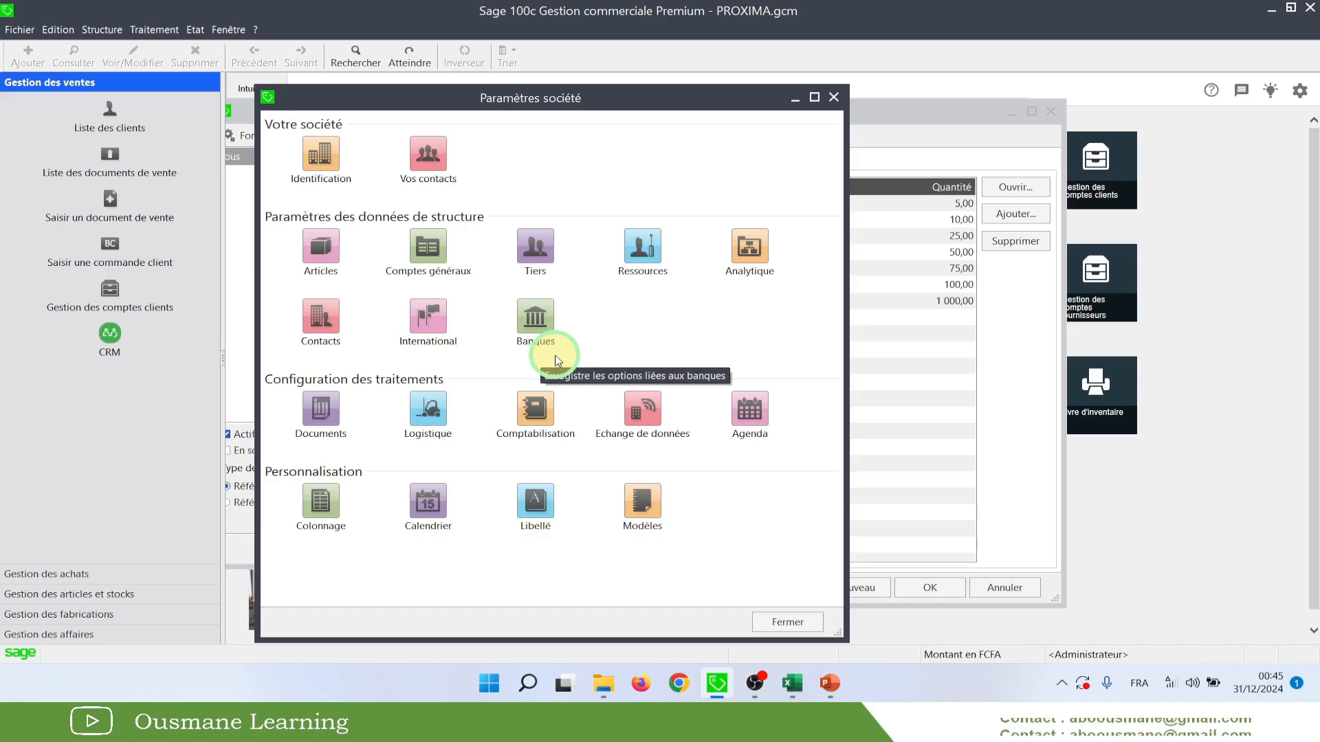
pyautogui.click(320, 246)
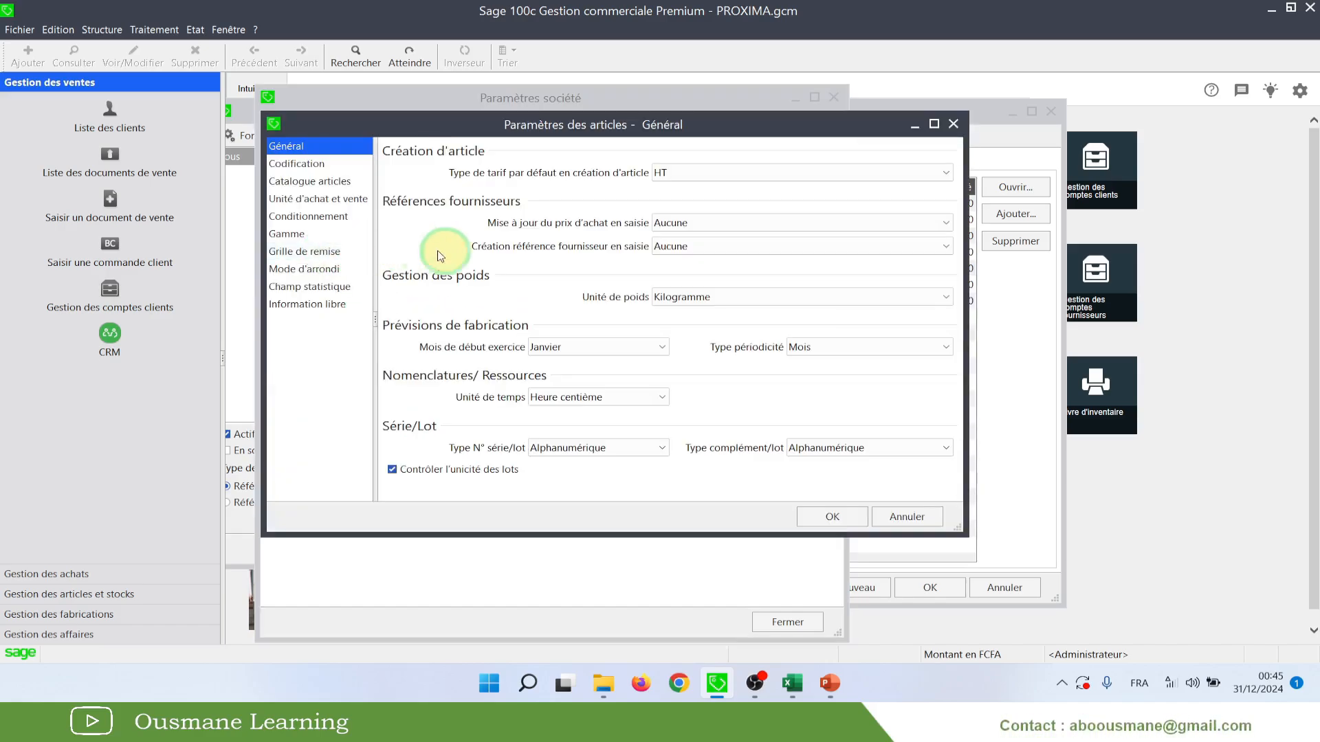
pyautogui.click(328, 218)
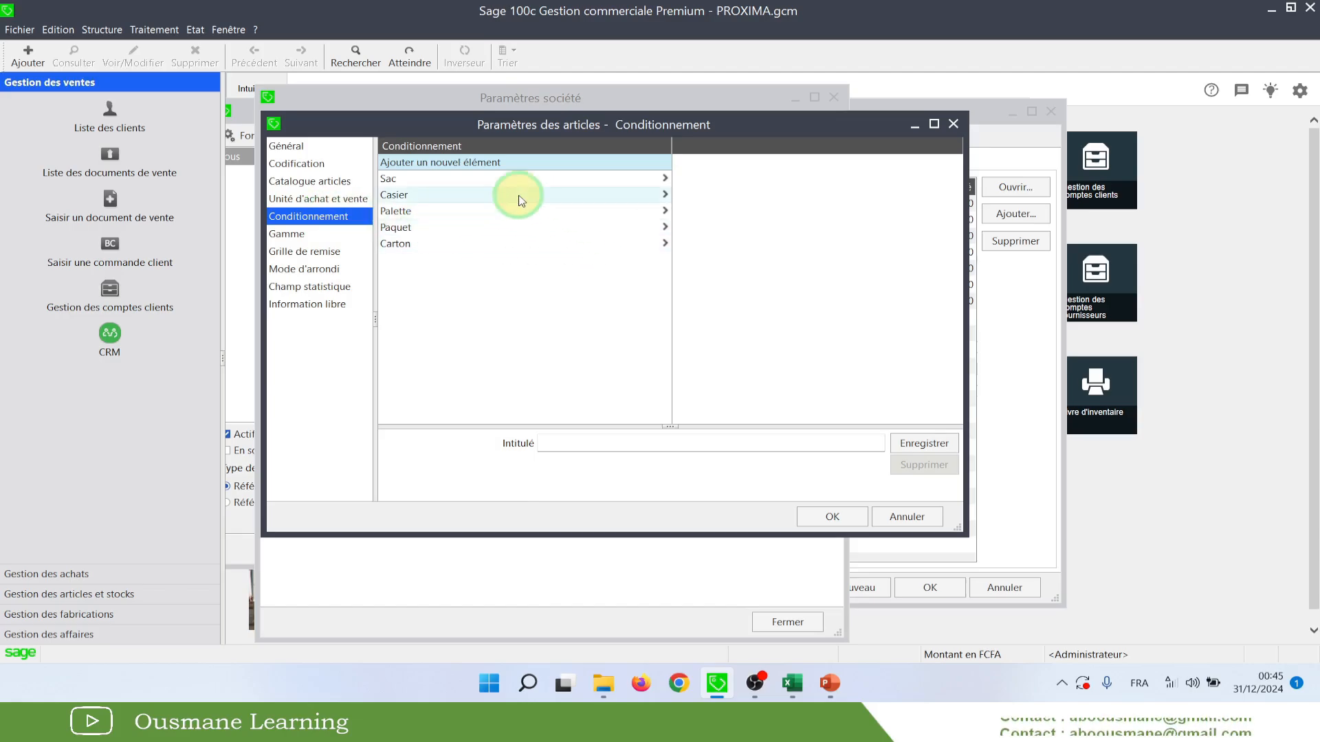
pyautogui.click(720, 246)
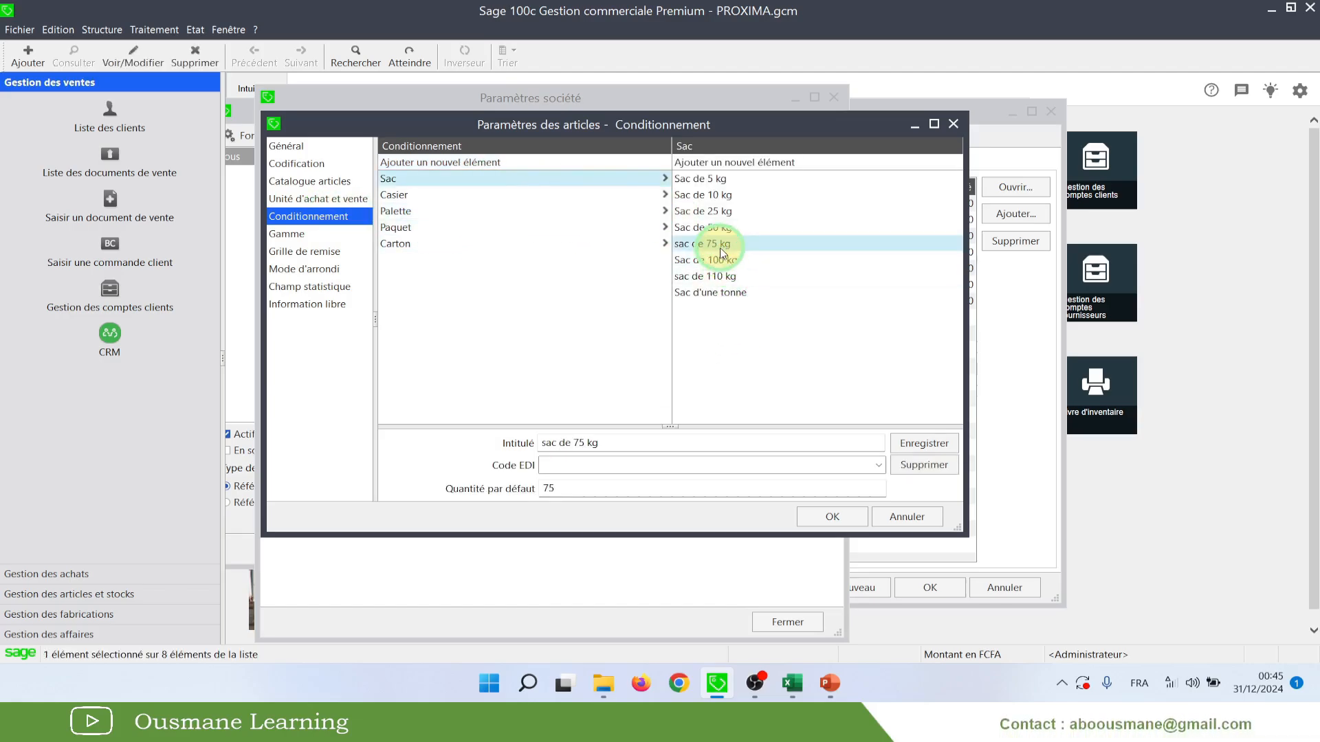
# Add the element "sac de 15" with default quantity 15 to the Sac packaging
pyautogui.click(915, 443)
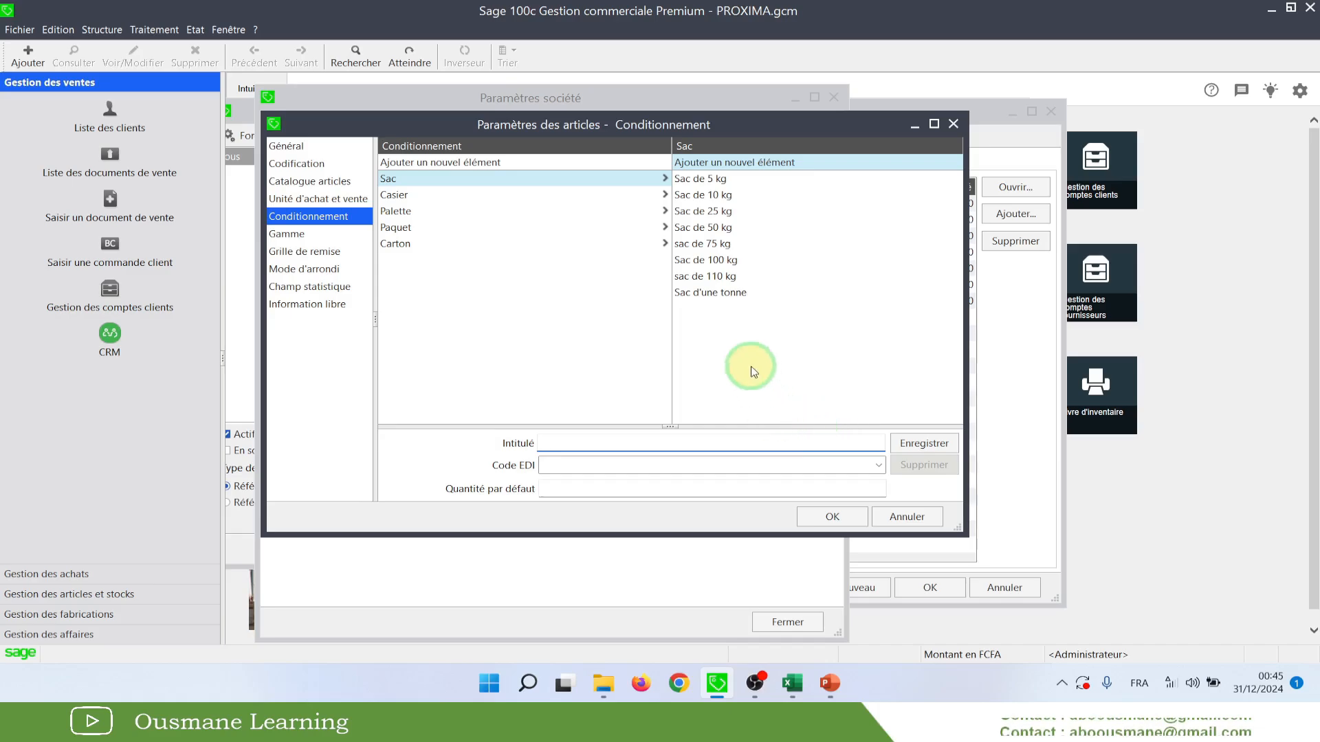
pyautogui.write('sac de 15')
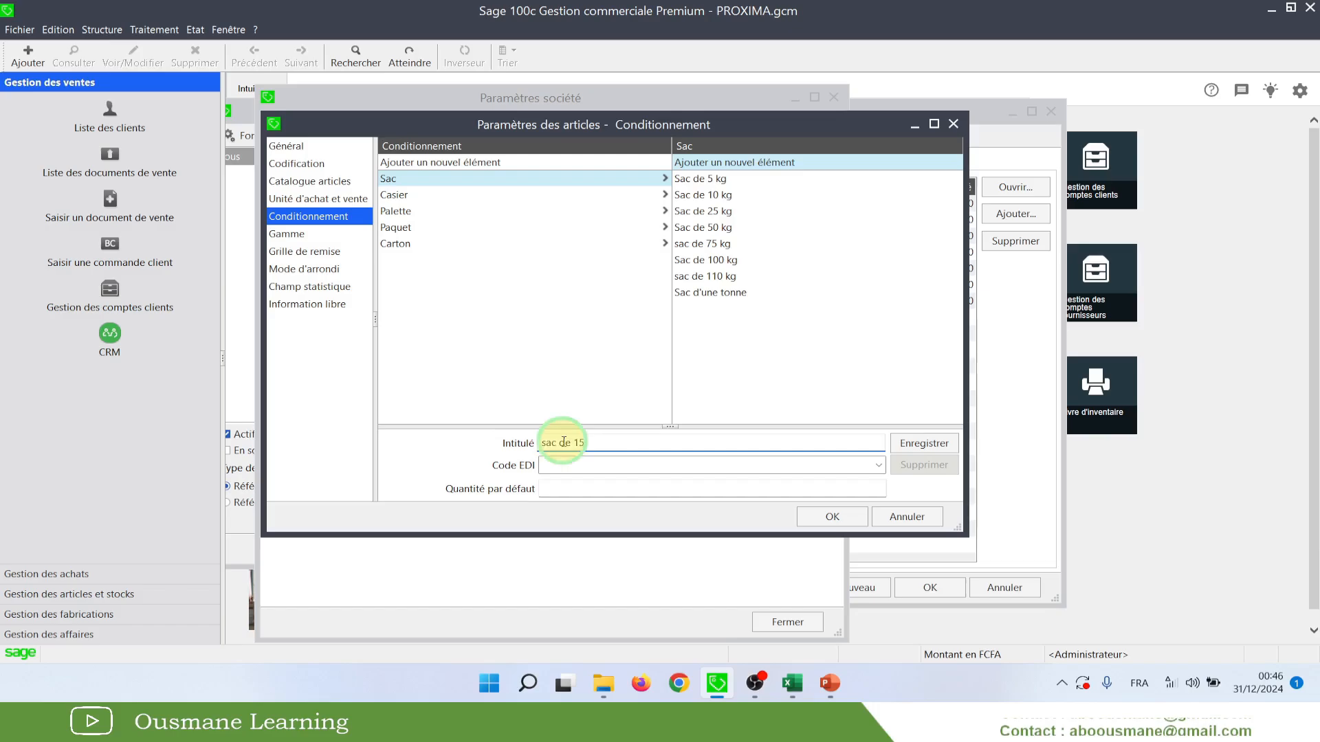
pyautogui.click(569, 491)
pyautogui.write('15')
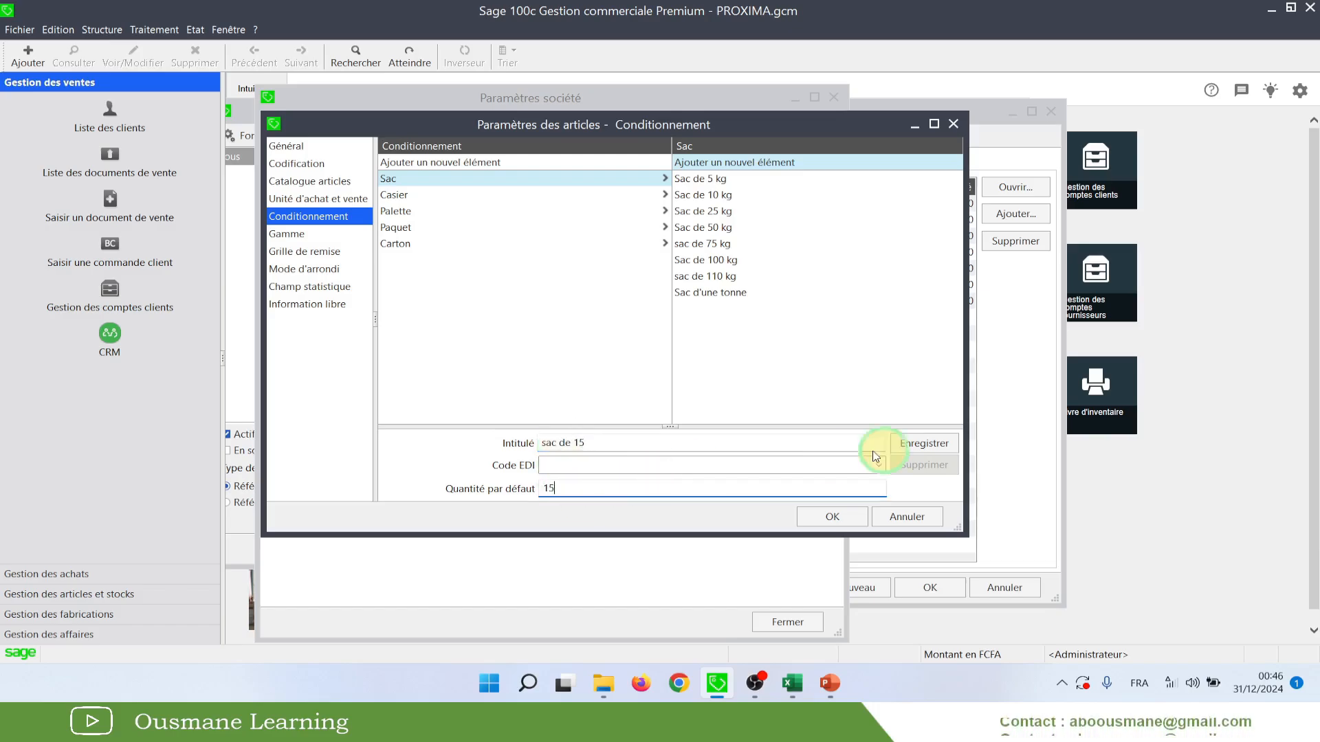
pyautogui.click(934, 444)
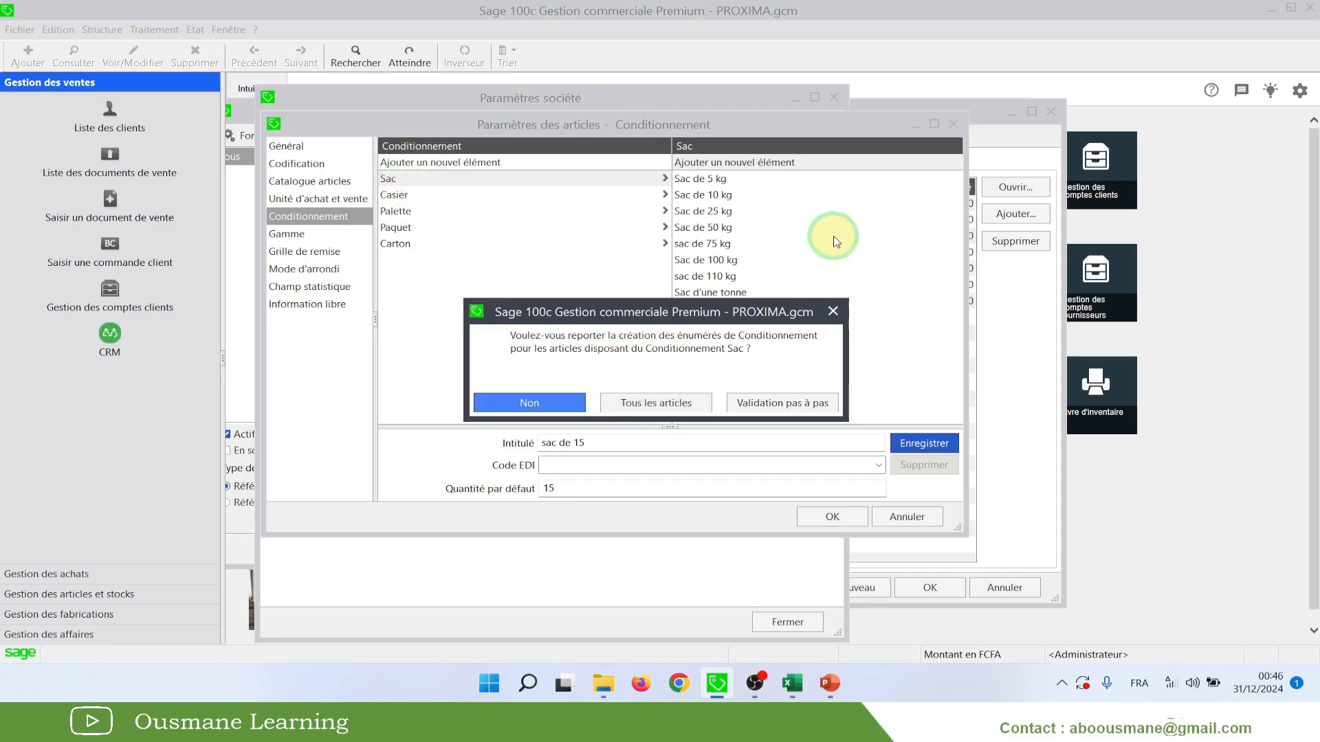
pyautogui.moveTo(653, 305); pyautogui.dragTo(772, 254)
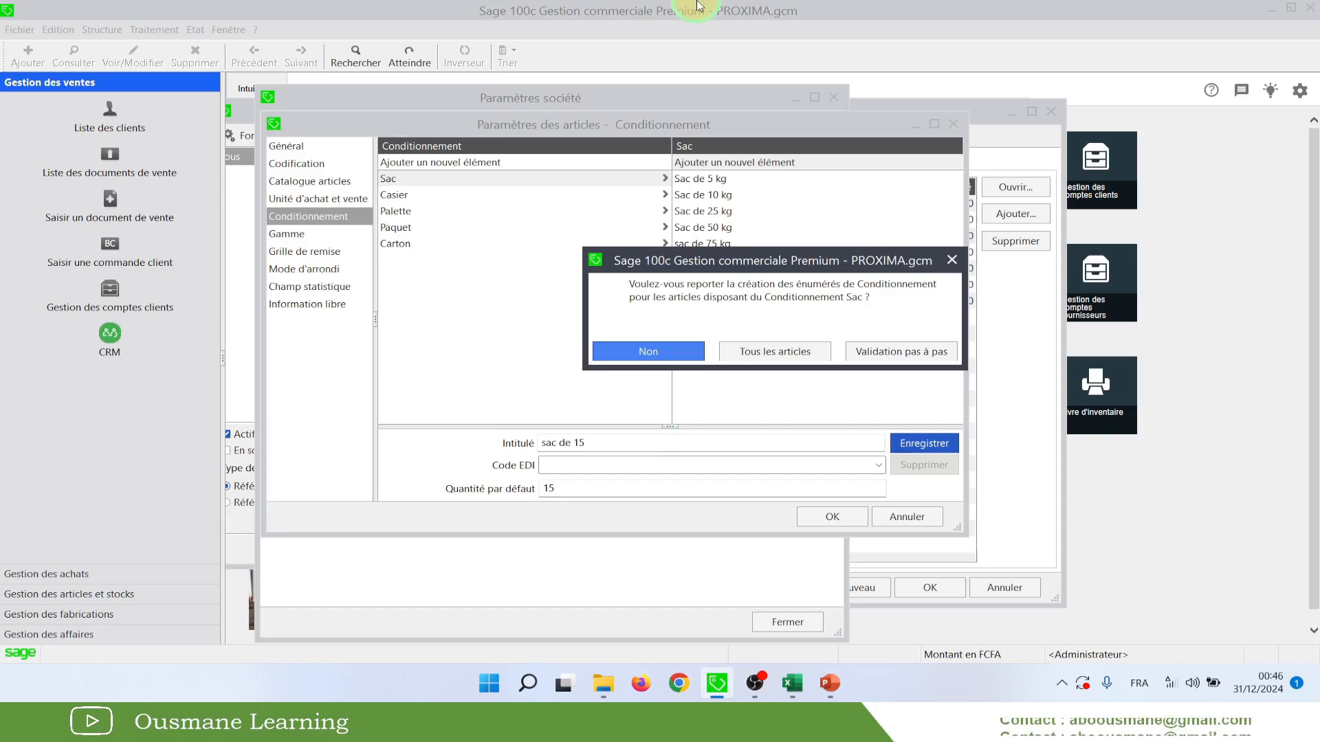
pyautogui.moveTo(772, 260); pyautogui.dragTo(587, 278)
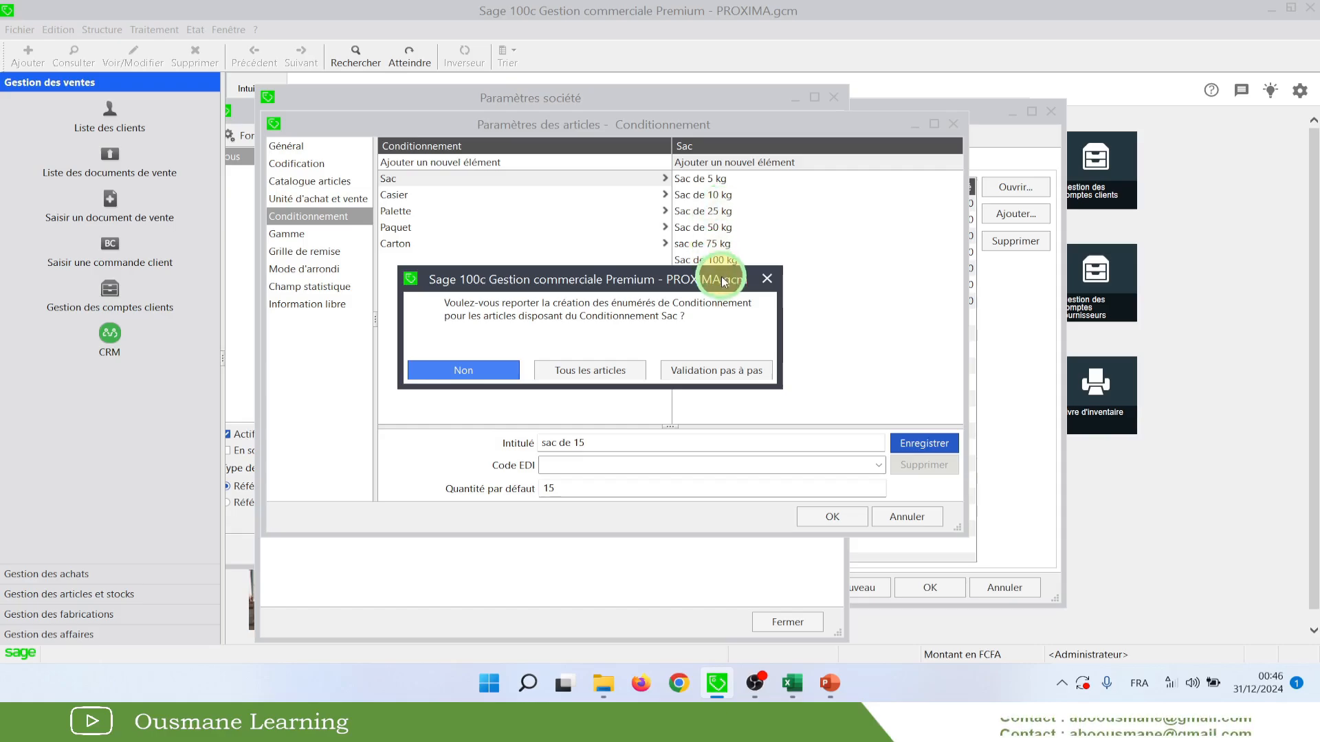
pyautogui.moveTo(722, 278); pyautogui.dragTo(734, 307)
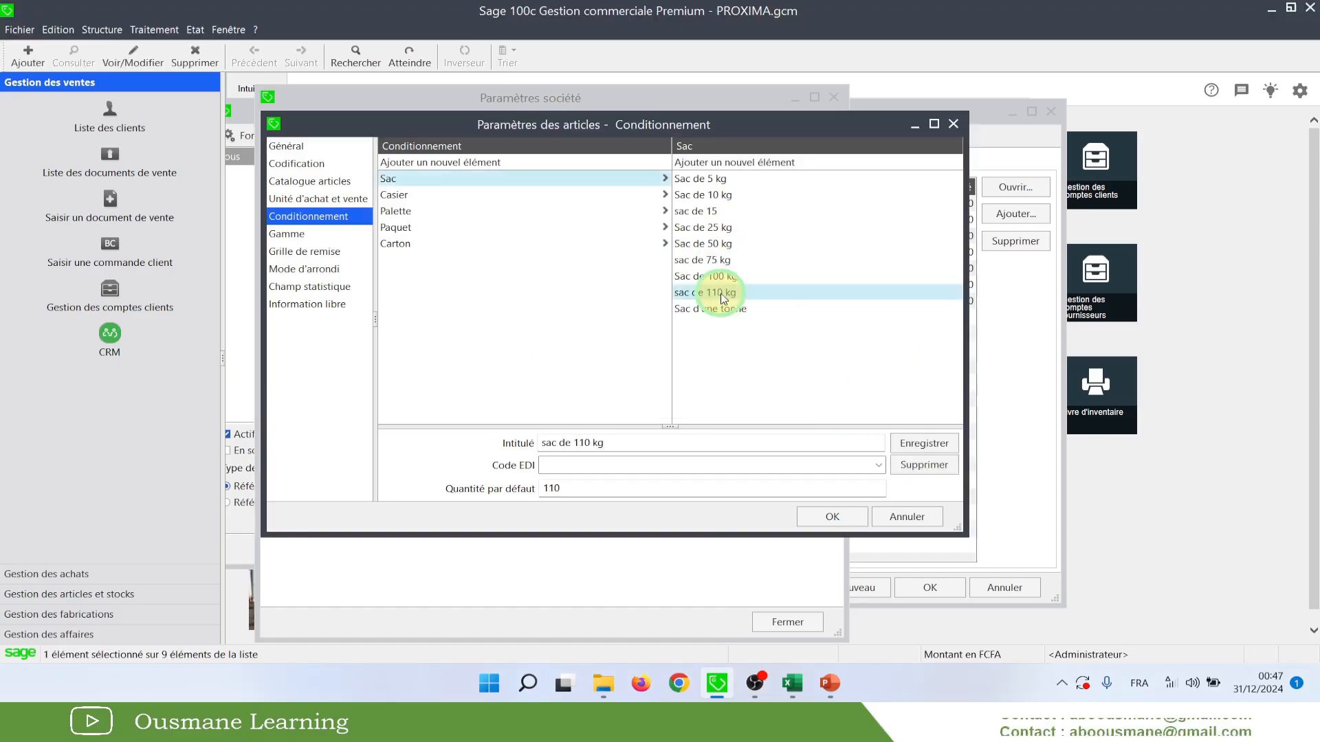
# Delete the elements "sac de 110 kg" and "sac de 75 kg" from the Sac packaging
pyautogui.rightClick(721, 294)
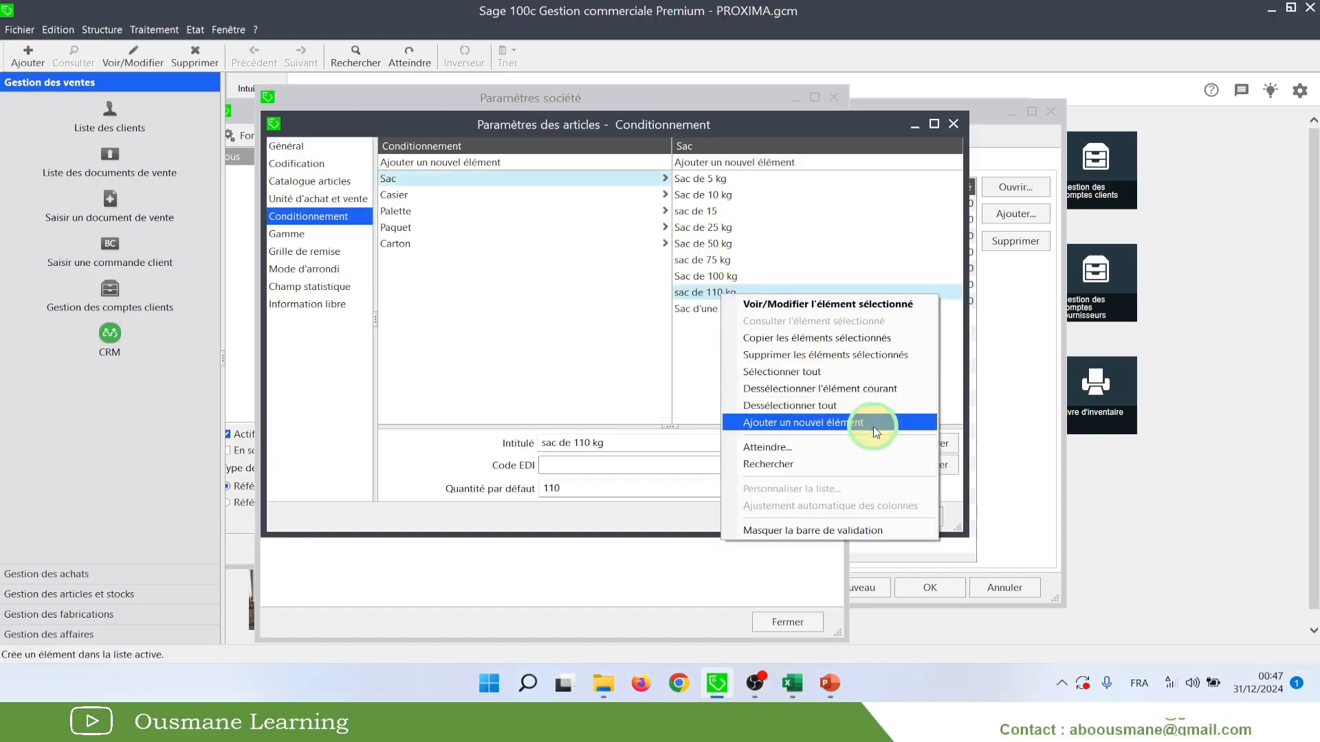
pyautogui.click(684, 295)
pyautogui.click(920, 470)
pyautogui.click(673, 403)
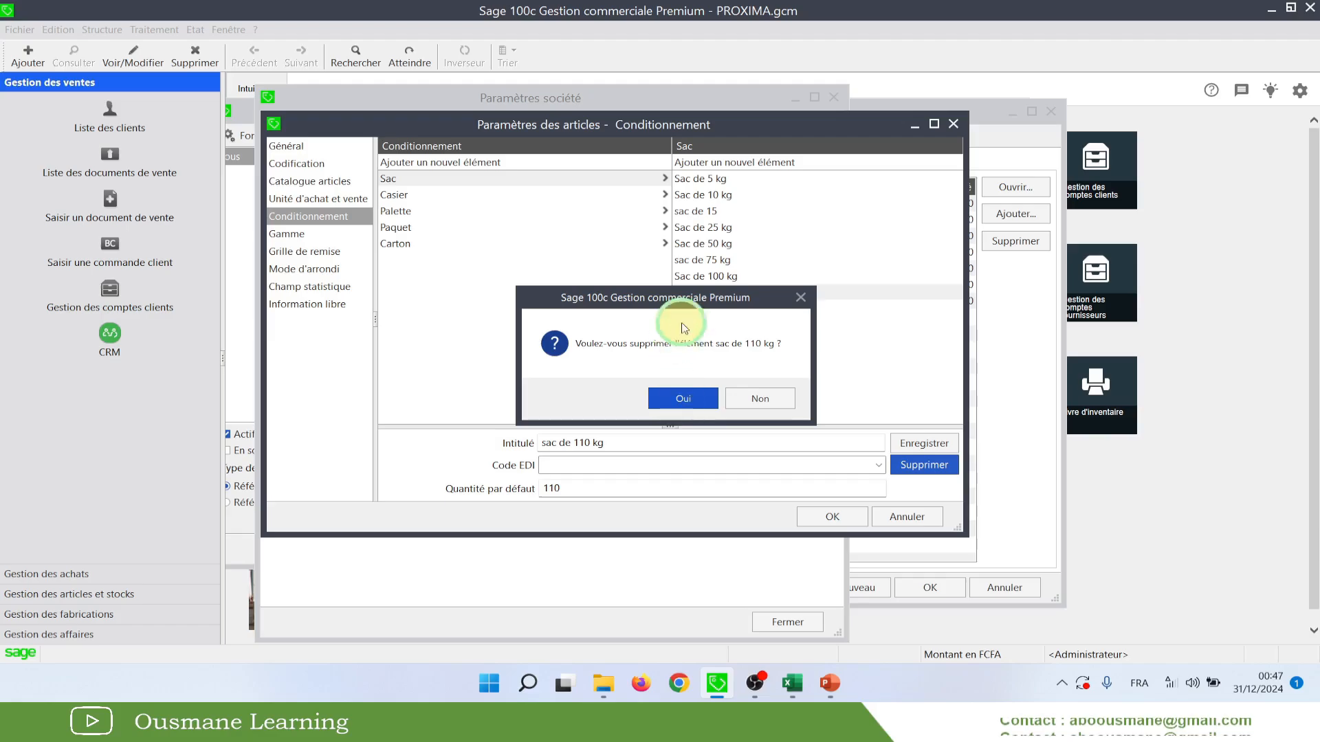
pyautogui.click(704, 259)
pyautogui.click(916, 454)
pyautogui.click(673, 403)
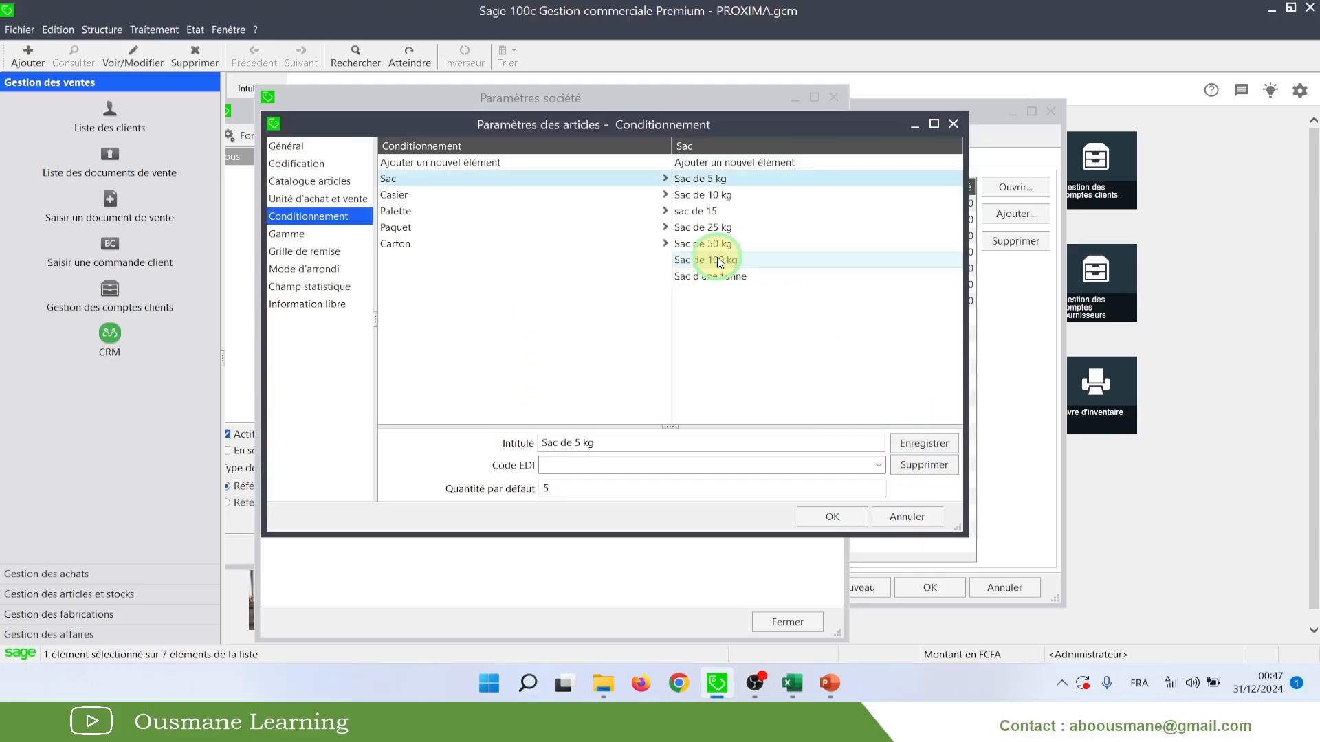
# Delete the element "sac de 15" from the Sac packaging and close the company parameters
pyautogui.click(697, 211)
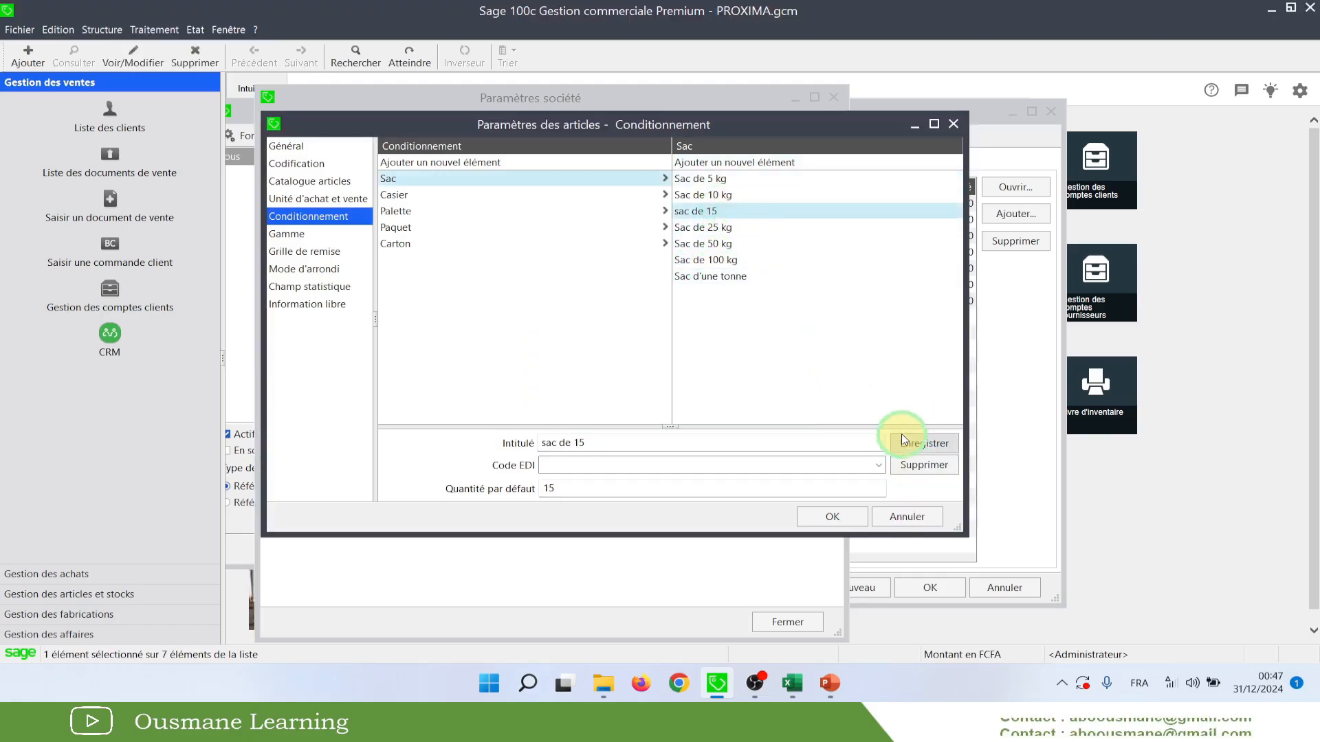
pyautogui.click(921, 465)
pyautogui.click(673, 400)
pyautogui.click(888, 514)
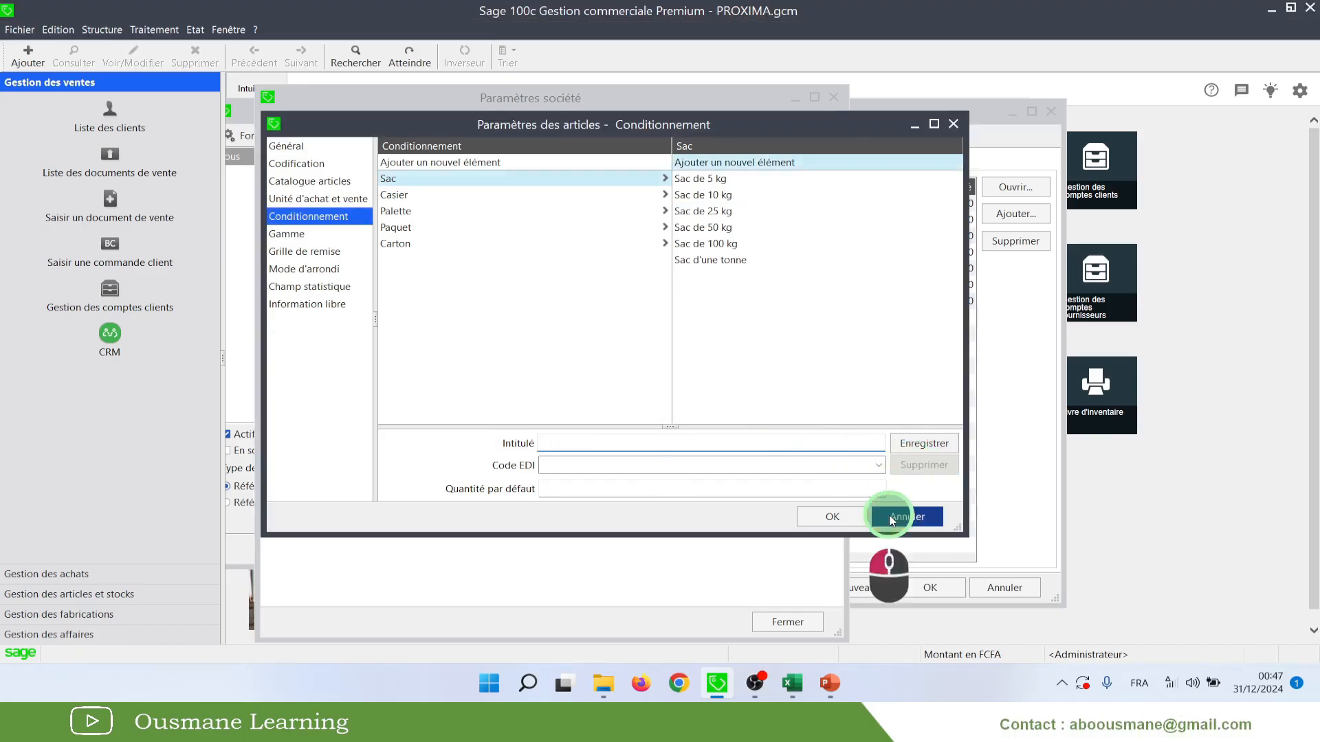
pyautogui.click(833, 97)
# Delete the element "sac de 75 kg" from the rice article's packaging list and confirm the deletion
pyautogui.click(519, 268)
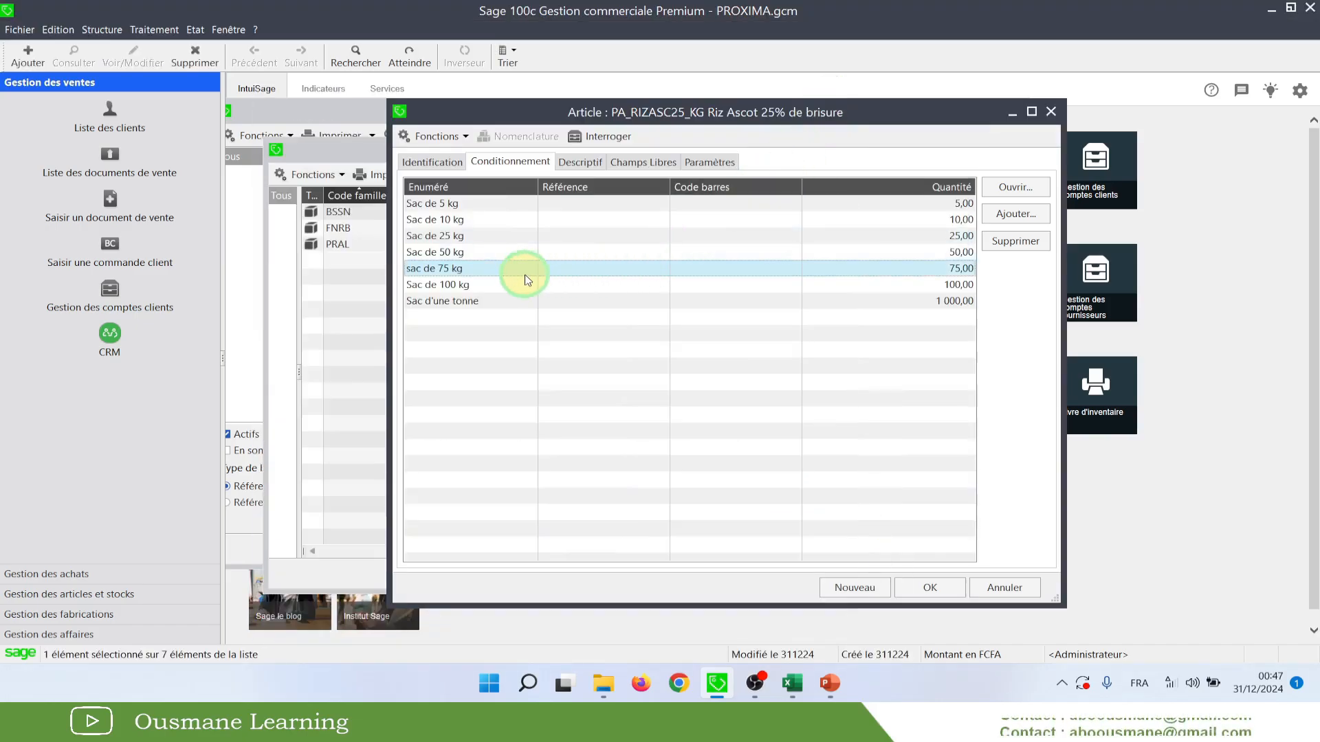
pyautogui.rightClick(511, 274)
pyautogui.click(554, 335)
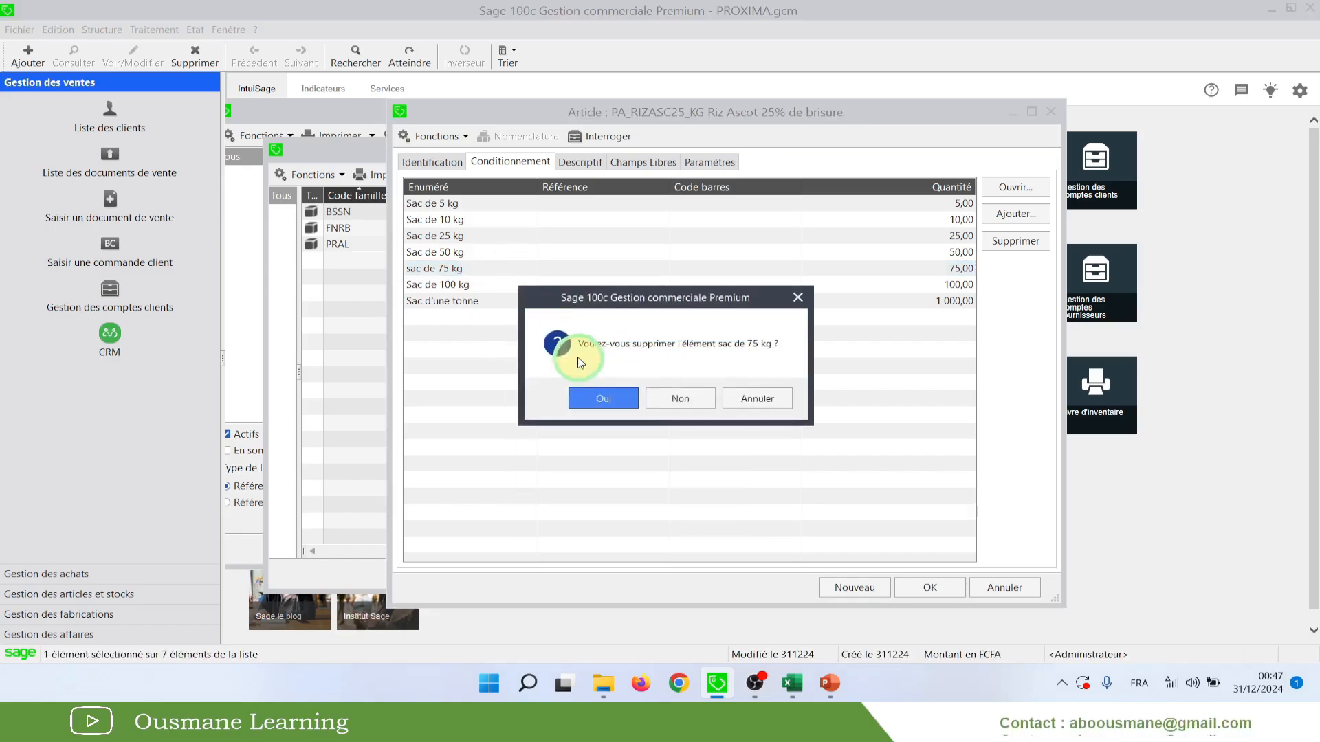
pyautogui.click(602, 398)
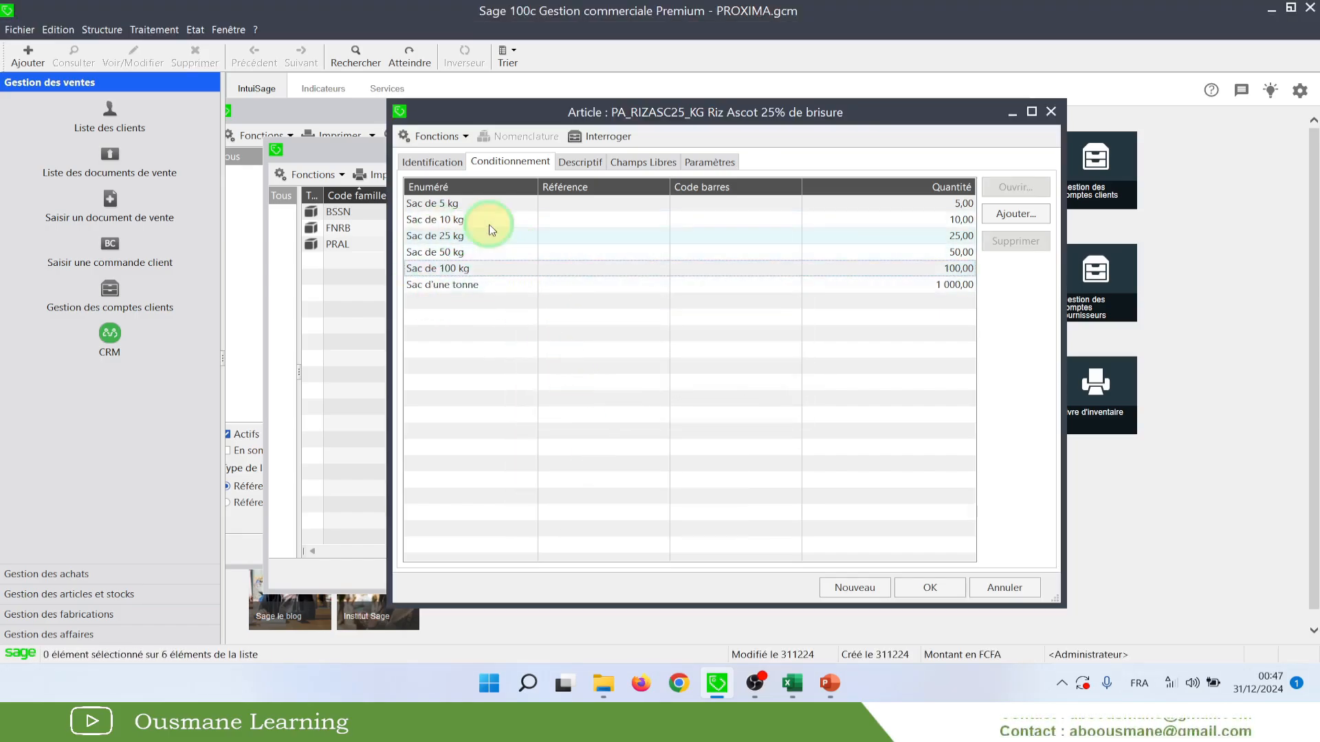
# Compare the rice article's identification and pricing details with its list of packaging elements and quantities
pyautogui.click(433, 162)
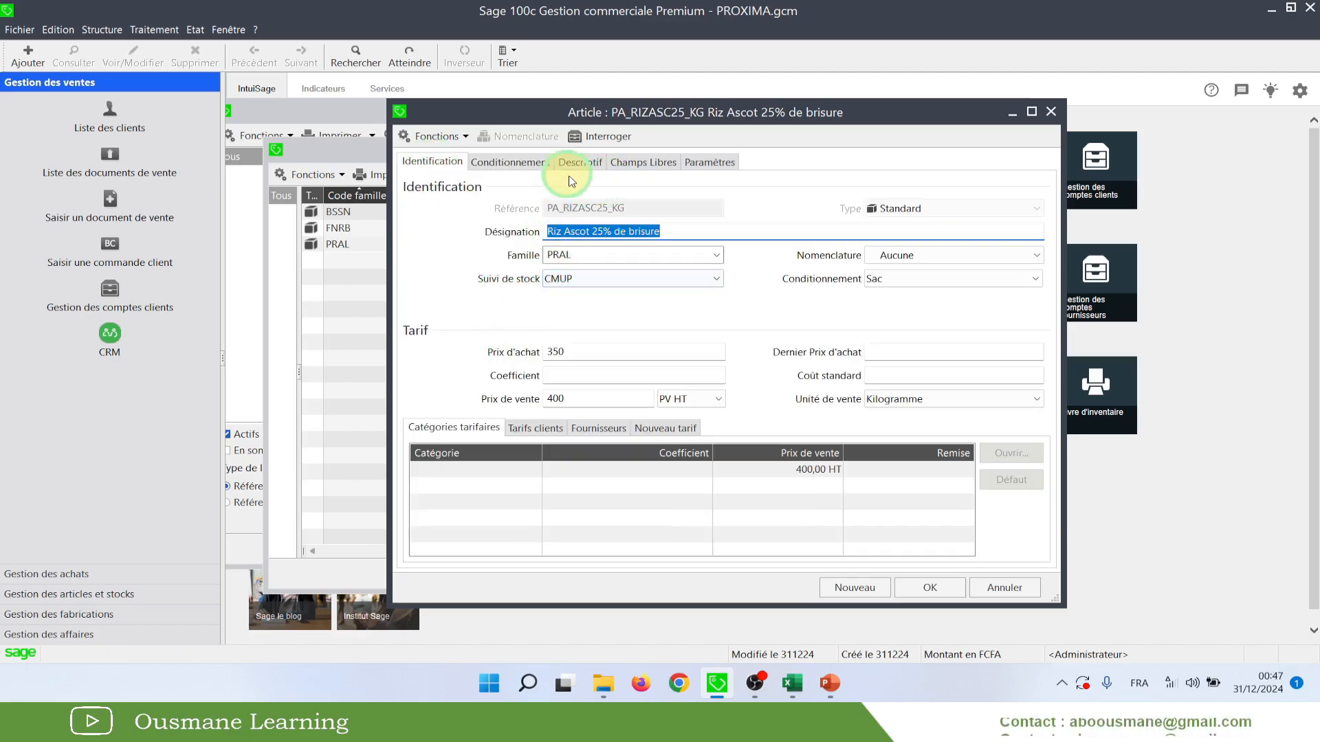
pyautogui.click(513, 163)
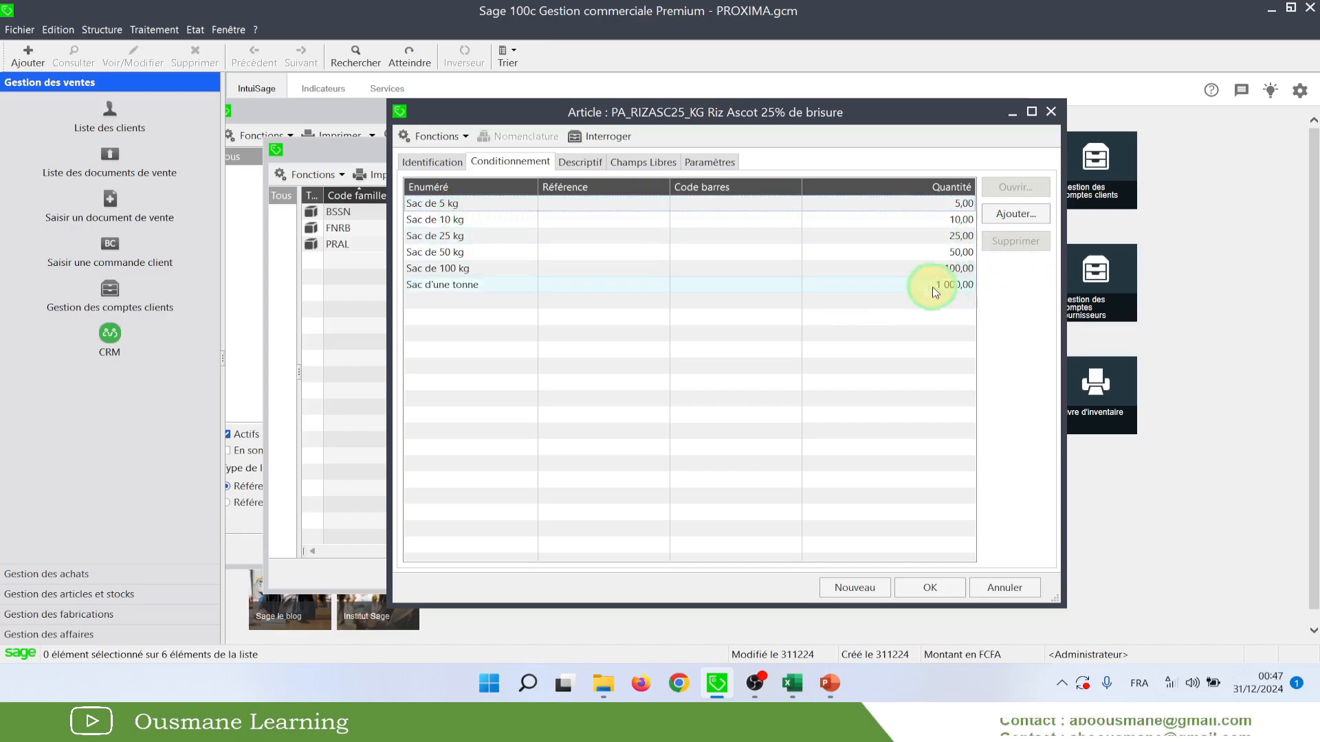
pyautogui.click(431, 168)
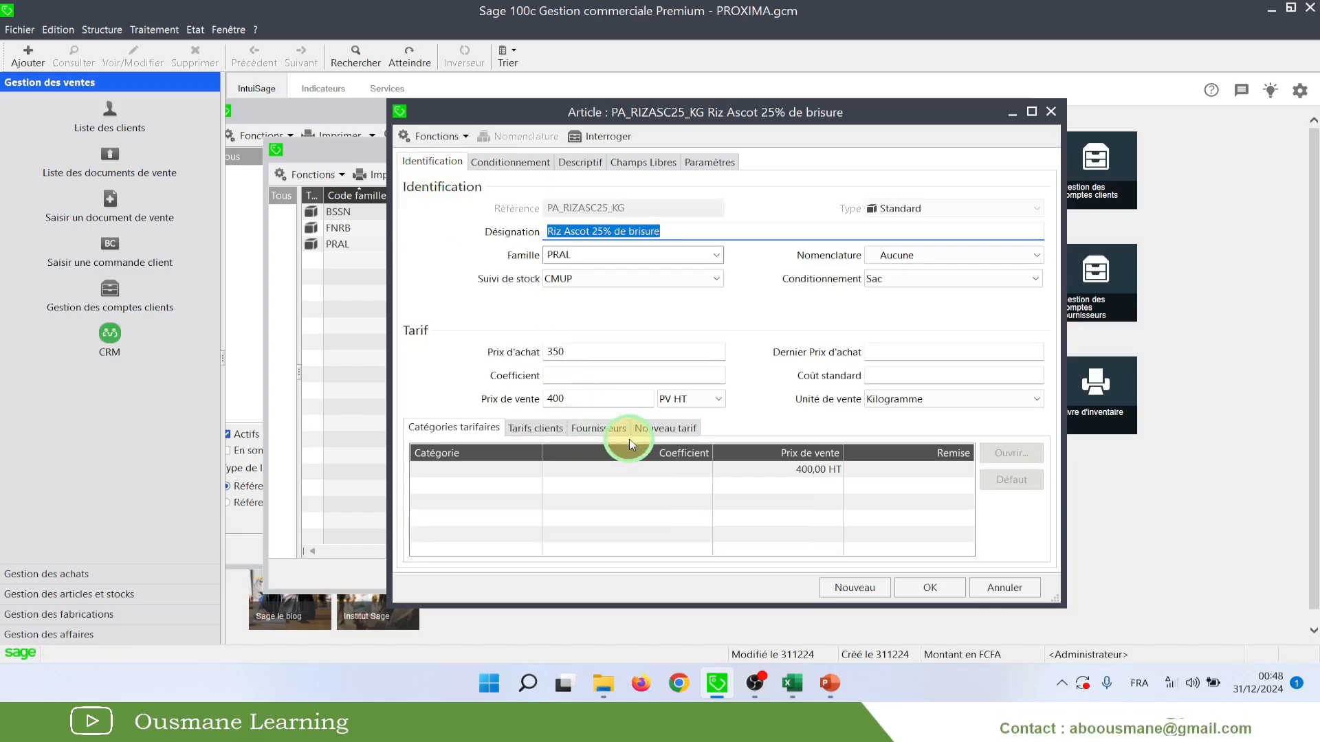
# Examine the rice article's descriptive data: catalogue, both language descriptions, tax code, EDI code, country of origin, shortcut and glossary
pyautogui.click(580, 163)
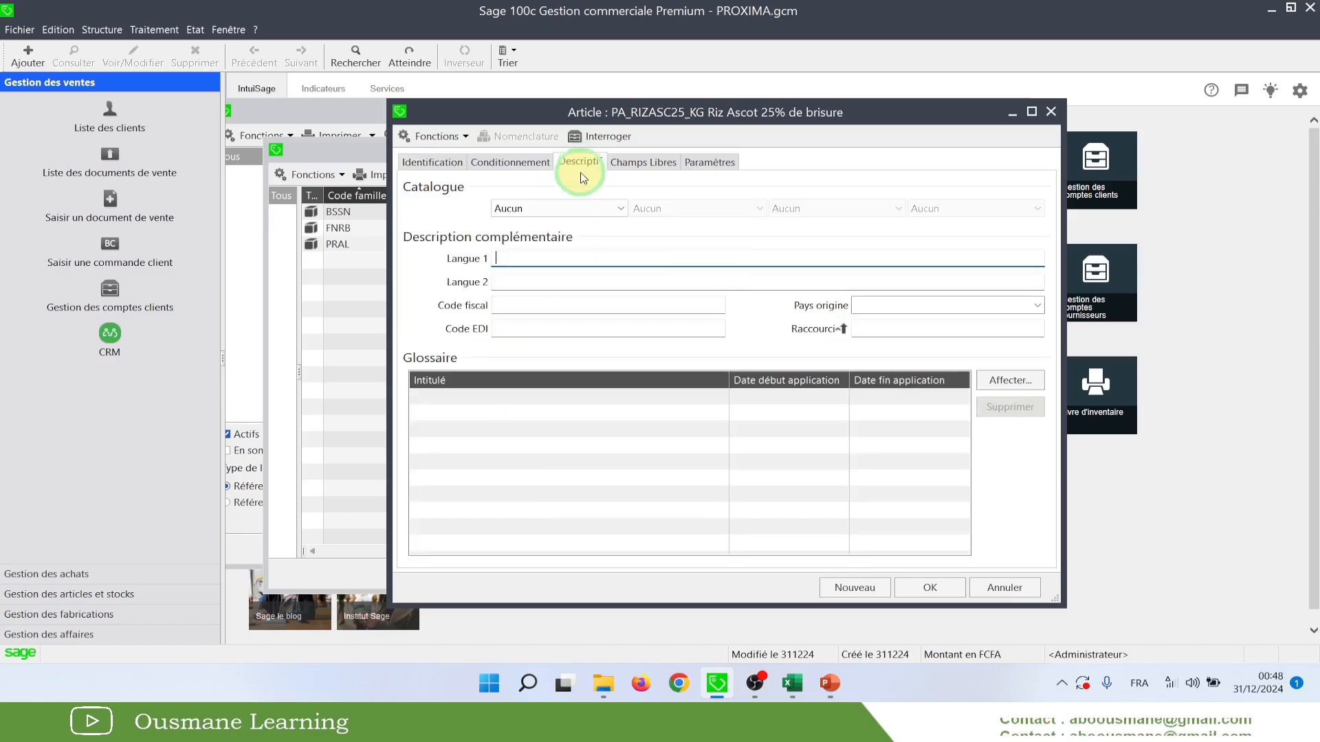
pyautogui.click(555, 270)
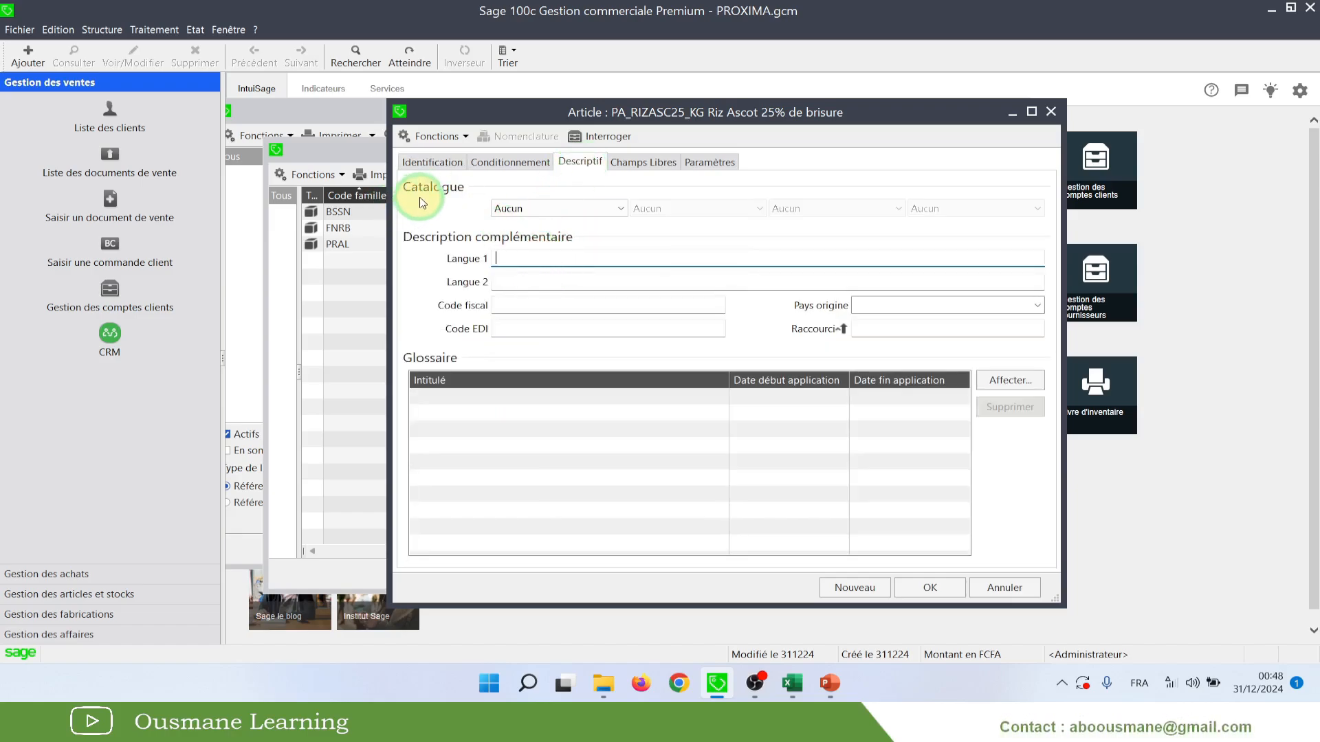
pyautogui.moveTo(846, 107); pyautogui.dragTo(777, 109)
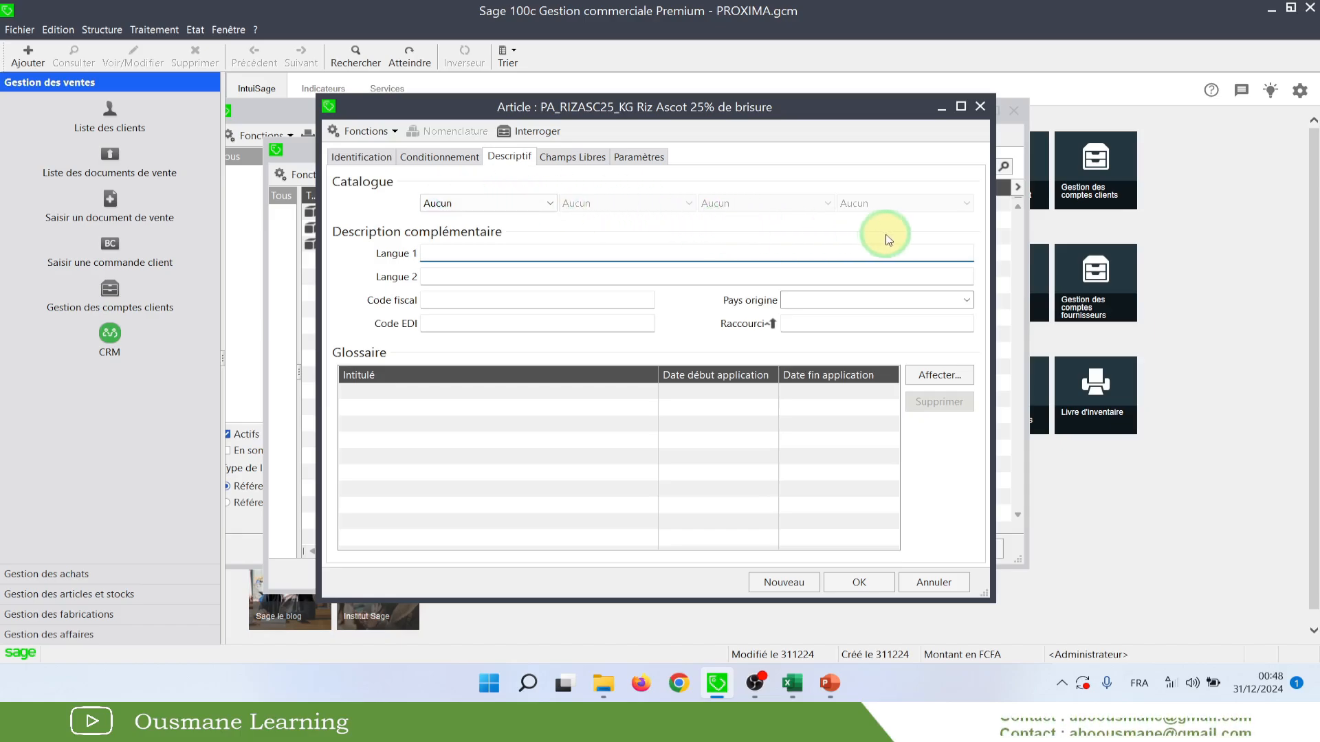
pyautogui.click(431, 253)
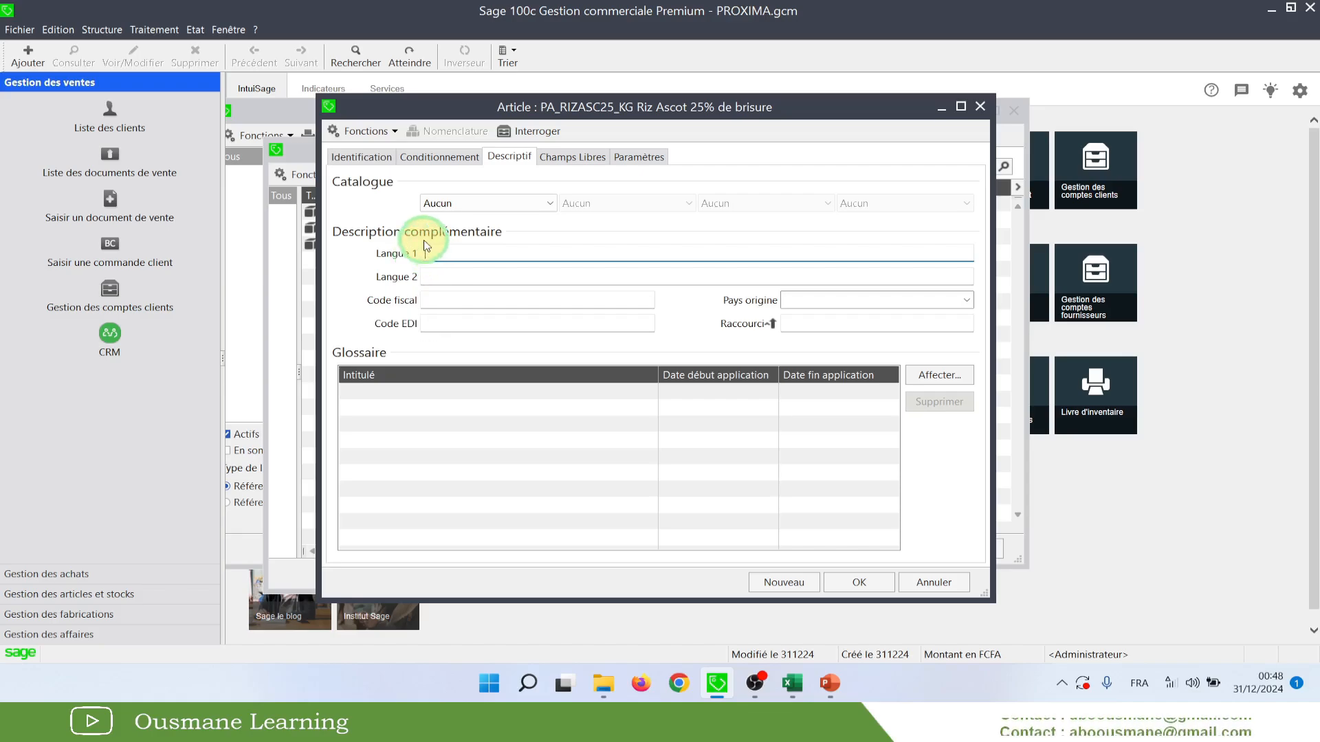
pyautogui.click(426, 242)
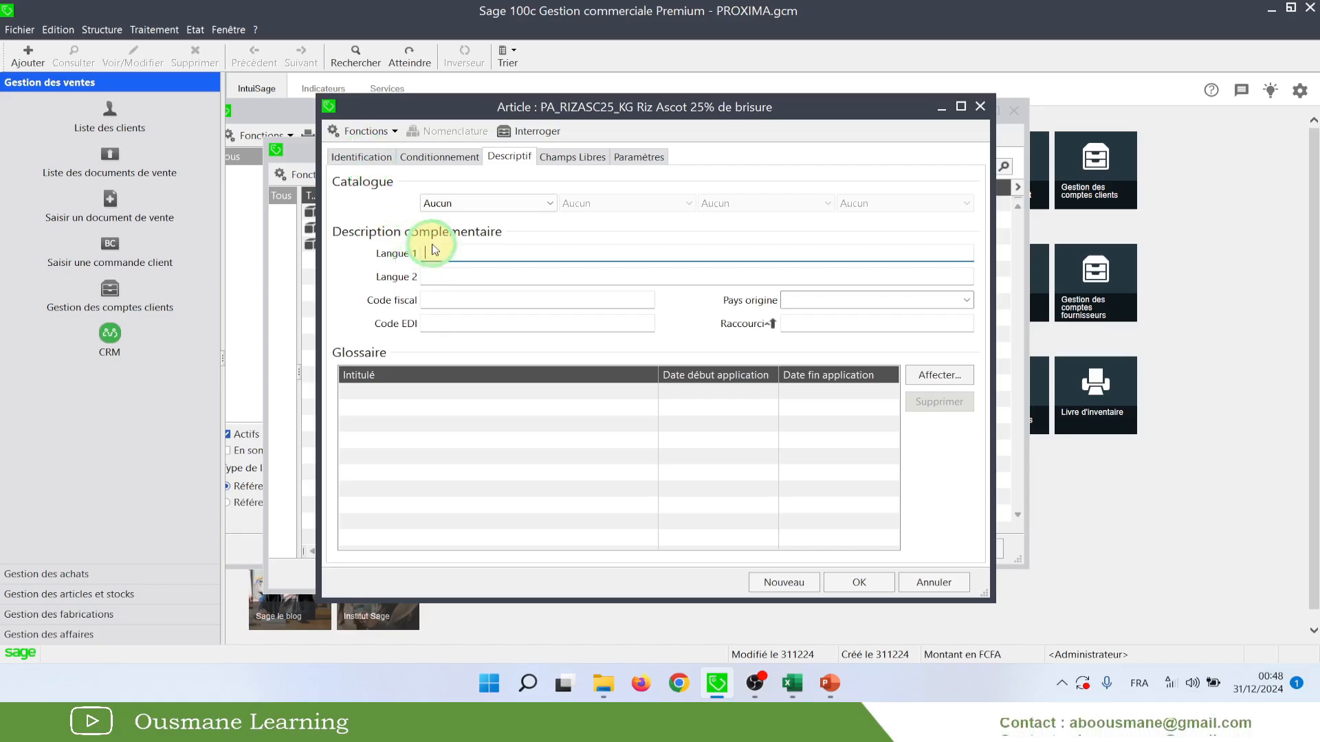
pyautogui.click(448, 276)
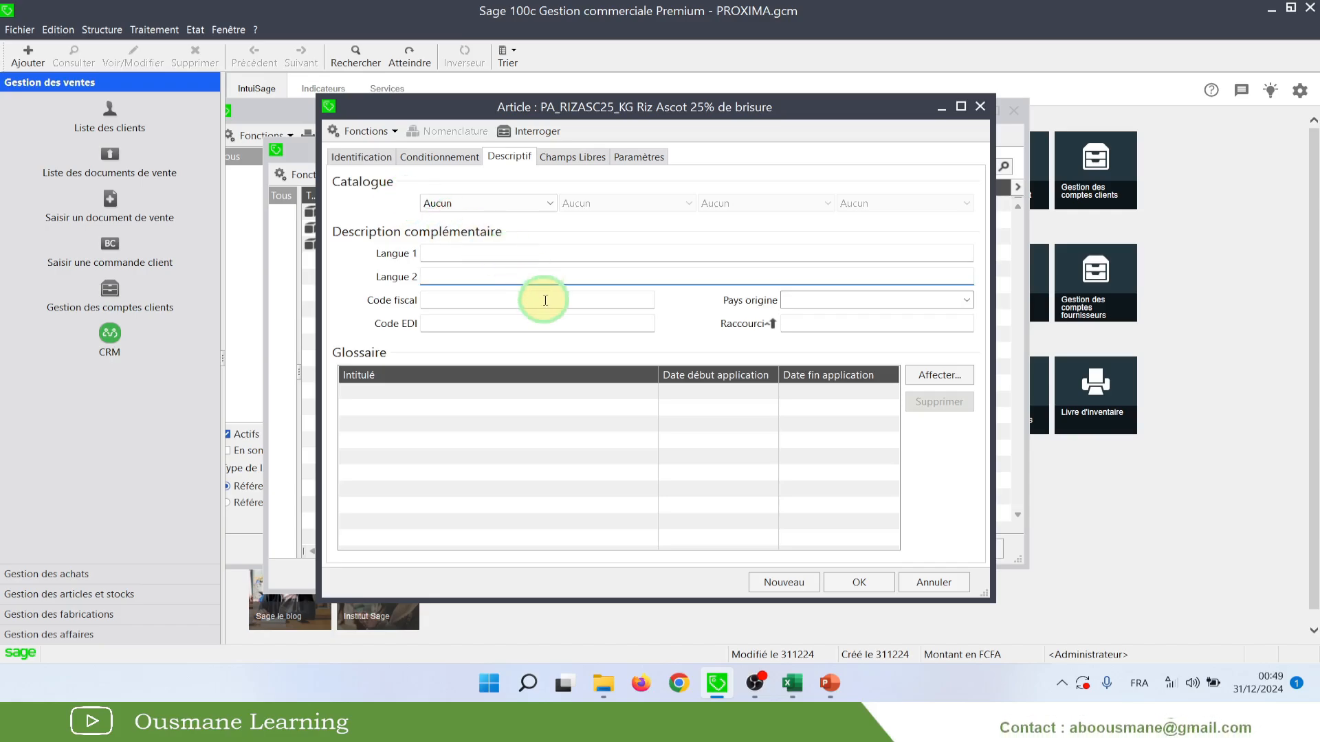
pyautogui.click(486, 305)
pyautogui.click(553, 327)
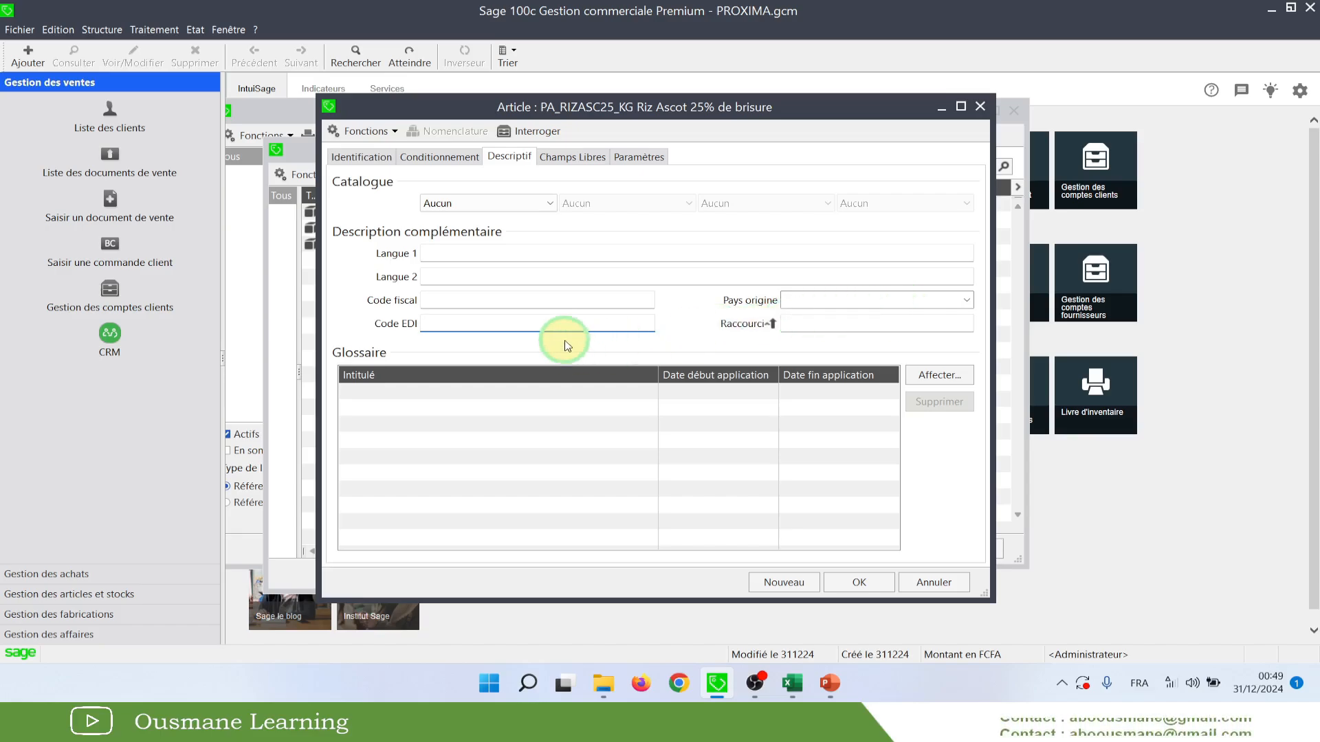
pyautogui.click(362, 156)
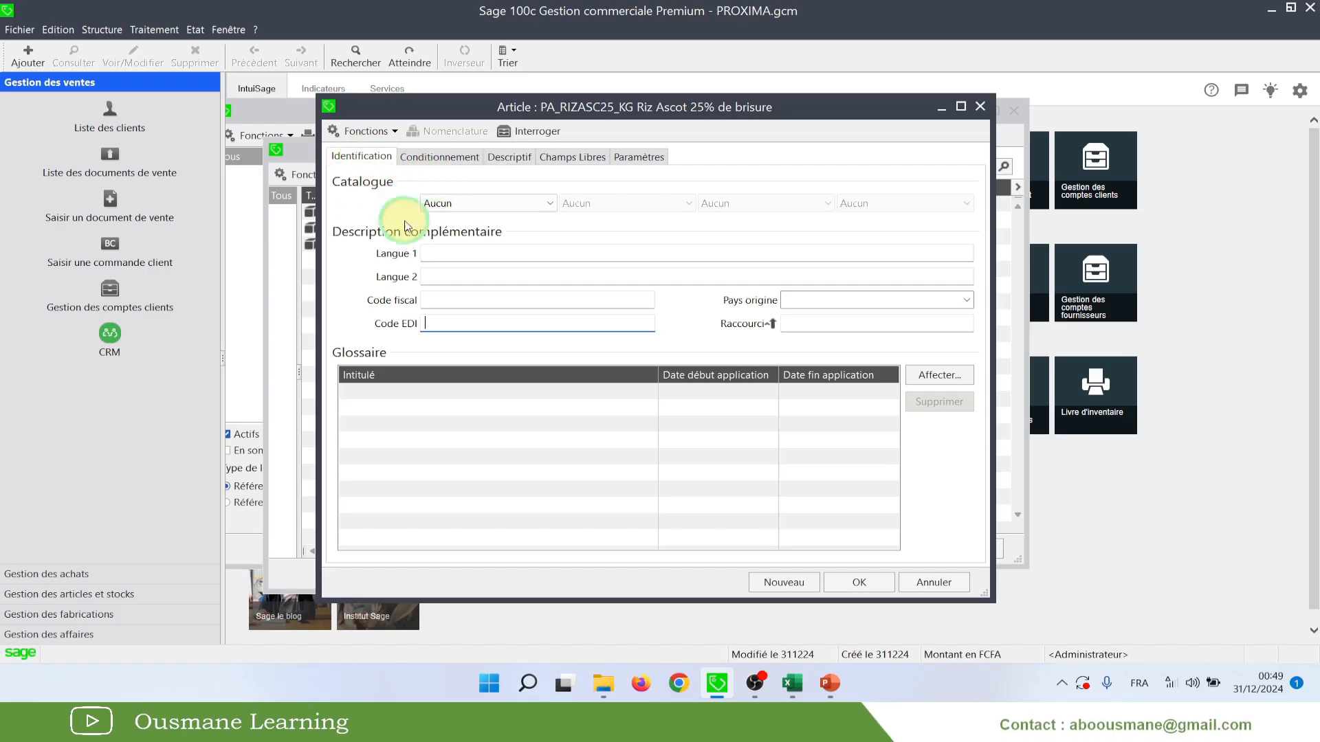
pyautogui.click(509, 157)
pyautogui.click(813, 300)
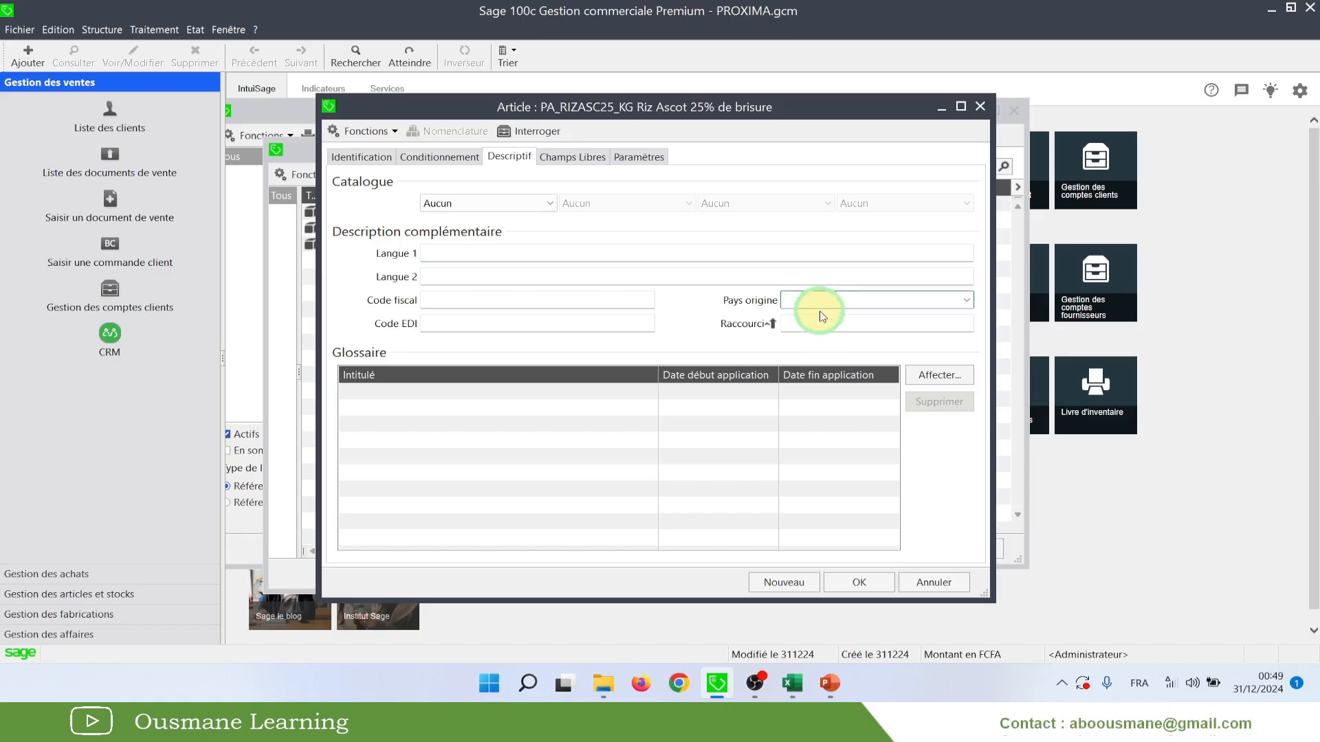
pyautogui.click(815, 326)
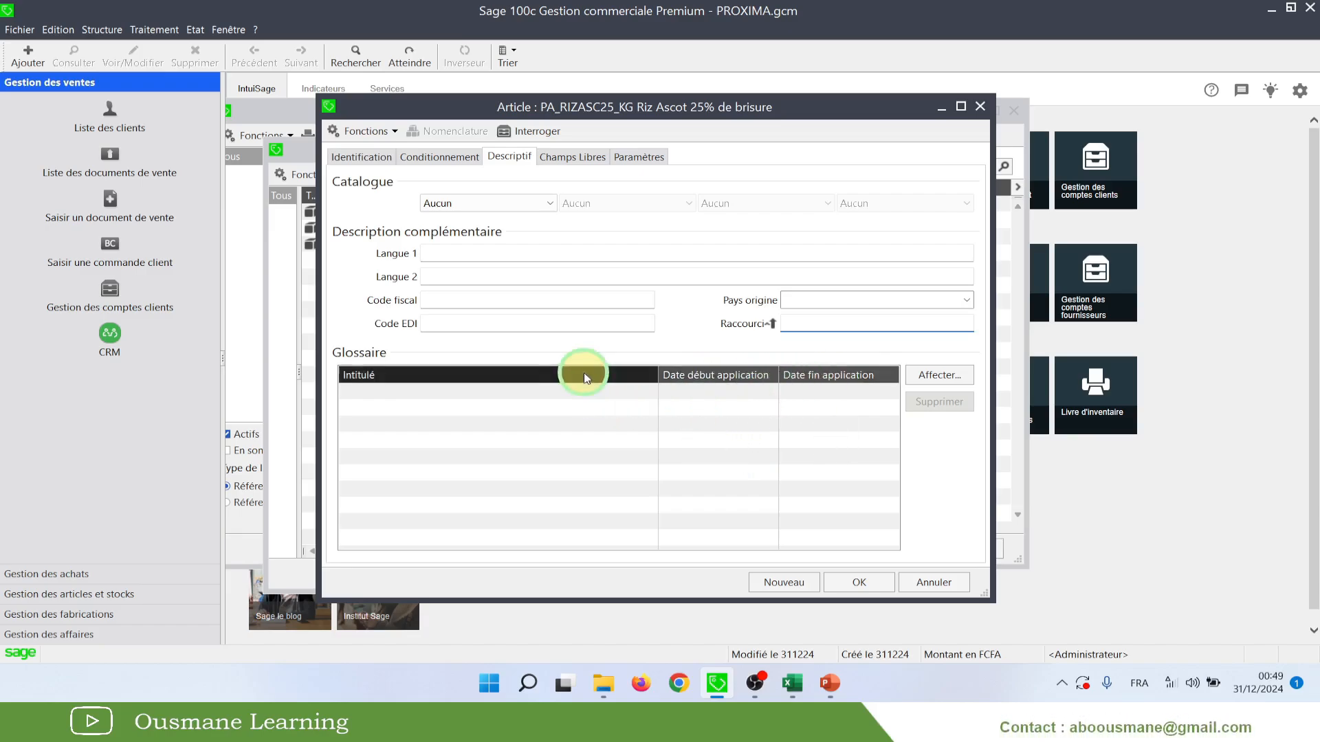
# Examine the attached documents list, its file selection and the photo area in the rice article's free fields, without attaching anything
pyautogui.click(570, 158)
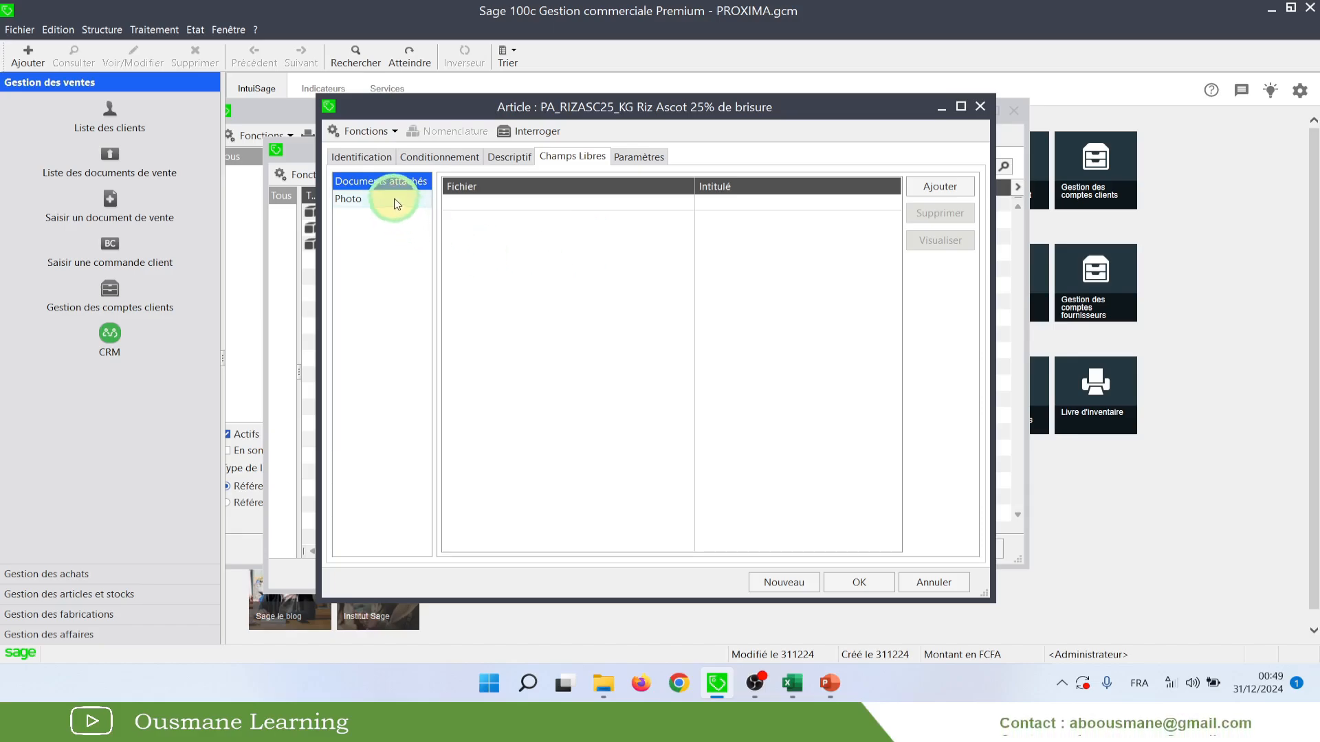
pyautogui.click(941, 186)
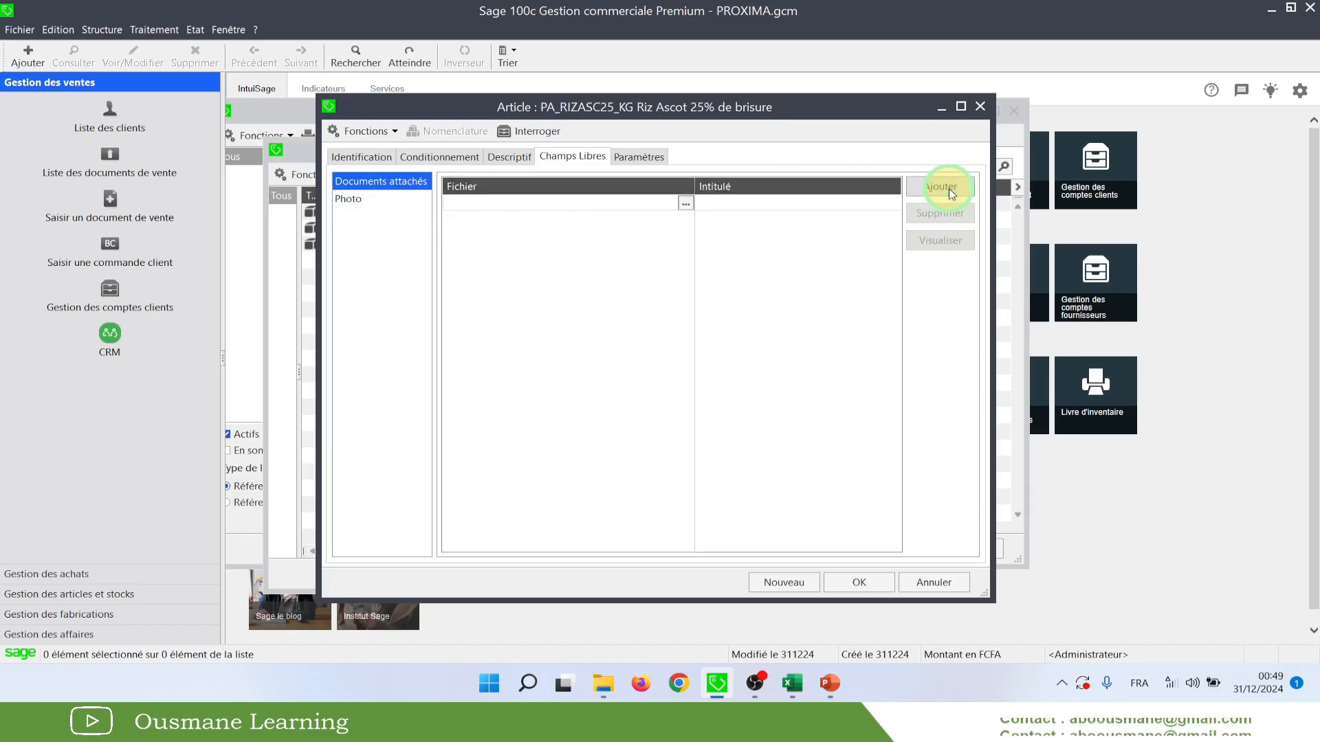
pyautogui.click(685, 203)
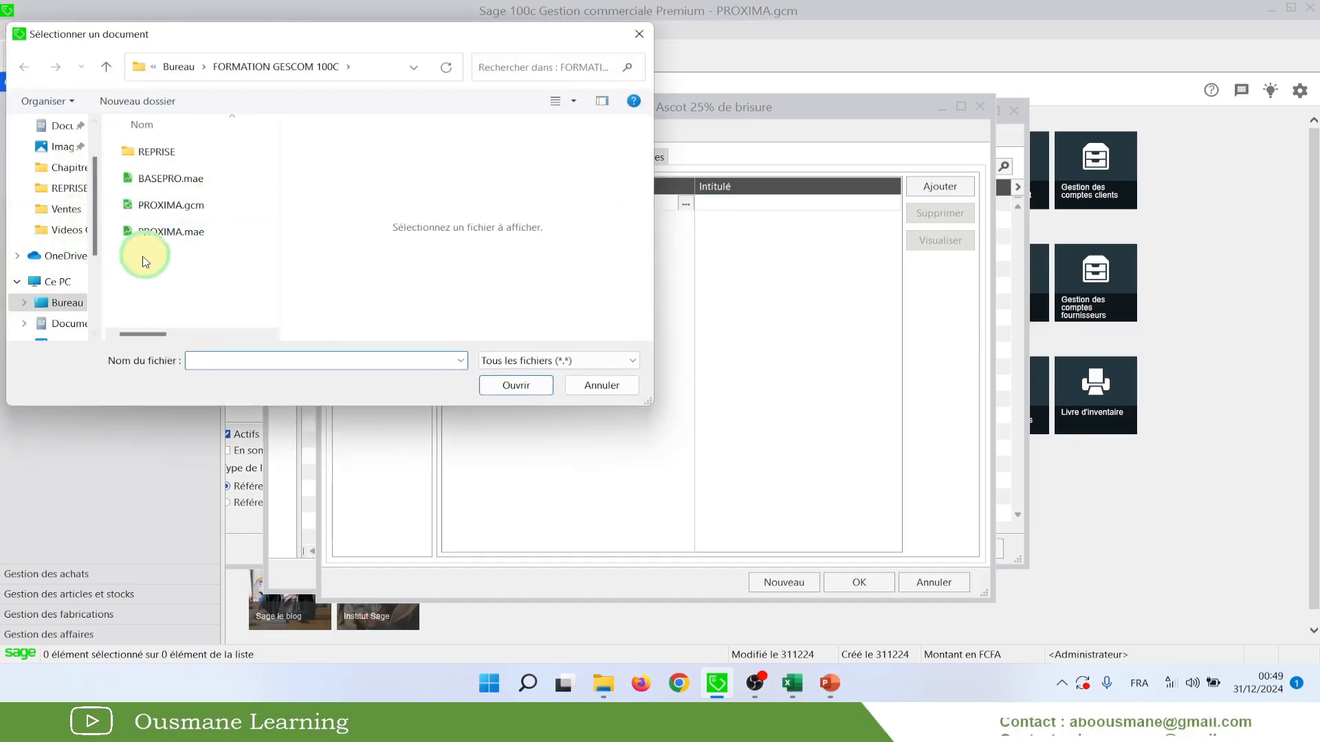
pyautogui.click(602, 385)
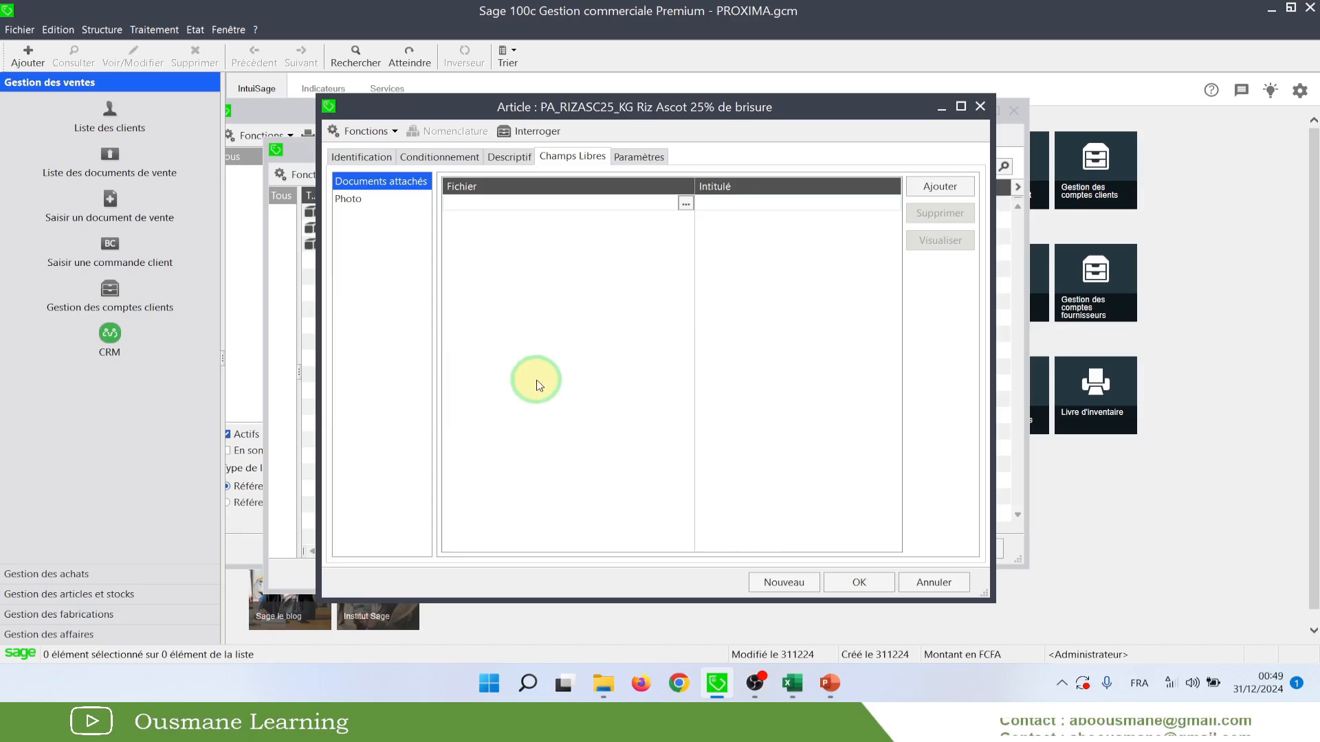
pyautogui.click(349, 199)
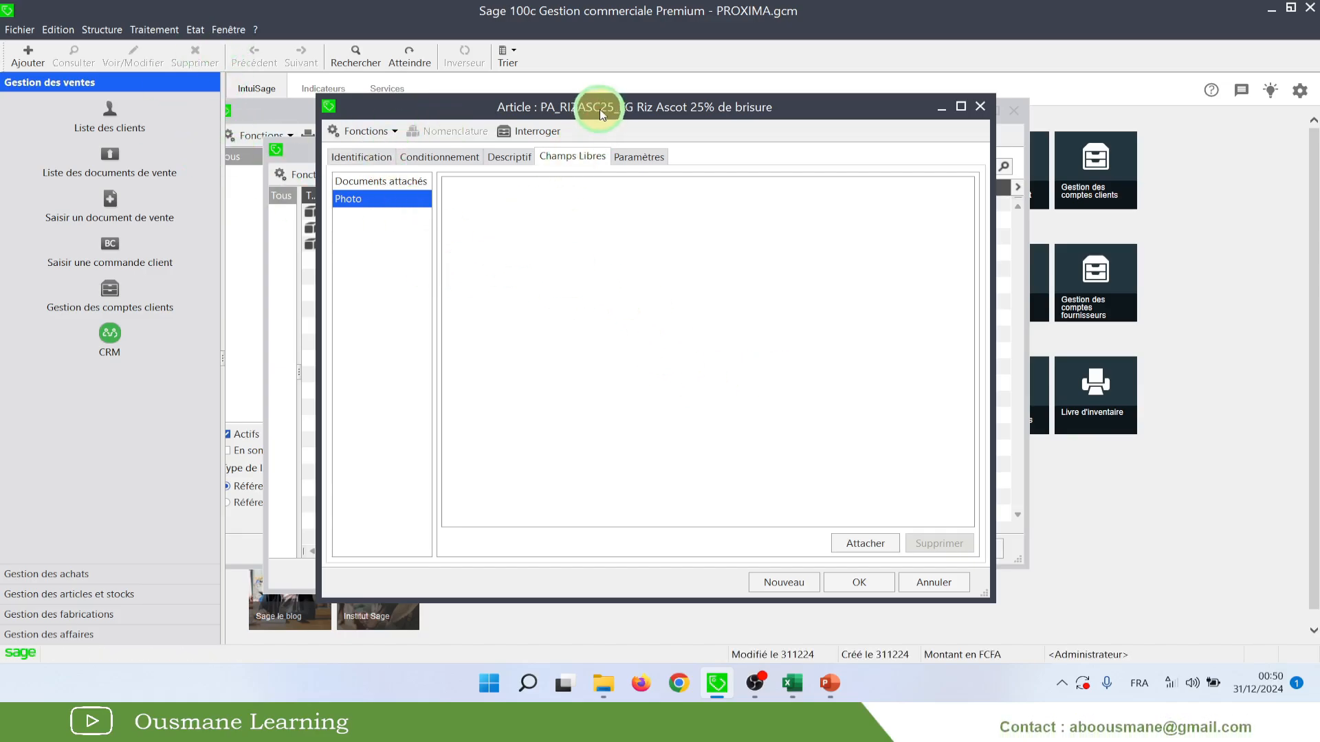
pyautogui.moveTo(591, 109)
pyautogui.mouseDown()
pyautogui.moveTo(654, 161)
pyautogui.moveTo(596, 104)
pyautogui.mouseUp()
pyautogui.click(228, 30)
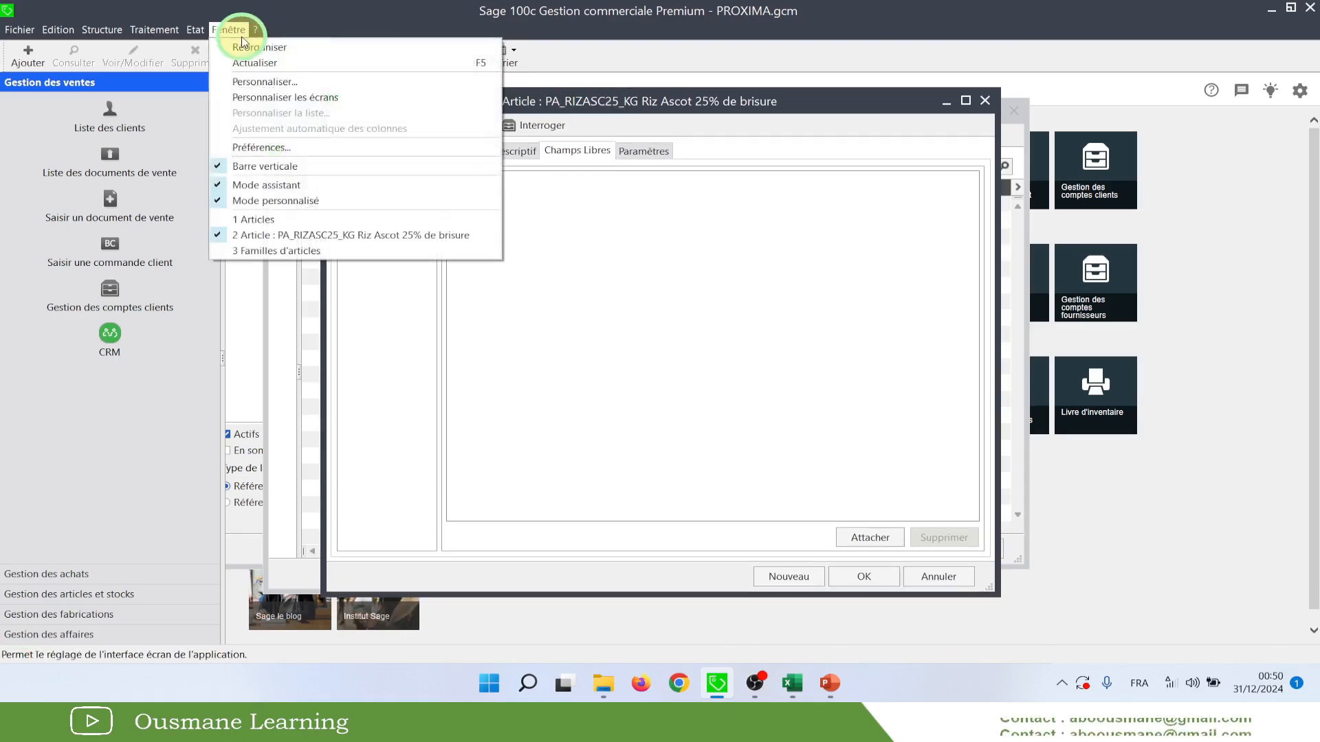
pyautogui.moveTo(254, 30)
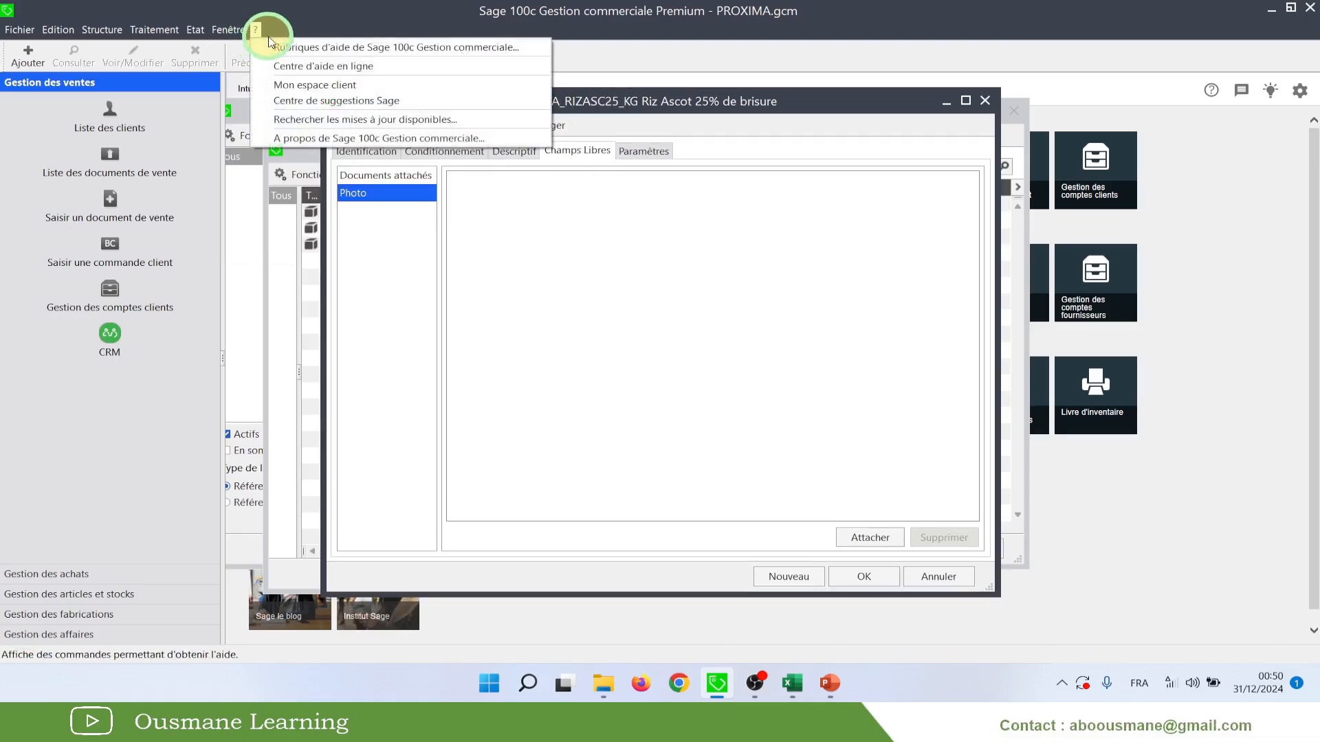
pyautogui.click(657, 107)
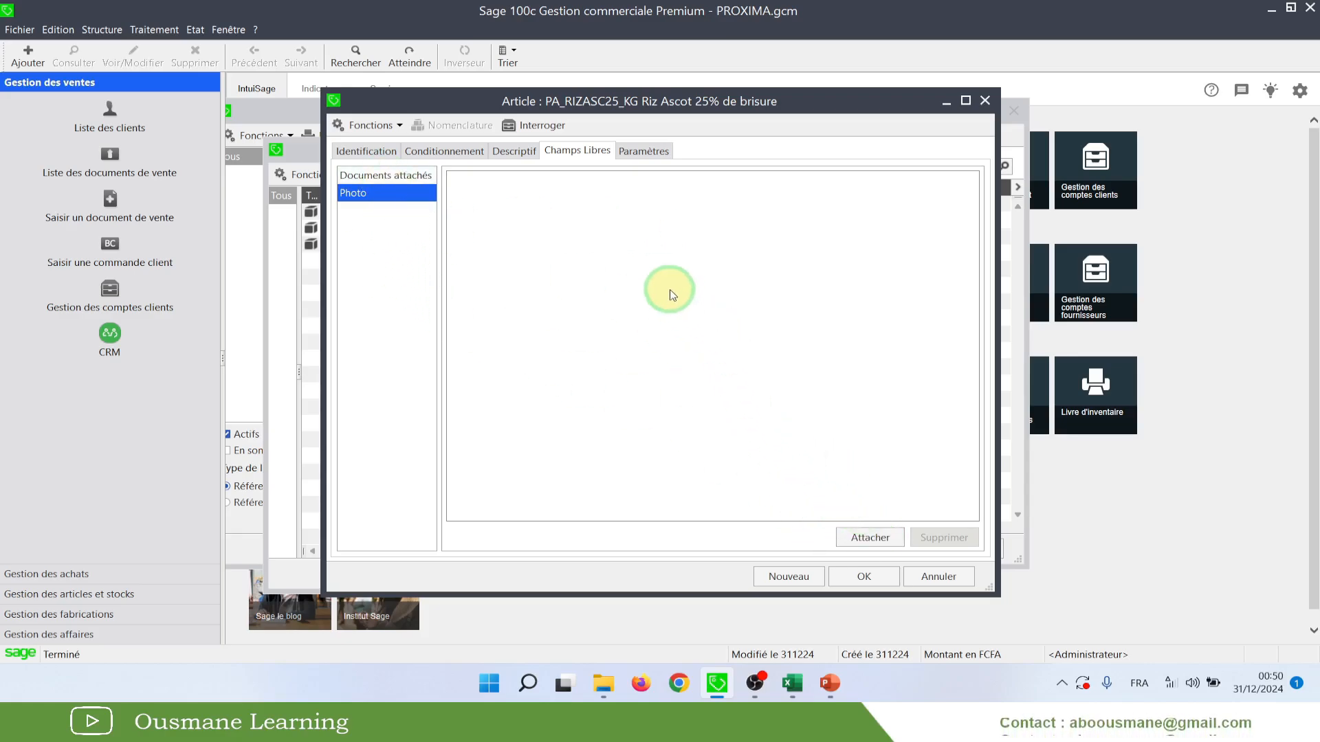
# Turn off "Publier sur le site marchand" in the rice article's processing options
pyautogui.click(644, 152)
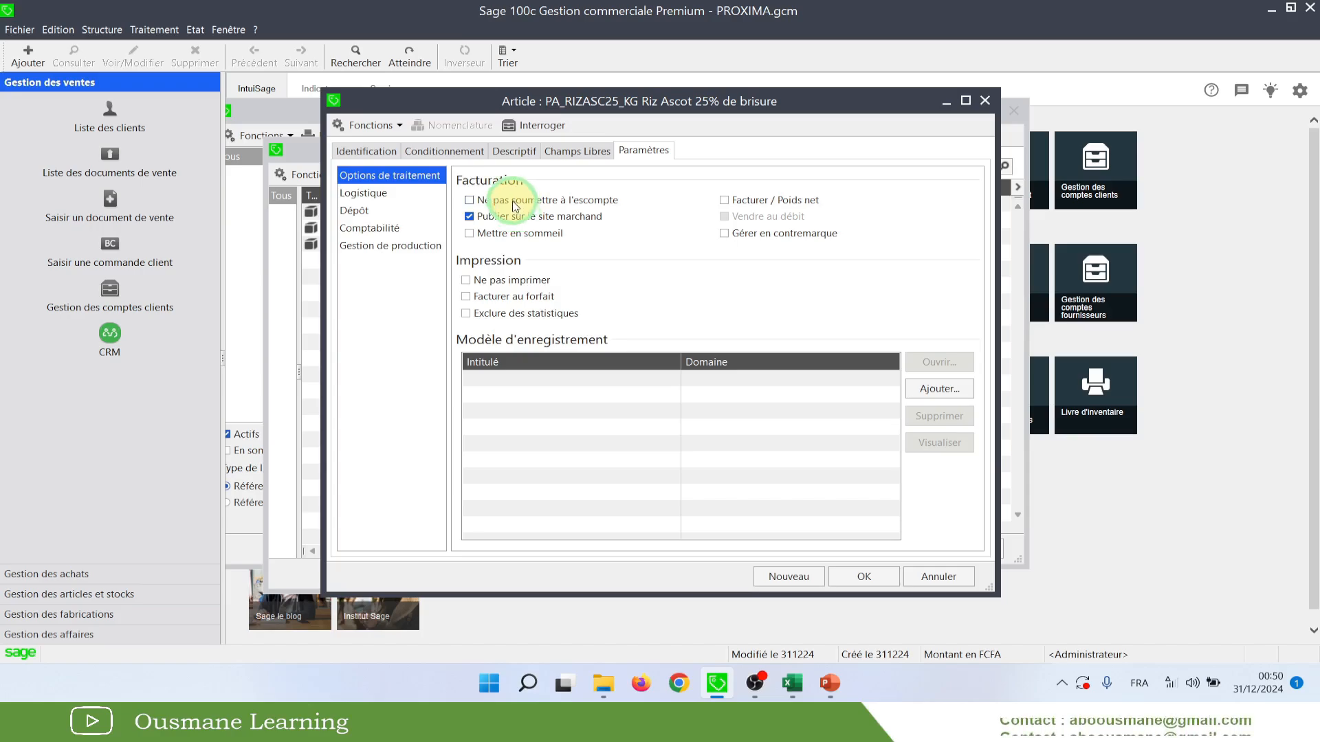
pyautogui.click(471, 218)
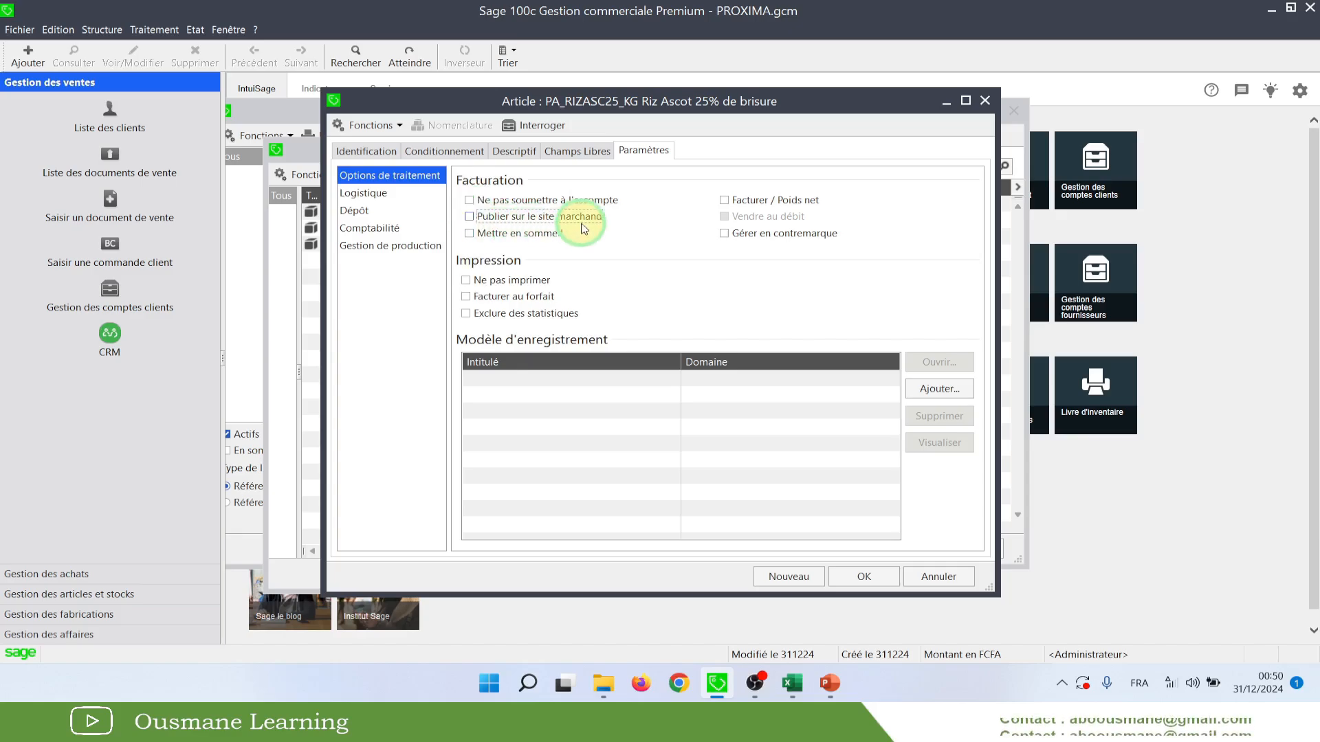
pyautogui.moveTo(747, 110); pyautogui.dragTo(654, 126)
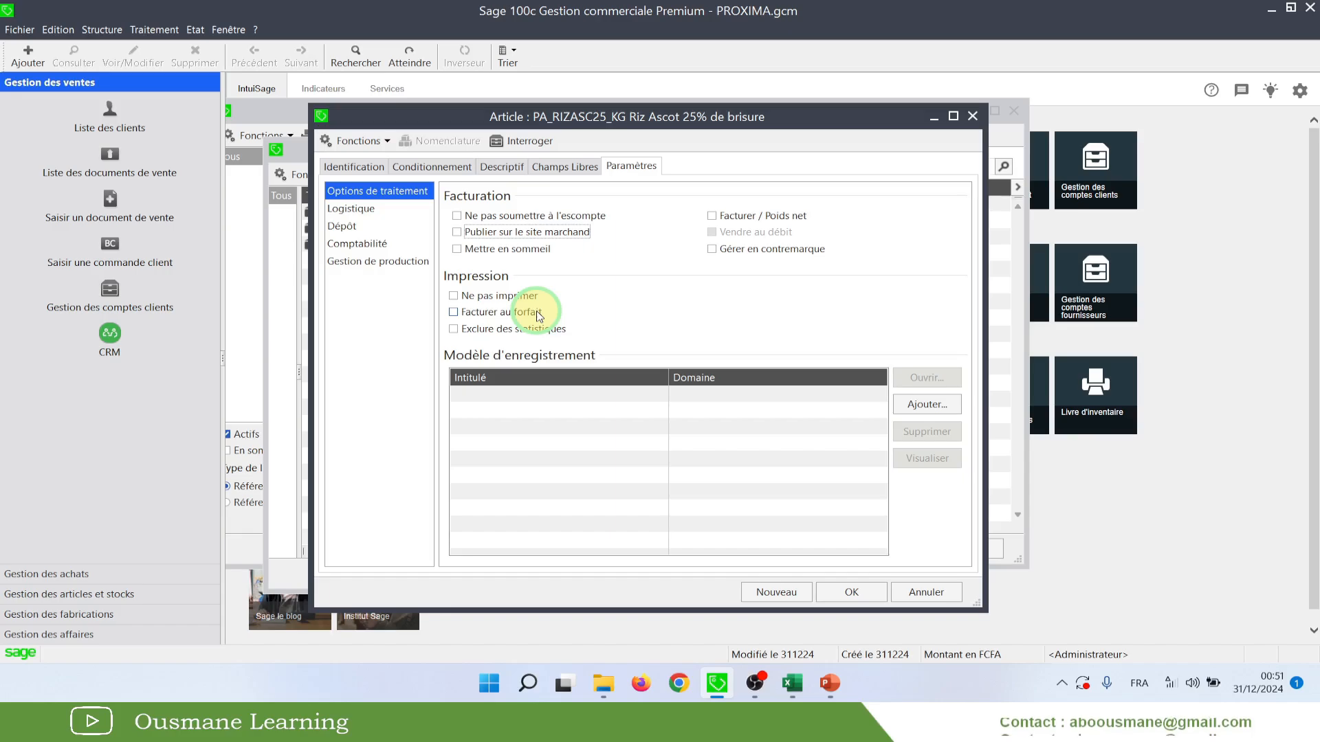
# Review the rice article's logistics characteristics: barcode, available weight units, net weight and gross weight
pyautogui.click(377, 209)
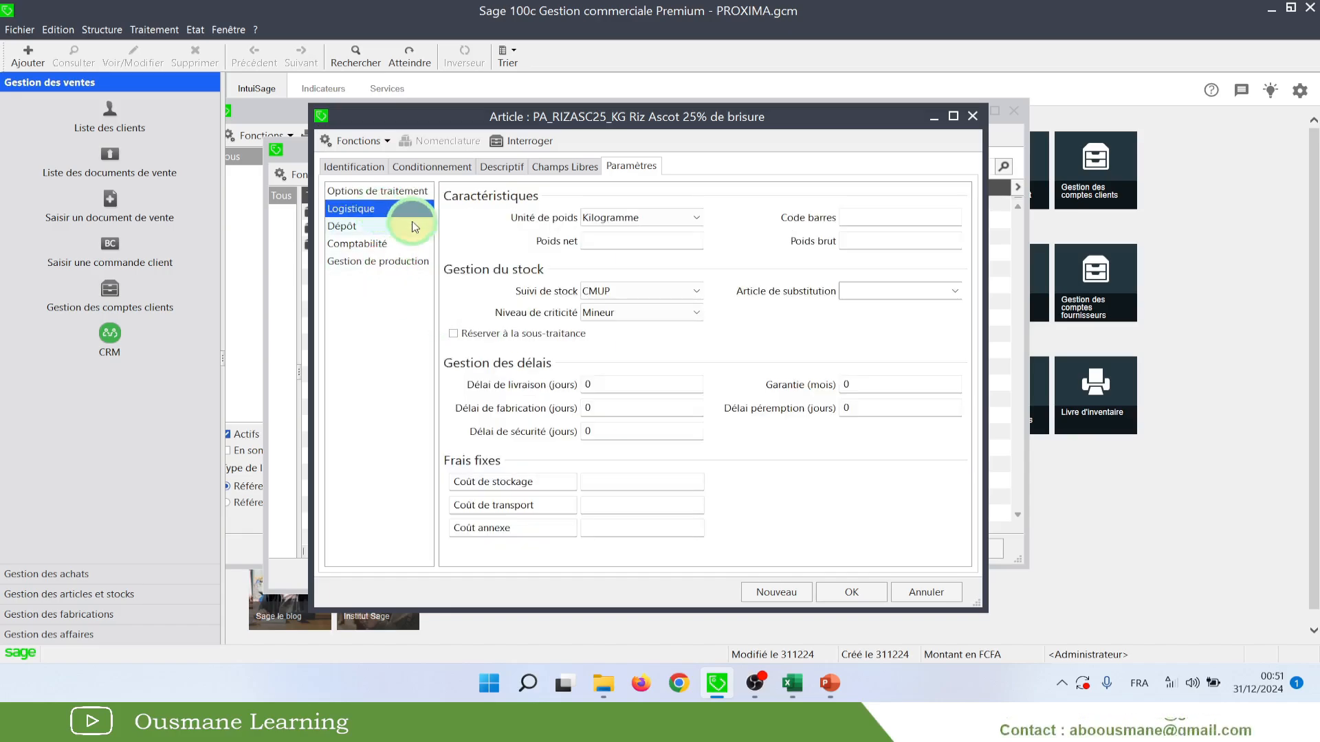
pyautogui.click(863, 215)
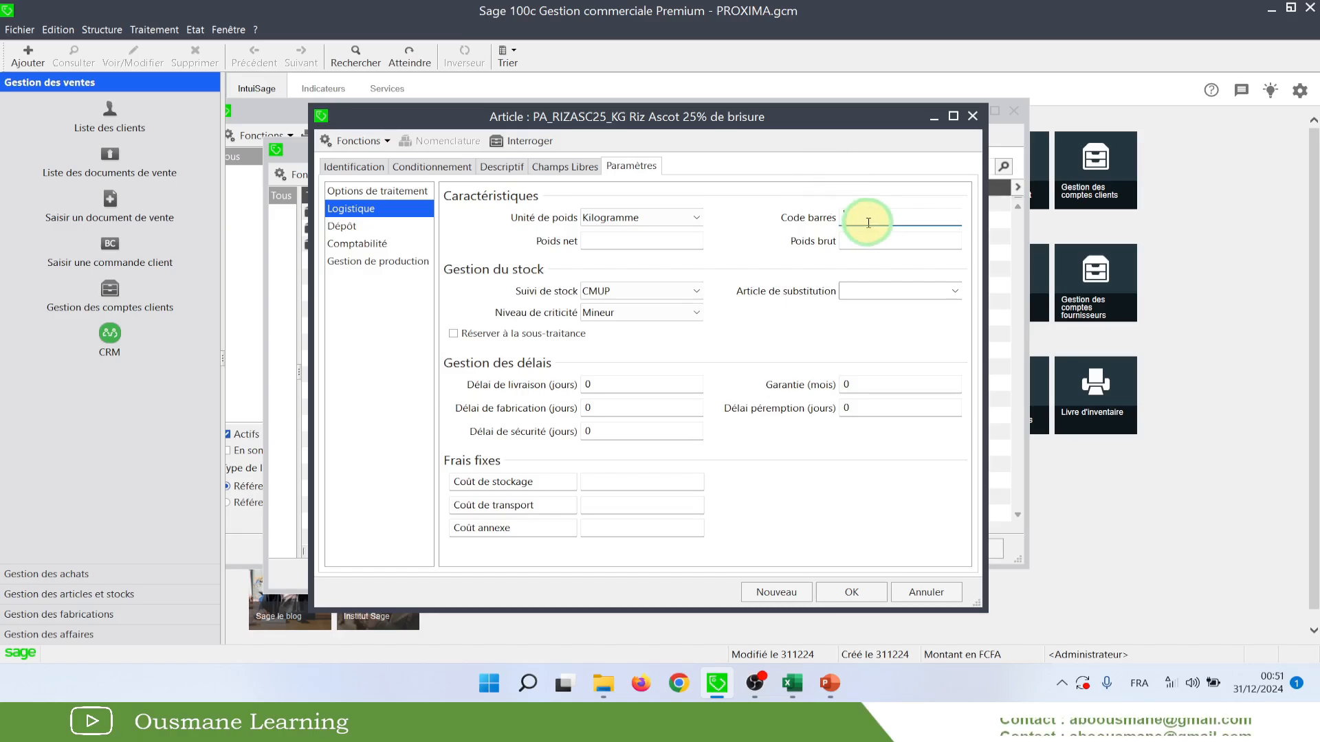
pyautogui.click(847, 219)
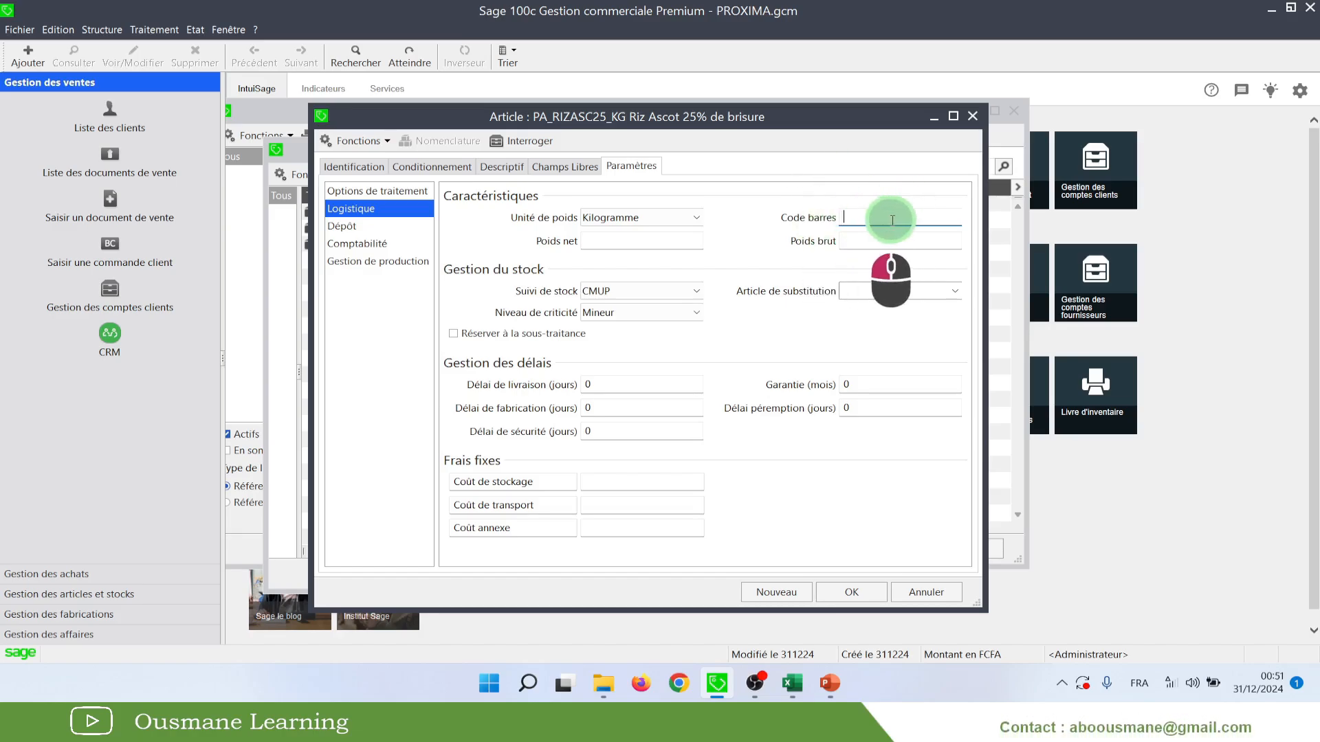
pyautogui.click(627, 221)
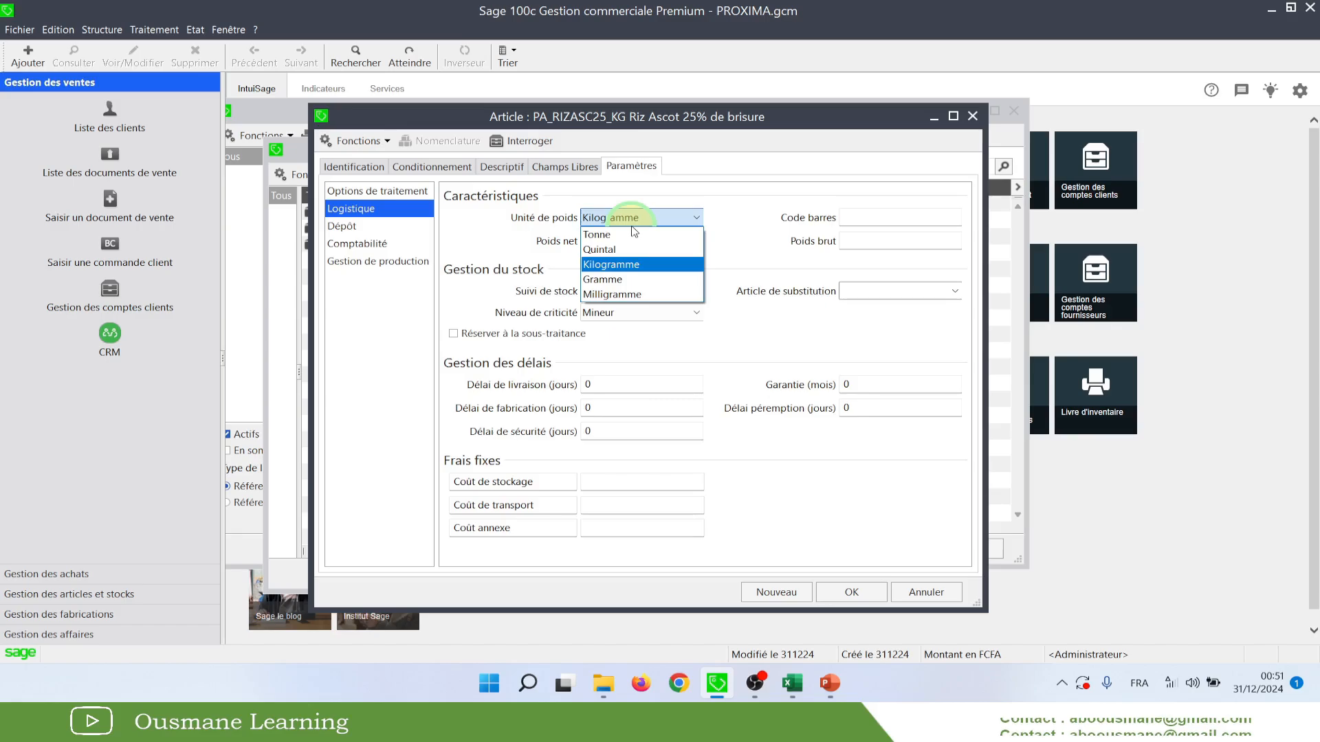
pyautogui.click(600, 227)
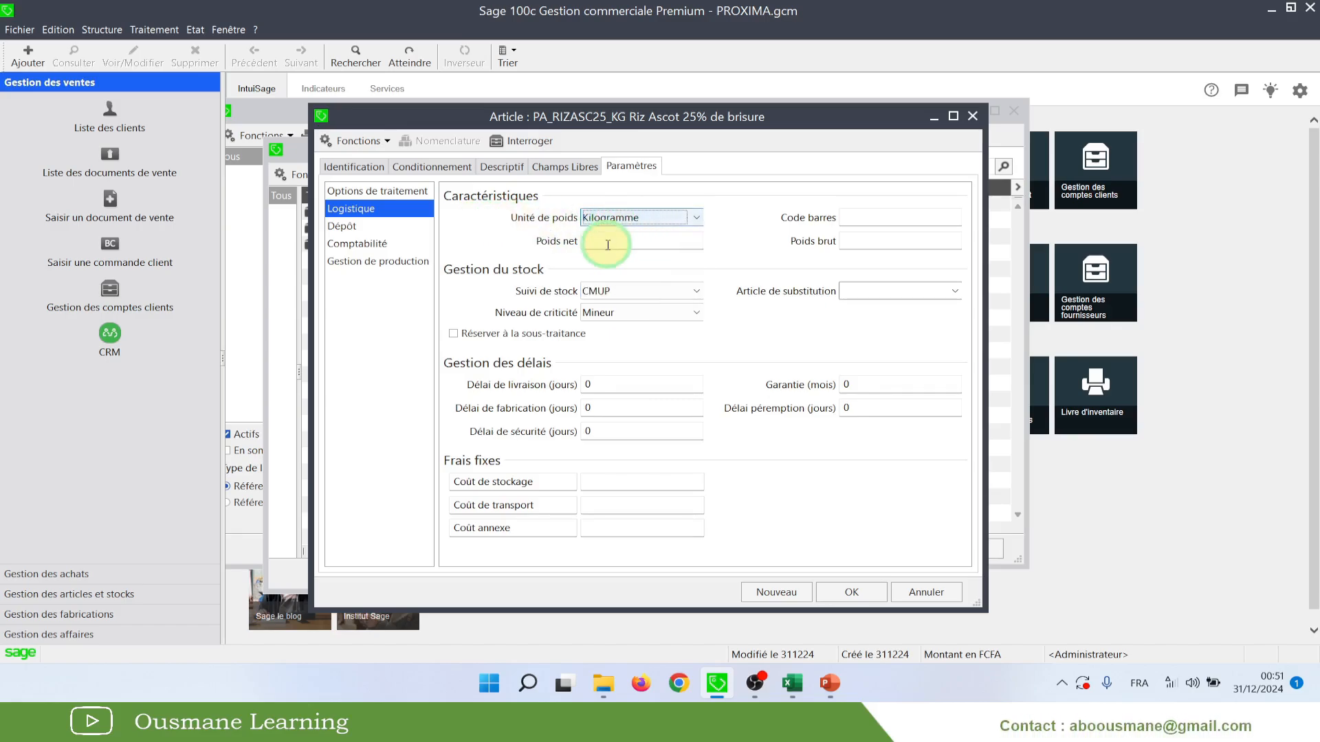
pyautogui.click(613, 246)
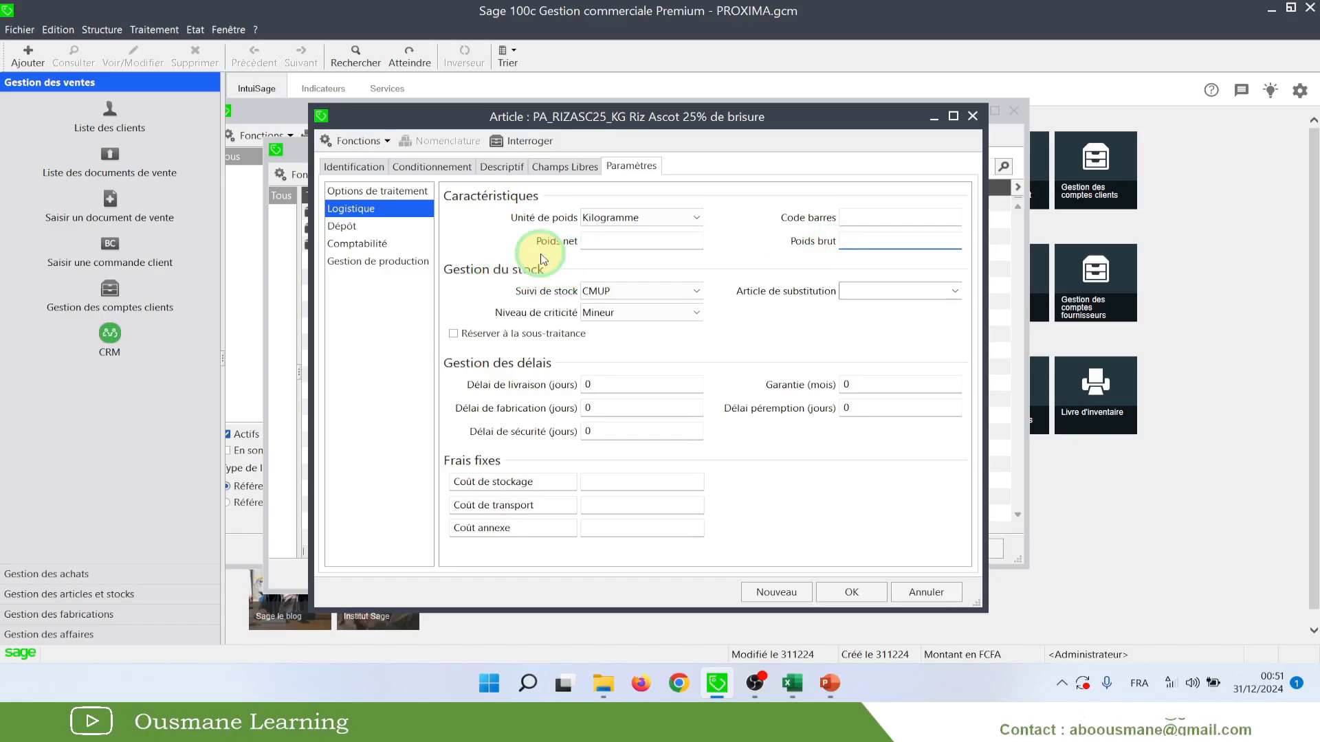
# Review the rice article's stock management settings: the stock tracking methods with CMUP selected, the substitution article and the criticality level
pyautogui.click(607, 296)
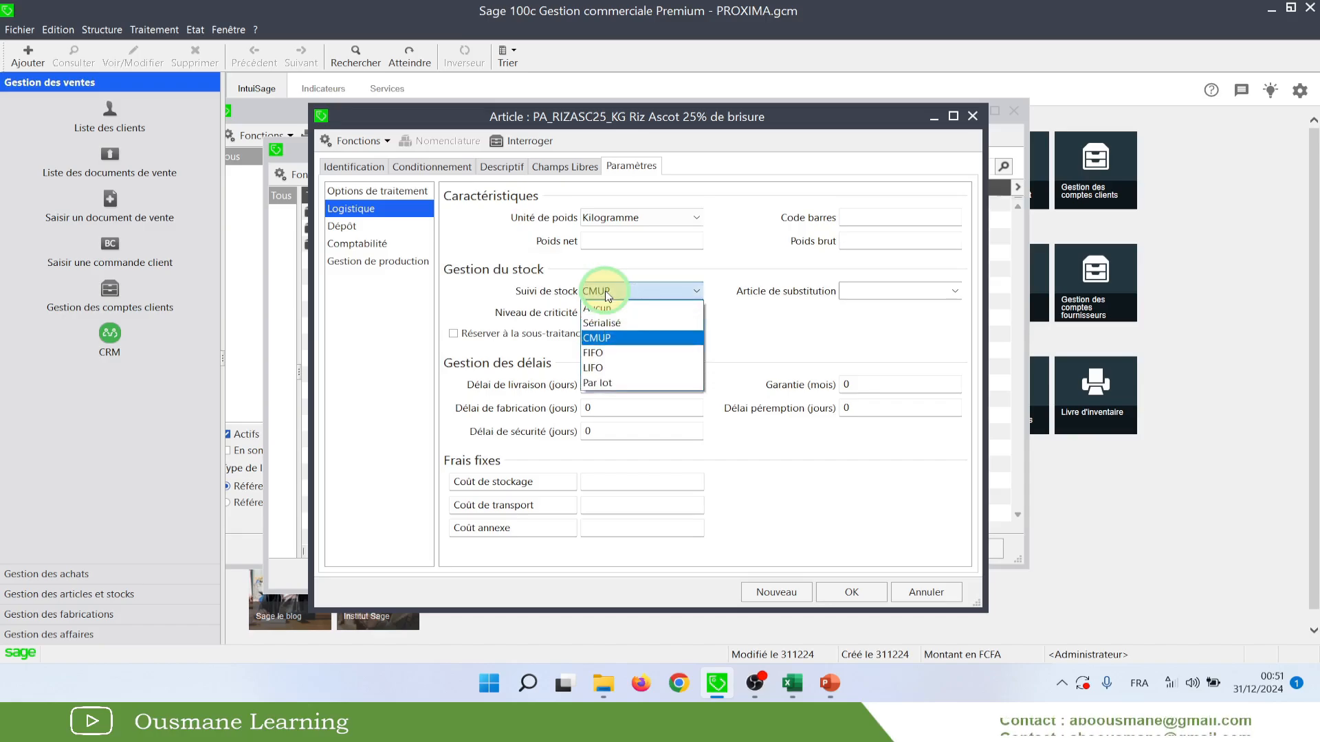
pyautogui.click(596, 337)
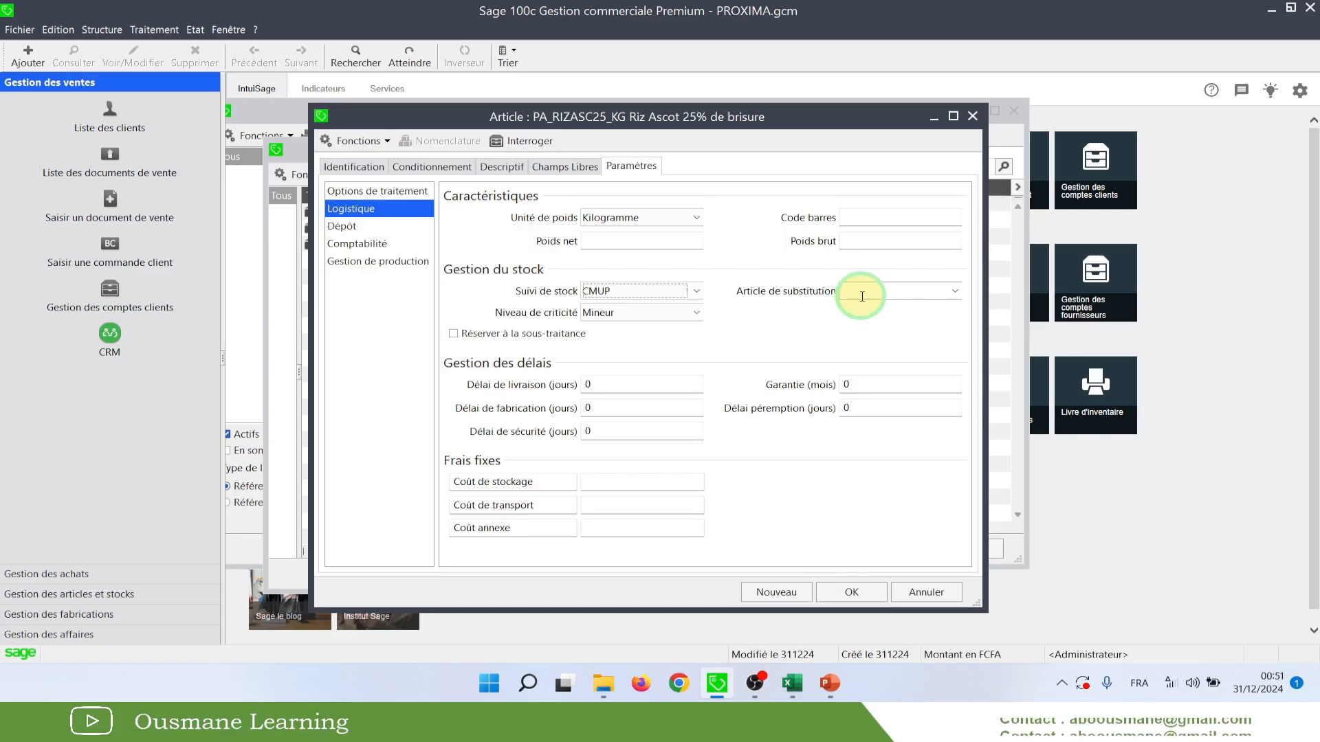
pyautogui.click(764, 293)
pyautogui.click(794, 295)
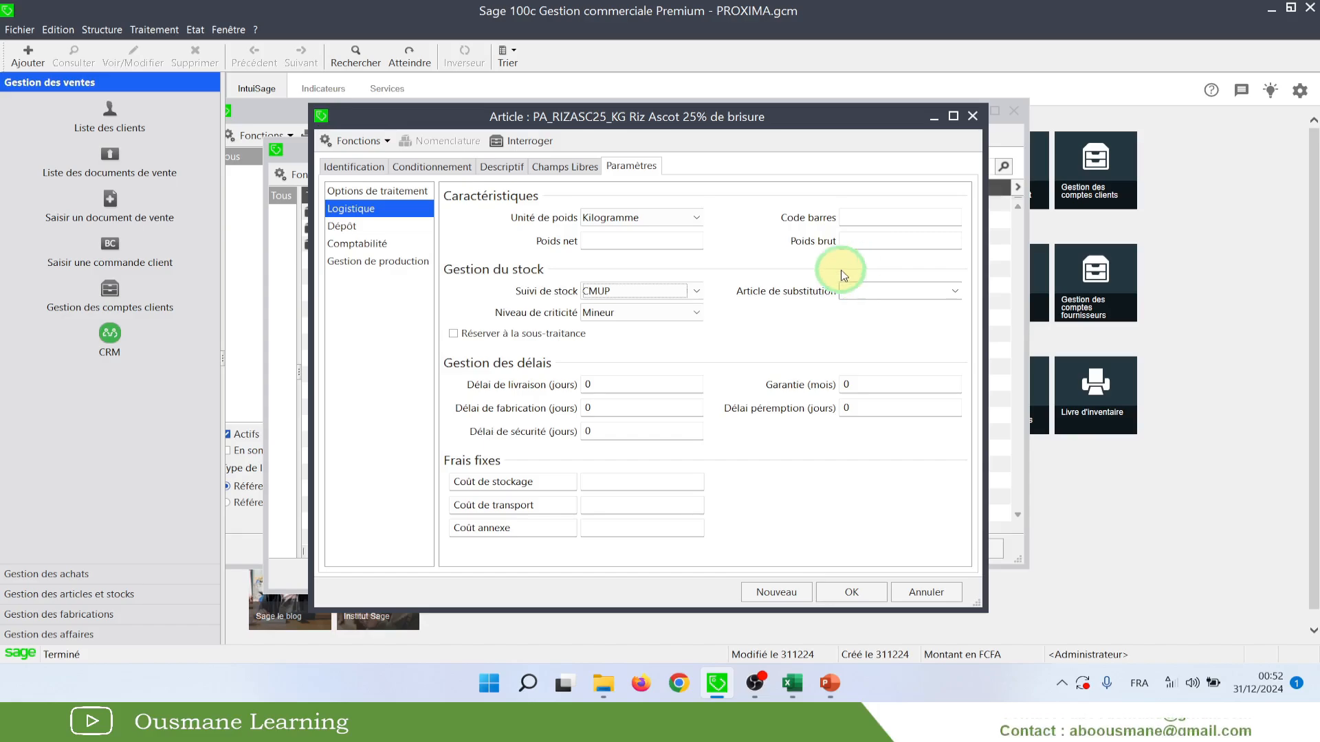
pyautogui.click(950, 294)
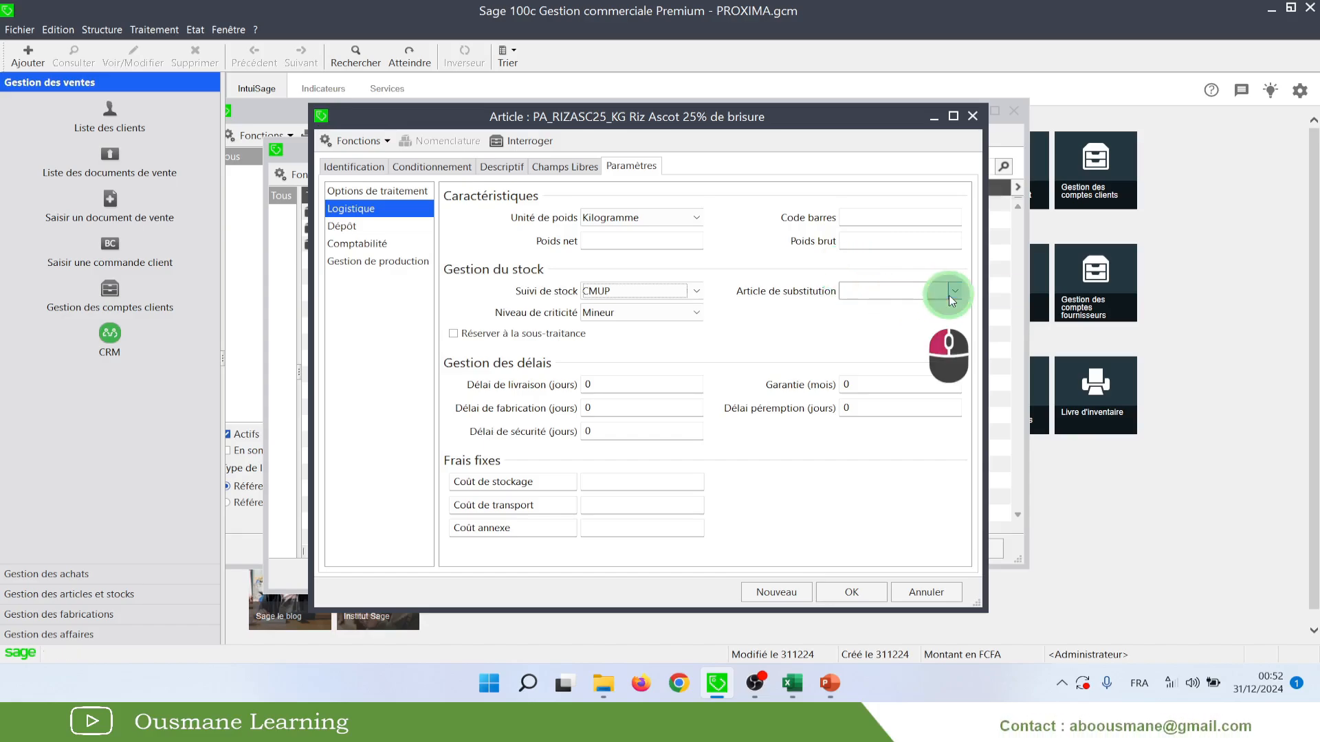
pyautogui.click(751, 273)
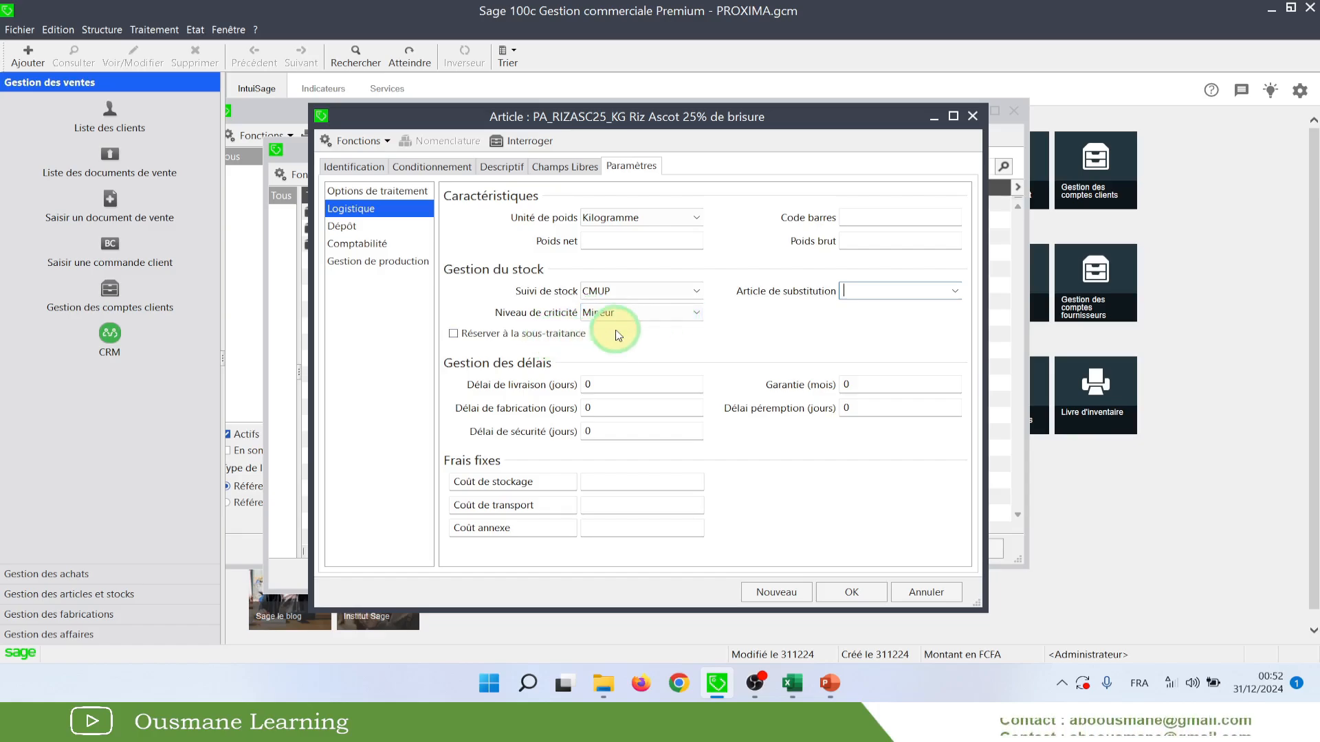
pyautogui.click(639, 315)
pyautogui.click(638, 313)
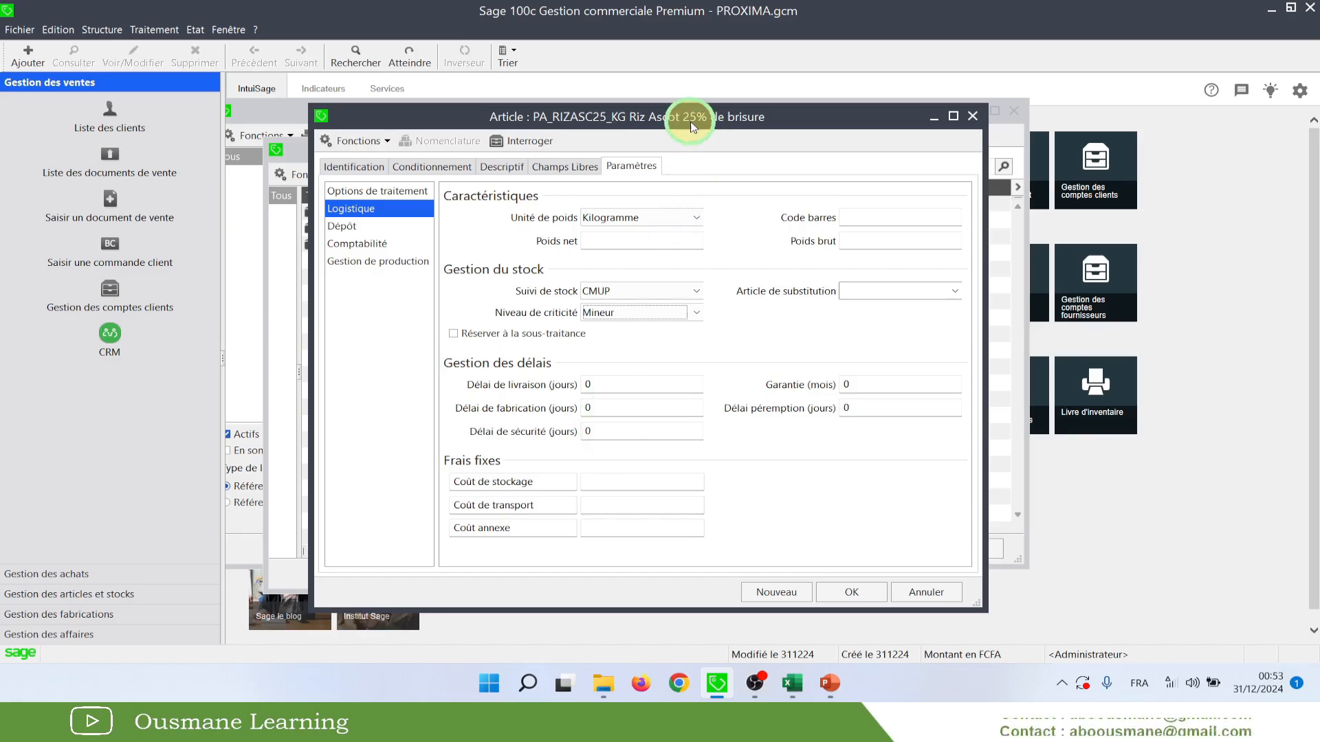
# Examine the rice article's fixed cost fields for storage, transport and additional costs
pyautogui.moveTo(698, 120); pyautogui.dragTo(672, 147)
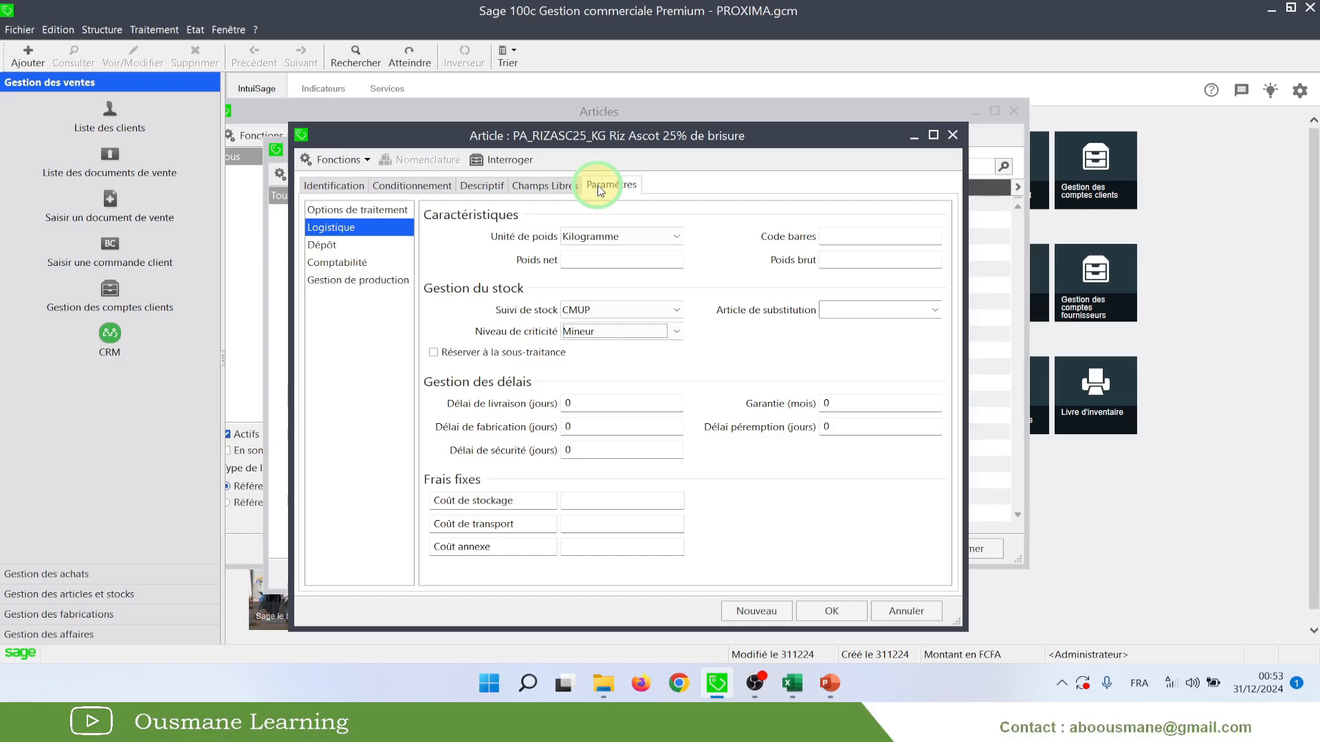
pyautogui.click(481, 501)
pyautogui.click(590, 501)
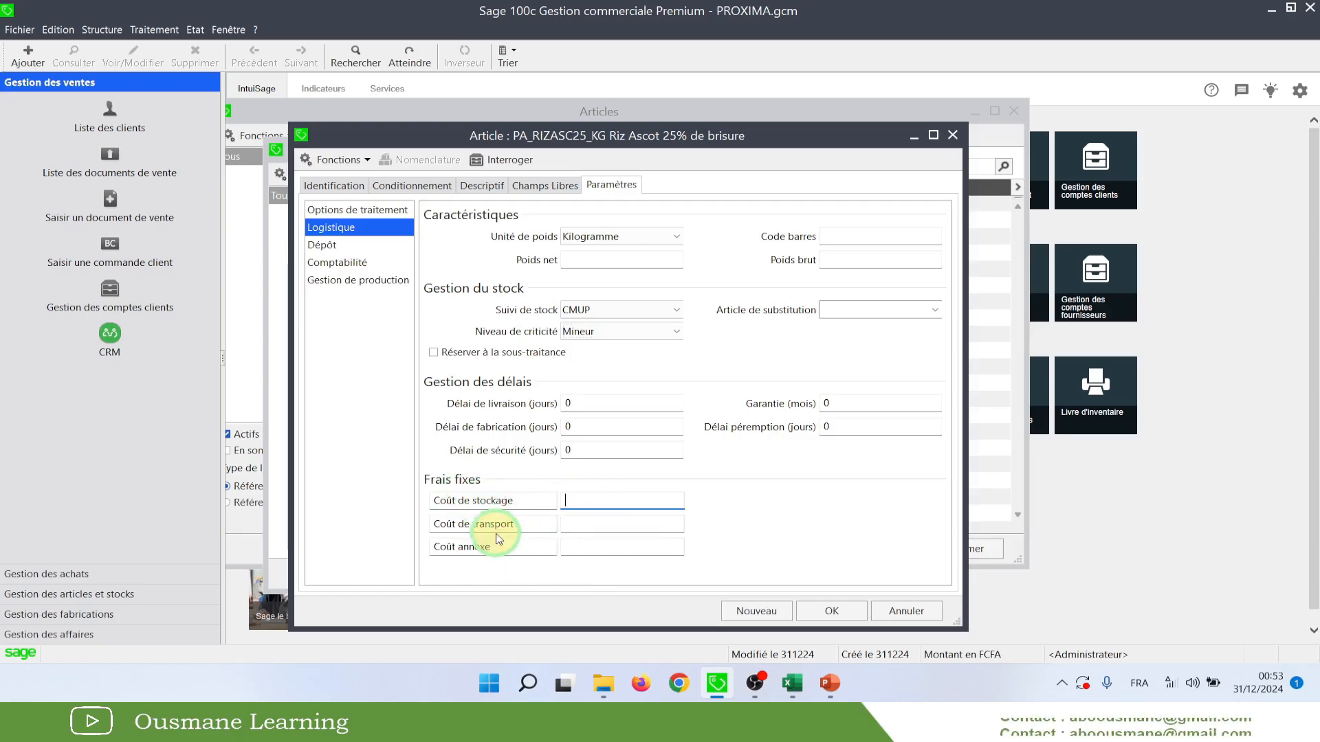
pyautogui.click(473, 524)
pyautogui.doubleClick(459, 547)
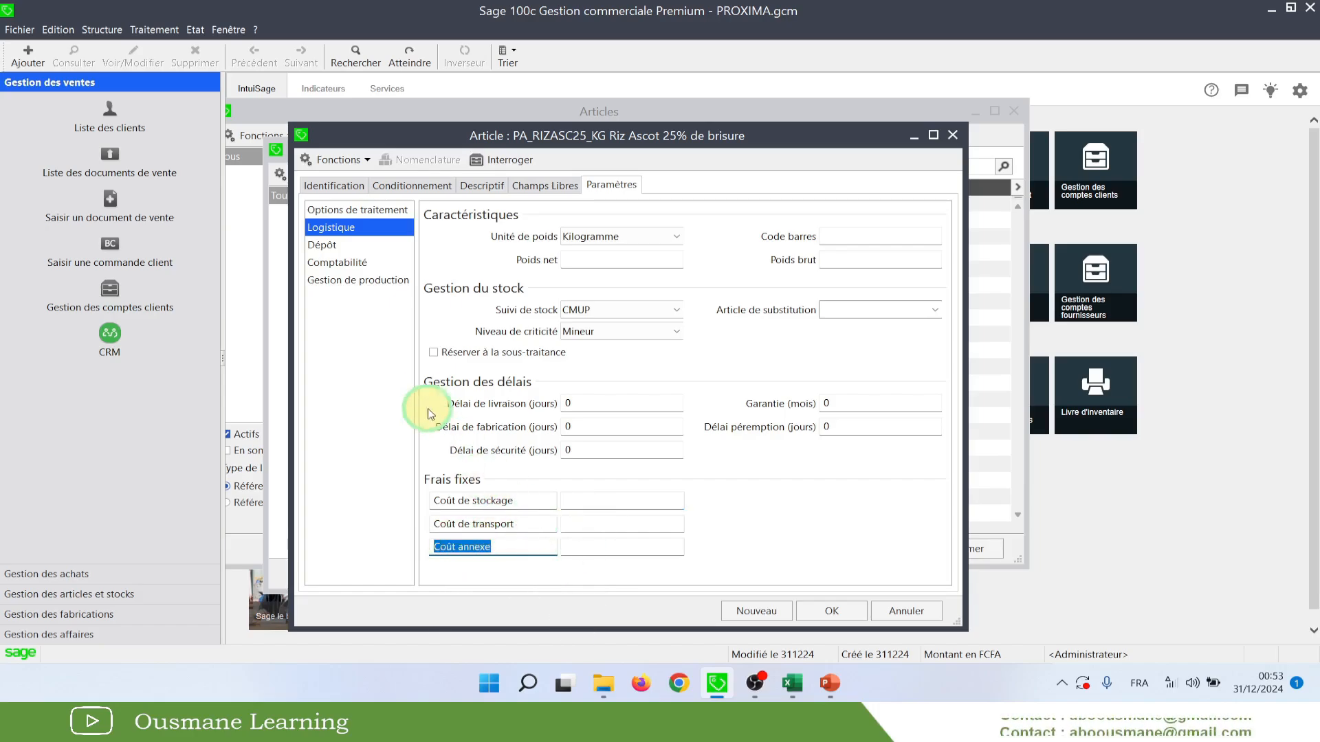
# Examine the rice article's depot settings and the new MAGASIN entry's minimum stock, maximum stock and main location, without saving an entry
pyautogui.click(339, 248)
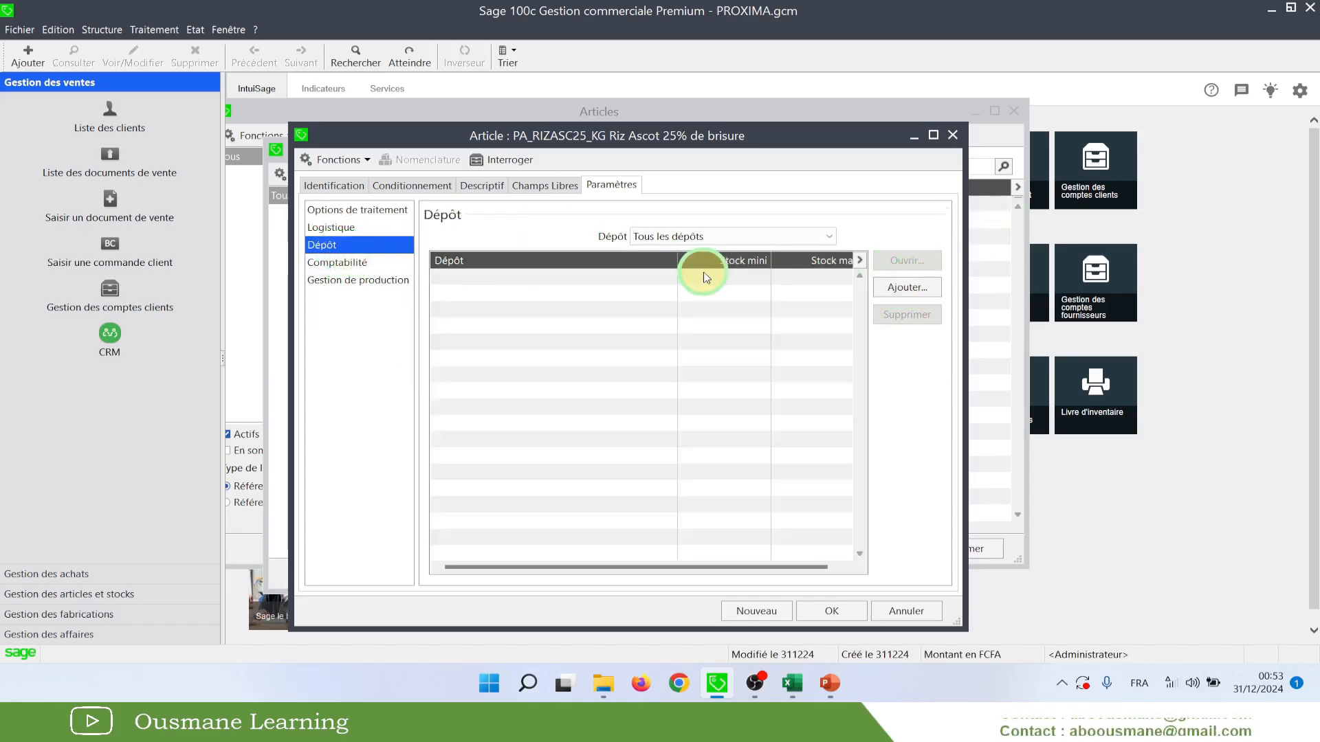
pyautogui.moveTo(765, 570); pyautogui.dragTo(801, 564)
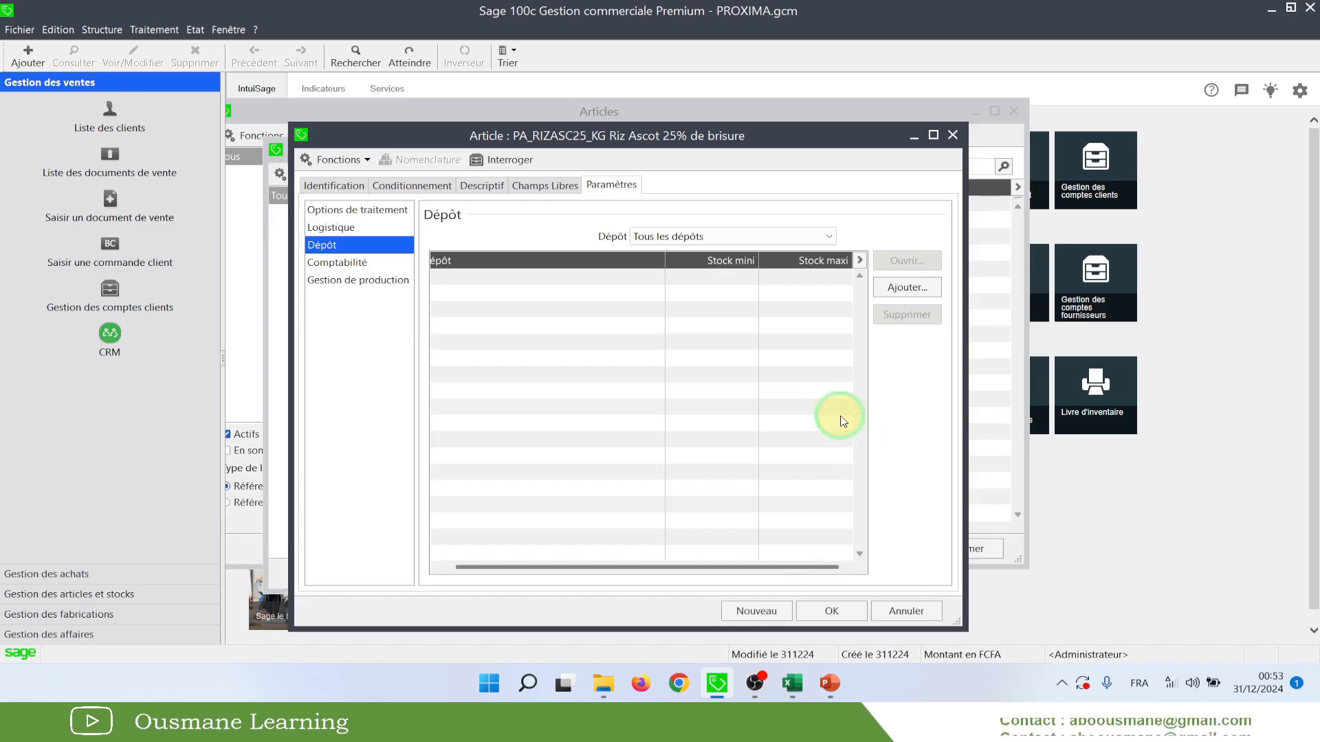
pyautogui.click(894, 289)
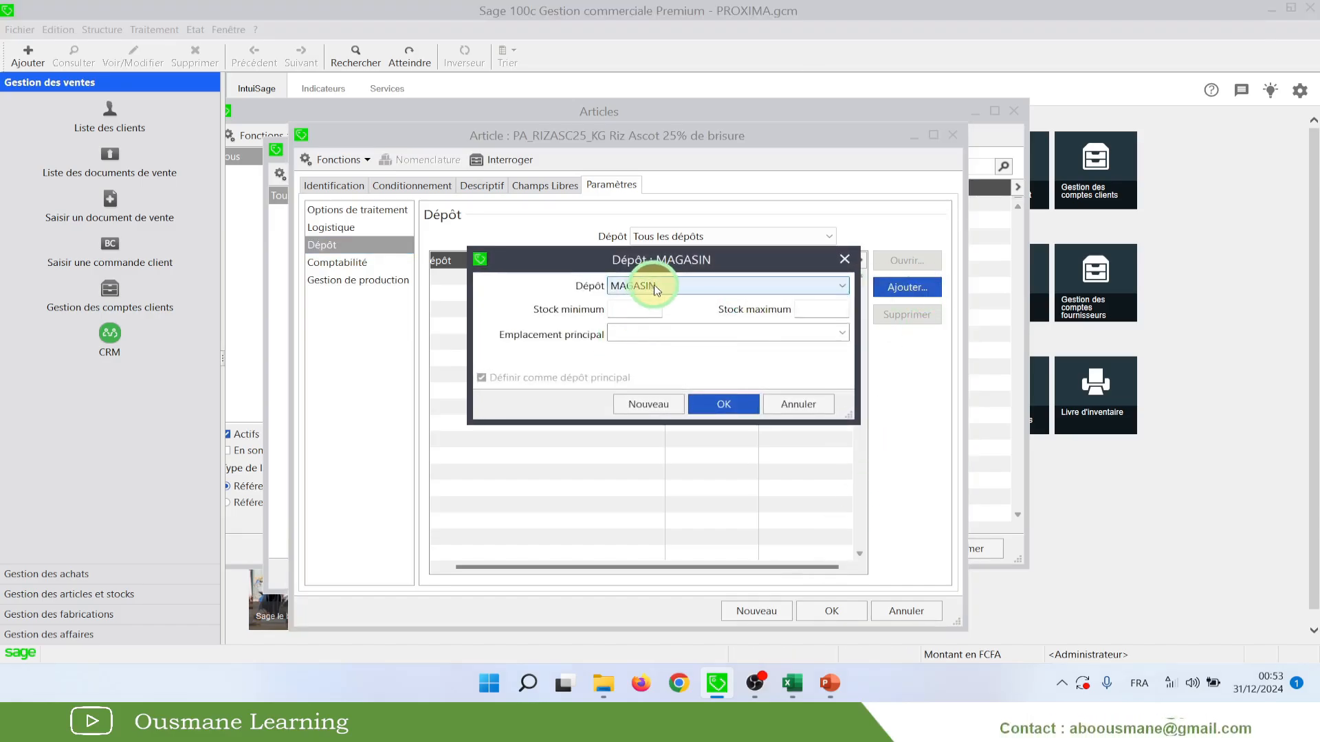
pyautogui.click(634, 312)
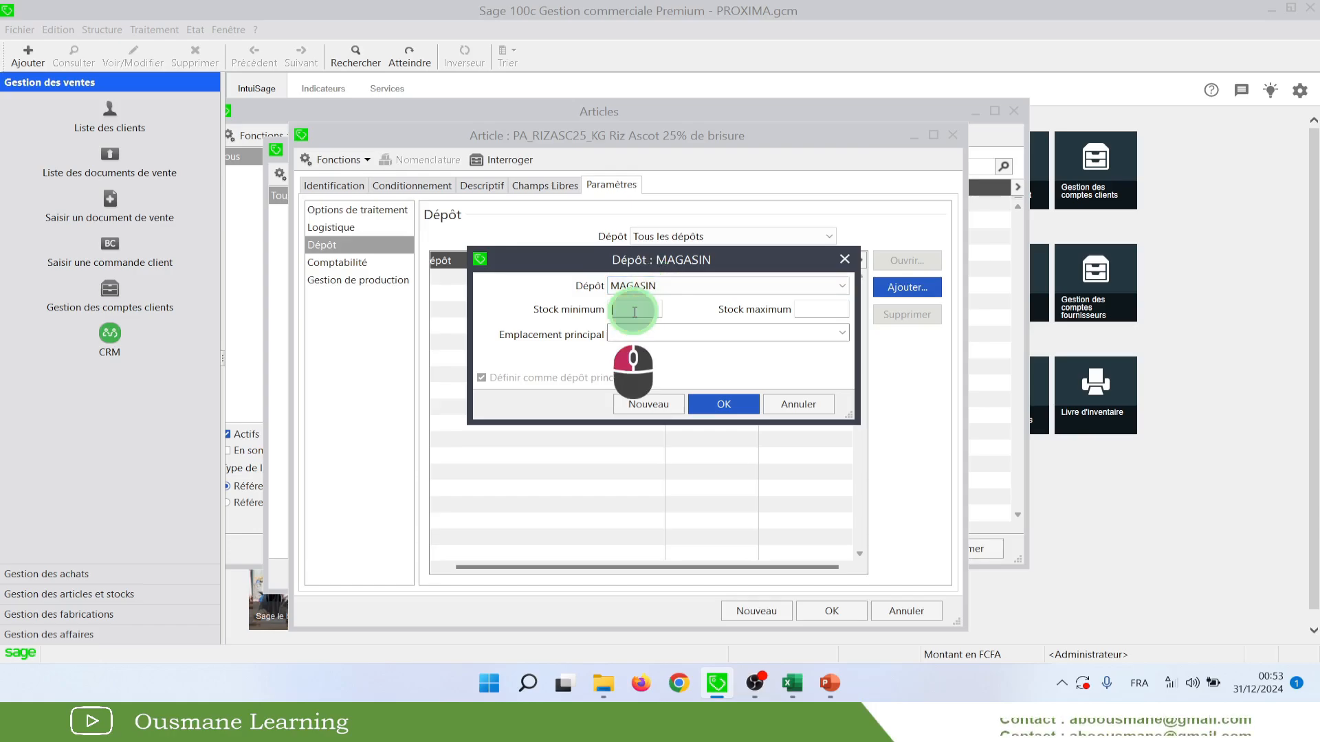
pyautogui.click(822, 312)
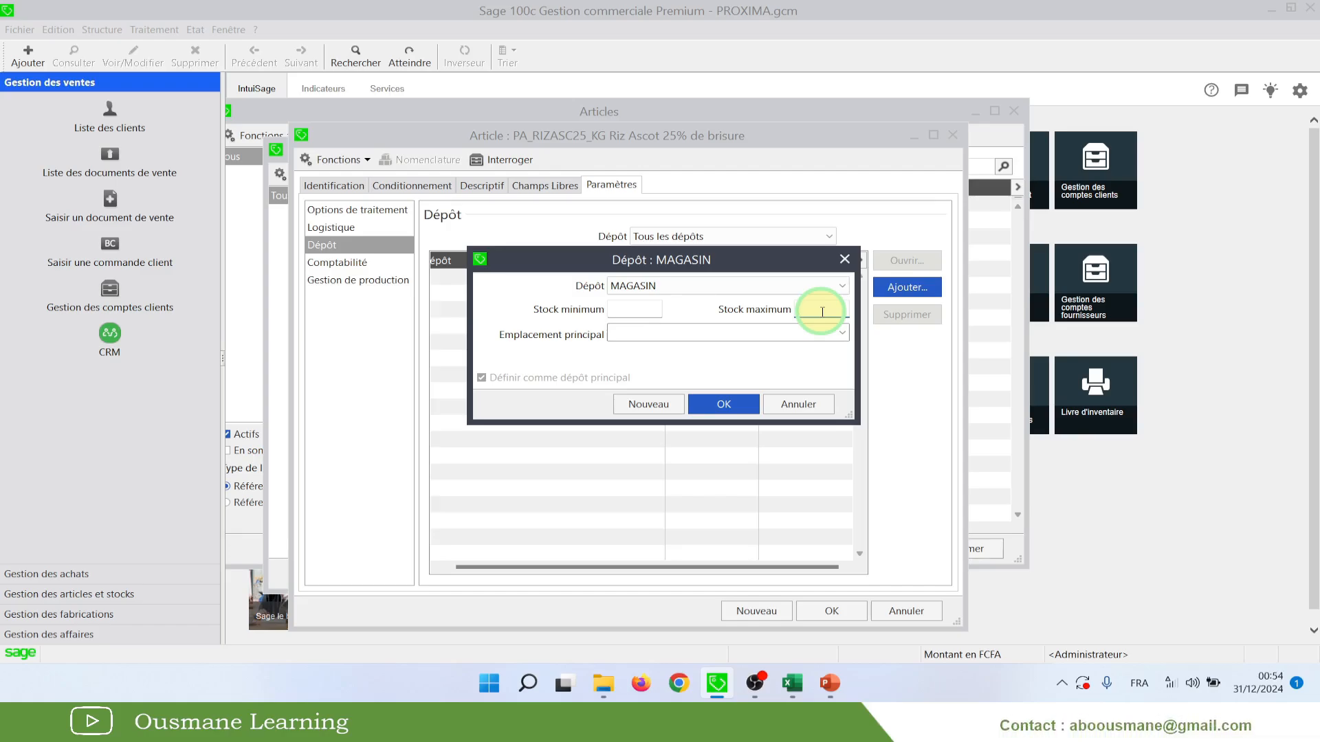
pyautogui.click(843, 335)
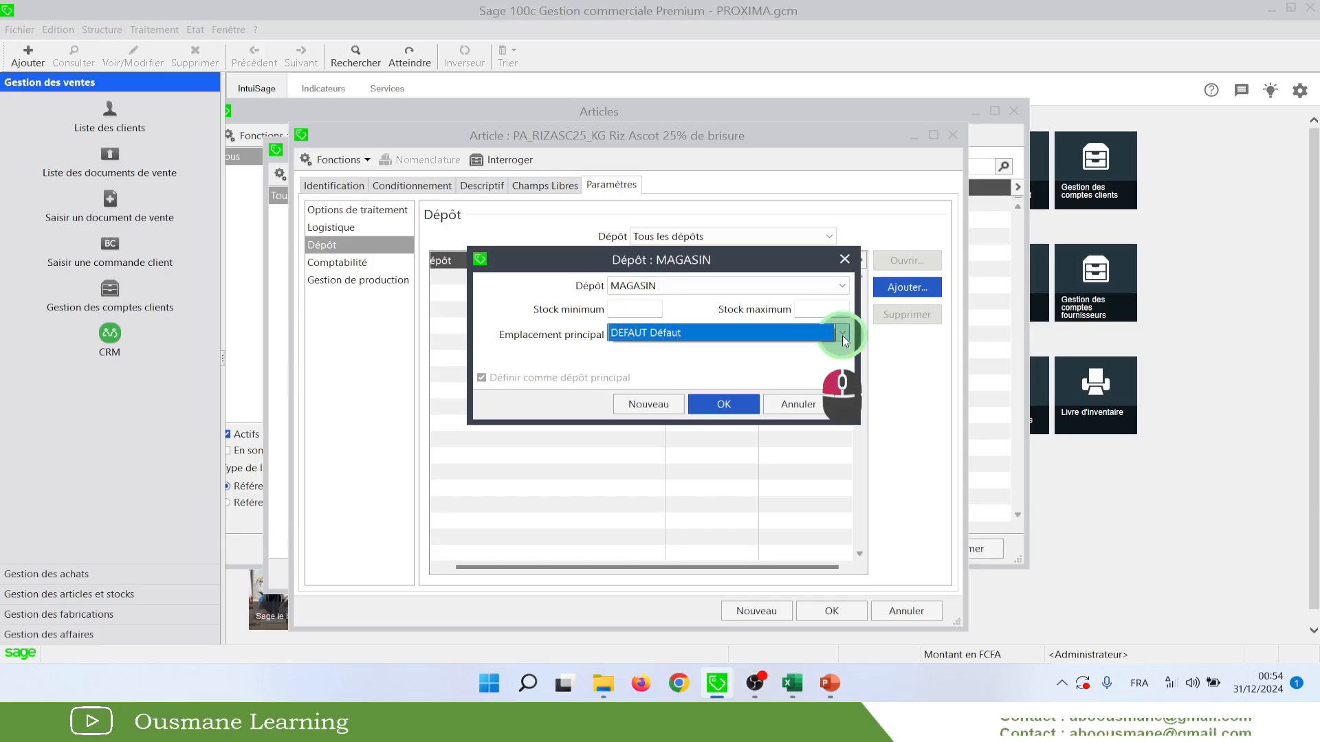
pyautogui.click(843, 336)
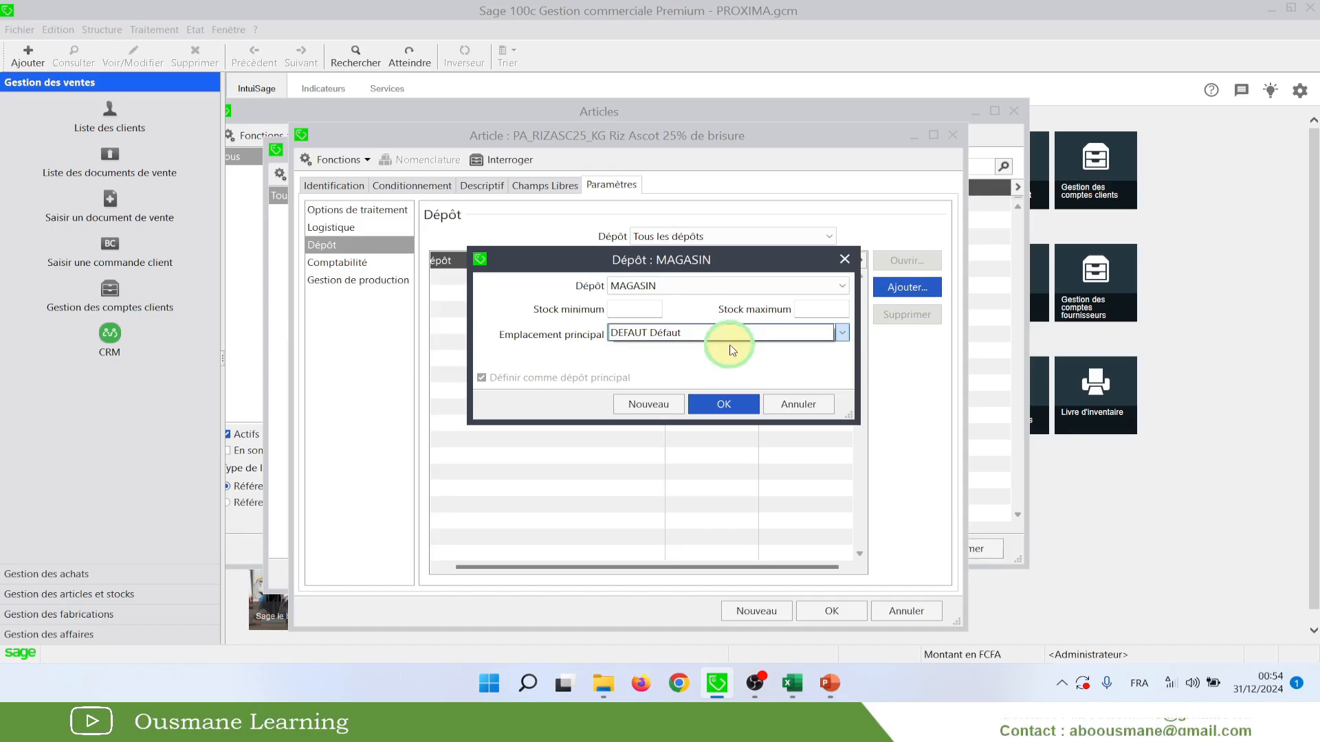
pyautogui.click(646, 317)
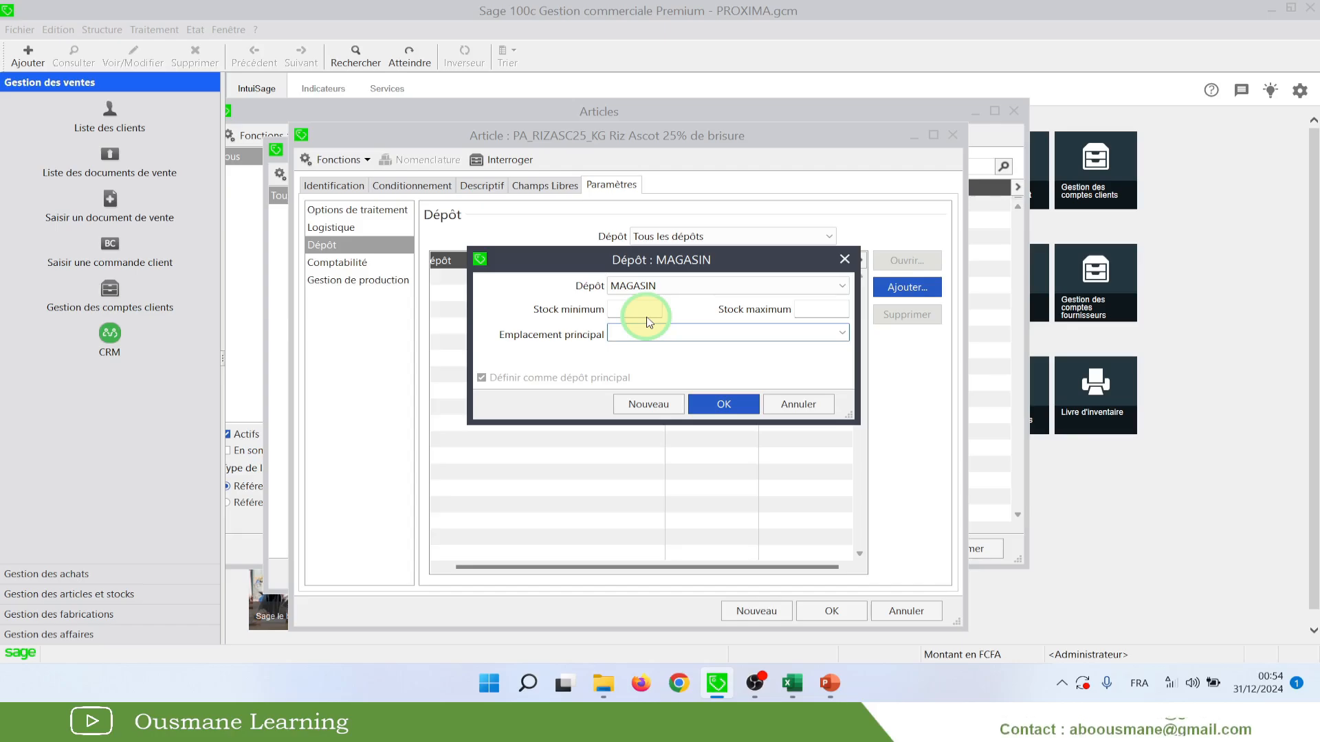
pyautogui.click(845, 259)
# Review the rice article's accounting parameters and compare them with the product family assigned in its identification
pyautogui.click(355, 266)
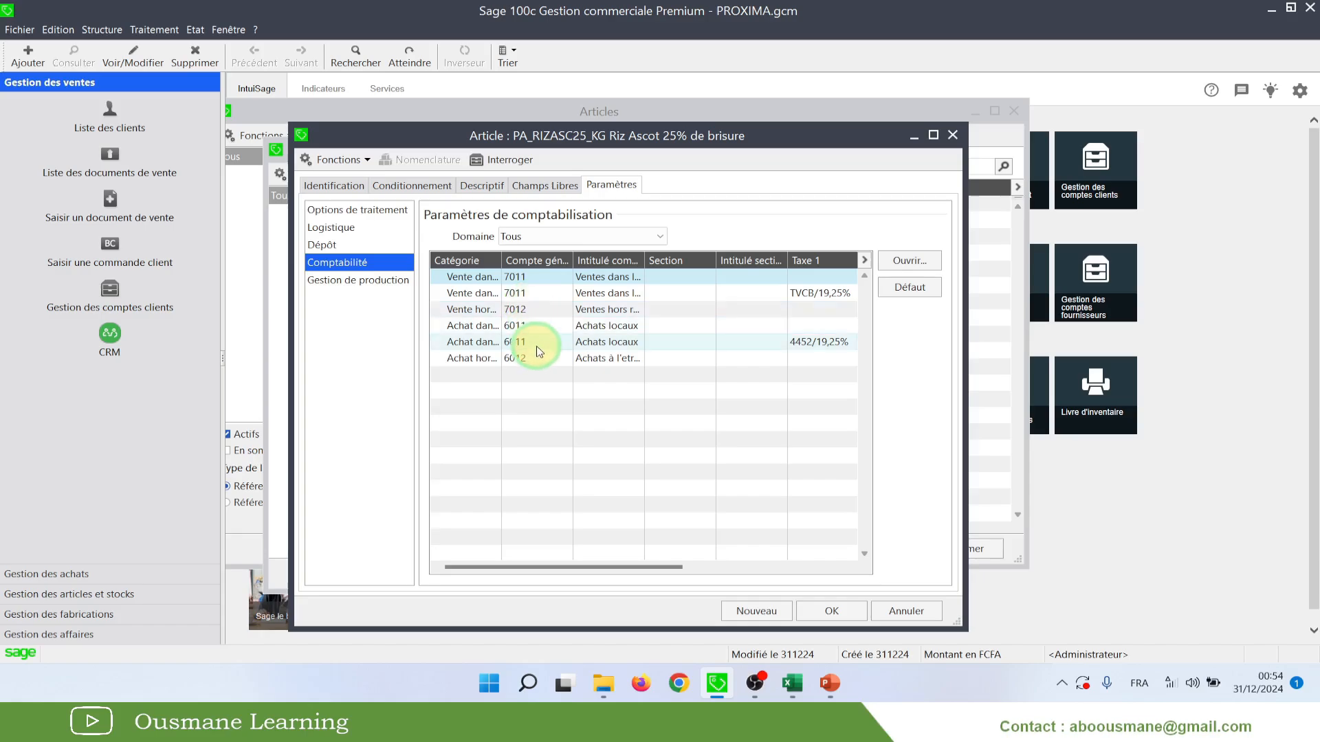
pyautogui.click(334, 186)
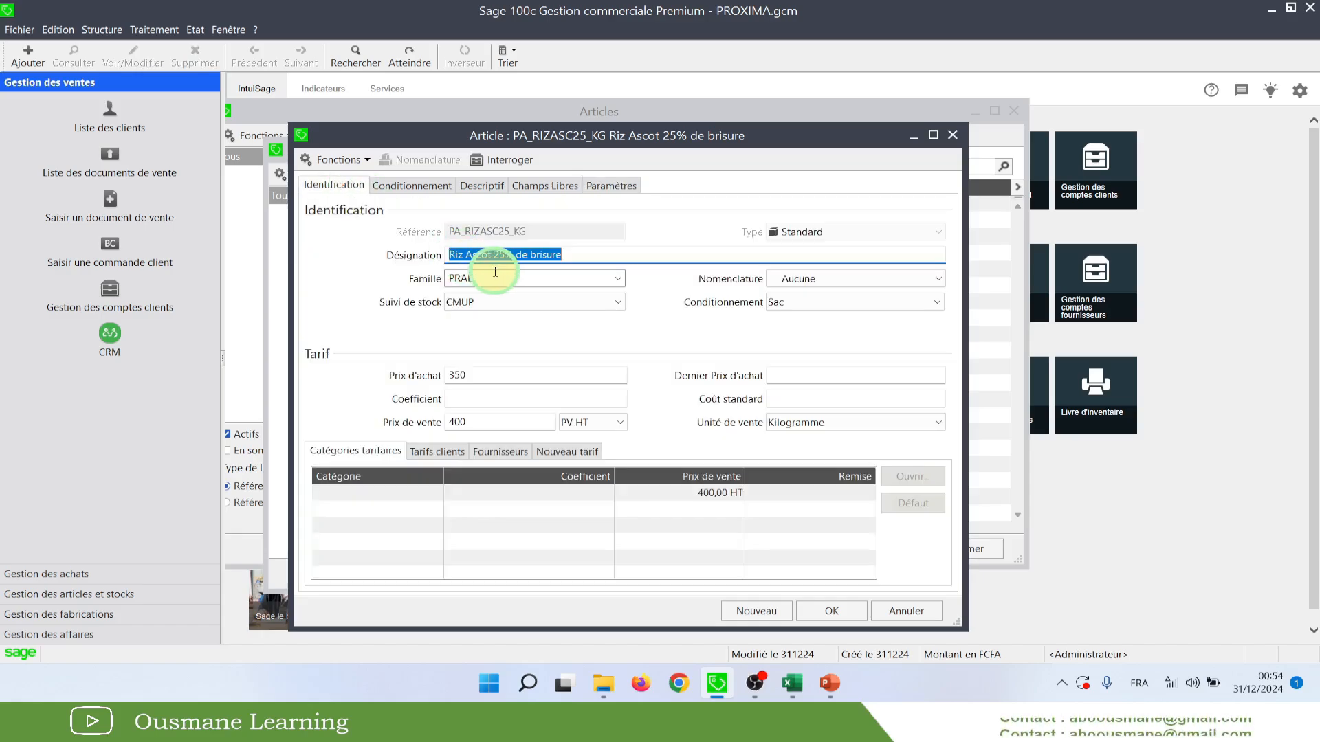
pyautogui.click(405, 284)
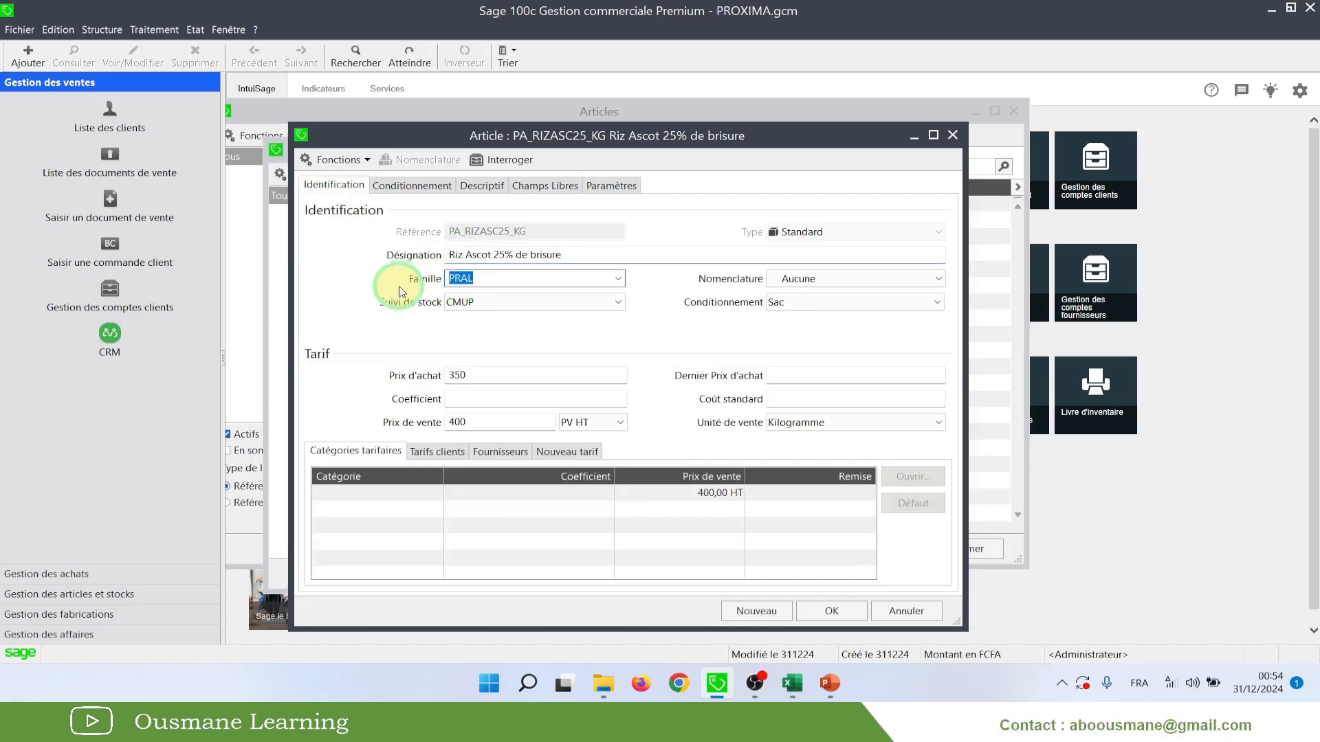
pyautogui.click(425, 258)
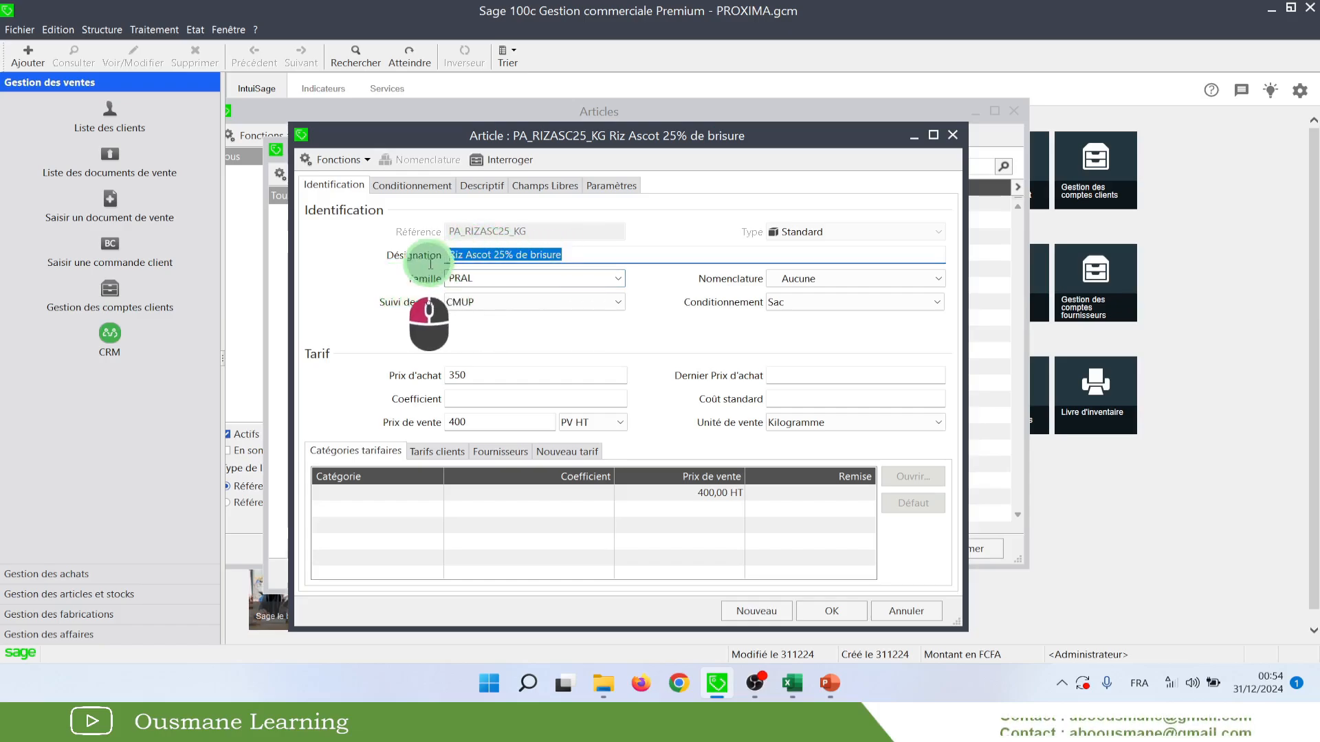
pyautogui.click(433, 278)
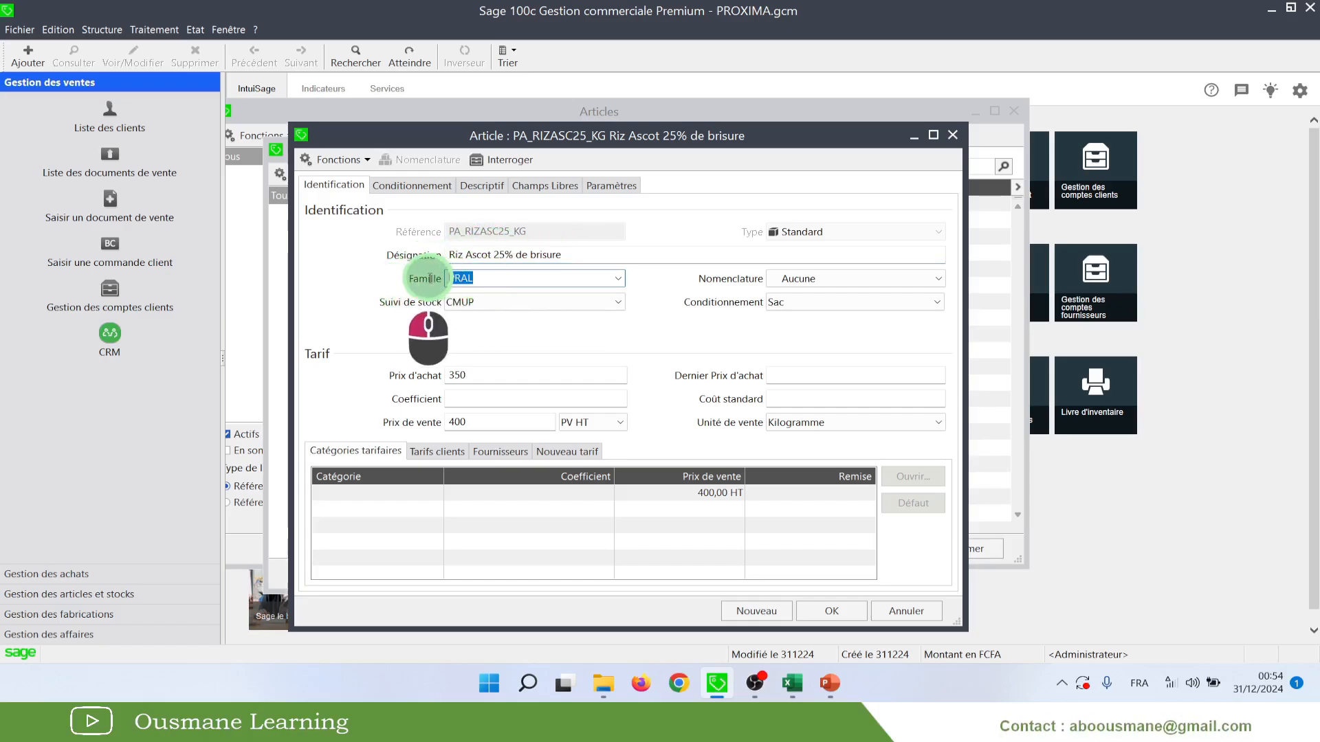
pyautogui.click(618, 279)
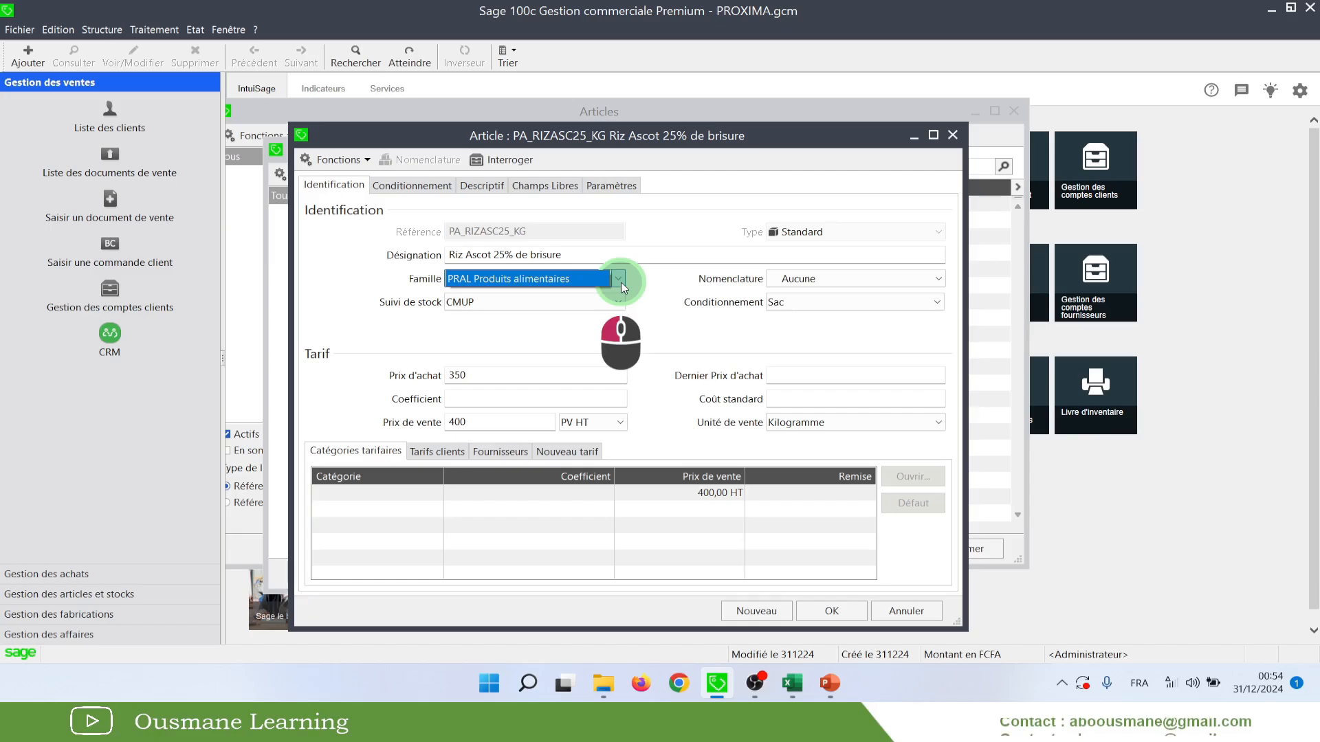
pyautogui.click(612, 186)
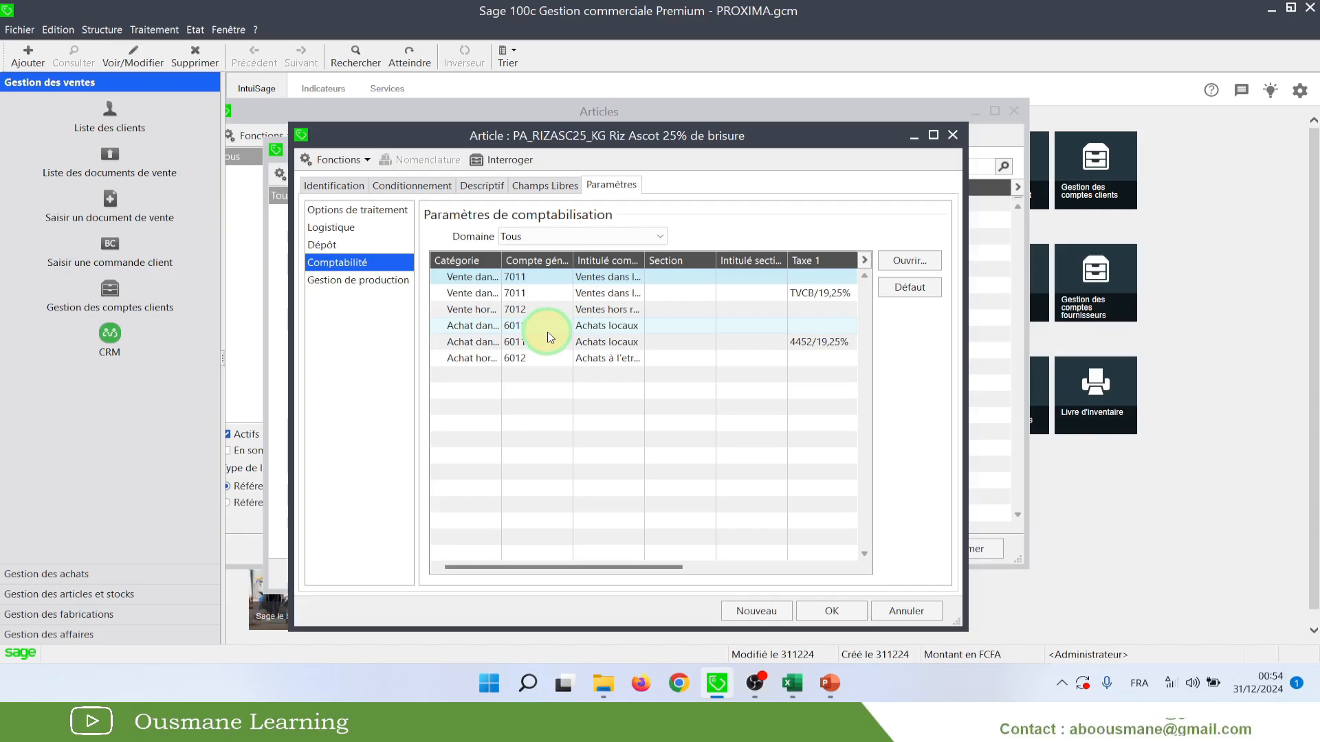
# Examine the rice article's production management settings and its stock inquiry columns, then close the inquiry
pyautogui.click(377, 283)
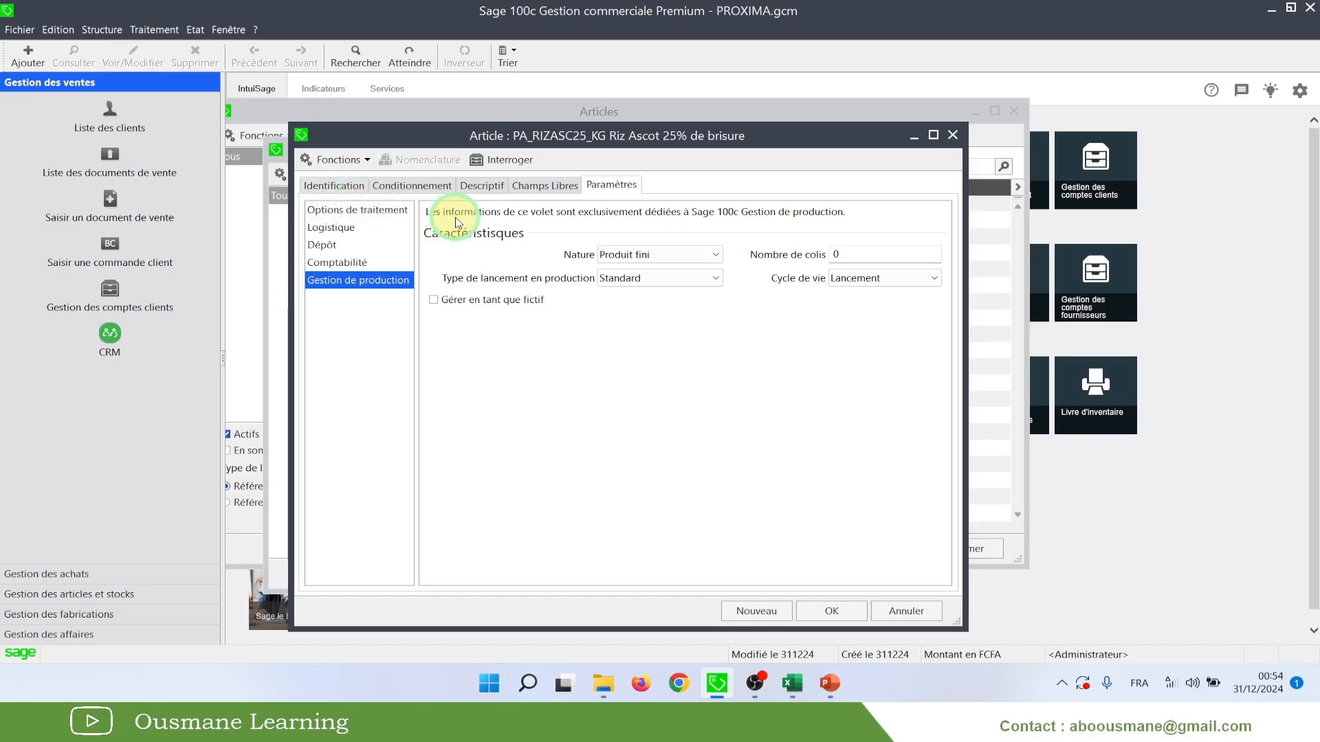
pyautogui.click(512, 160)
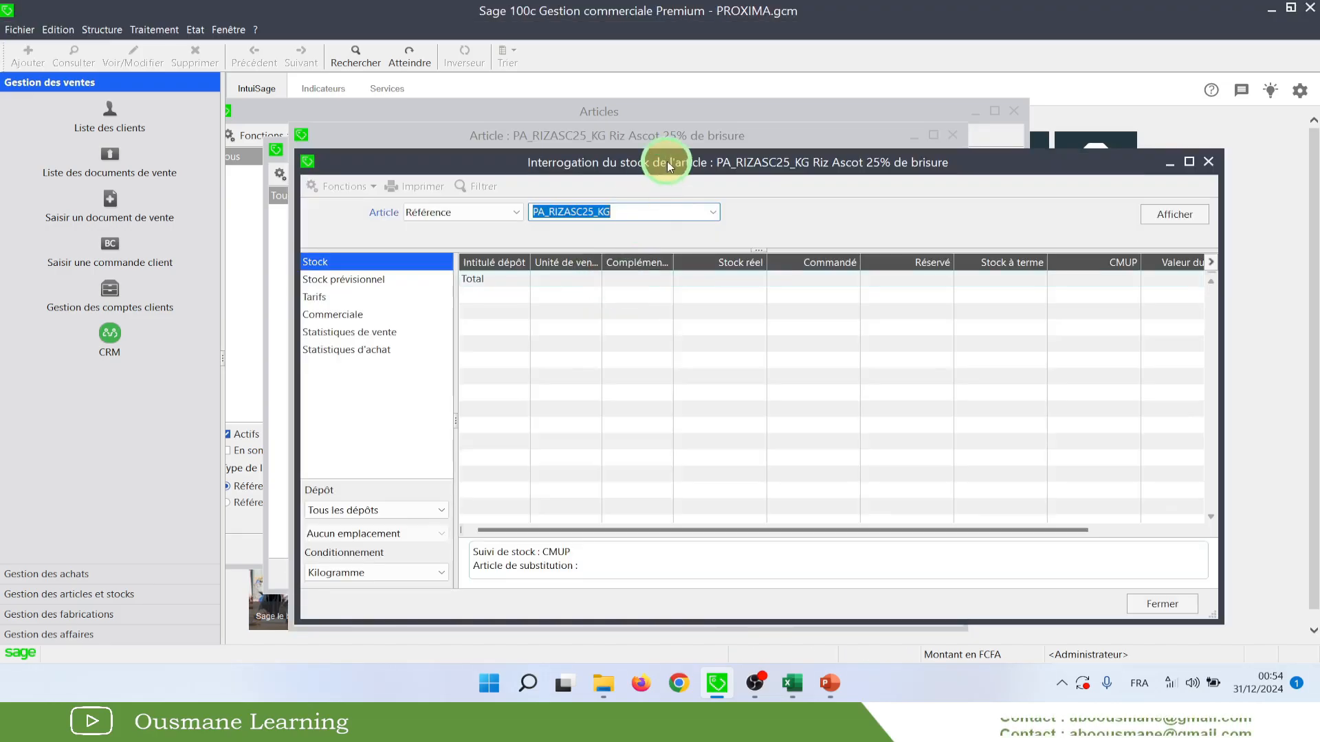
pyautogui.moveTo(693, 163); pyautogui.dragTo(773, 152)
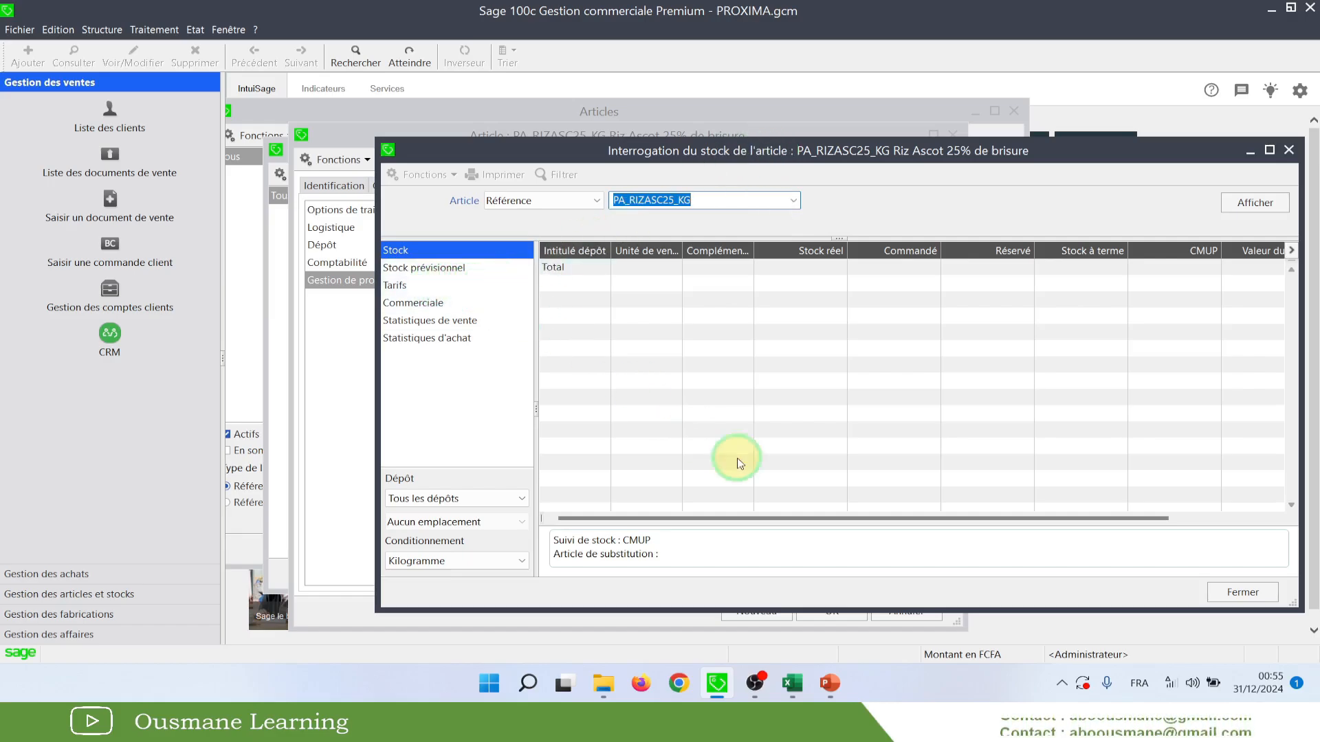
pyautogui.moveTo(745, 518)
pyautogui.mouseDown()
pyautogui.moveTo(943, 537)
pyautogui.moveTo(737, 526)
pyautogui.mouseUp()
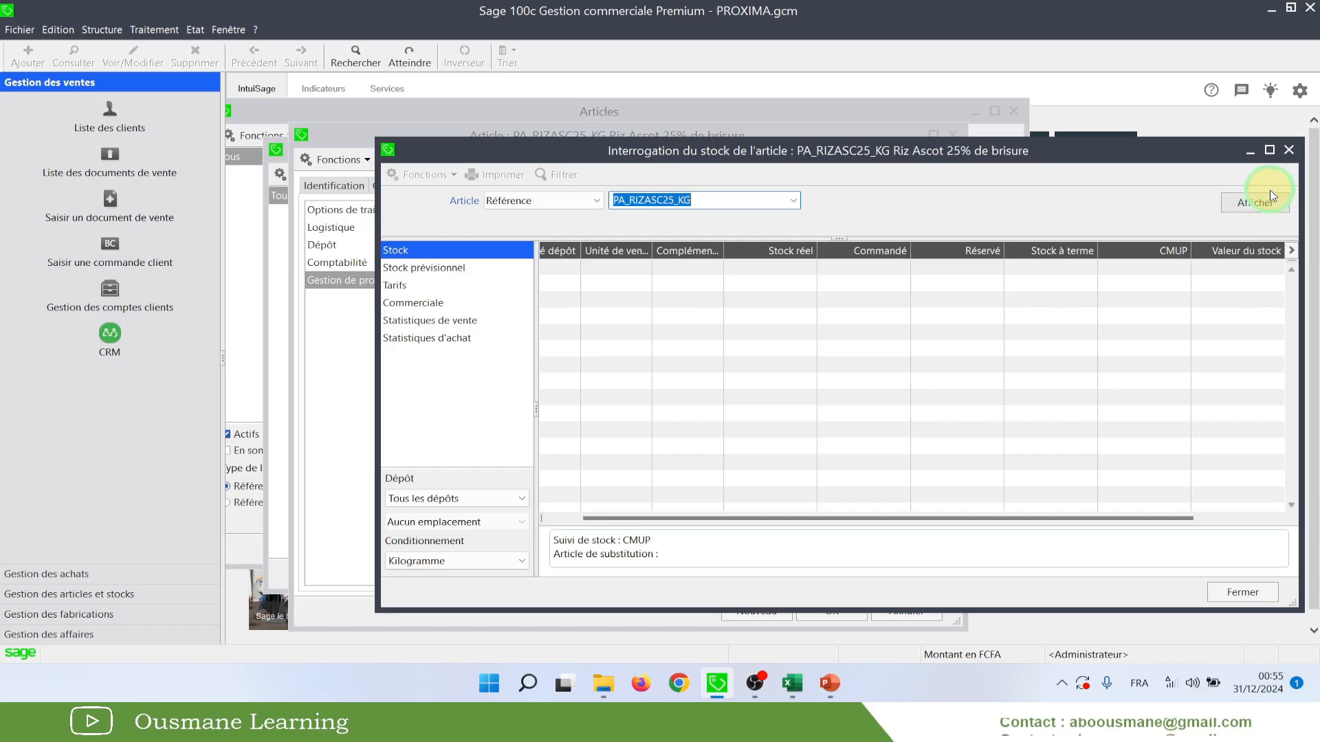
pyautogui.click(1289, 150)
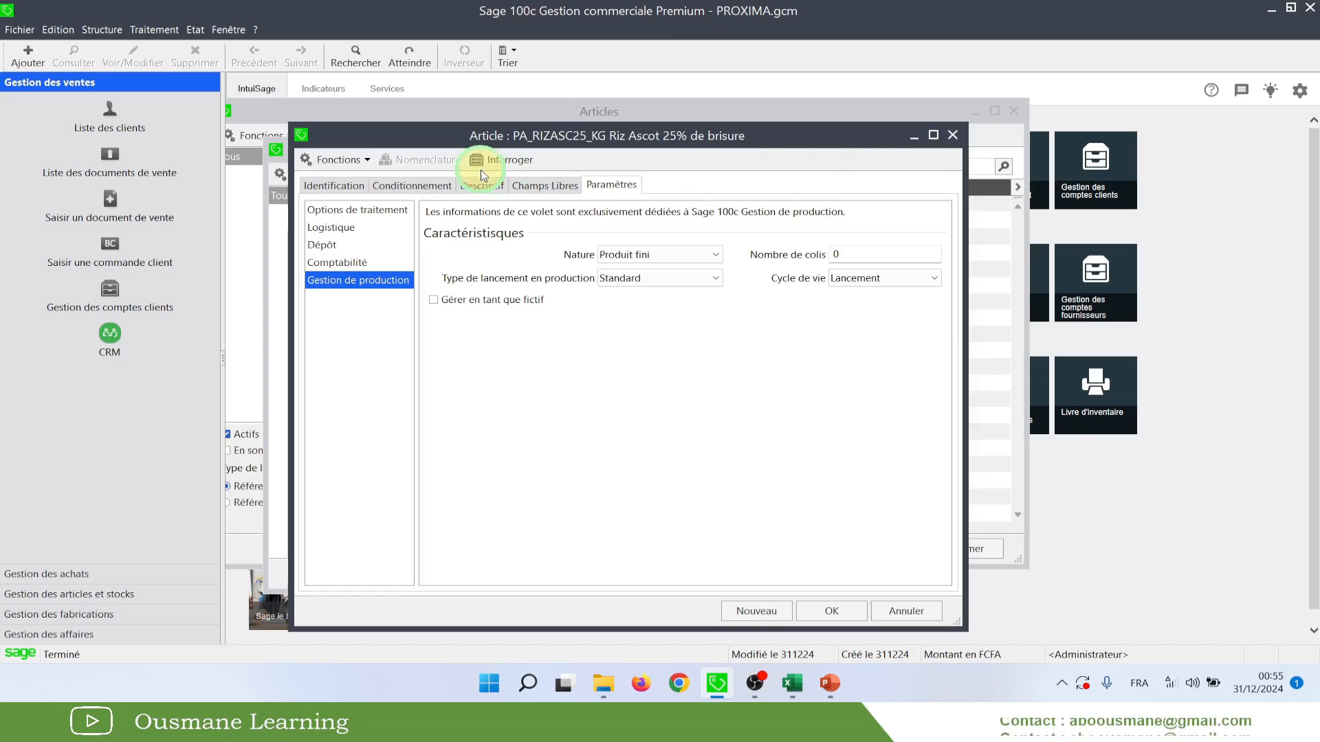
# Check the rice article's packaging quantities and open its price category to view the selling price for each sack size
pyautogui.click(334, 184)
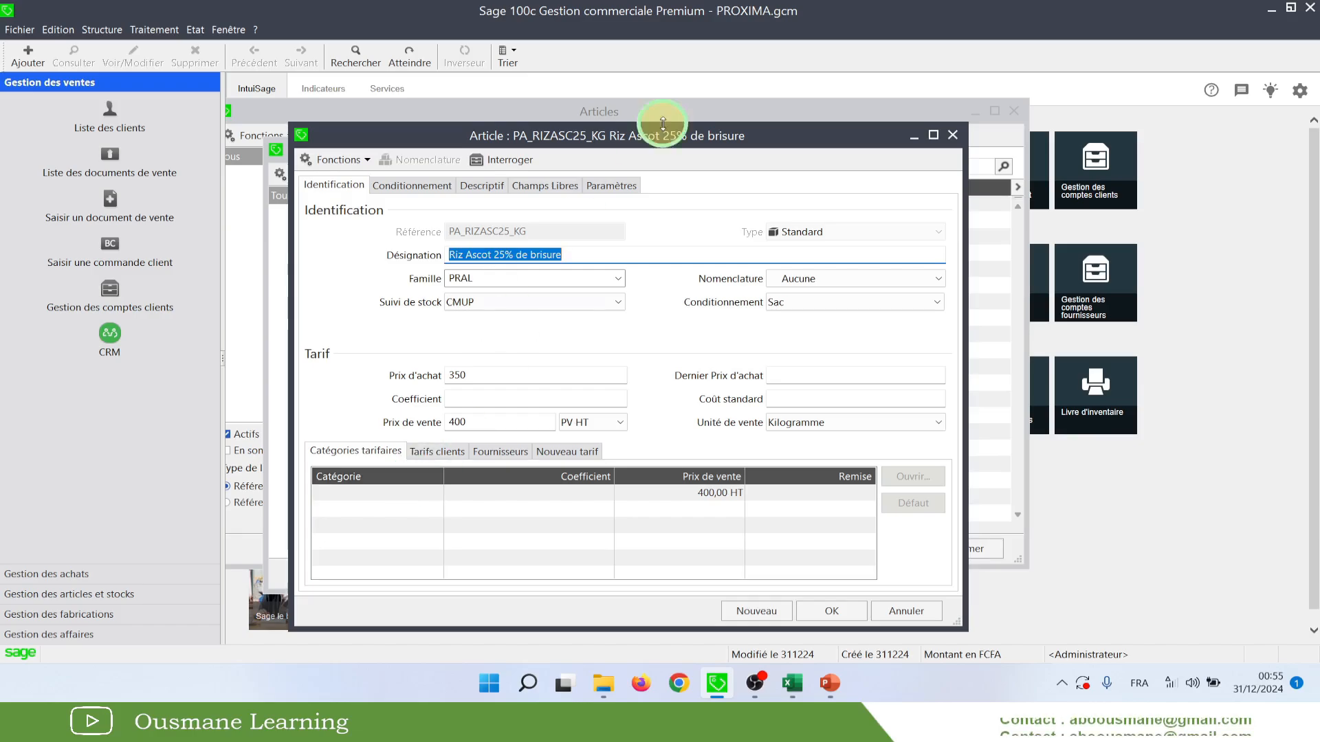
pyautogui.moveTo(681, 134); pyautogui.dragTo(740, 107)
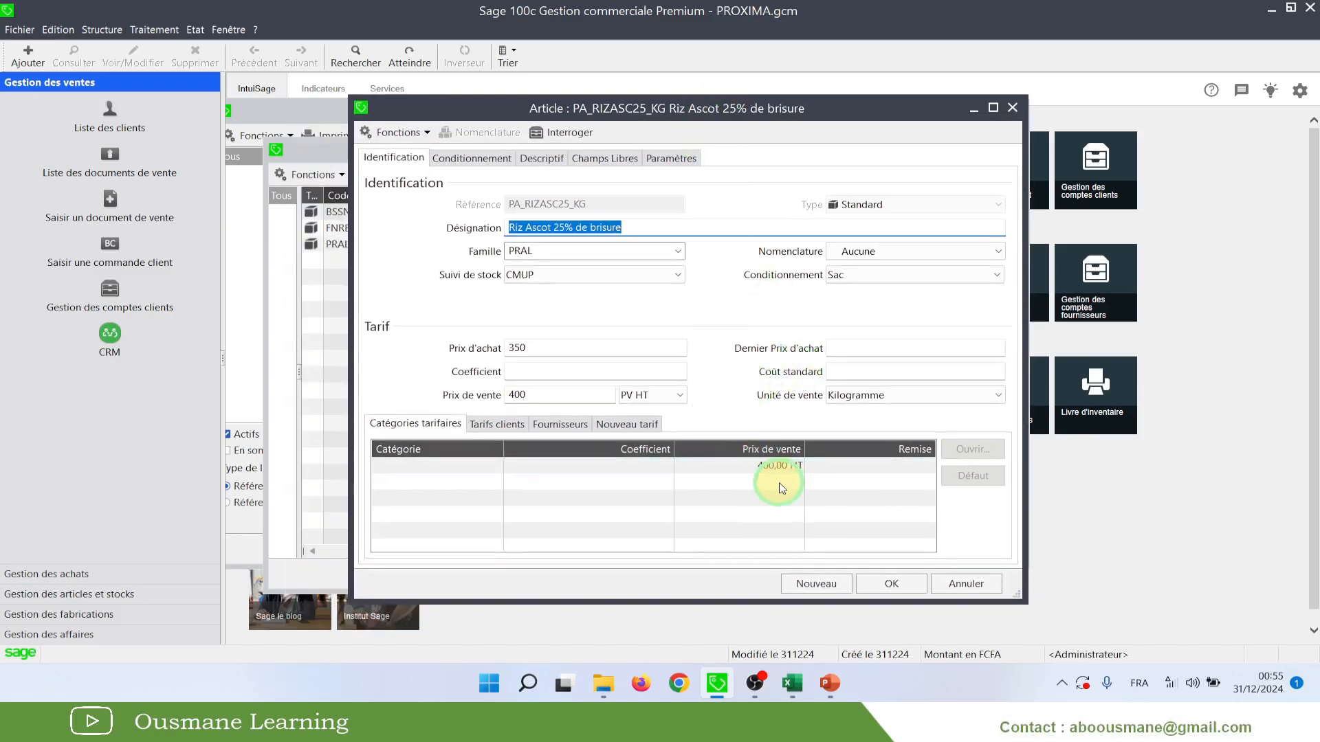
pyautogui.click(490, 168)
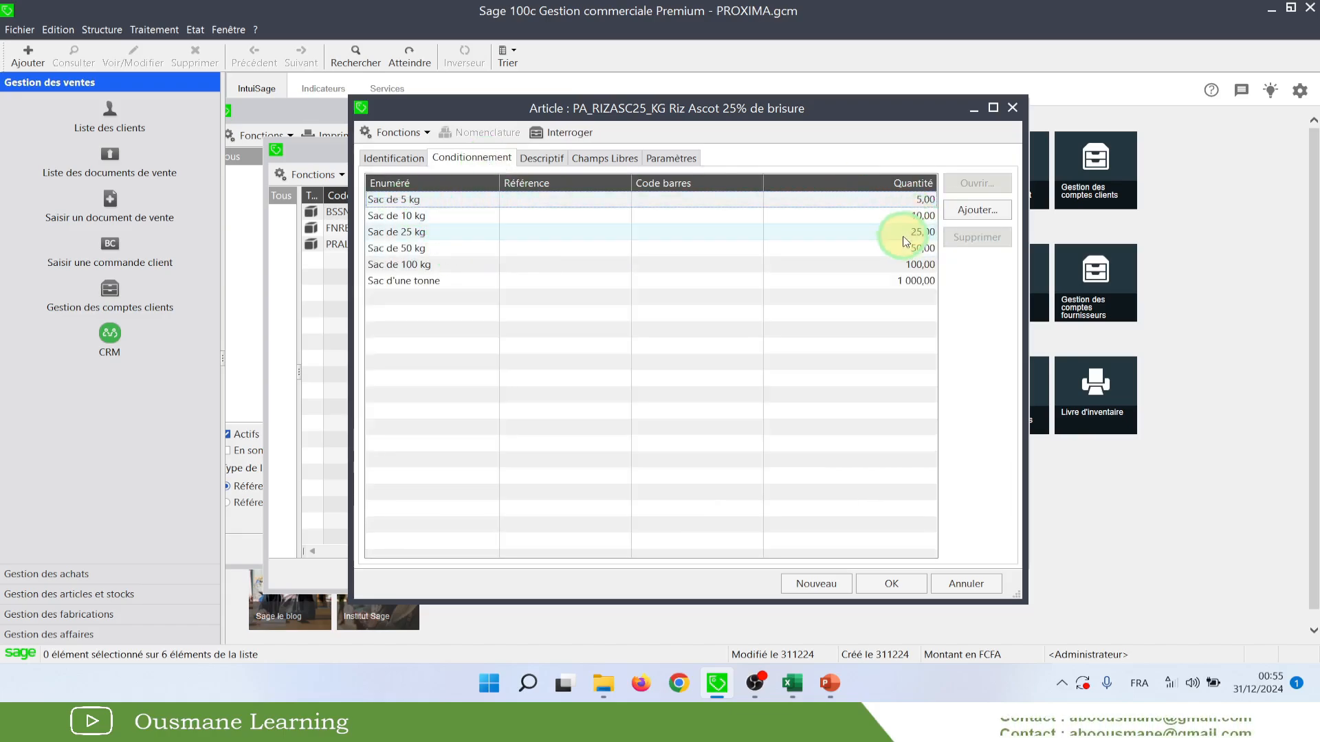
pyautogui.click(394, 157)
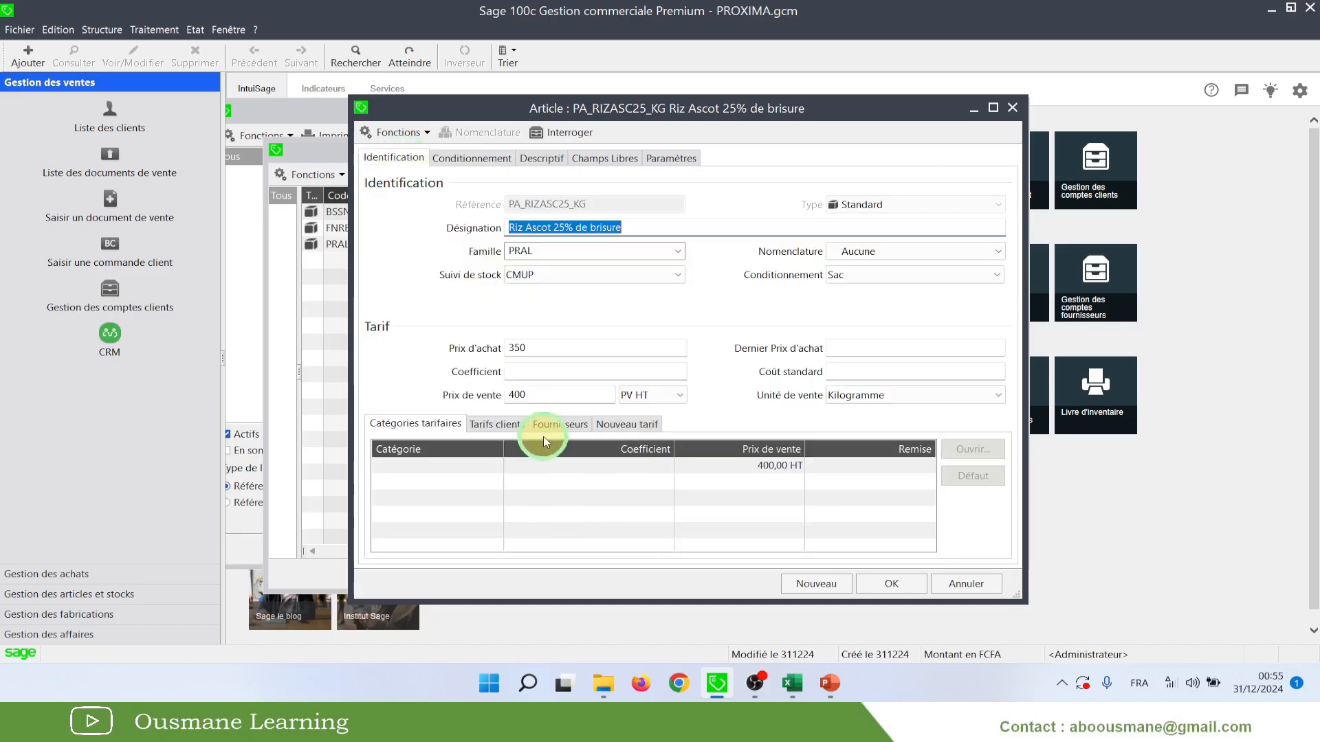
pyautogui.click(609, 467)
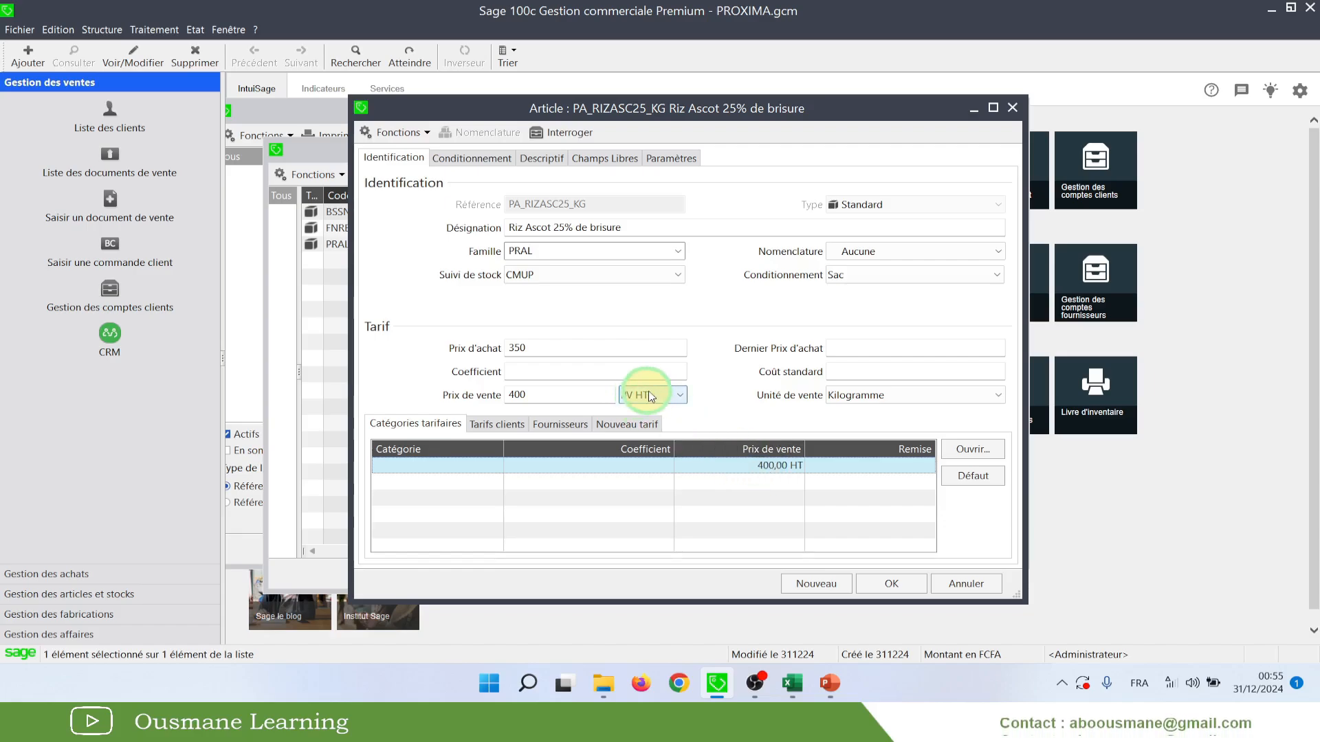
pyautogui.doubleClick(766, 473)
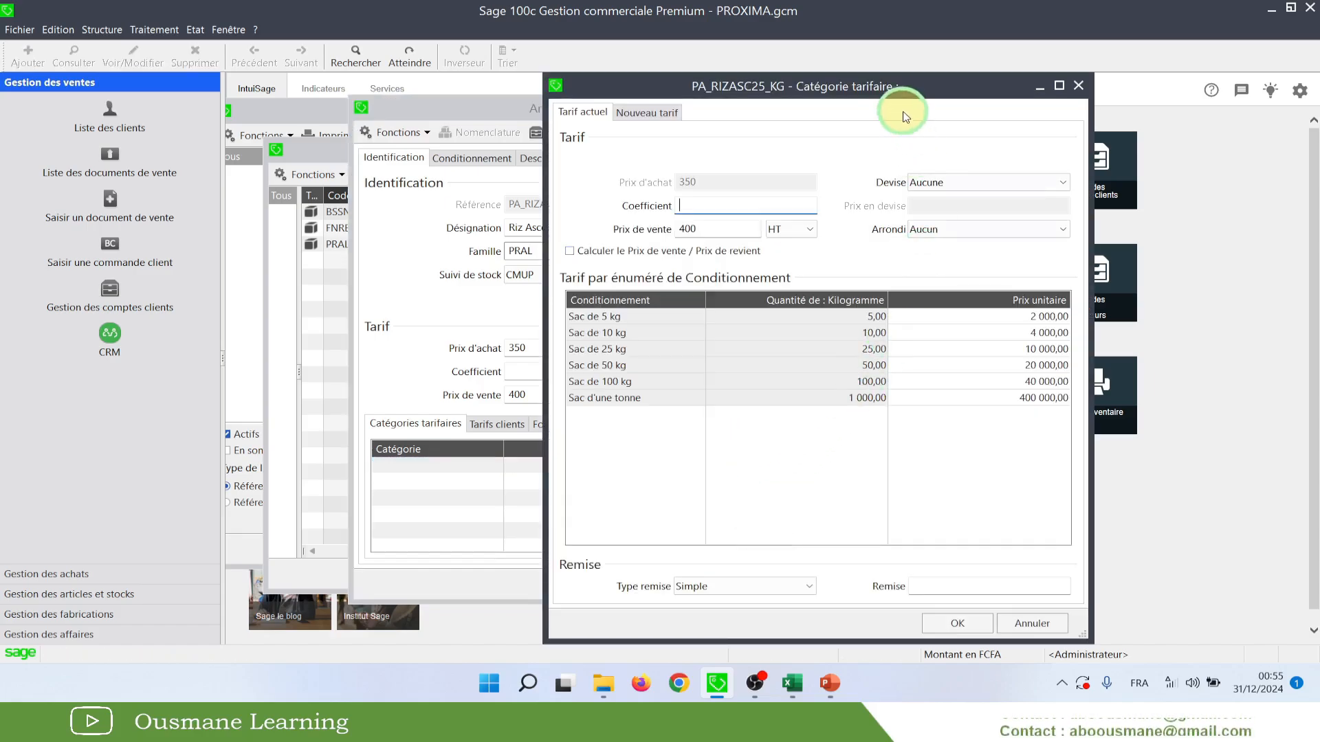
# Close the price category and try PV TTC for the rice article's selling price, returning it to PV HT
pyautogui.moveTo(899, 87)
pyautogui.mouseDown()
pyautogui.moveTo(826, 75)
pyautogui.moveTo(727, 109)
pyautogui.mouseUp()
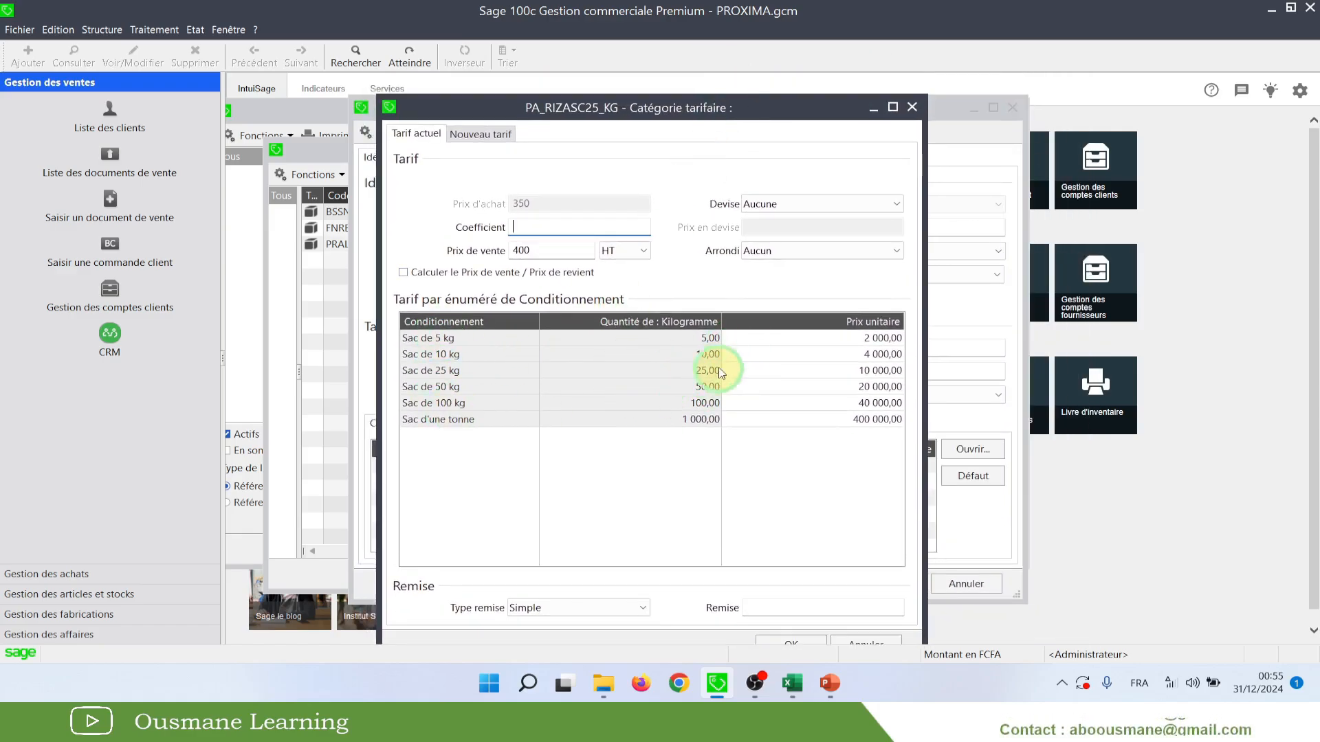
pyautogui.click(913, 107)
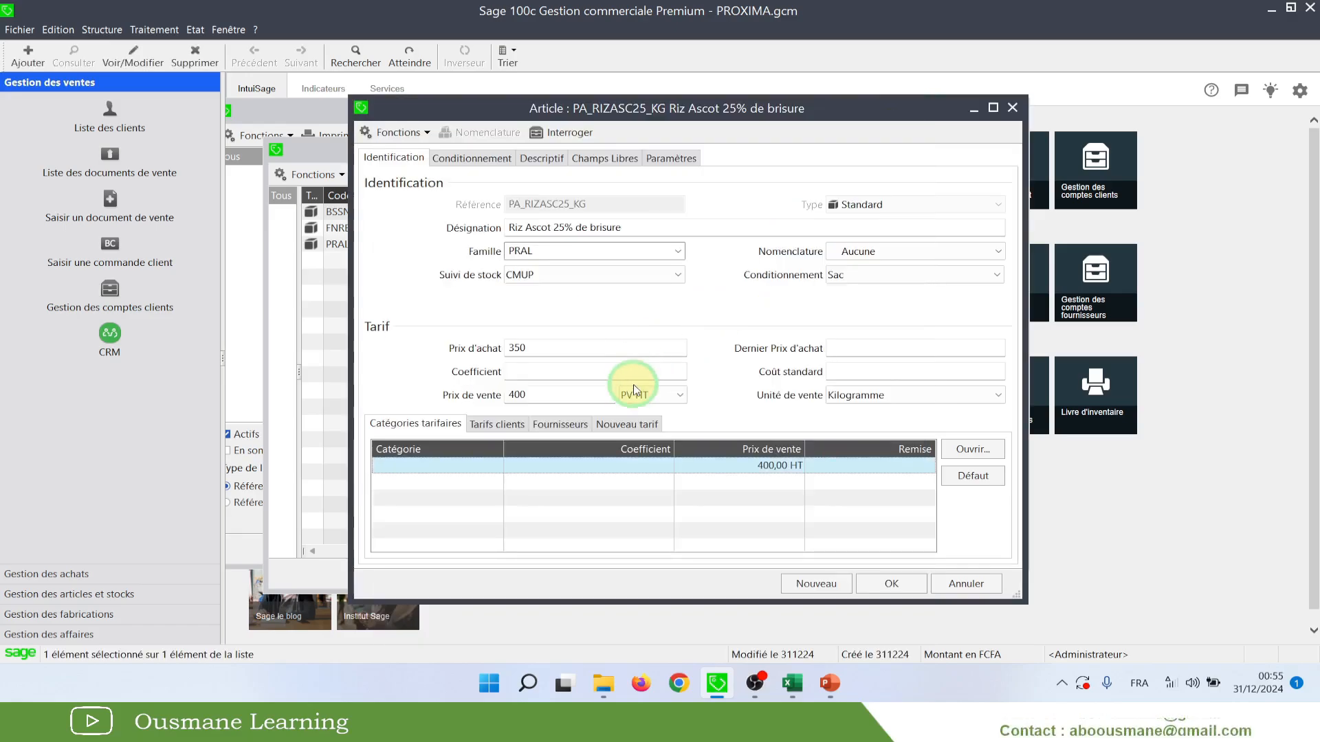
pyautogui.click(680, 399)
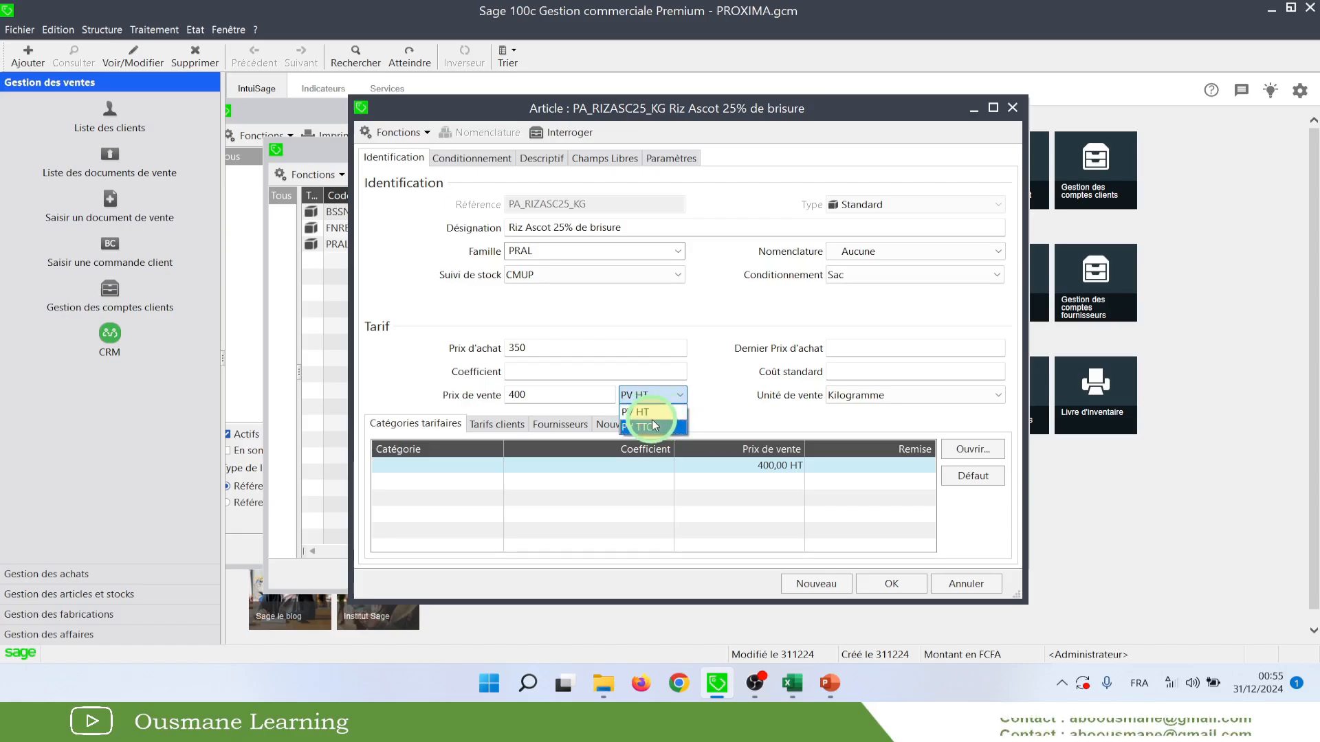
pyautogui.click(652, 413)
pyautogui.click(543, 395)
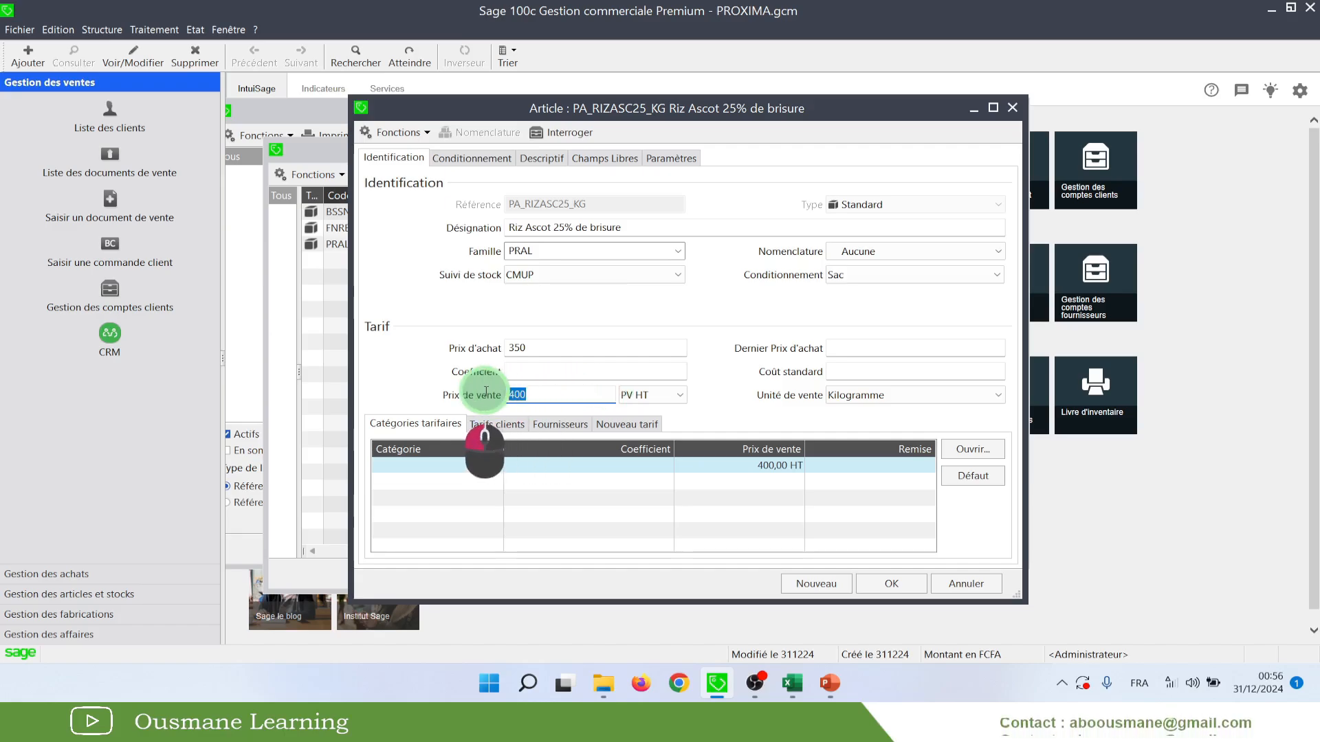
pyautogui.click(679, 396)
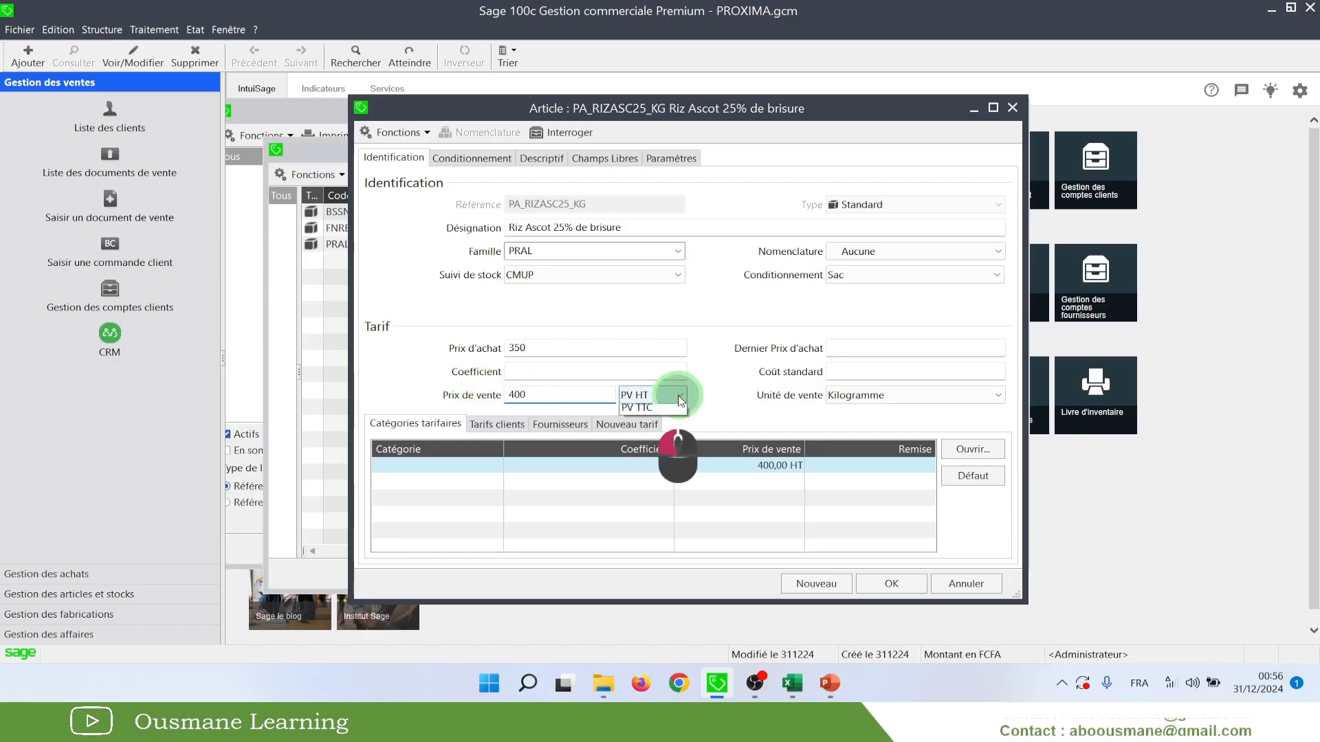
pyautogui.click(638, 415)
pyautogui.click(507, 395)
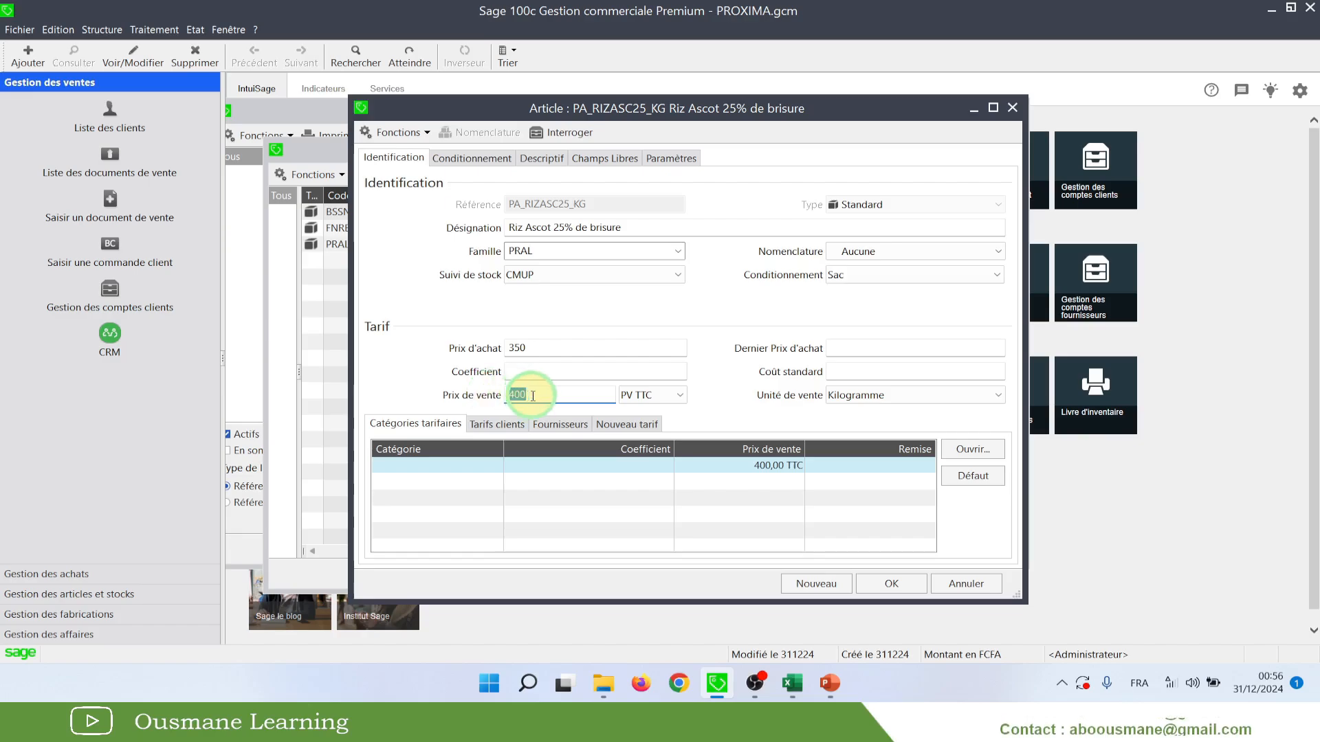
pyautogui.moveTo(548, 397); pyautogui.dragTo(476, 396)
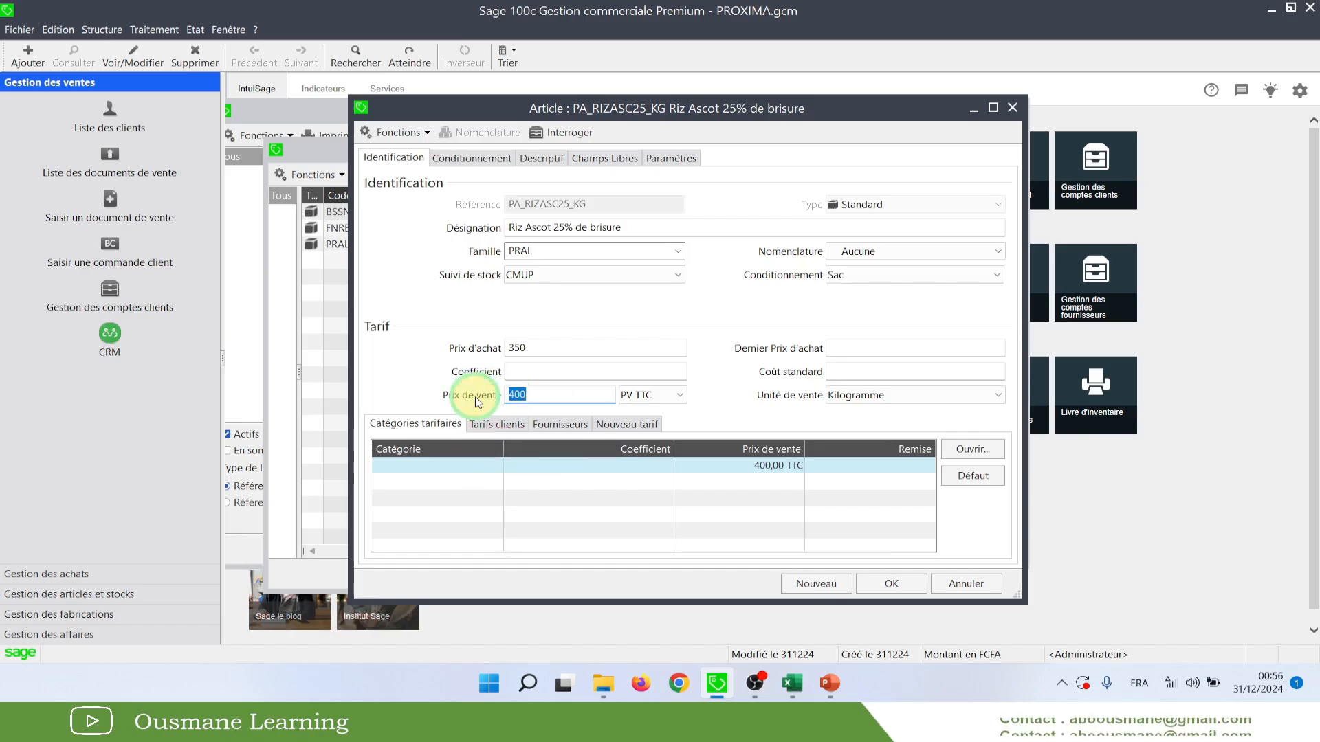
pyautogui.click(639, 395)
pyautogui.click(649, 413)
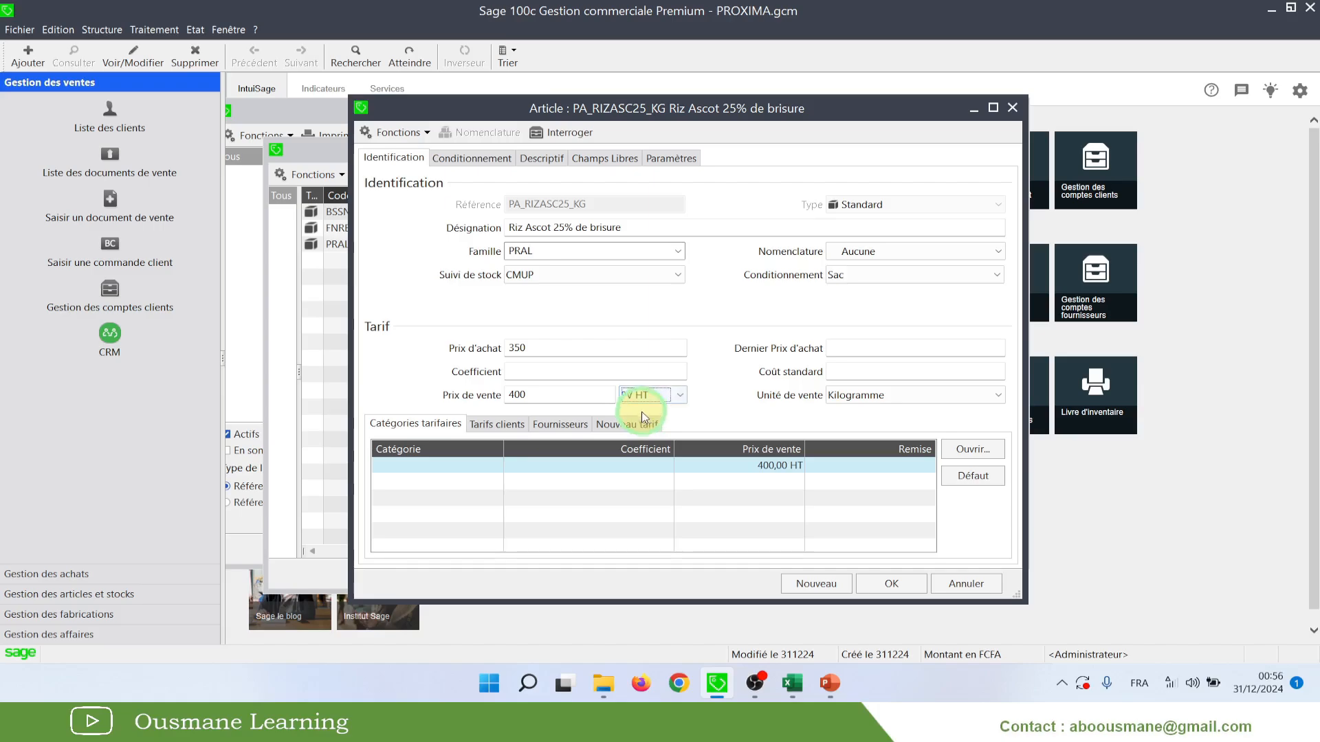
# Reopen the rice article's price category and try FCFA as its currency, switching back to Aucune
pyautogui.doubleClick(674, 466)
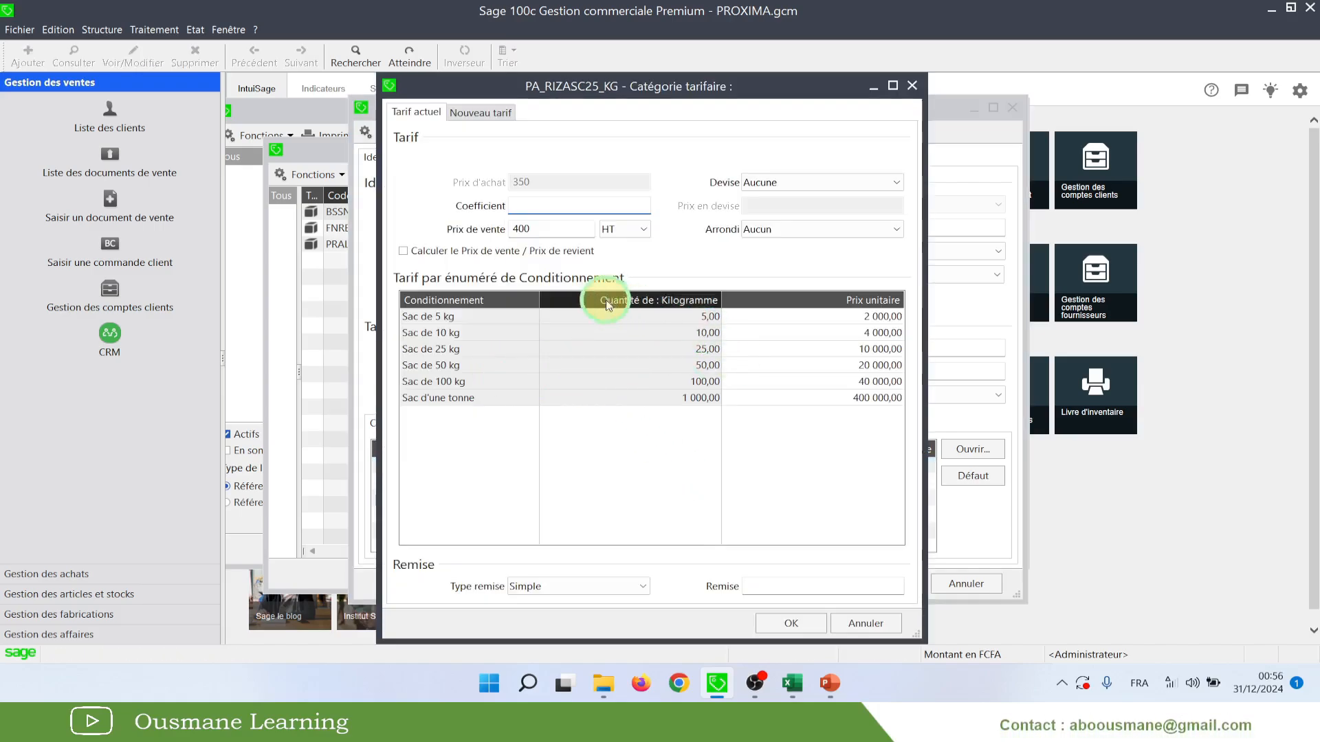
pyautogui.doubleClick(510, 229)
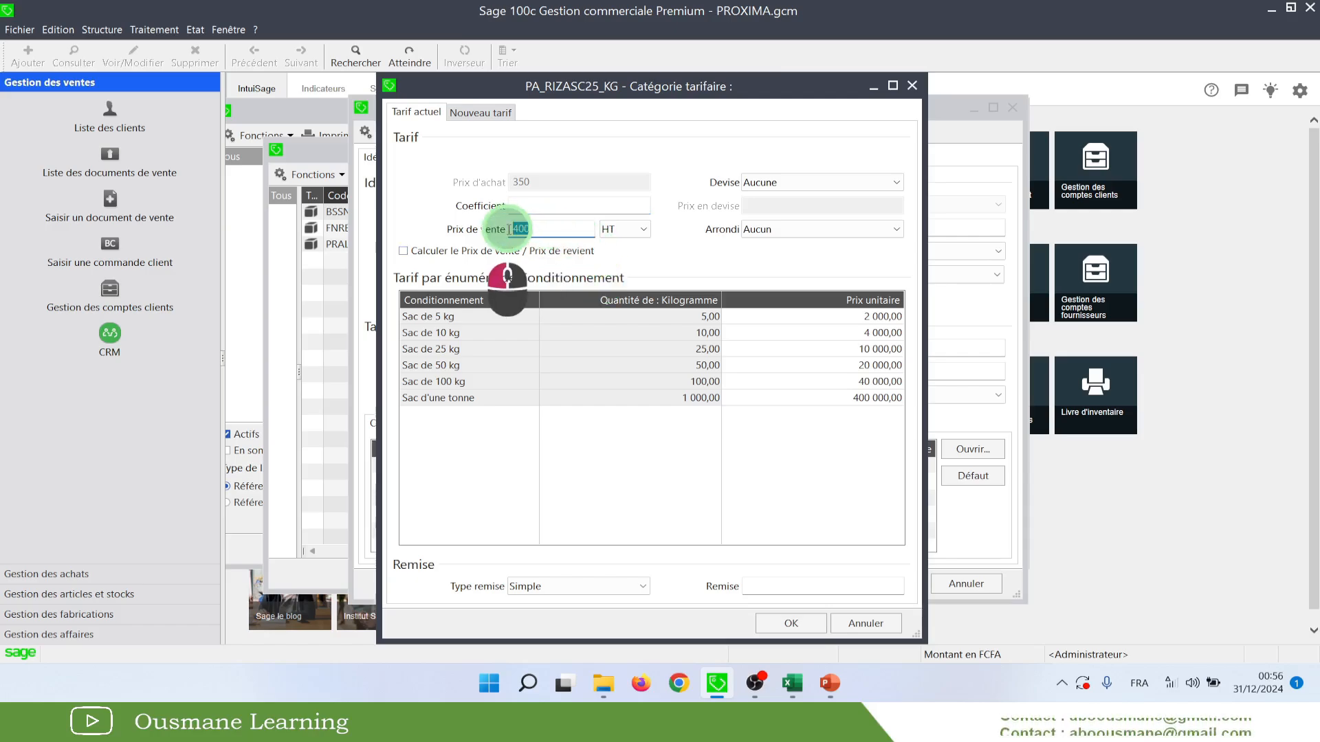
pyautogui.click(785, 184)
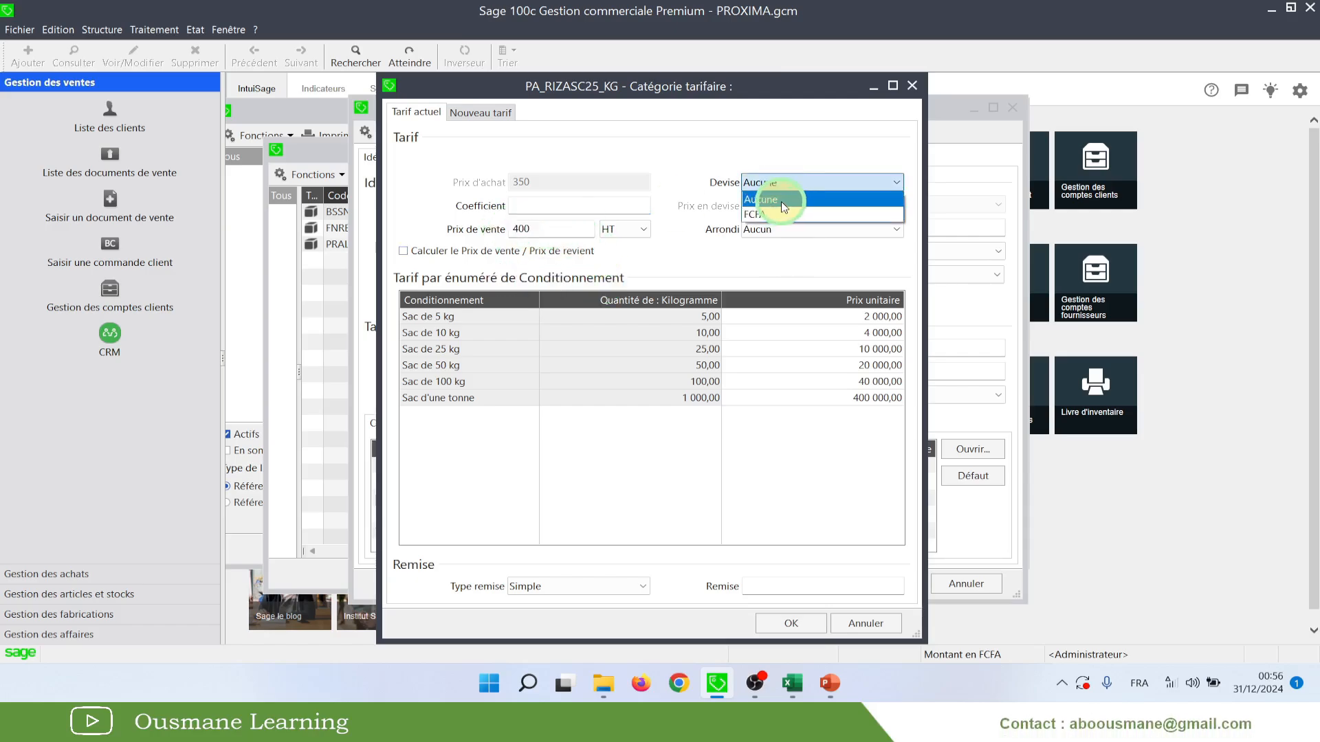
pyautogui.click(781, 201)
pyautogui.click(806, 182)
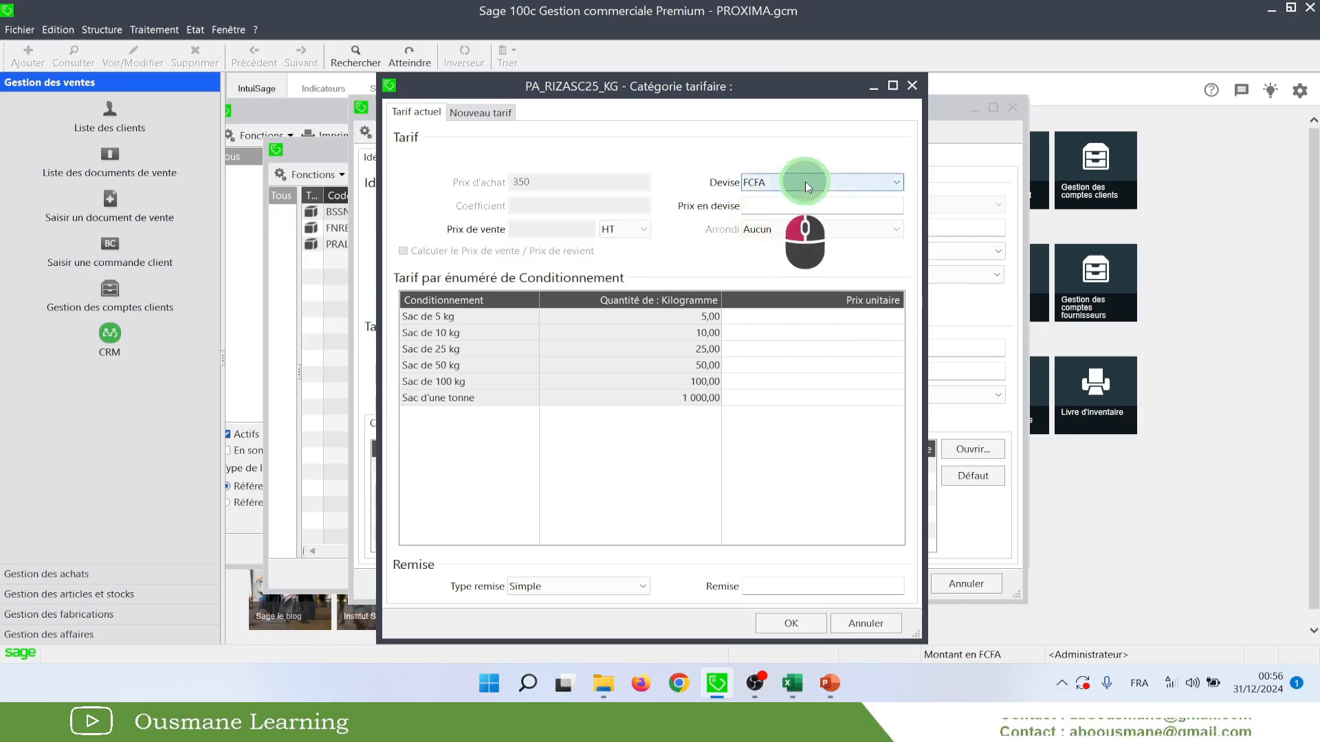
pyautogui.click(789, 200)
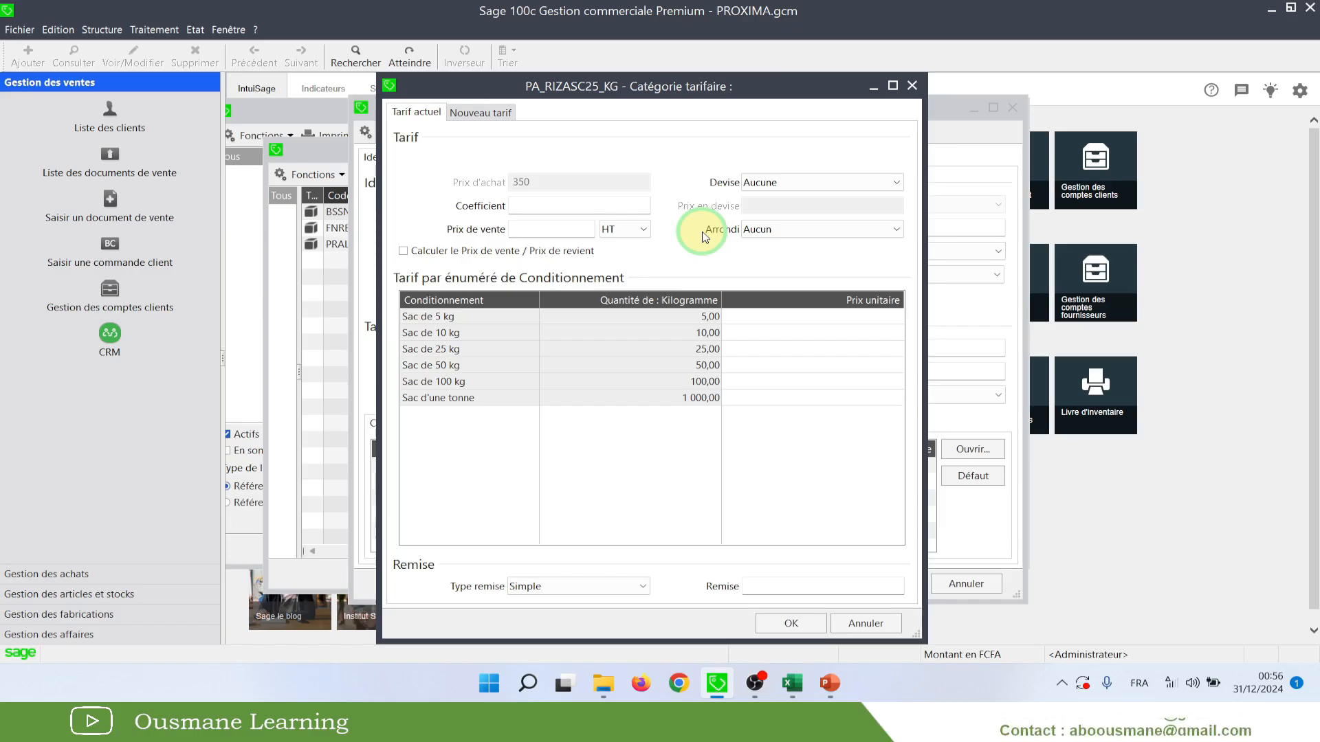
pyautogui.click(767, 184)
pyautogui.click(766, 182)
# Re-enter 400 as the price category's selling price and discard the changes made to the category
pyautogui.click(571, 226)
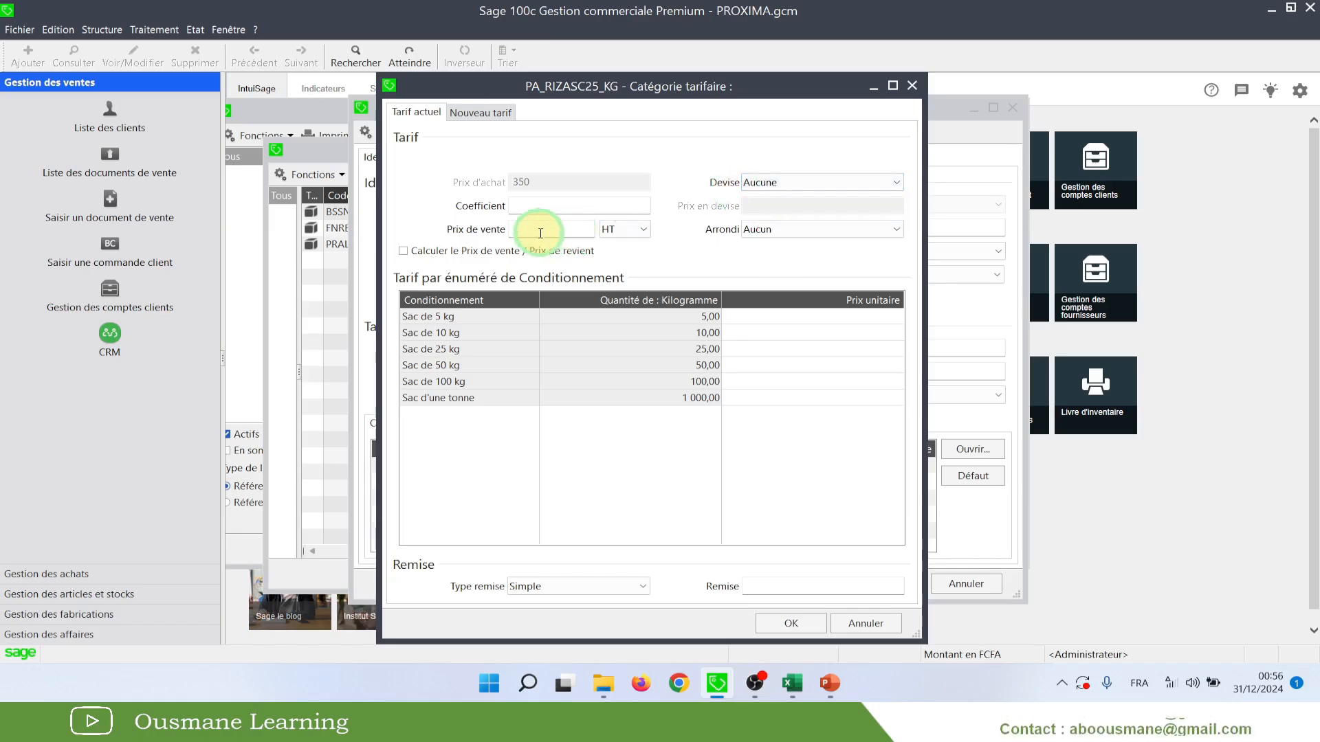
pyautogui.write('400')
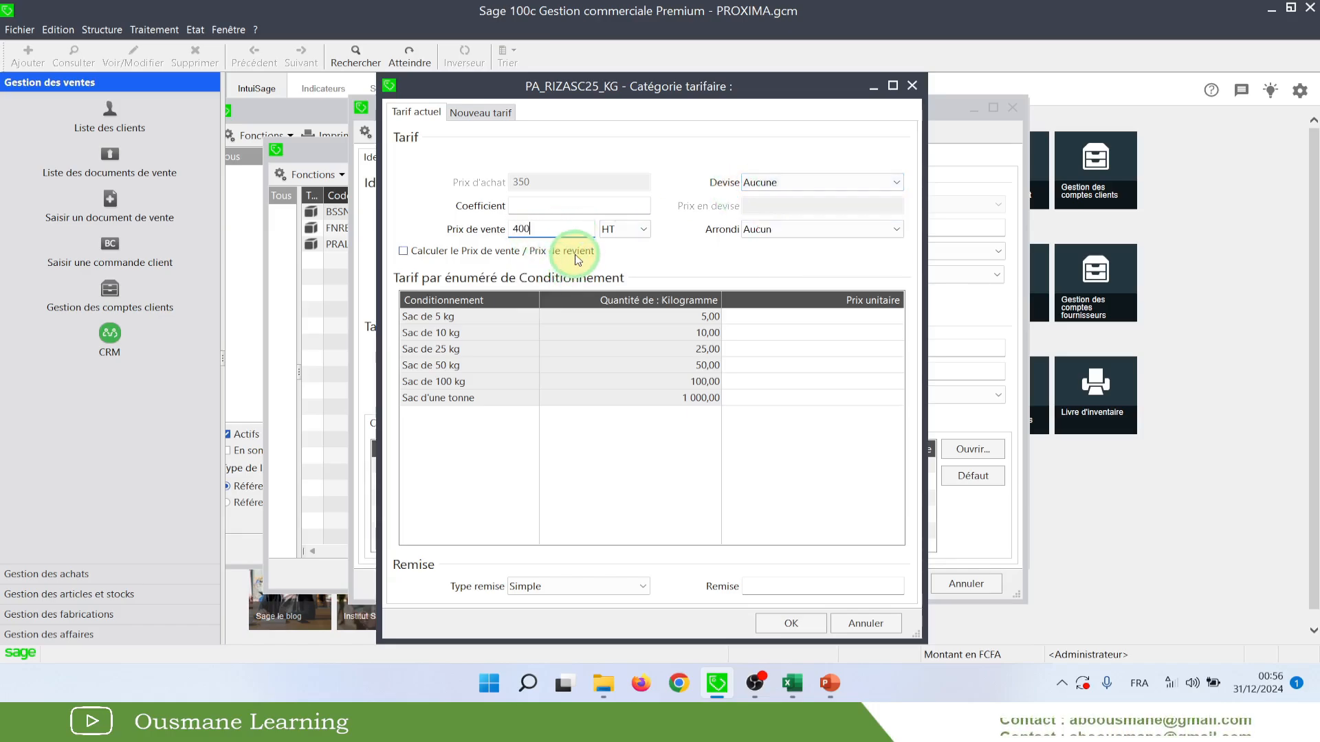
pyautogui.press('Tab')
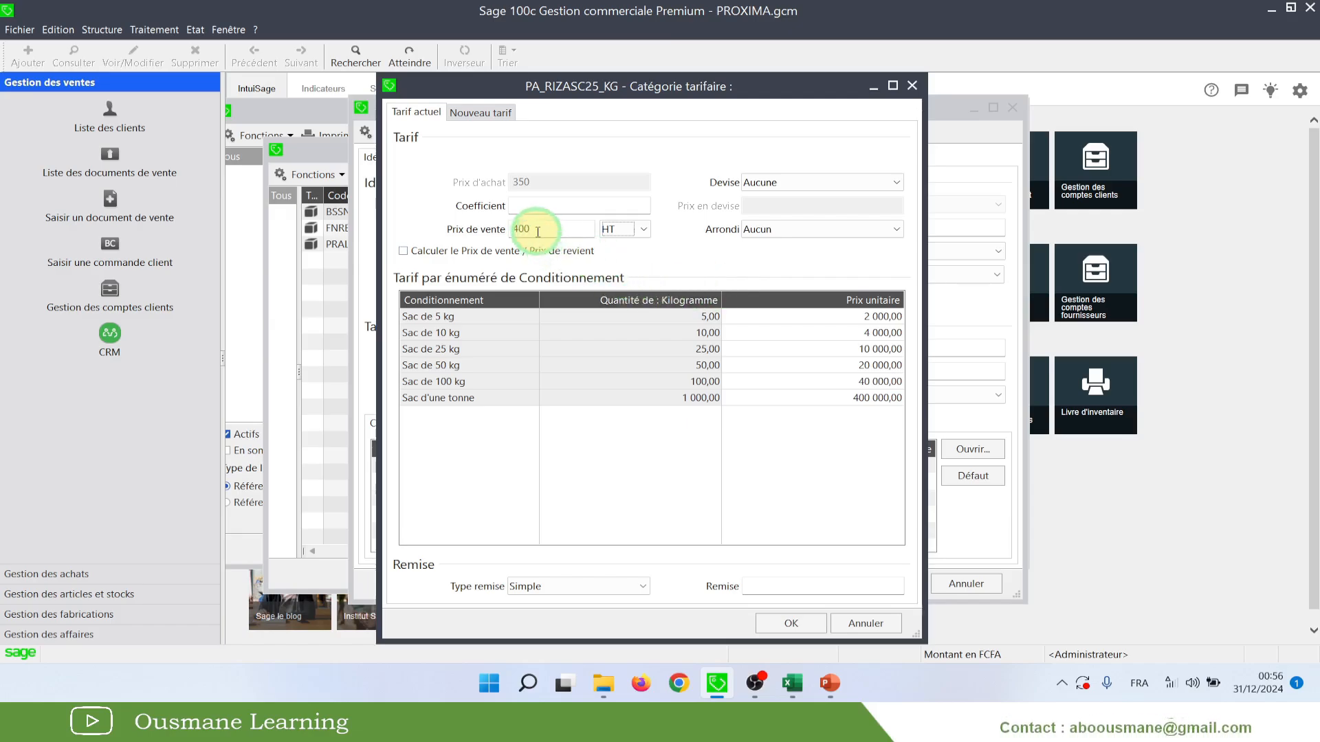
pyautogui.click(868, 623)
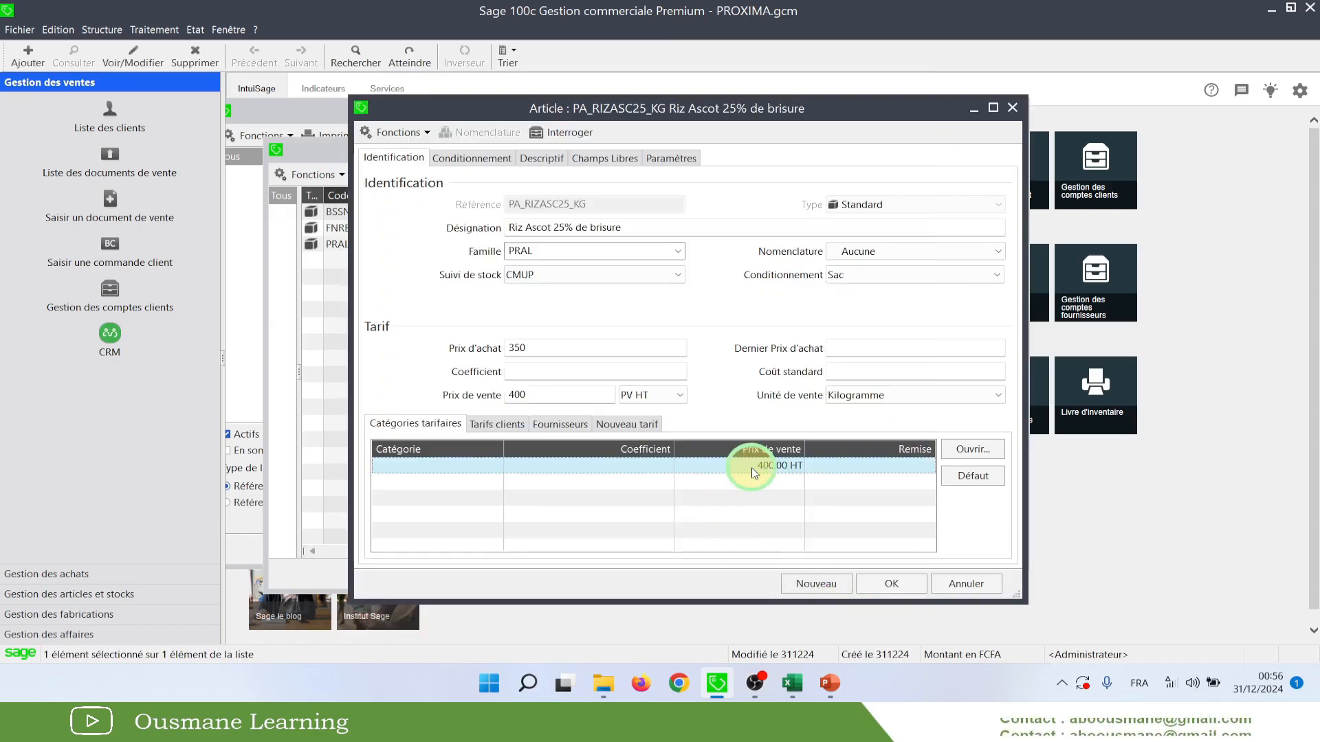
# Reopen the price category and set the unit prices of Sac de 5 kg to 1950 and Sac de 10 kg to 3900
pyautogui.doubleClick(754, 473)
pyautogui.moveTo(543, 229); pyautogui.dragTo(480, 236)
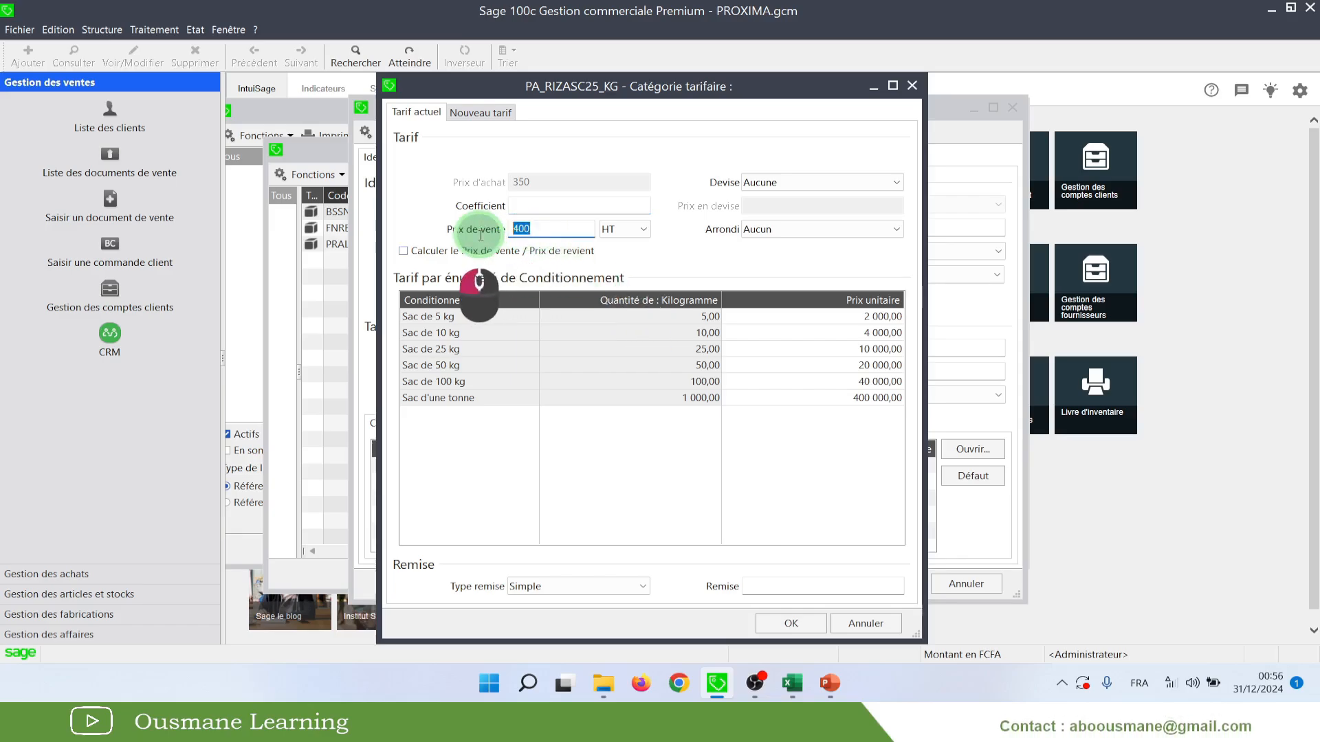
pyautogui.click(613, 232)
pyautogui.click(617, 237)
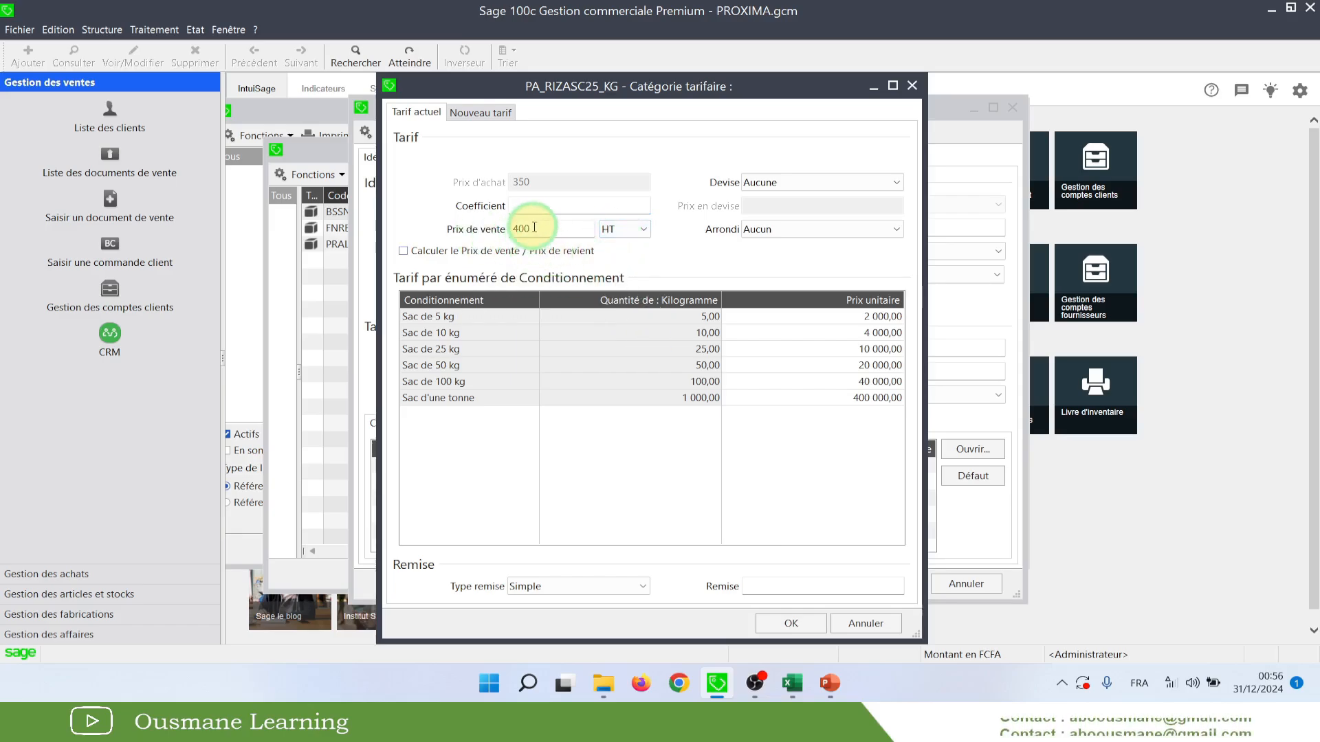
pyautogui.click(719, 316)
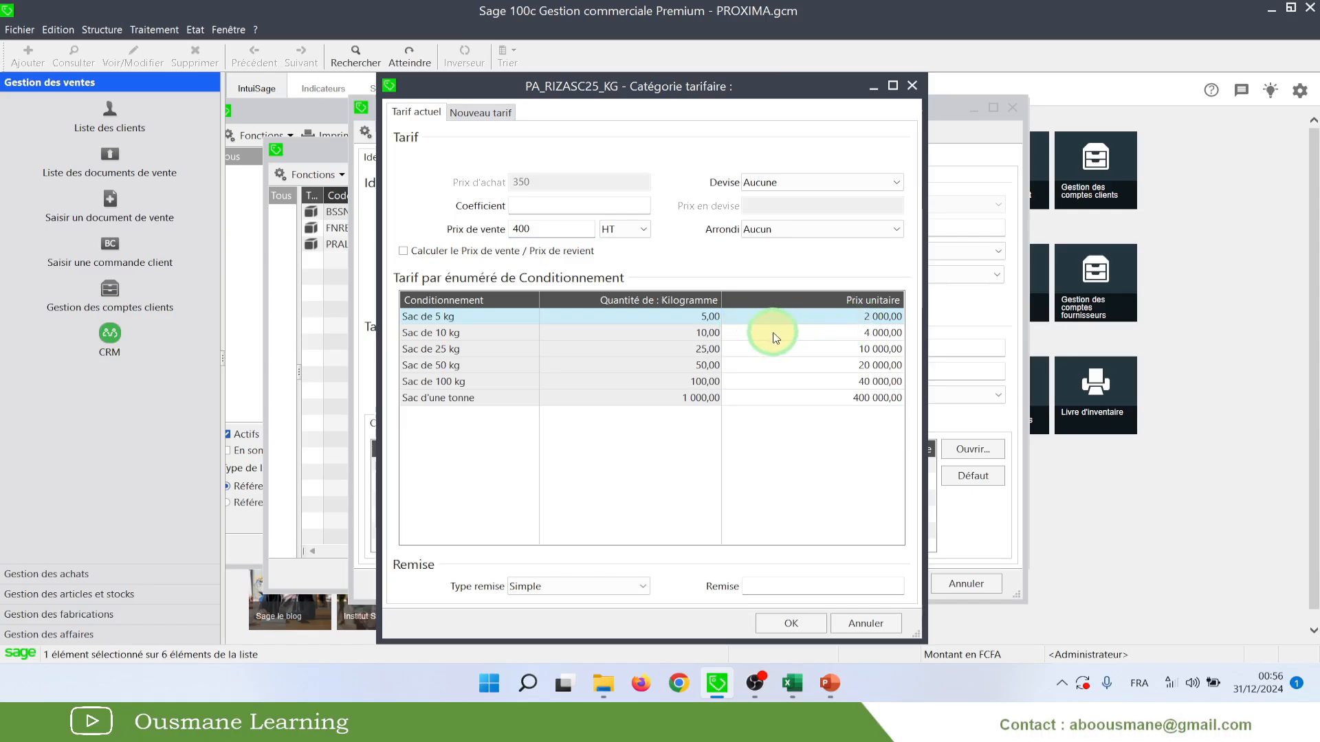
pyautogui.click(708, 333)
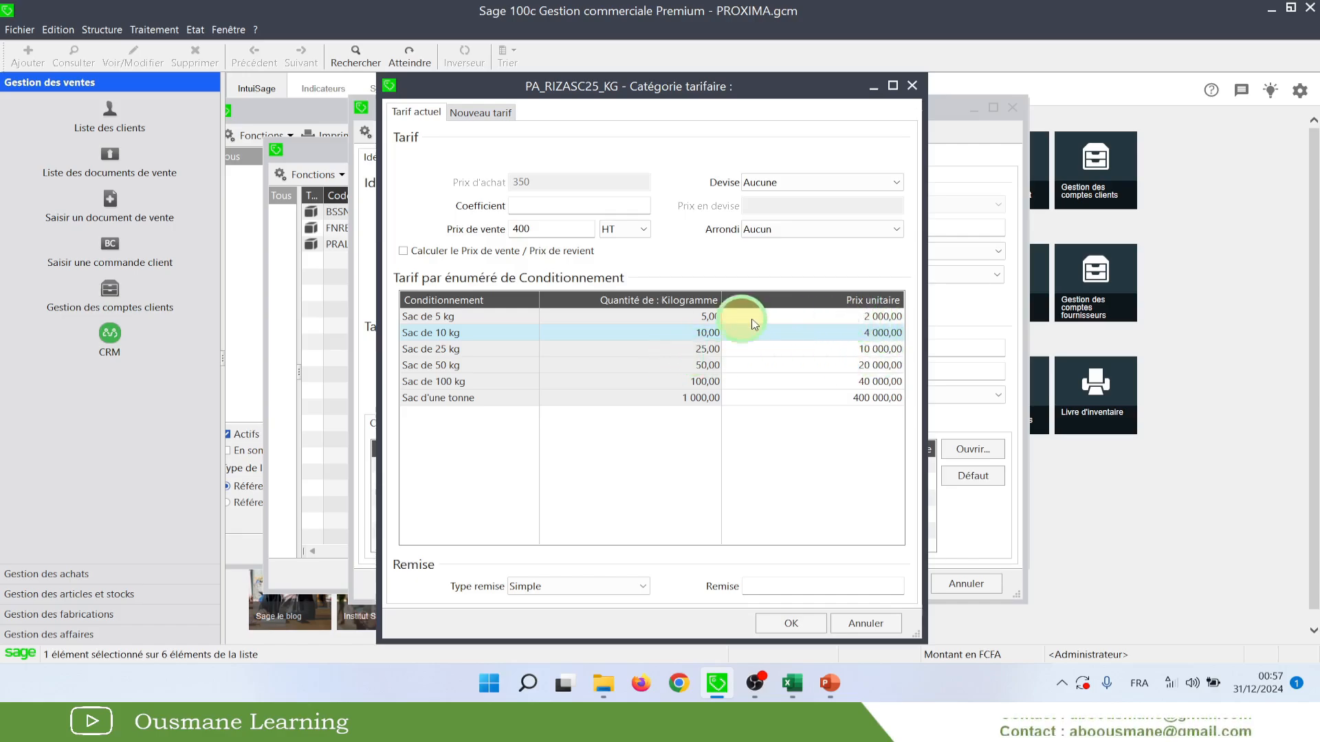
pyautogui.click(814, 320)
pyautogui.click(834, 321)
pyautogui.write('1950')
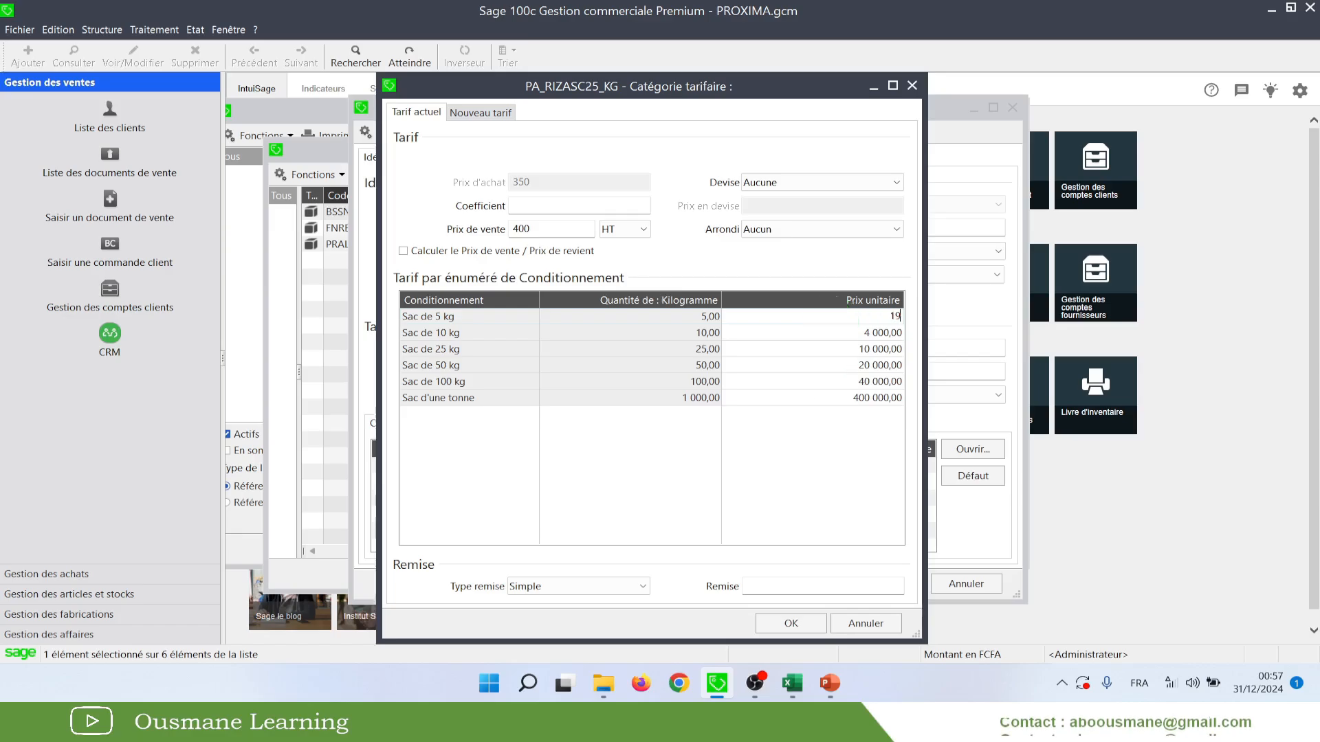
pyautogui.click(872, 335)
pyautogui.click(872, 336)
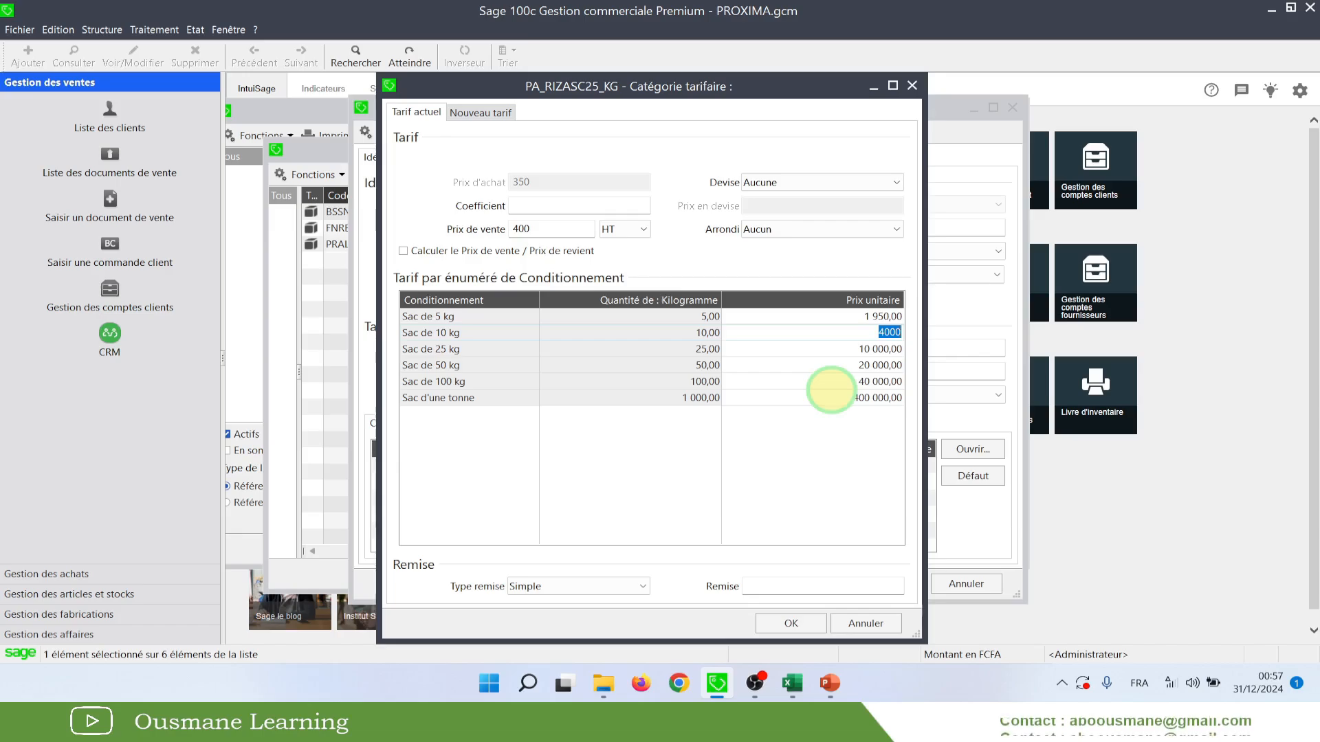
pyautogui.write('3900')
# Set the unit prices of Sac de 25 kg to 9500 and Sac de 50 kg to 18500
pyautogui.click(872, 351)
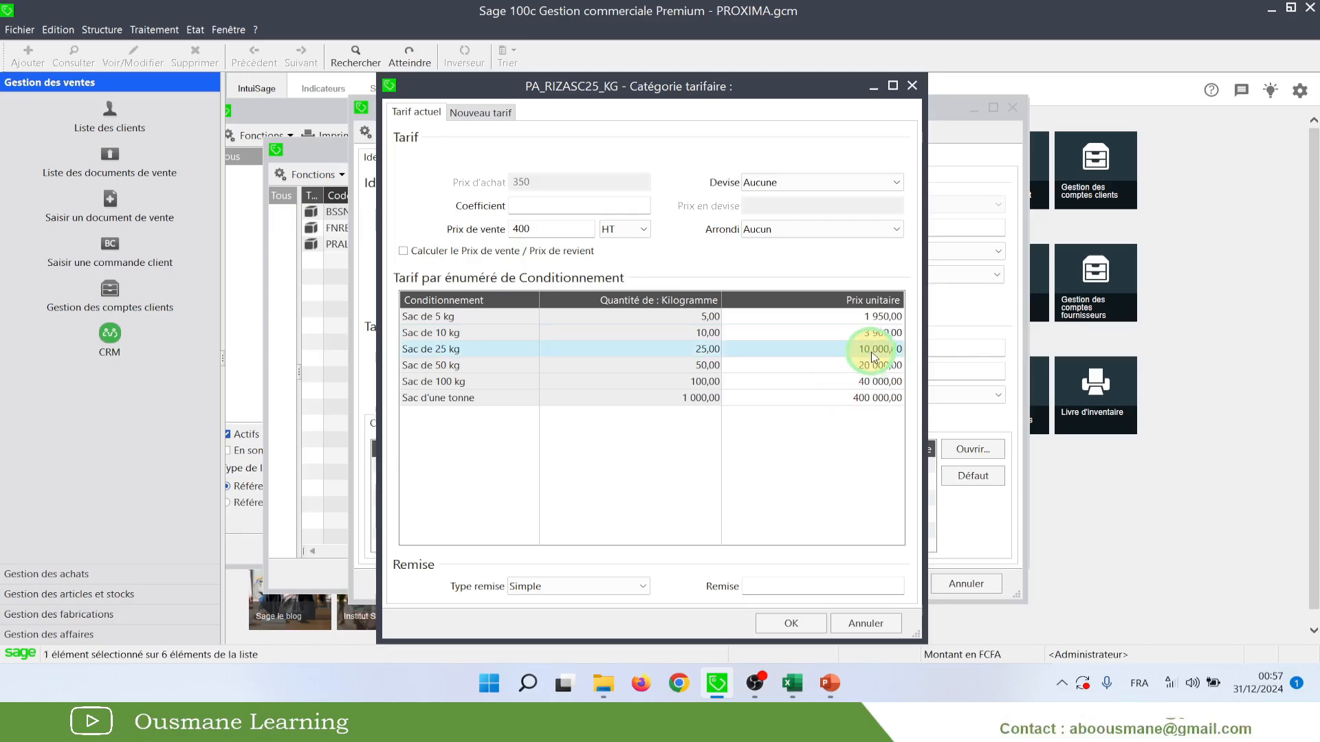
pyautogui.click(872, 354)
pyautogui.write('9 500')
pyautogui.click(862, 376)
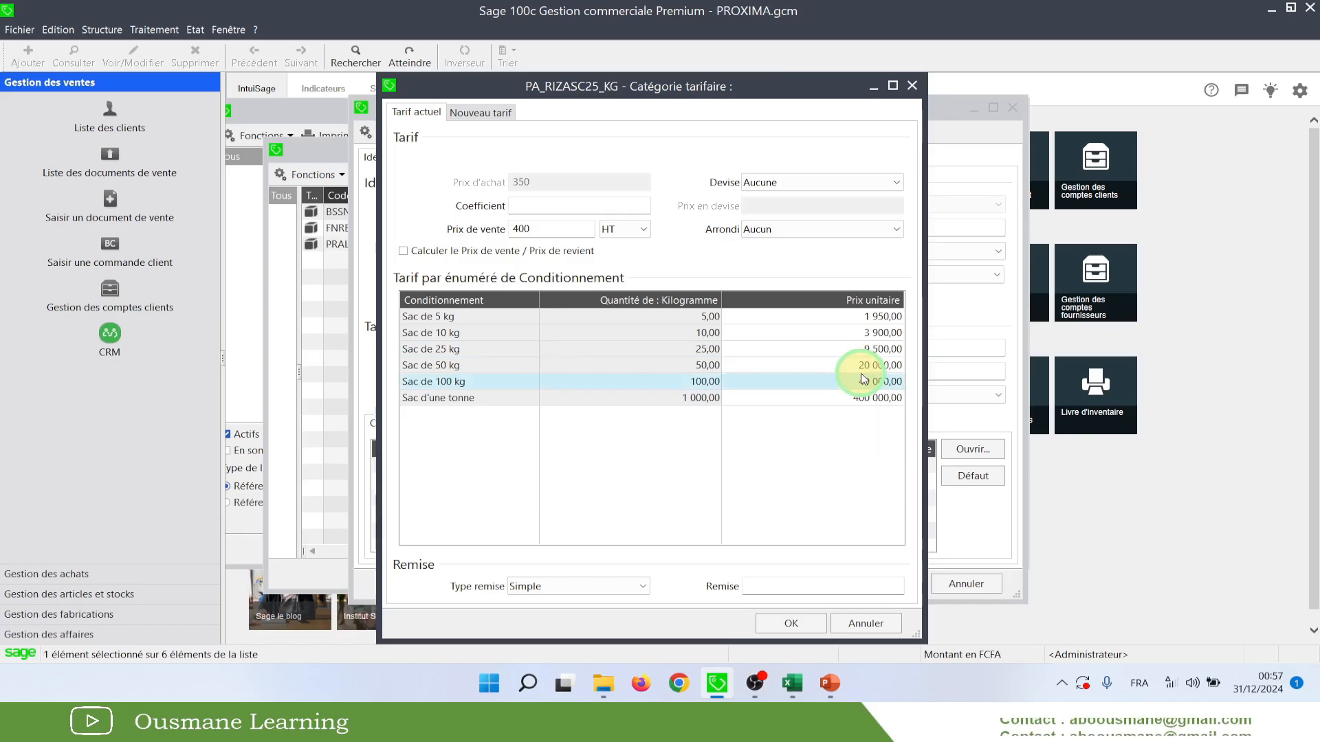
pyautogui.click(867, 366)
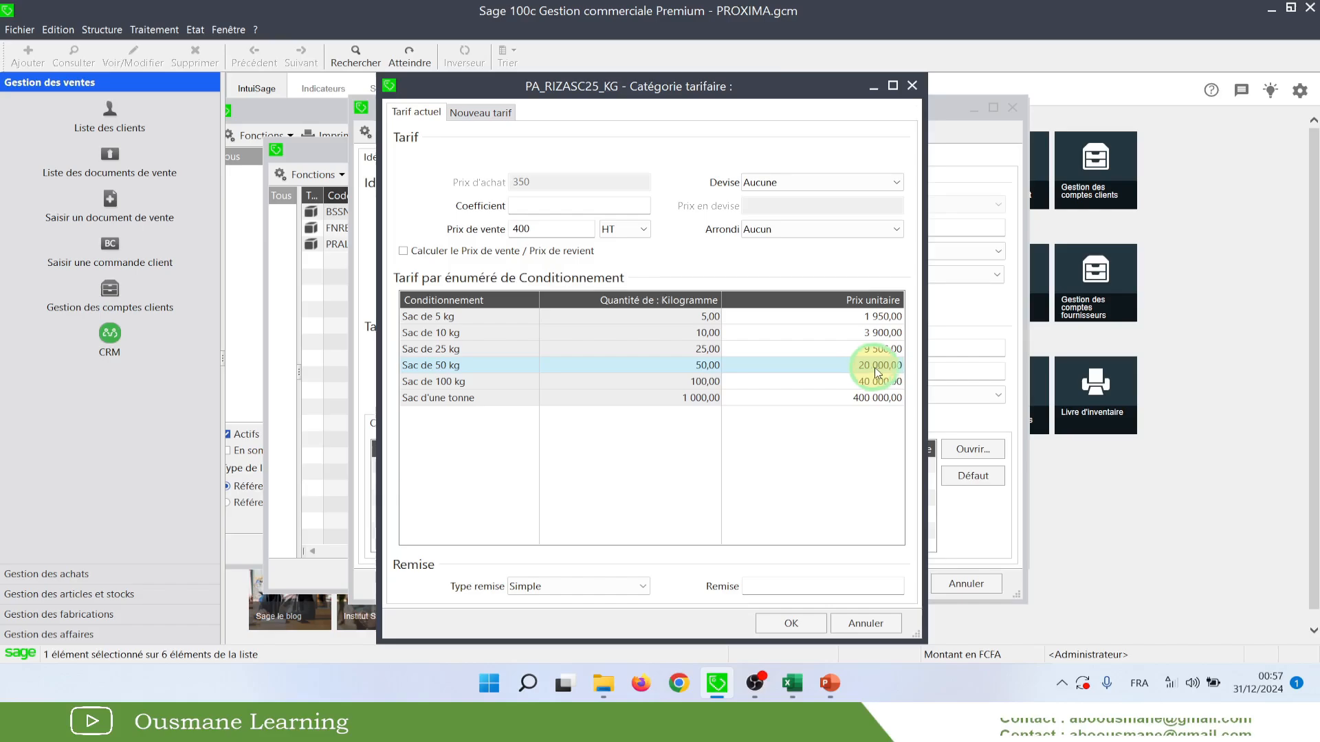
pyautogui.click(882, 366)
pyautogui.write('18500')
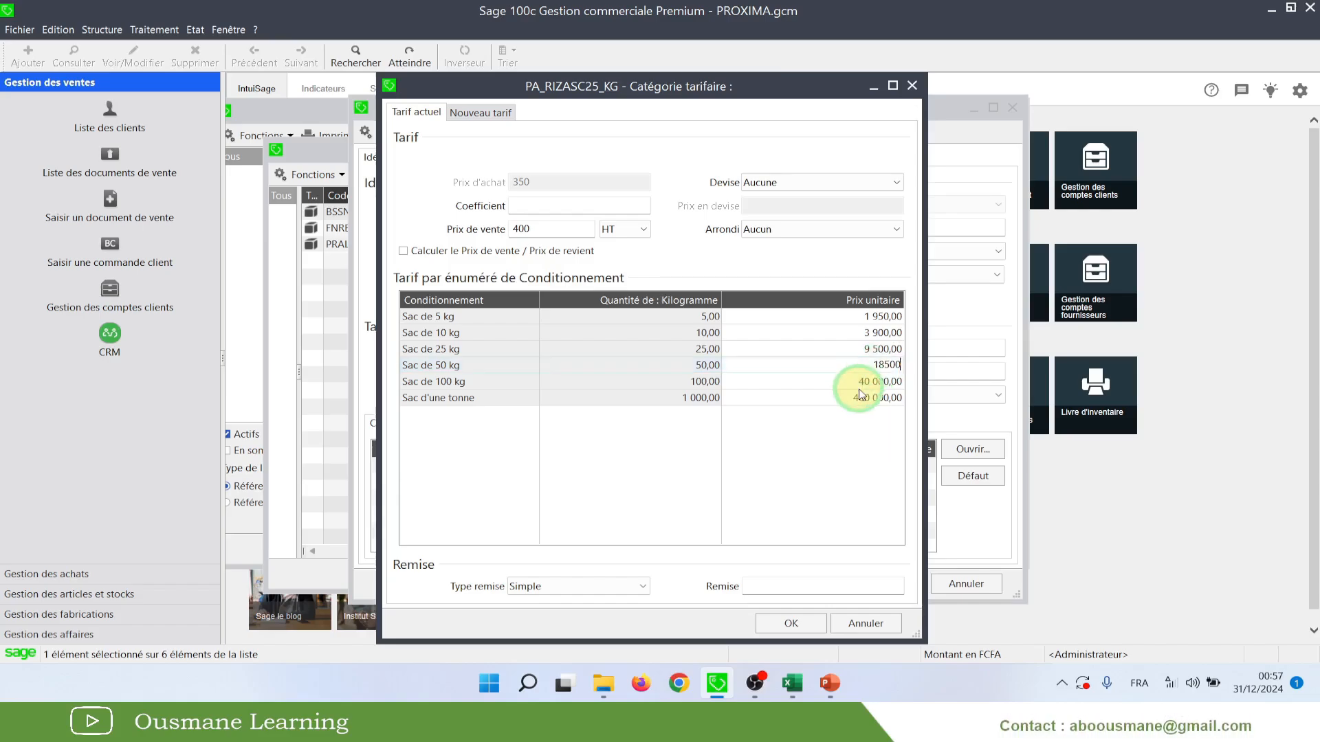
# Set the unit prices of Sac de 100 kg to 38500 and Sac d'une tonne to 390000
pyautogui.click(864, 380)
pyautogui.write('39')
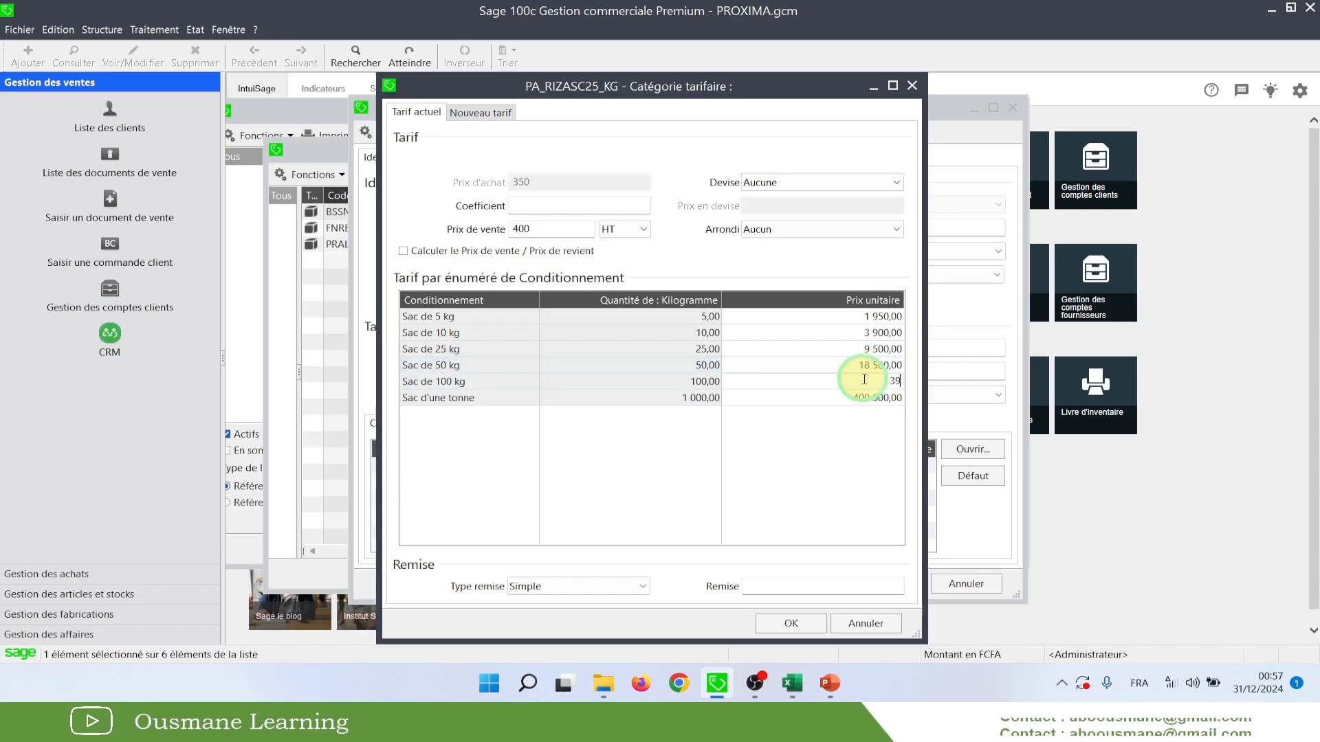
pyautogui.write('500')
pyautogui.click(860, 397)
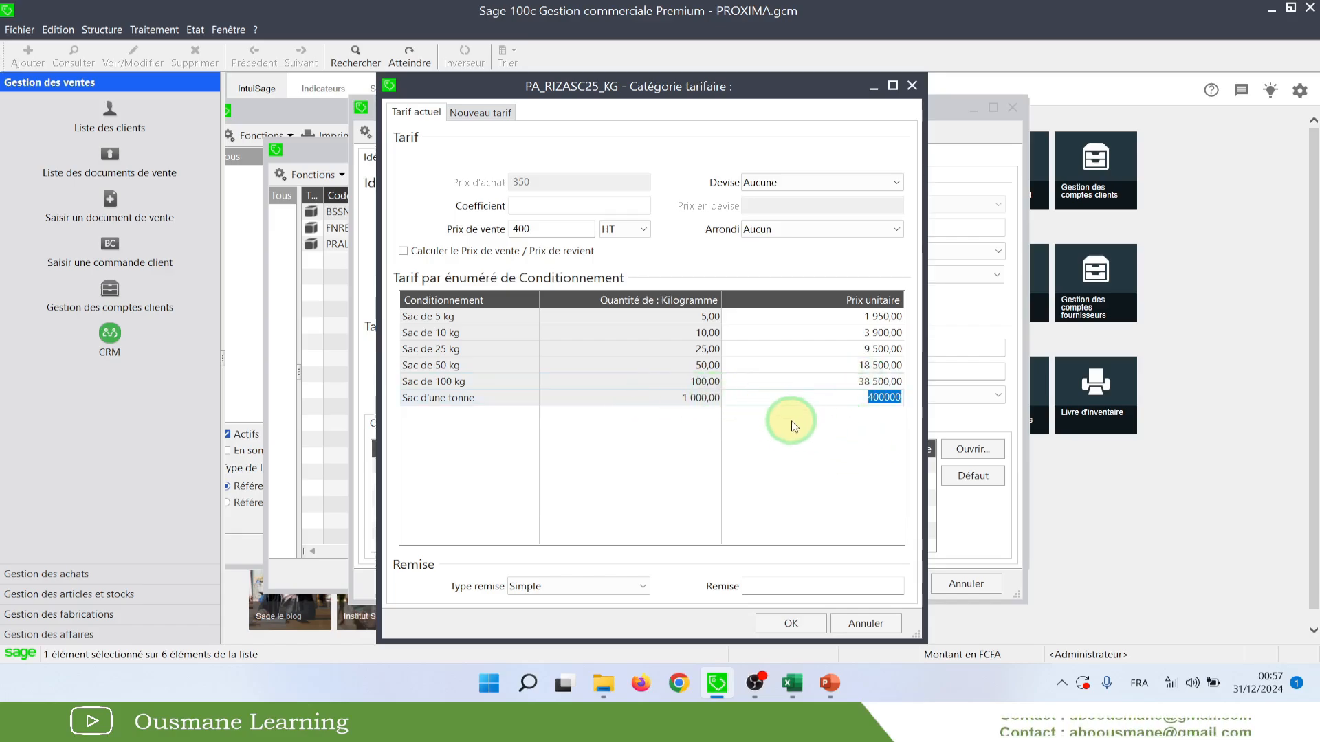
pyautogui.write('390 000')
pyautogui.press('Return')
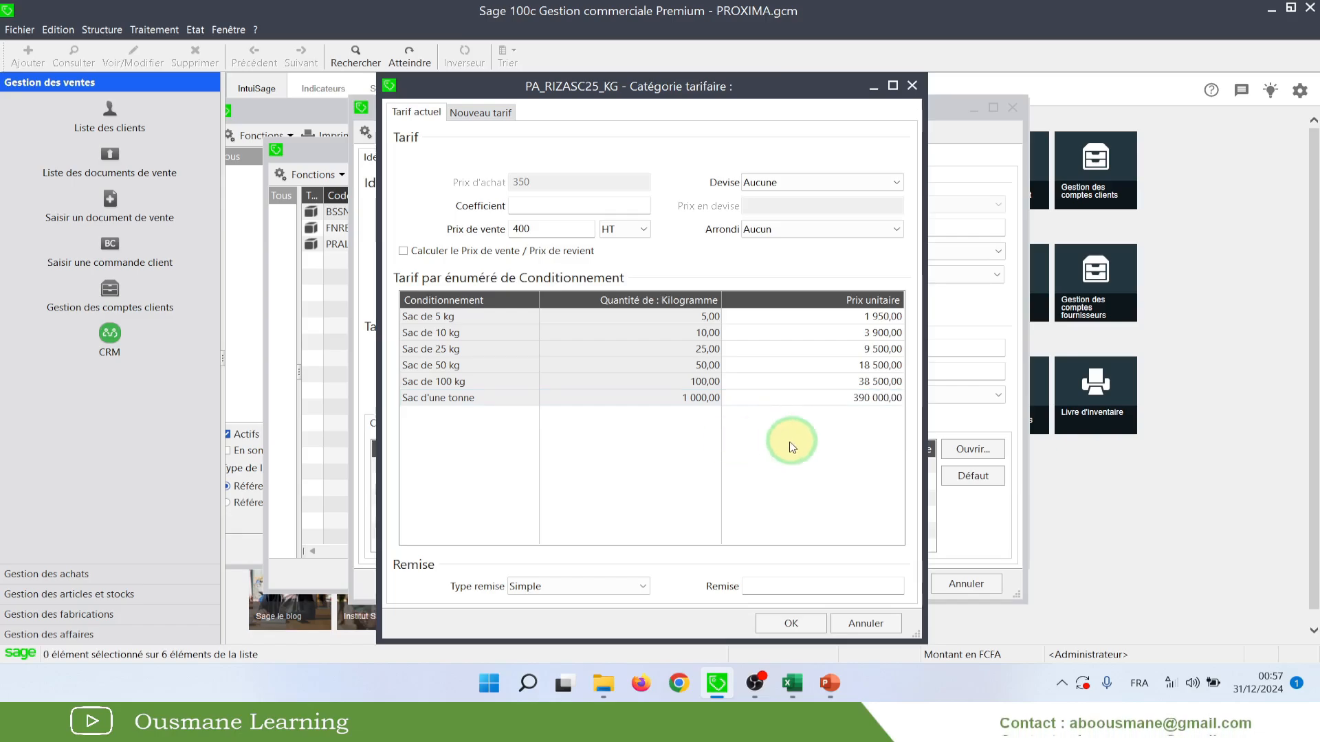
# Review the quantity and unit price of each sack size, from Sac de 5 kg to Sac d'une tonne, in the price category
pyautogui.moveTo(694, 88); pyautogui.dragTo(737, 91)
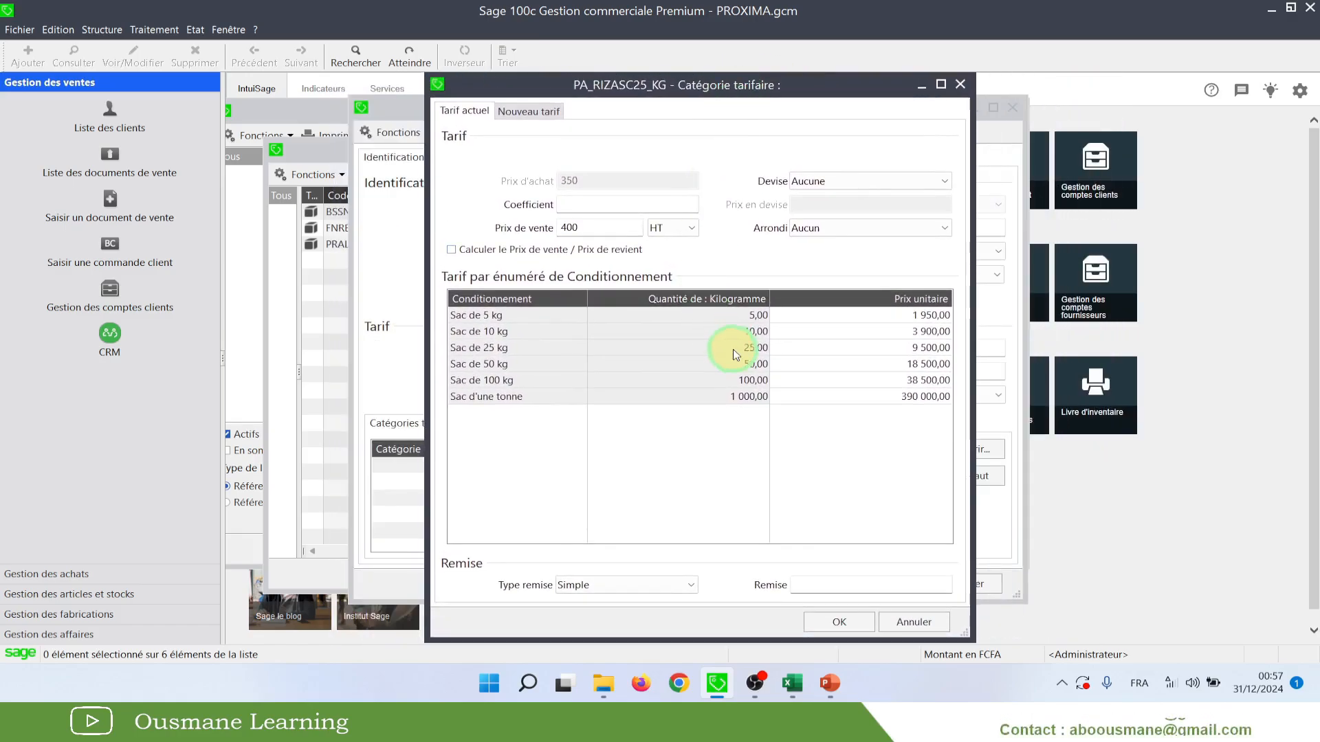
pyautogui.click(891, 397)
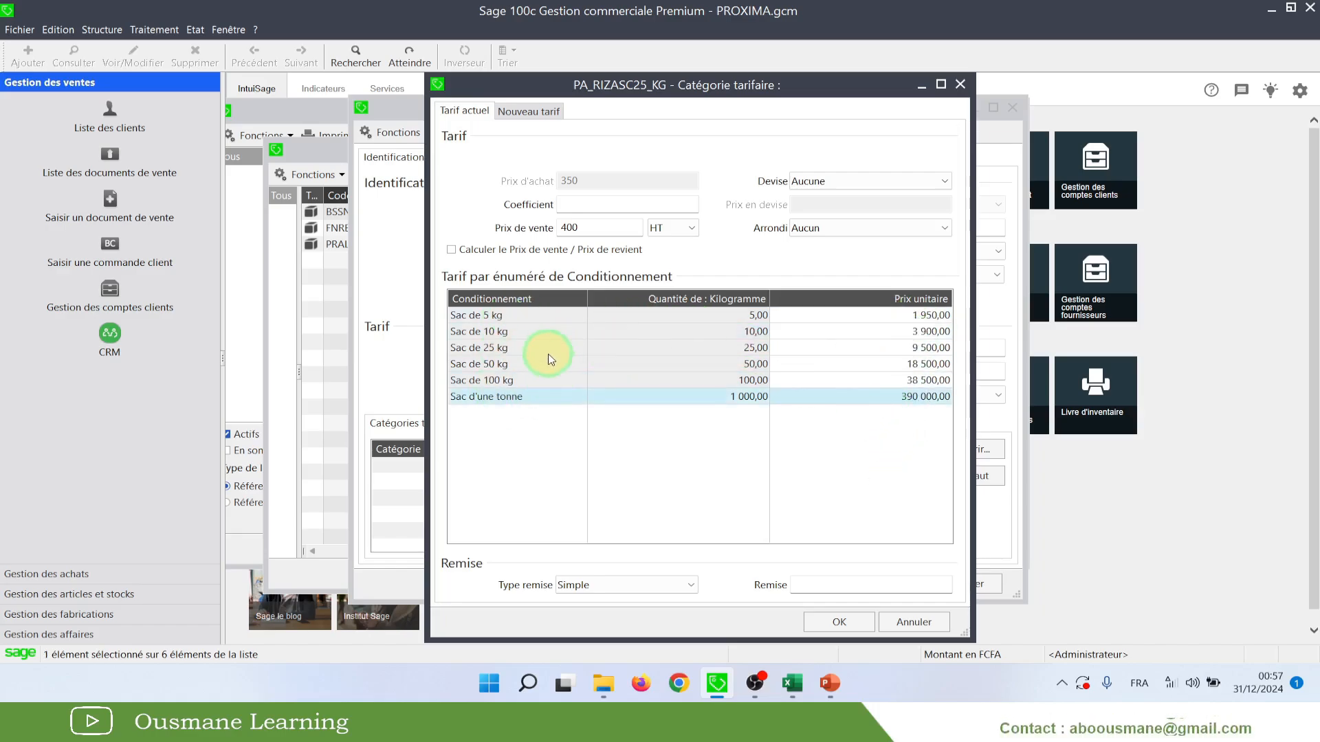
pyautogui.click(473, 318)
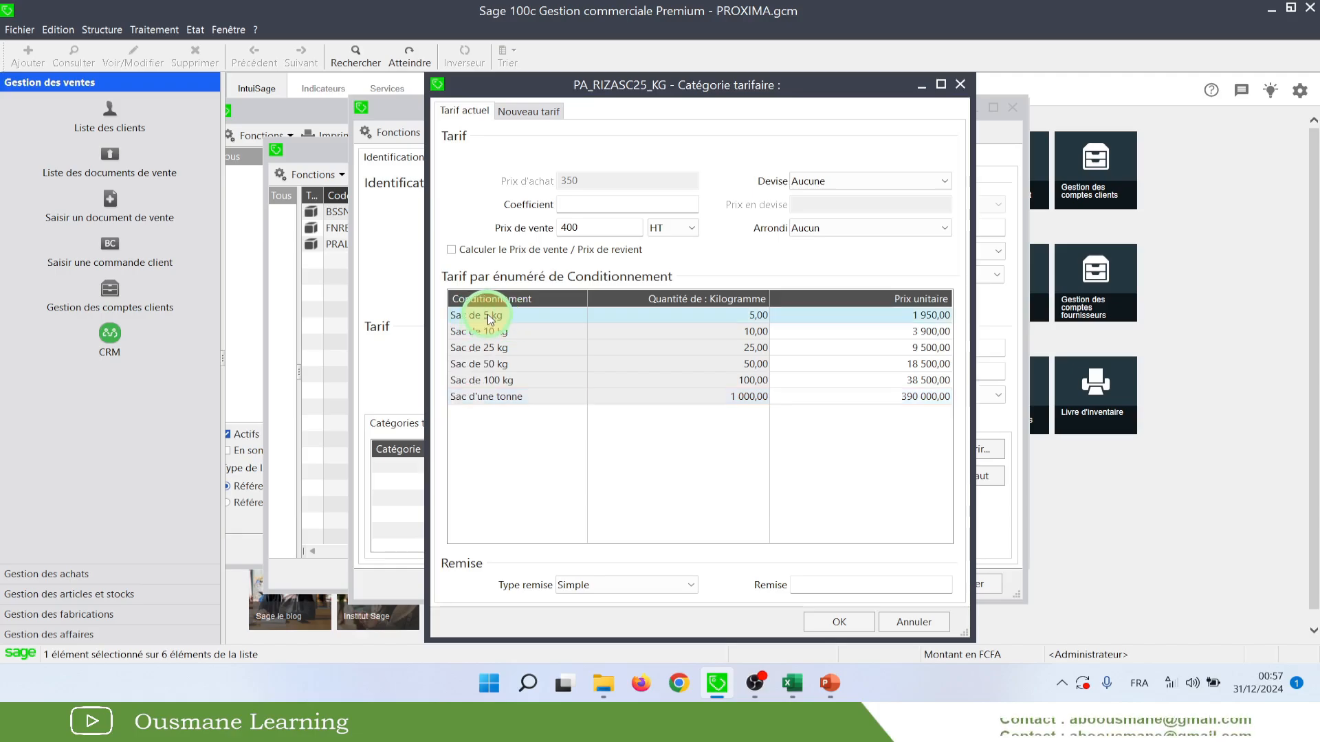
pyautogui.click(485, 335)
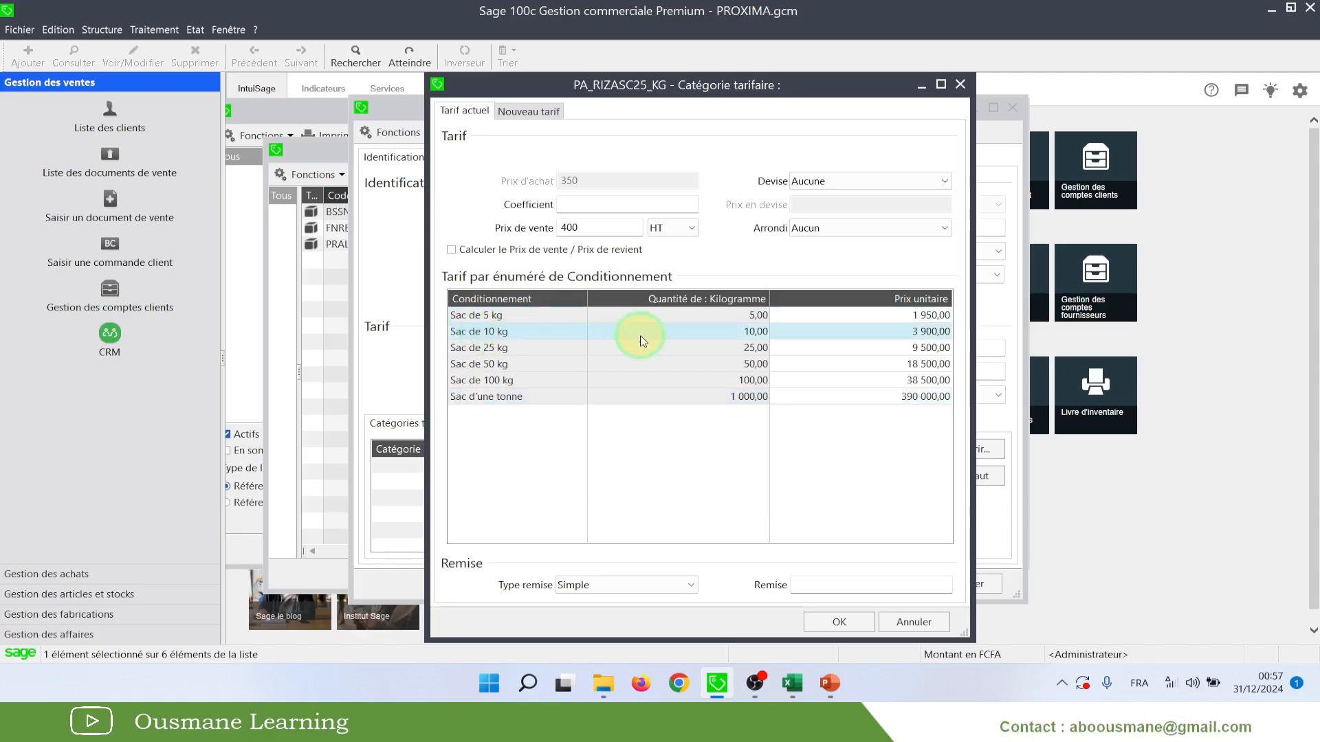
pyautogui.click(528, 350)
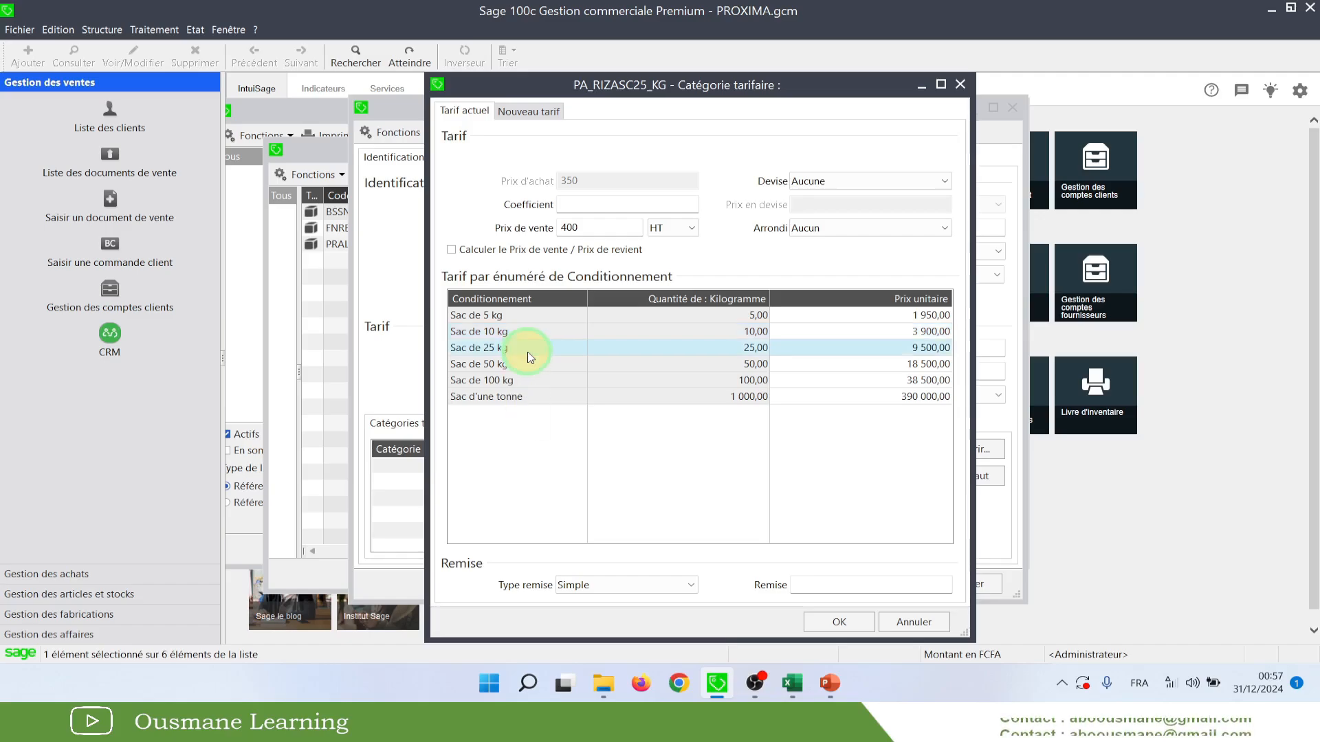
pyautogui.click(524, 367)
pyautogui.click(519, 384)
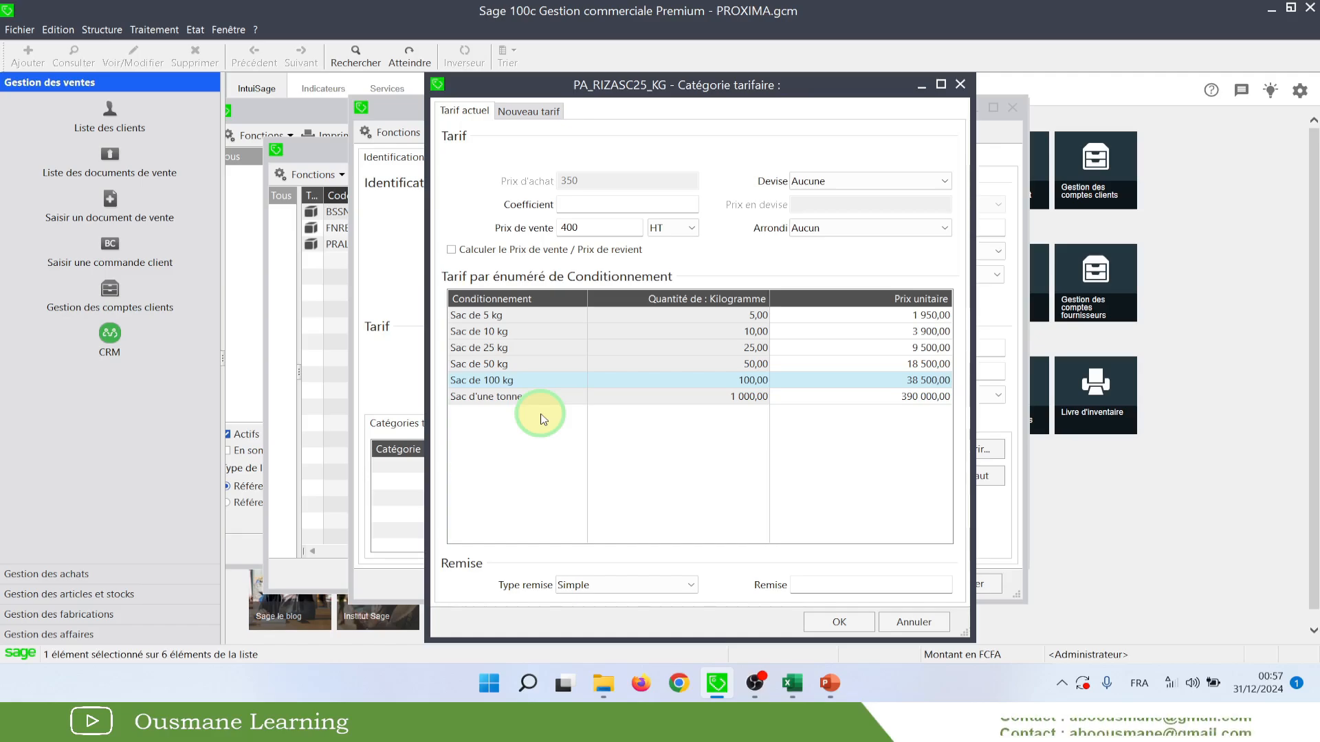
pyautogui.click(744, 317)
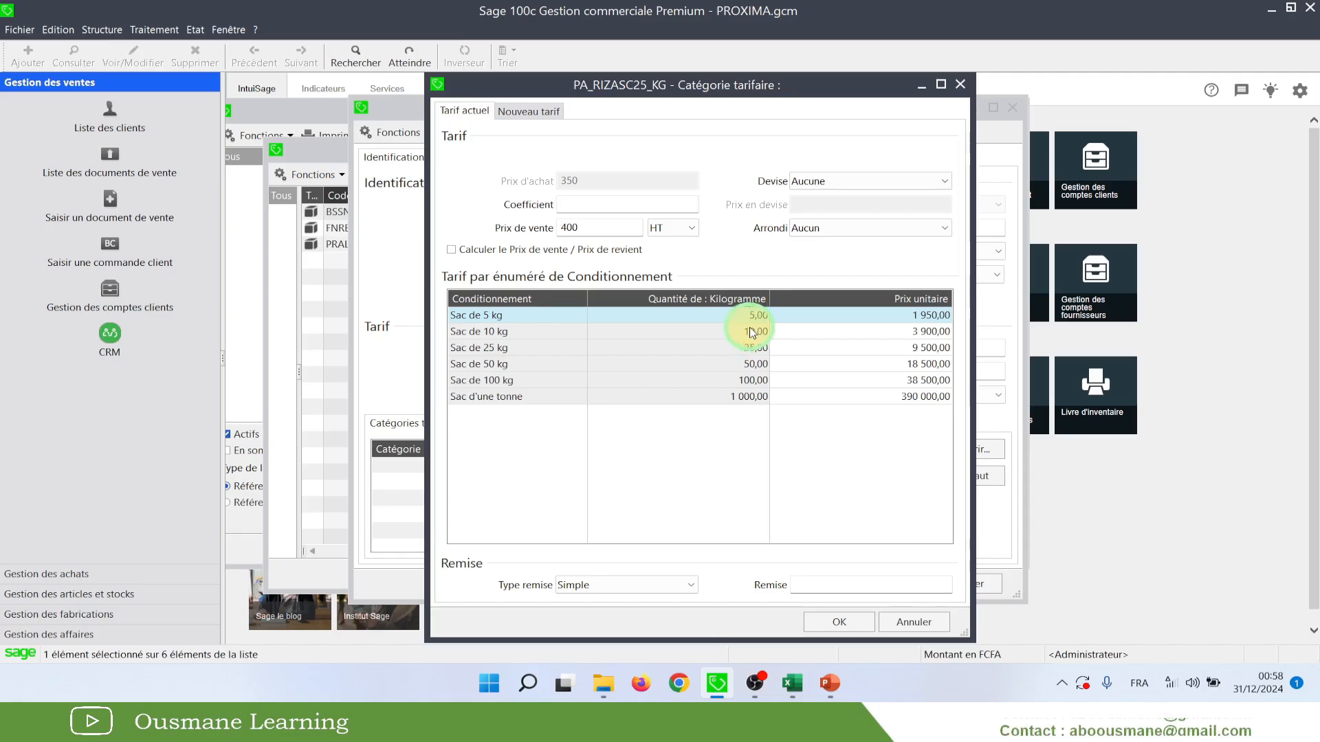
pyautogui.click(754, 333)
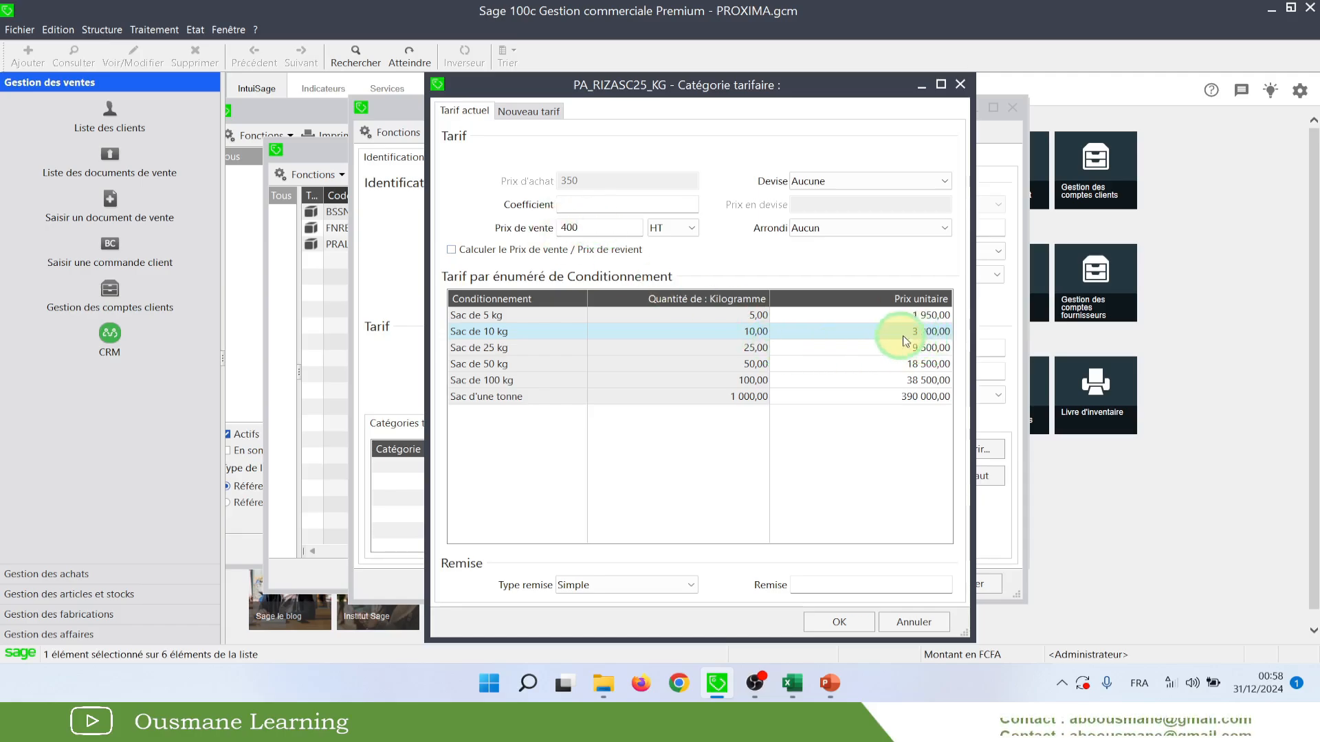
pyautogui.moveTo(752, 89); pyautogui.dragTo(718, 81)
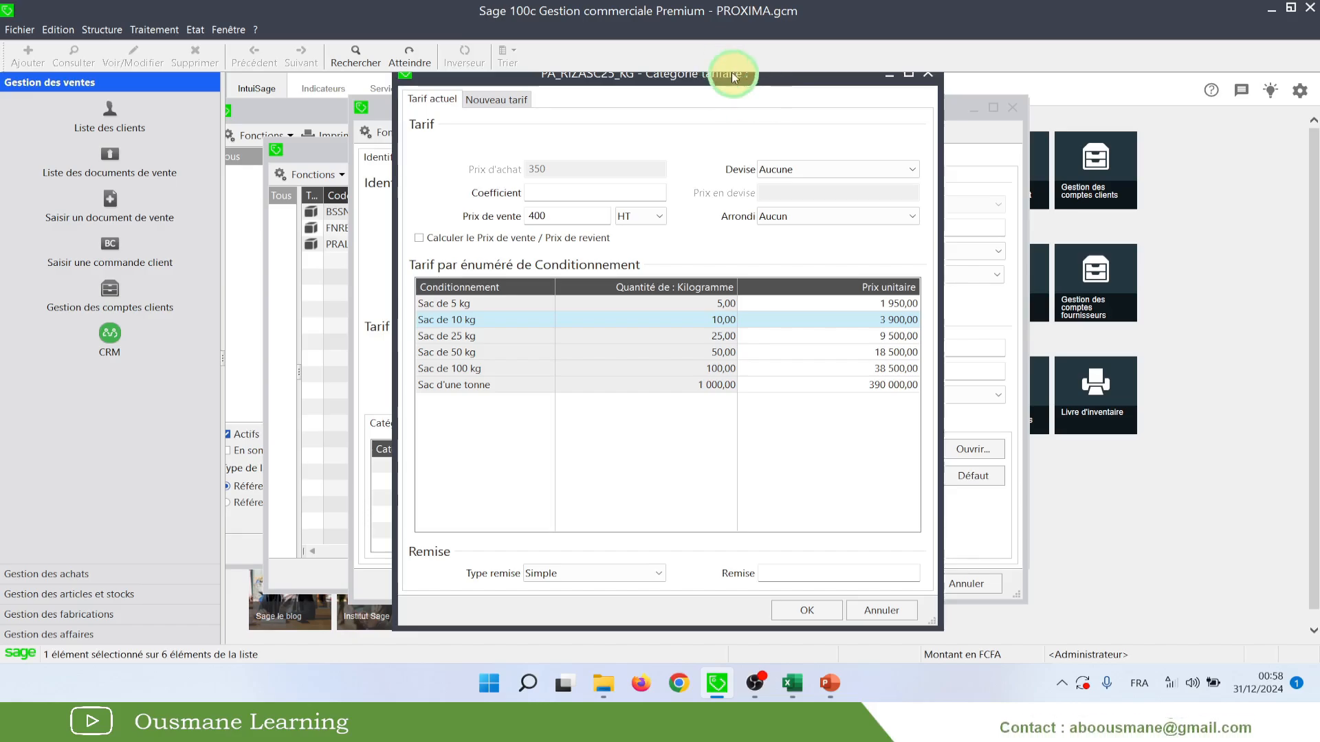
pyautogui.moveTo(771, 84); pyautogui.dragTo(775, 107)
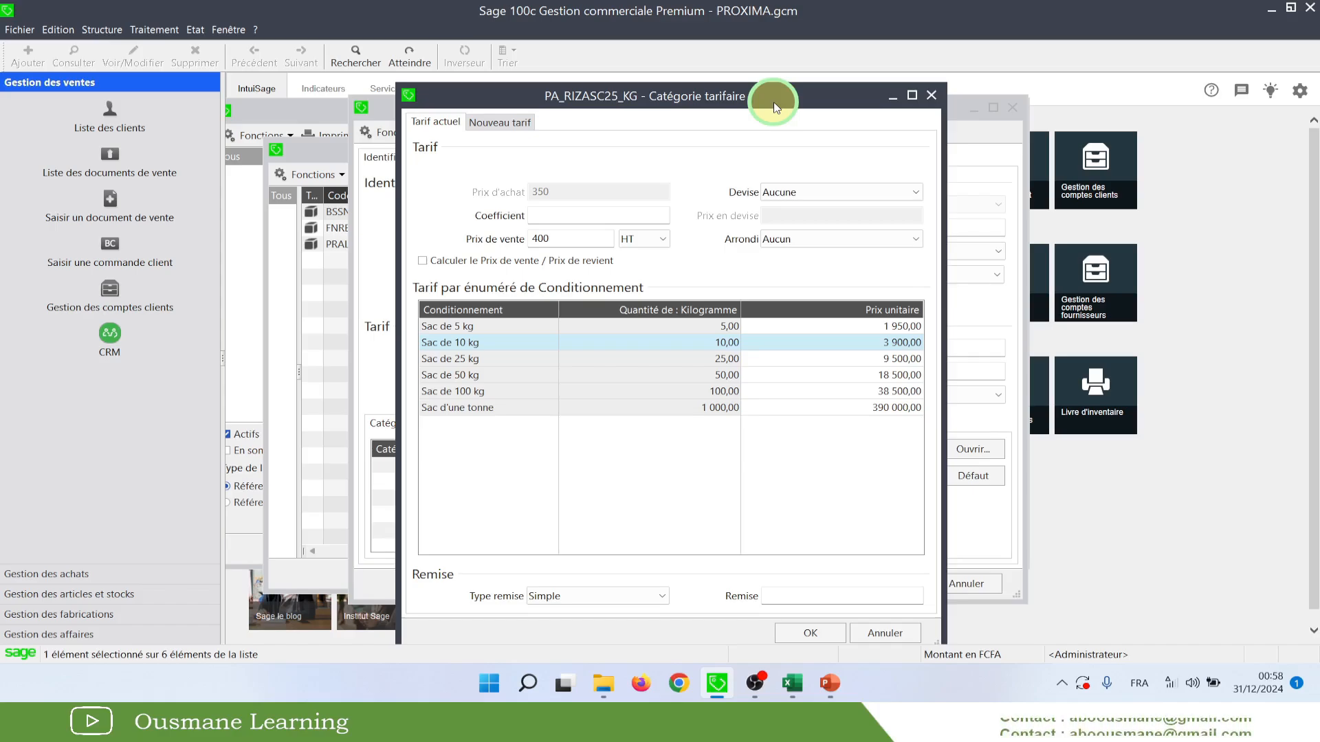
# Examine the price category's new tariff settings by packaging and return to the current tariff
pyautogui.click(505, 122)
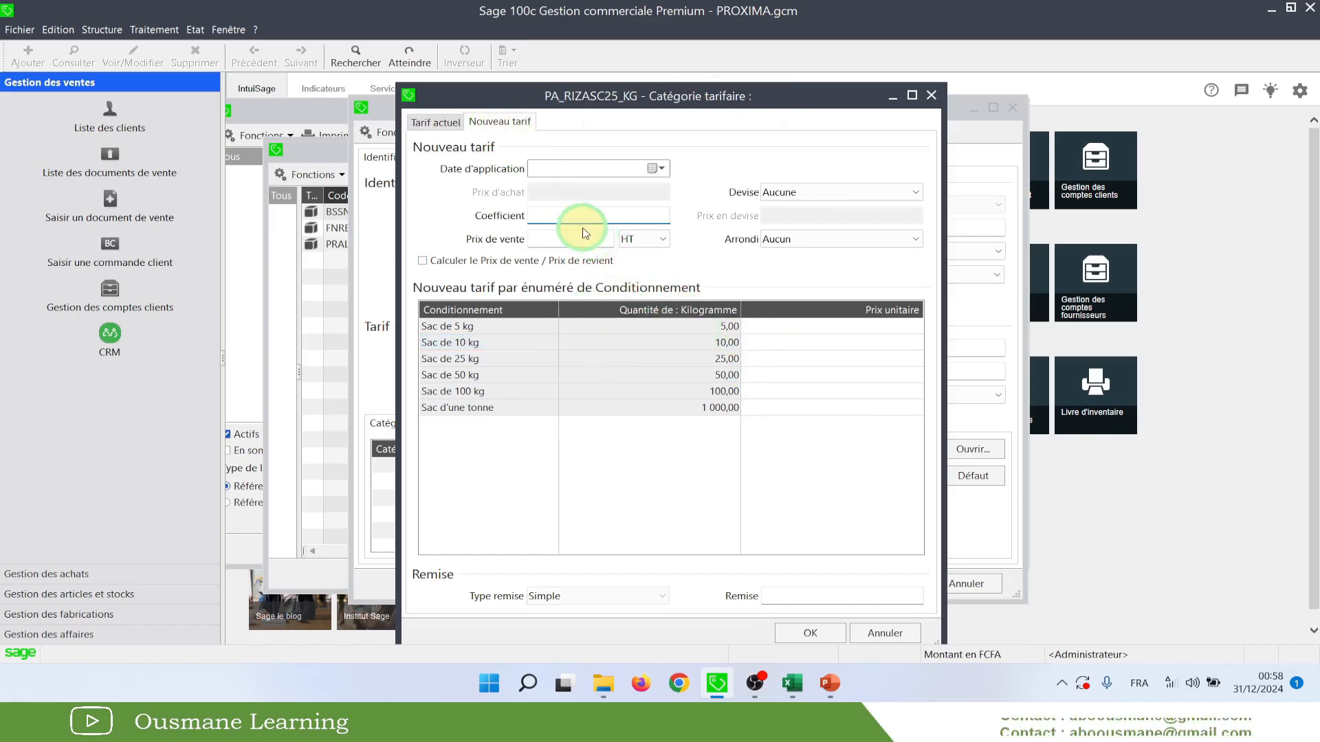
pyautogui.click(631, 404)
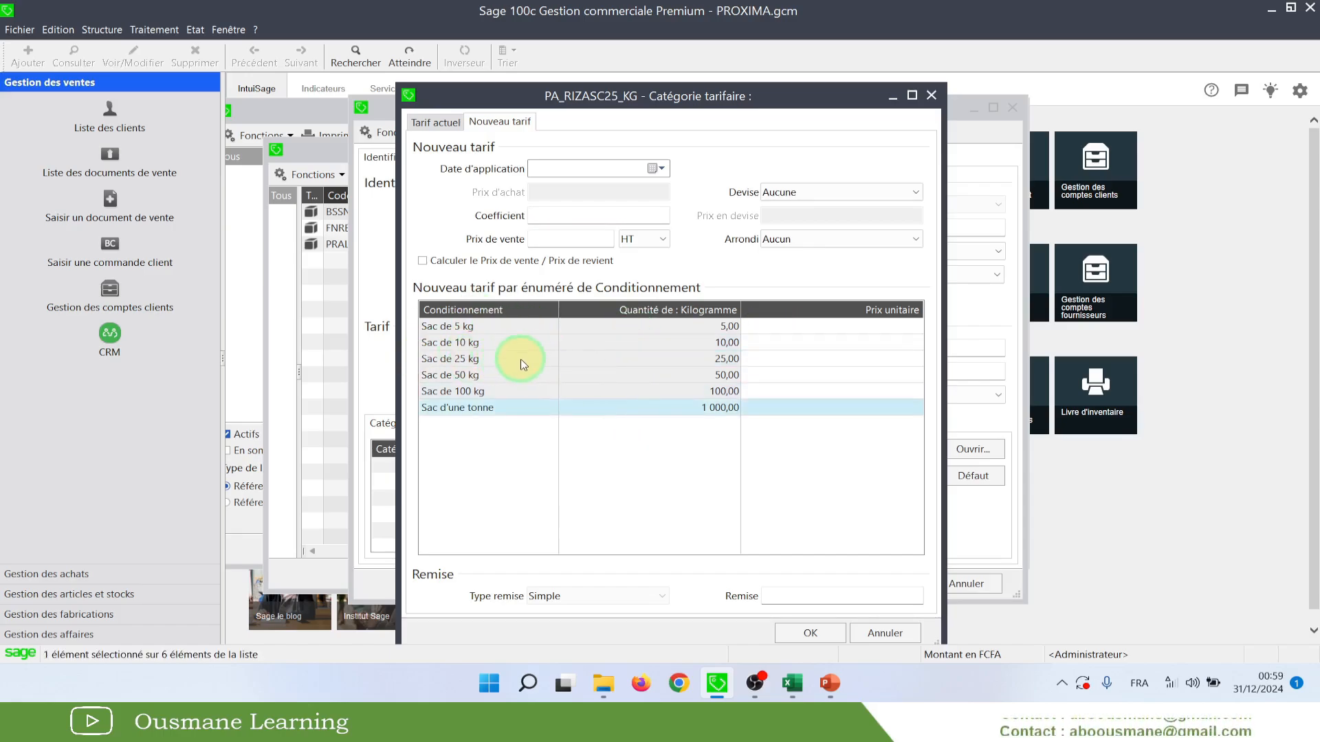
pyautogui.click(436, 122)
# Validate the price category and save the Riz Ascot 25% de brisure article
pyautogui.click(808, 634)
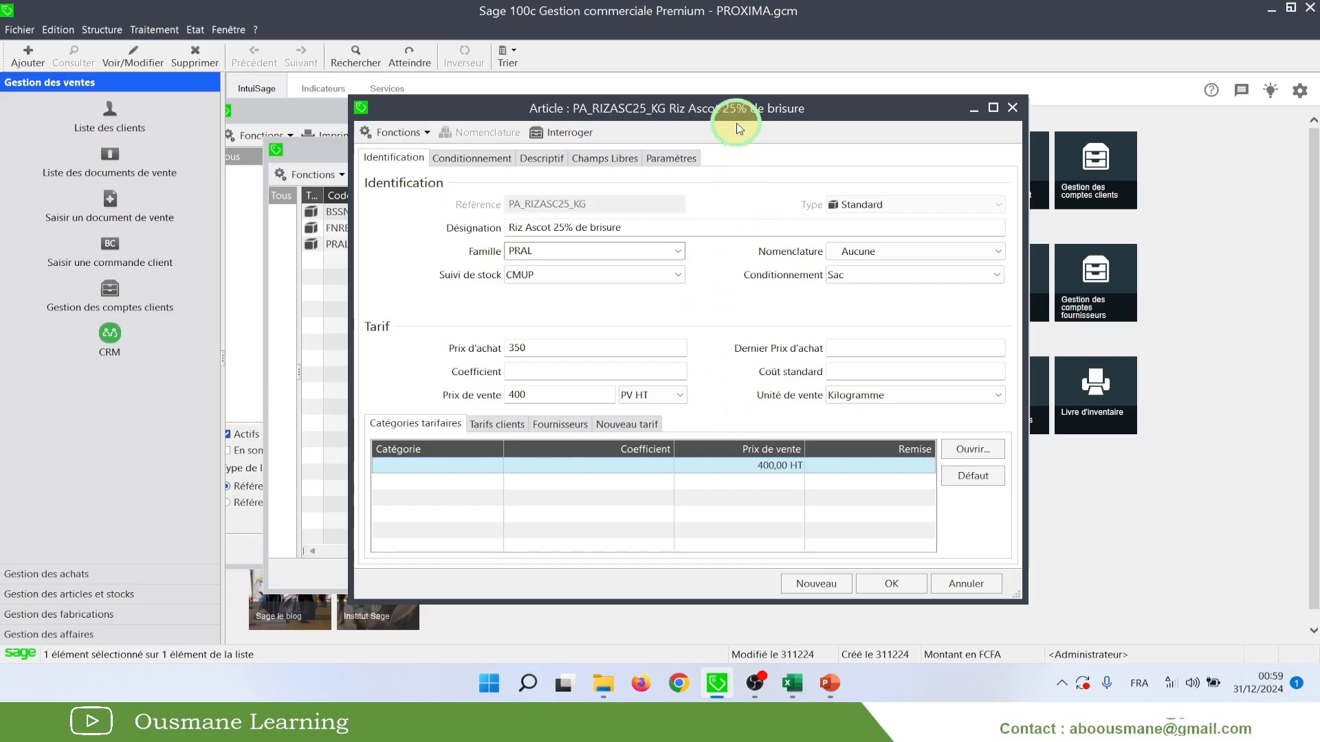
pyautogui.moveTo(735, 109)
pyautogui.mouseDown()
pyautogui.moveTo(714, 123)
pyautogui.moveTo(761, 117)
pyautogui.moveTo(746, 111)
pyautogui.mouseUp()
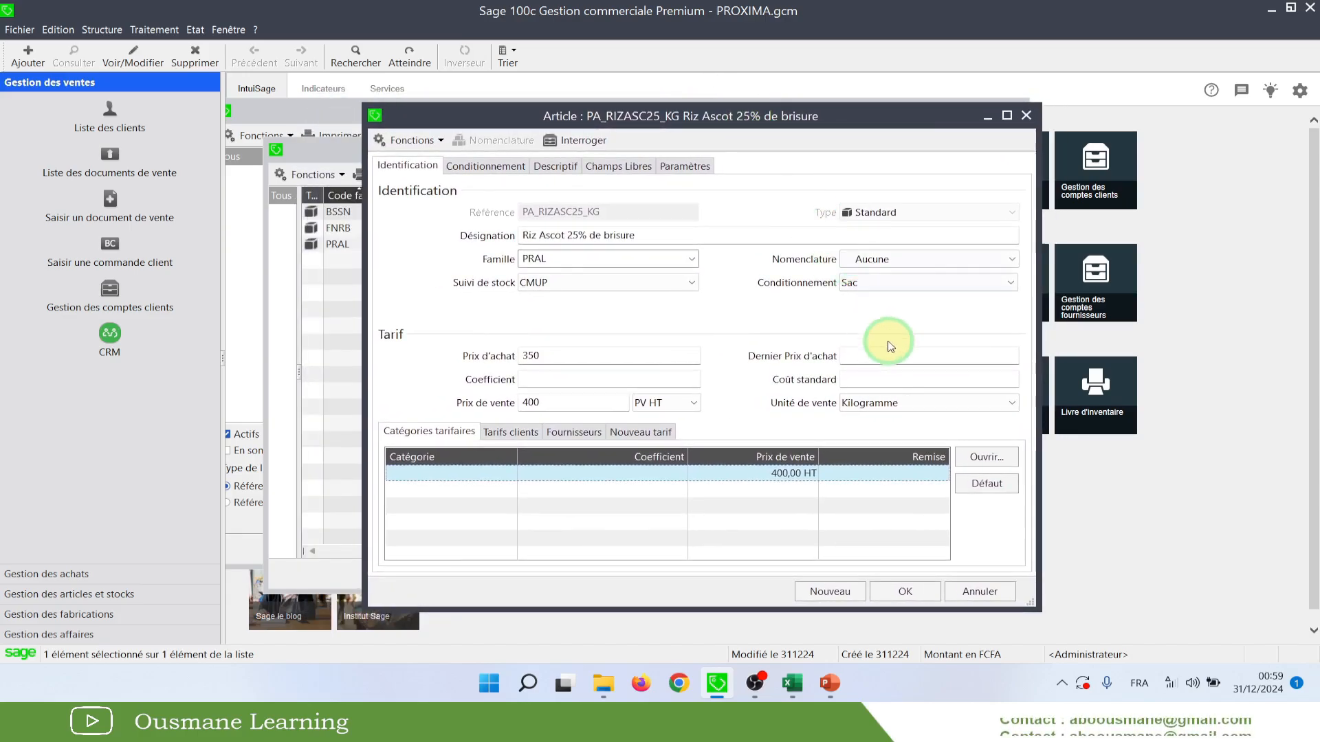
pyautogui.click(922, 588)
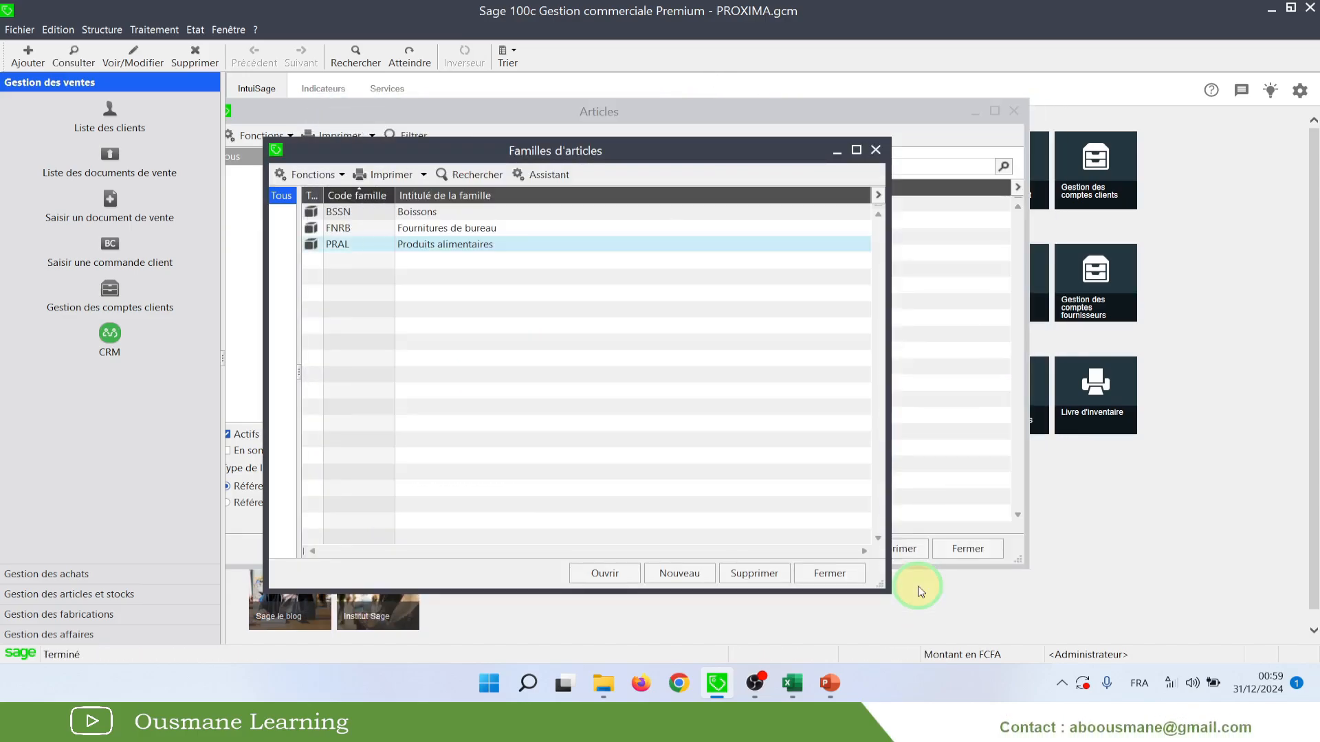